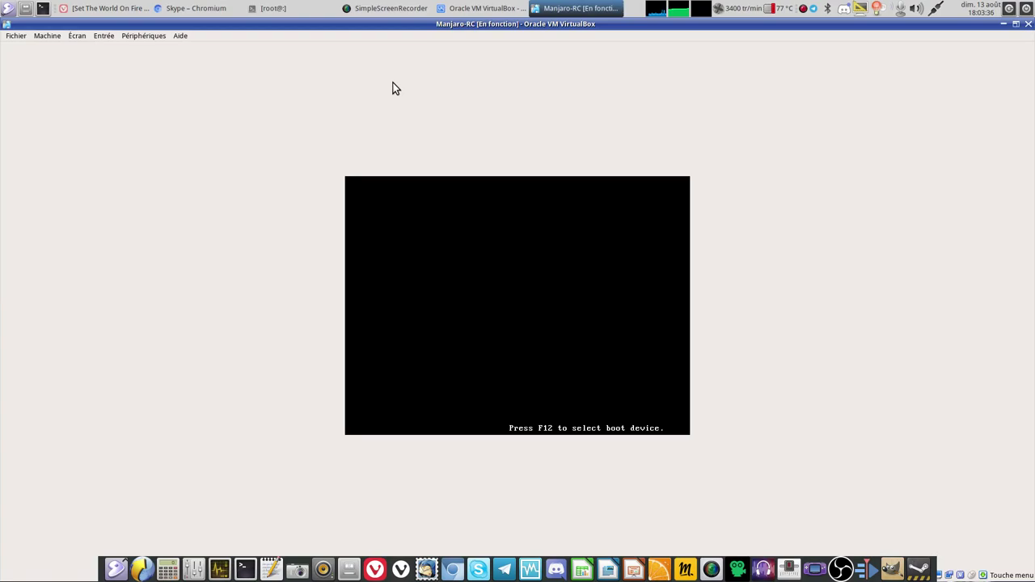
- Boot the Manjaro-RC virtual machine and log in to the desktop by entering the account password
key("Return")
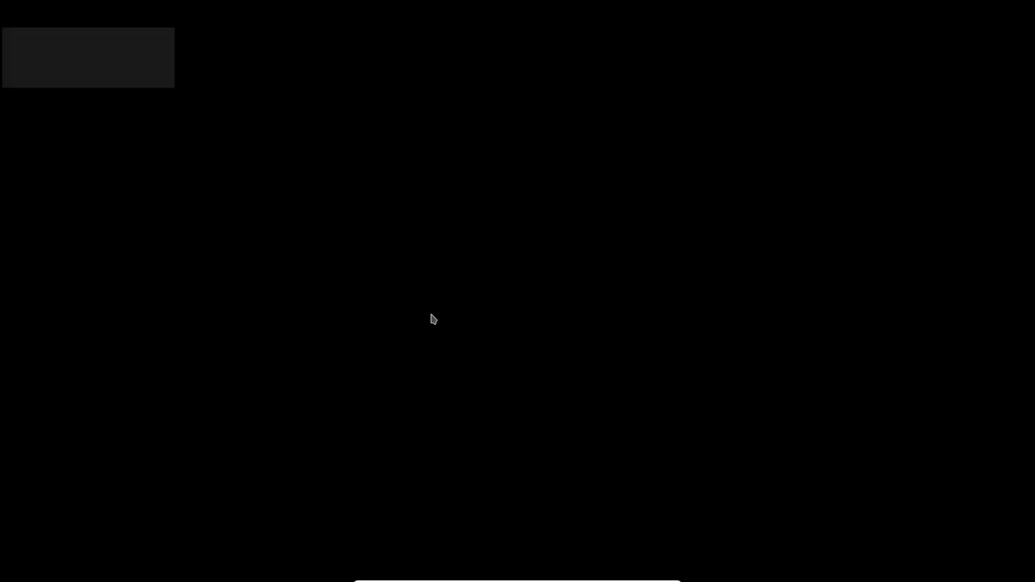
type("•••••••••")
key("Return")
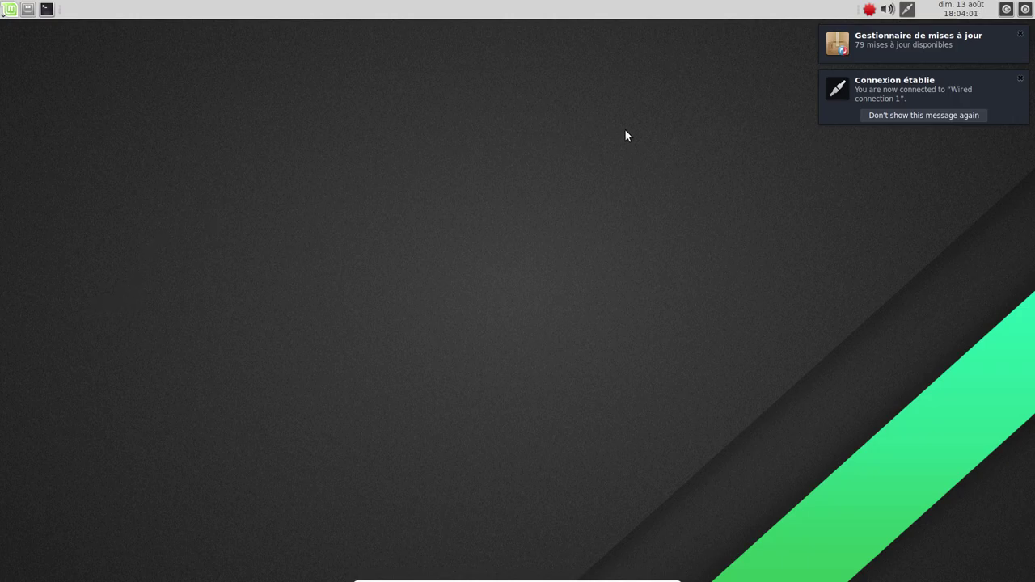
- Try to apply all available updates with the update manager, review the dependency report, and close the manager
right_click(870, 13)
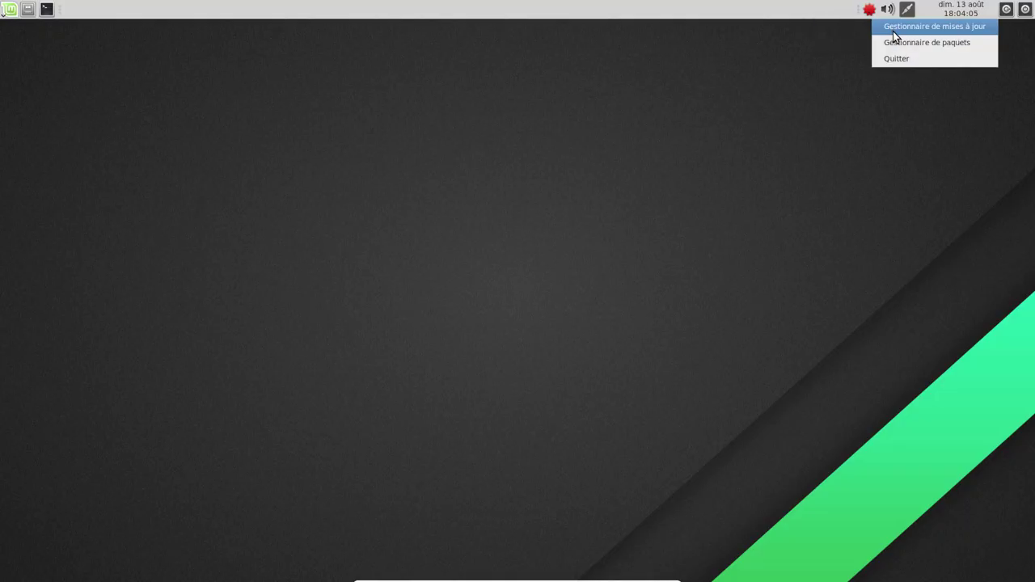
left_click(901, 27)
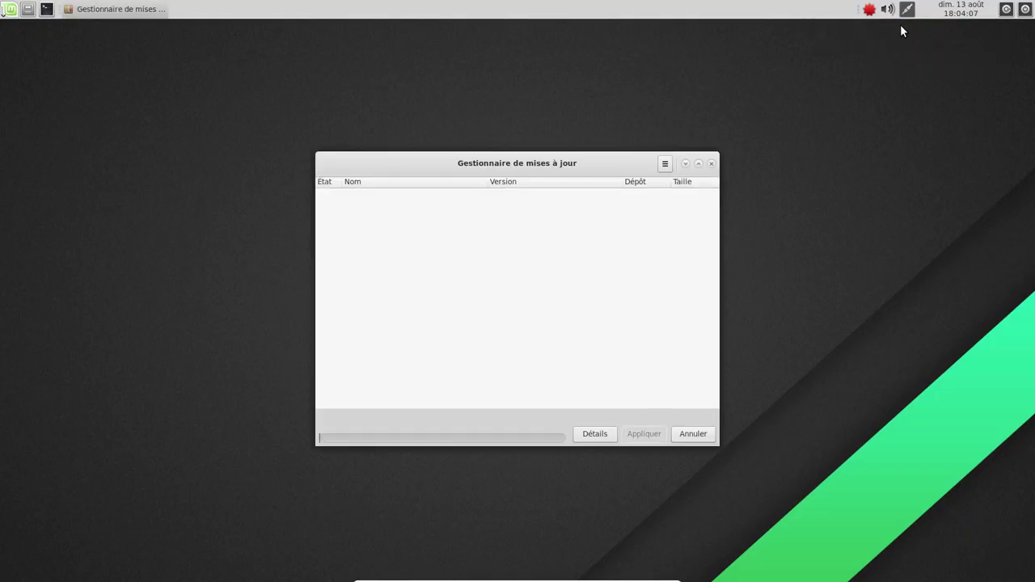
left_click_drag(540, 165, 559, 88)
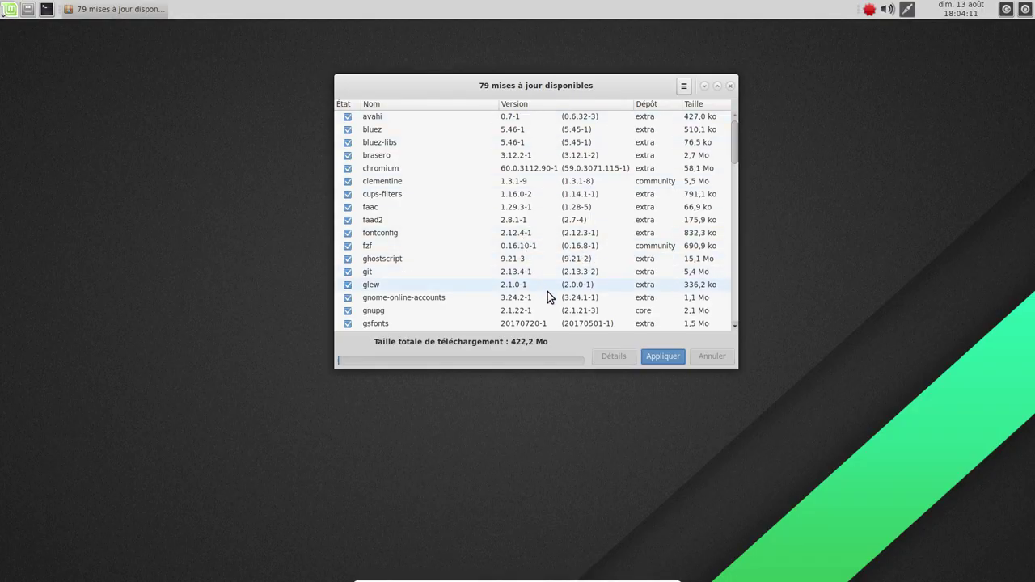
left_click(663, 356)
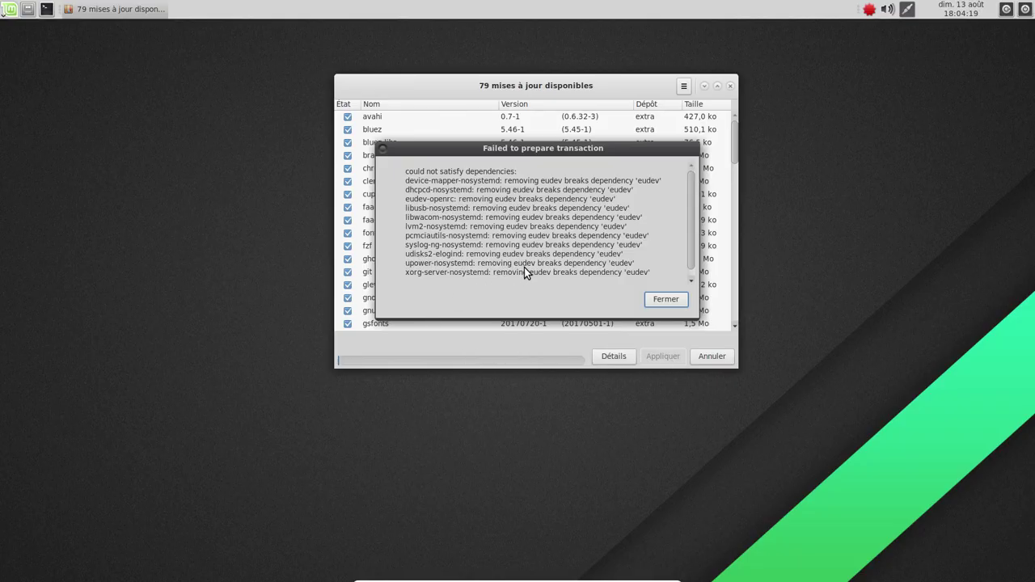
scroll(519, 264, "down", 1)
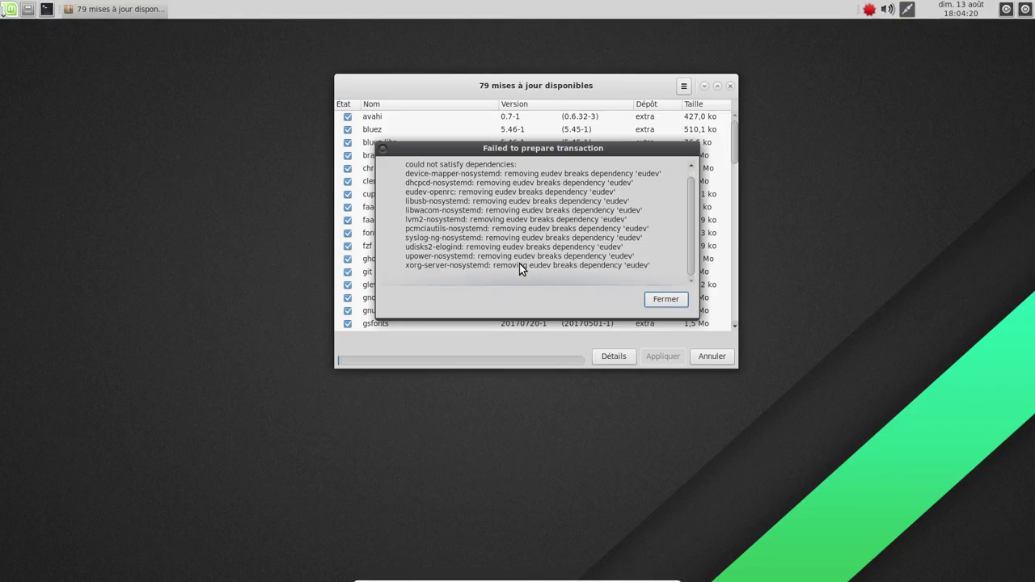
left_click(666, 301)
left_click(731, 86)
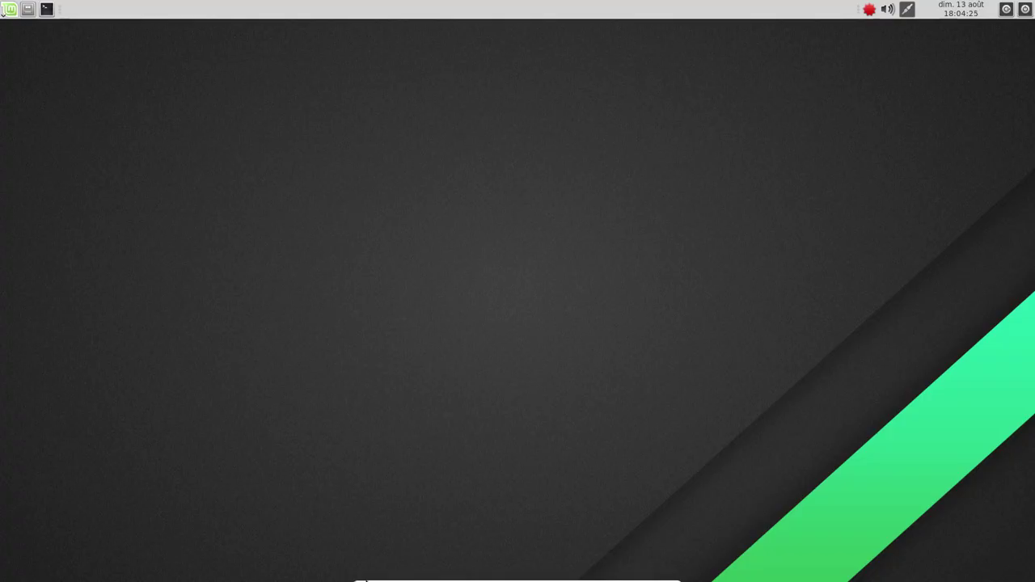
- Switch to the Vivaldi browser, search for "artix" with DuckDuckGo and maximize the window
left_click(400, 570)
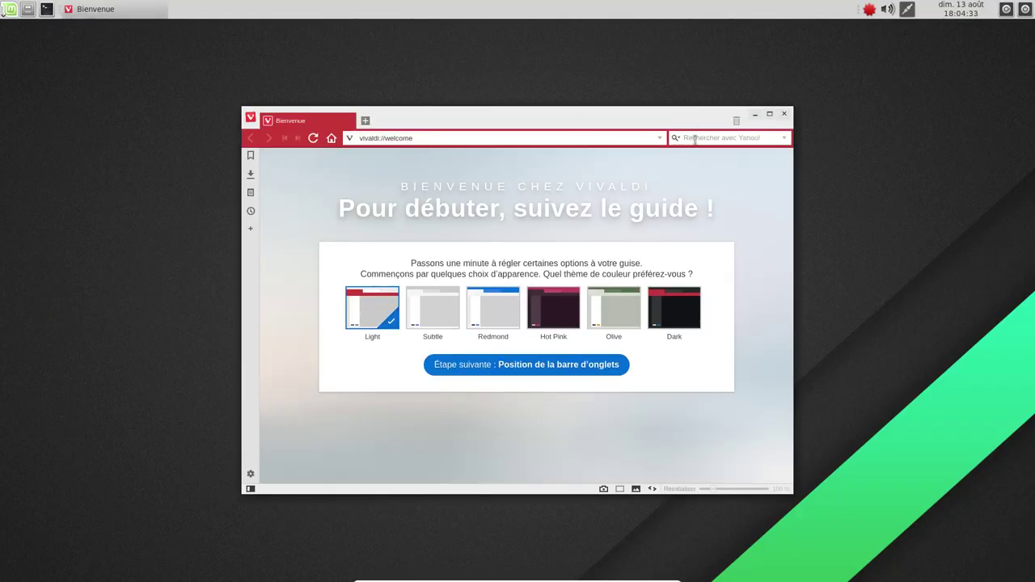
left_click(717, 137)
left_click(675, 139)
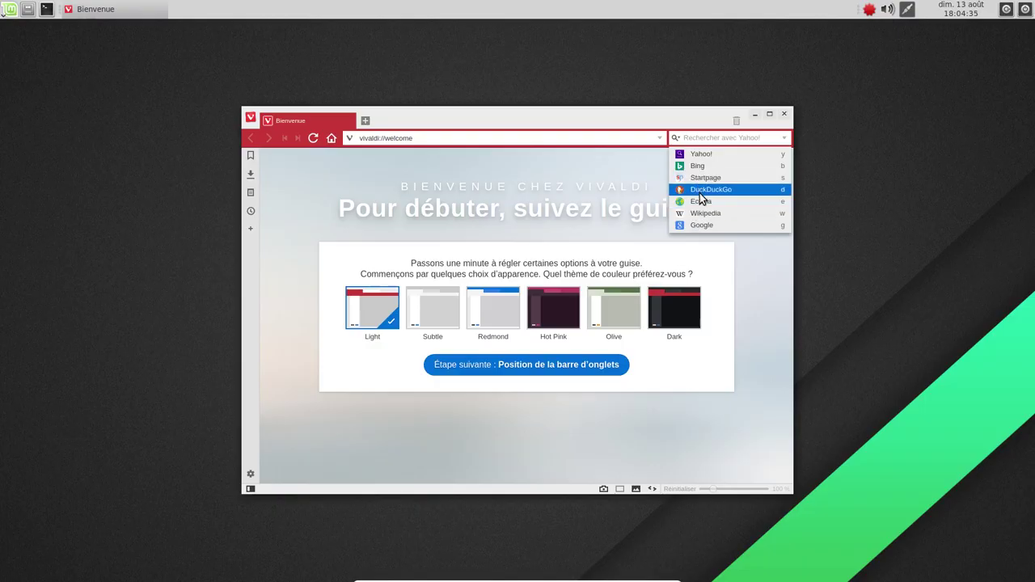
left_click(701, 191)
type("artix")
key("Return")
left_click(770, 114)
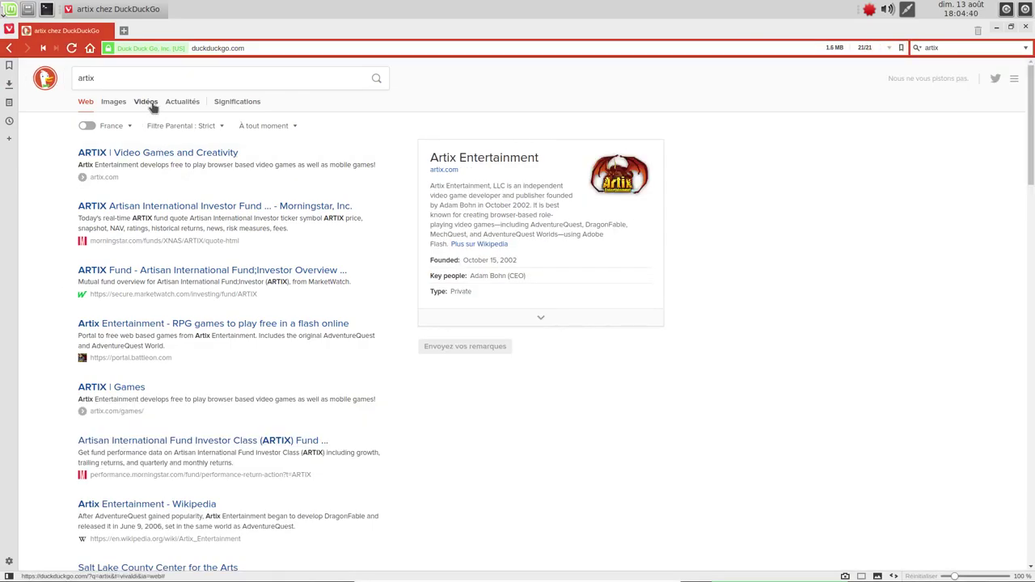
- Search the web for "artix linux" and open the Migration page of the Artix Linux website
left_click(147, 102)
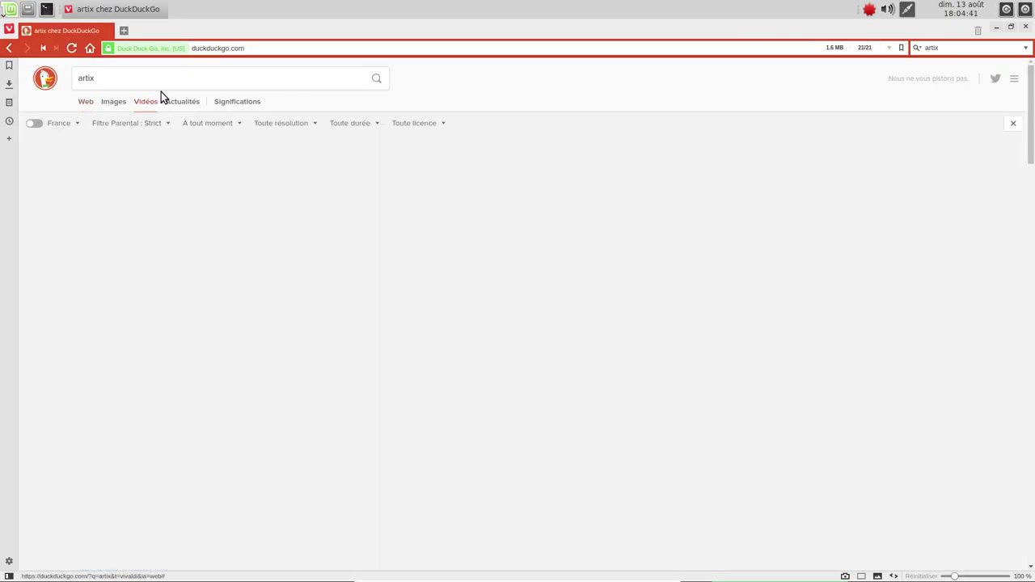
type("linux")
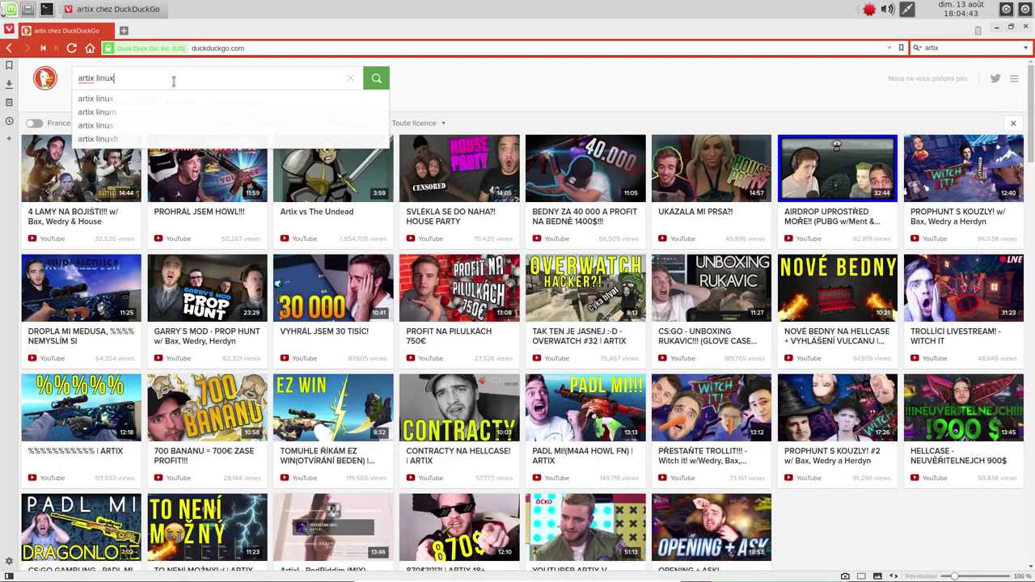
key("Return")
left_click(85, 102)
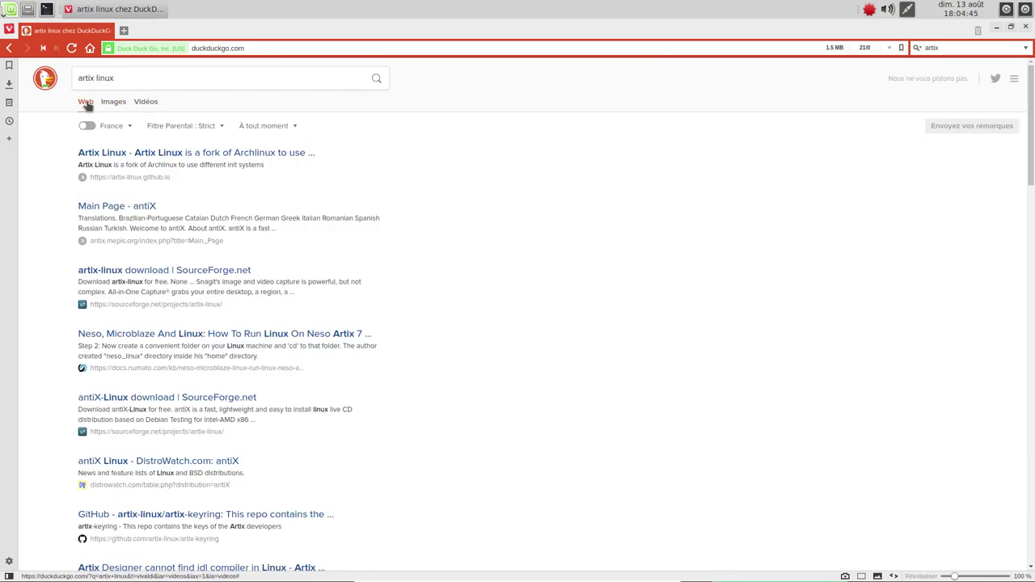
left_click(162, 154)
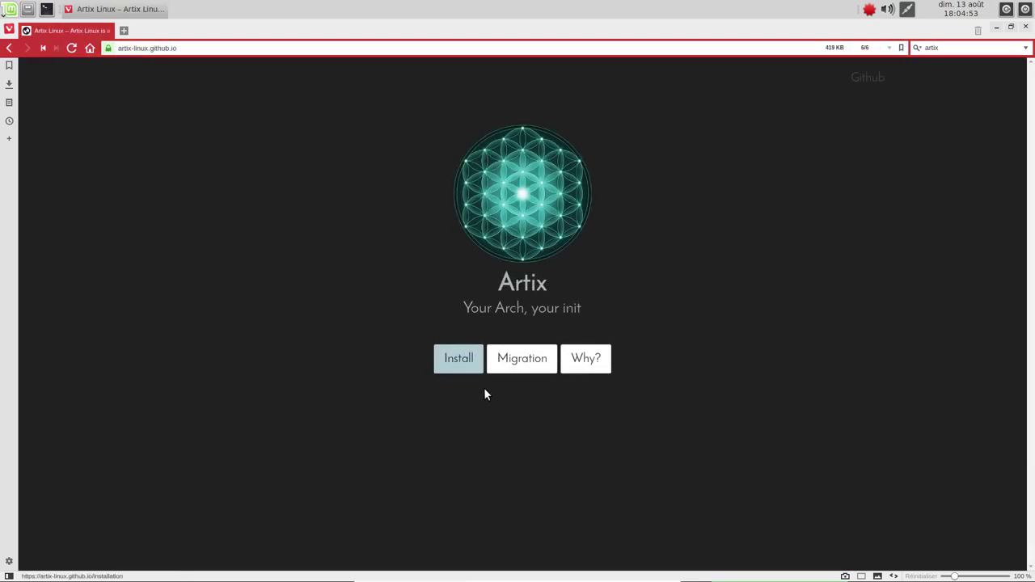
left_click(518, 363)
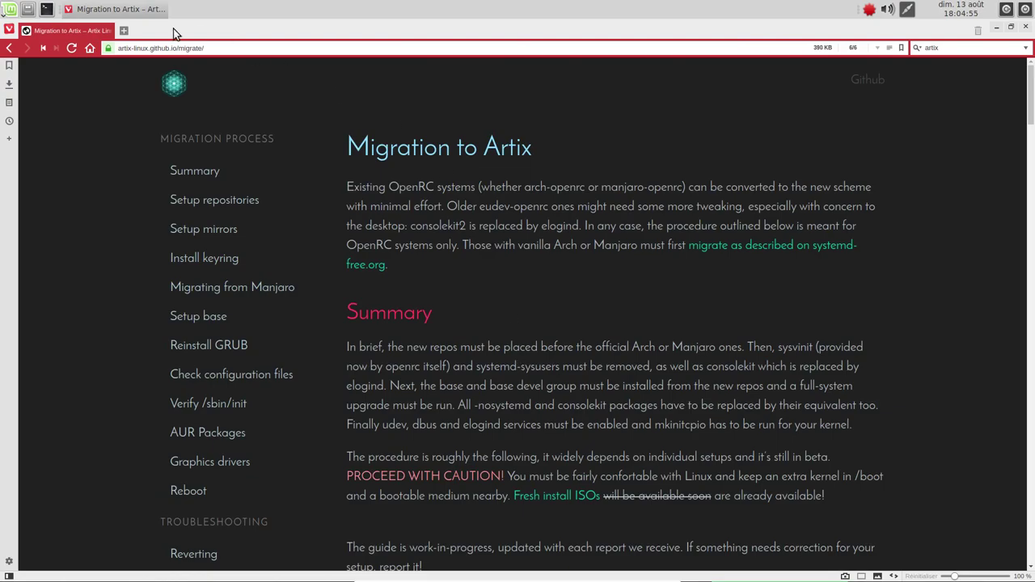
- Set DuckDuckGo as the default search engine in Vivaldi's settings and close the settings
left_click(9, 29)
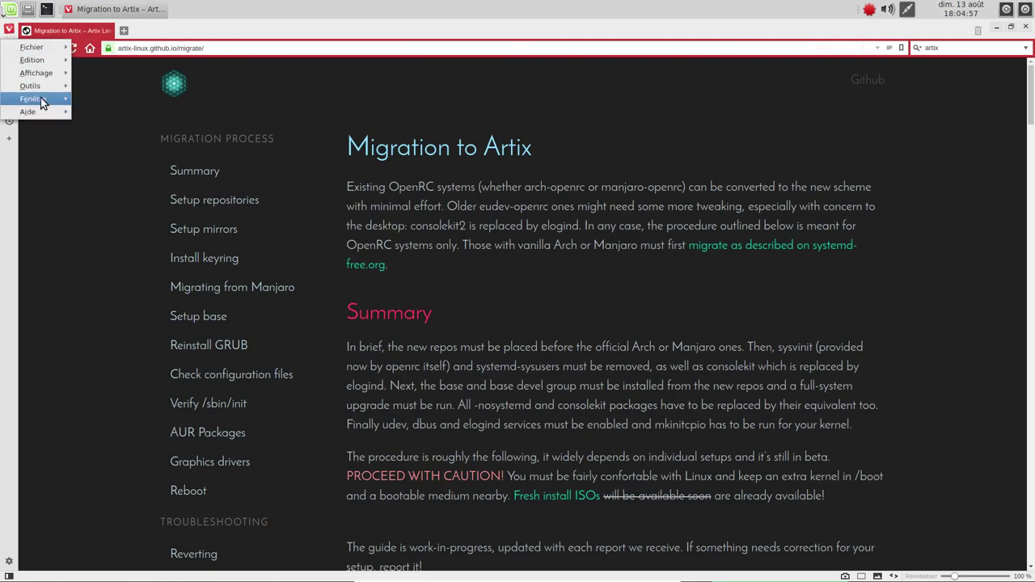
left_click(90, 80)
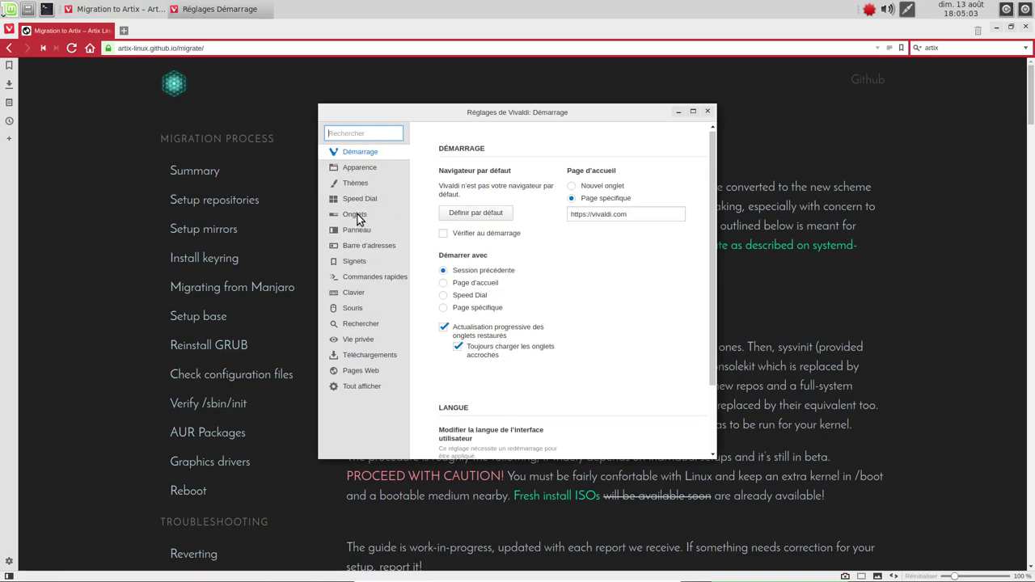
left_click(377, 323)
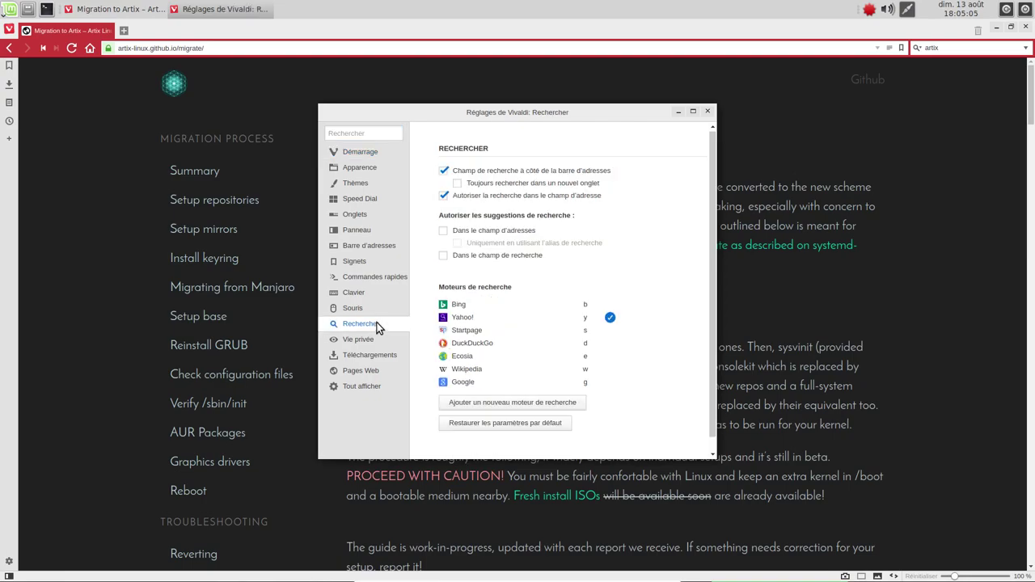
left_click(610, 344)
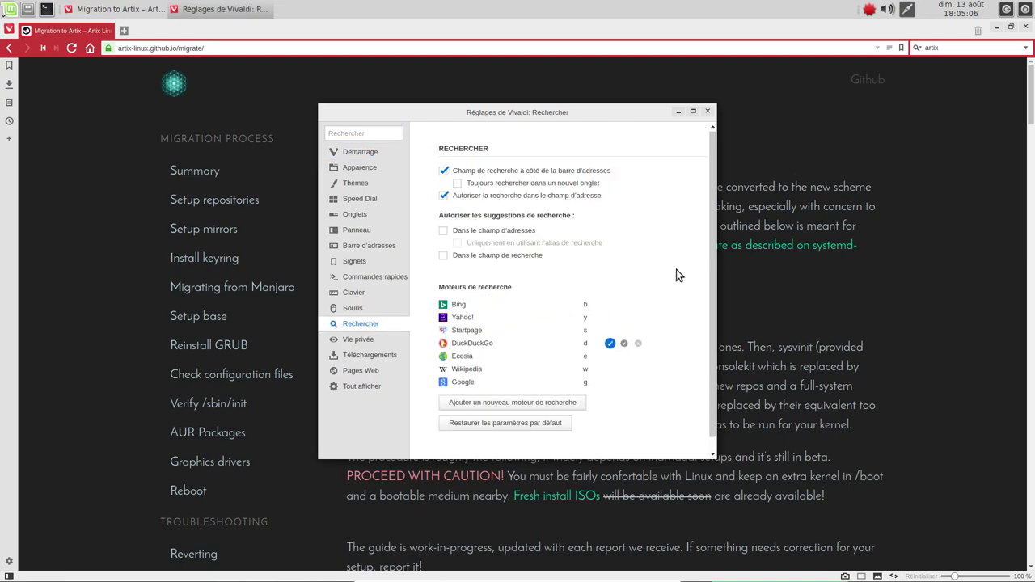
left_click(707, 111)
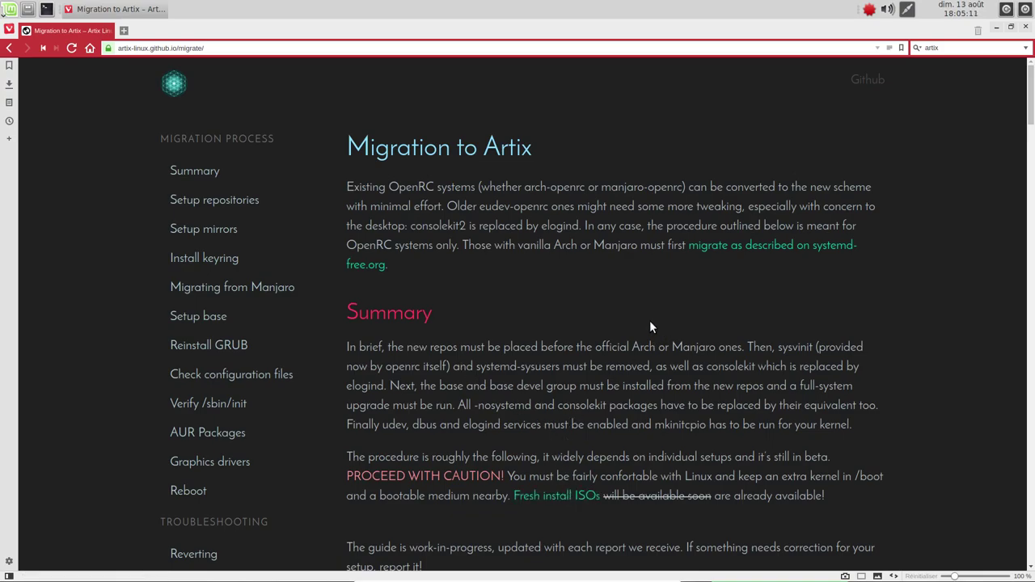
- Consult the Setup Repositories section of the migration guide and open a terminal window
scroll(429, 316, "down", 10)
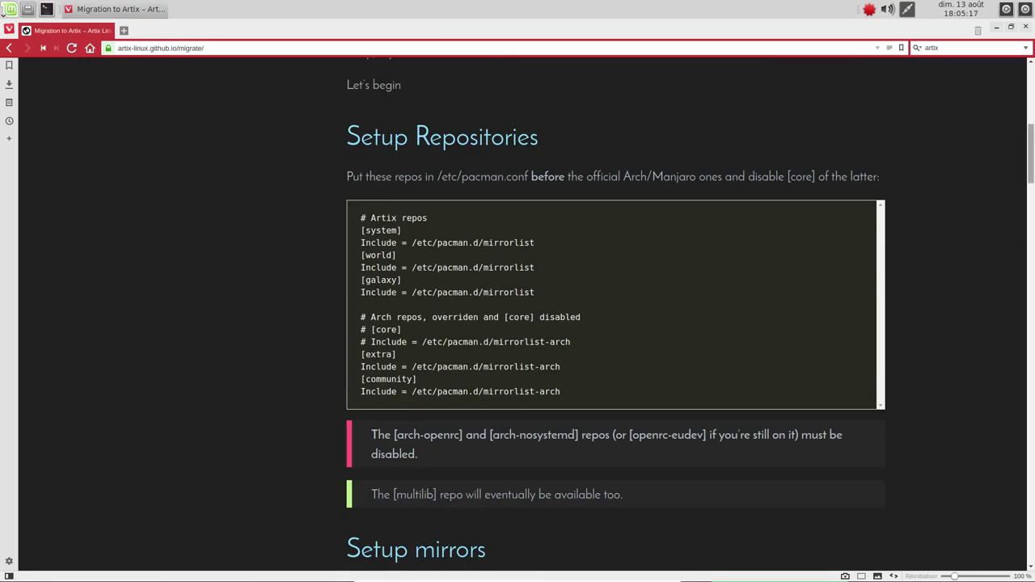
left_click_drag(1028, 159, 1028, 72)
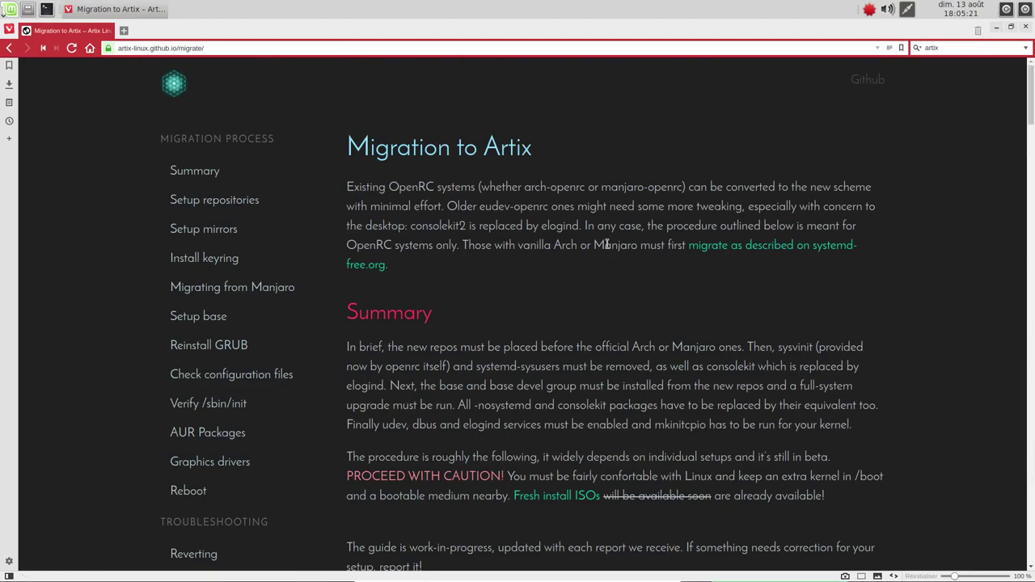
scroll(607, 244, "down", 5)
left_click(46, 8)
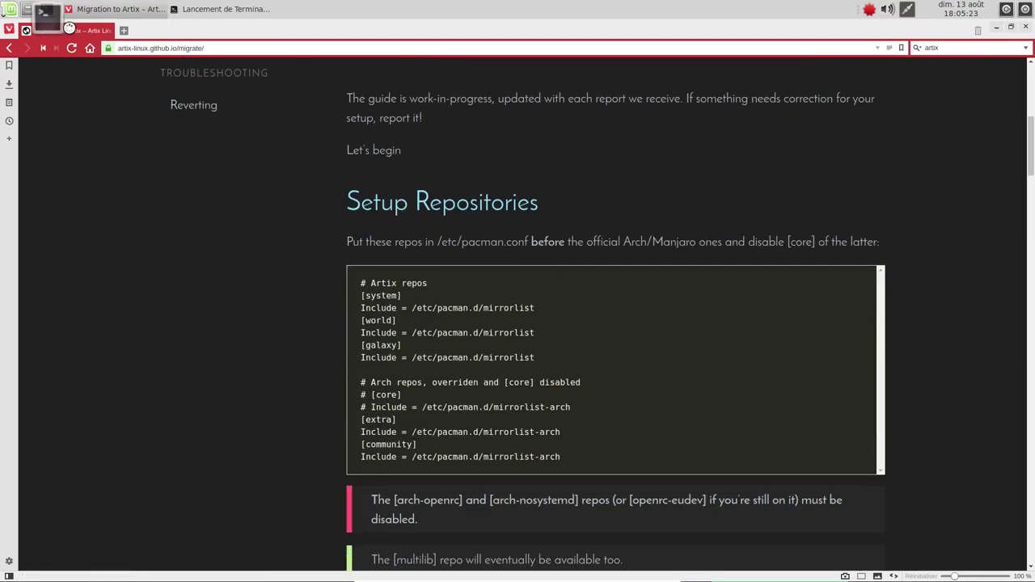
left_click_drag(343, 144, 567, 71)
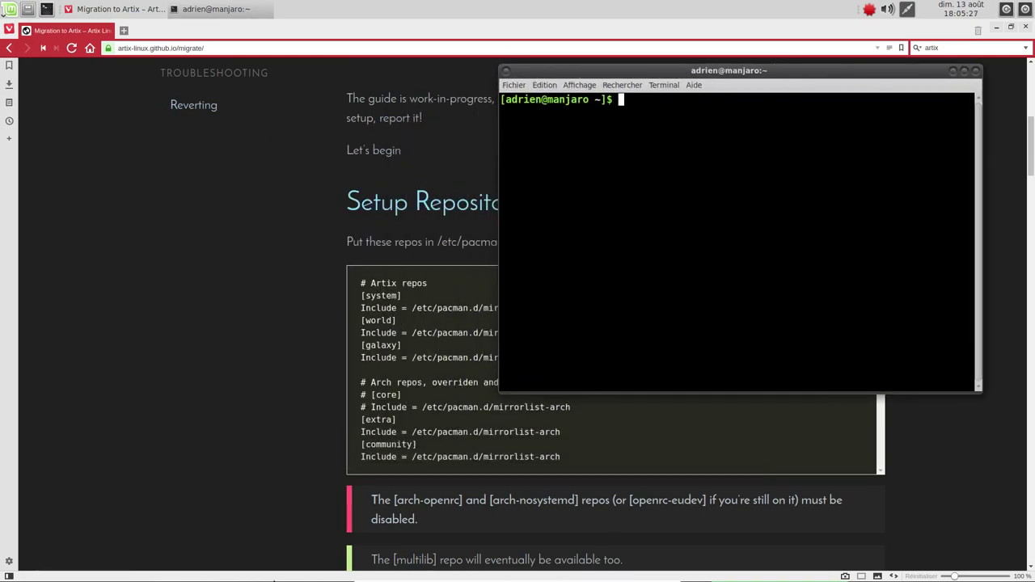
left_click(9, 9)
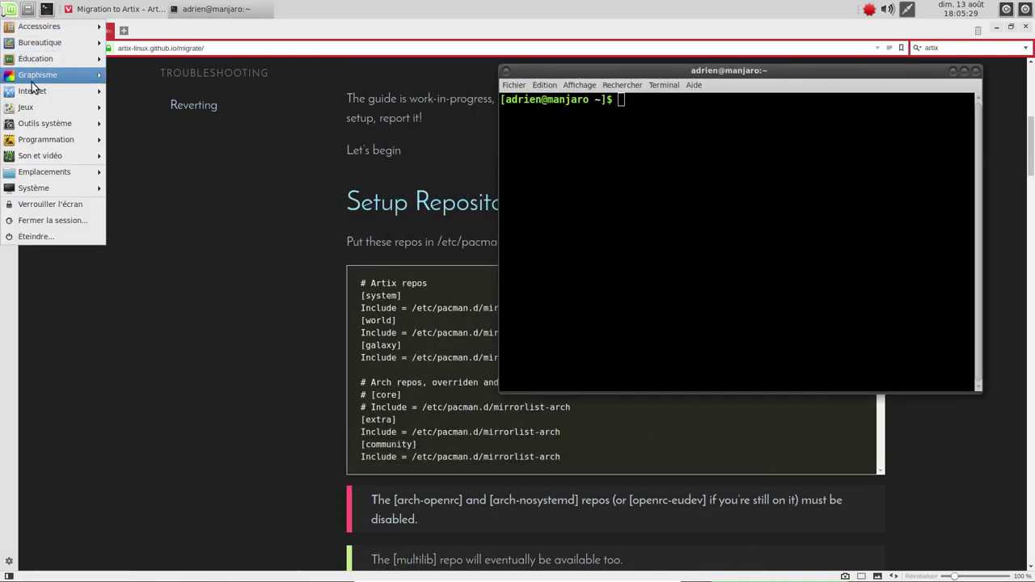
mouse_move(32, 86)
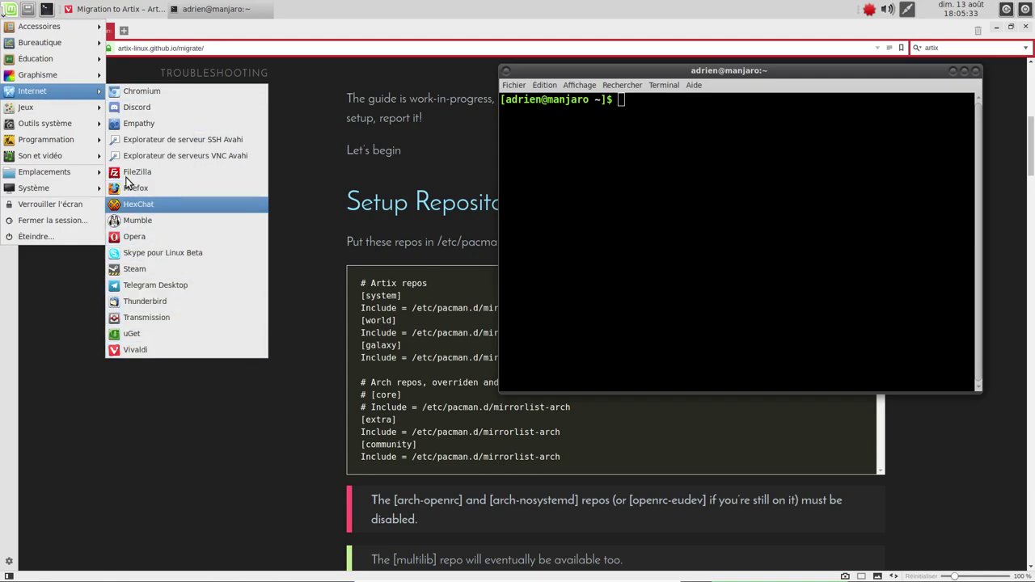
left_click(6, 7)
- Tile the browser on the left half of the desktop and the terminal on the right half
left_click_drag(591, 69, 590, 56)
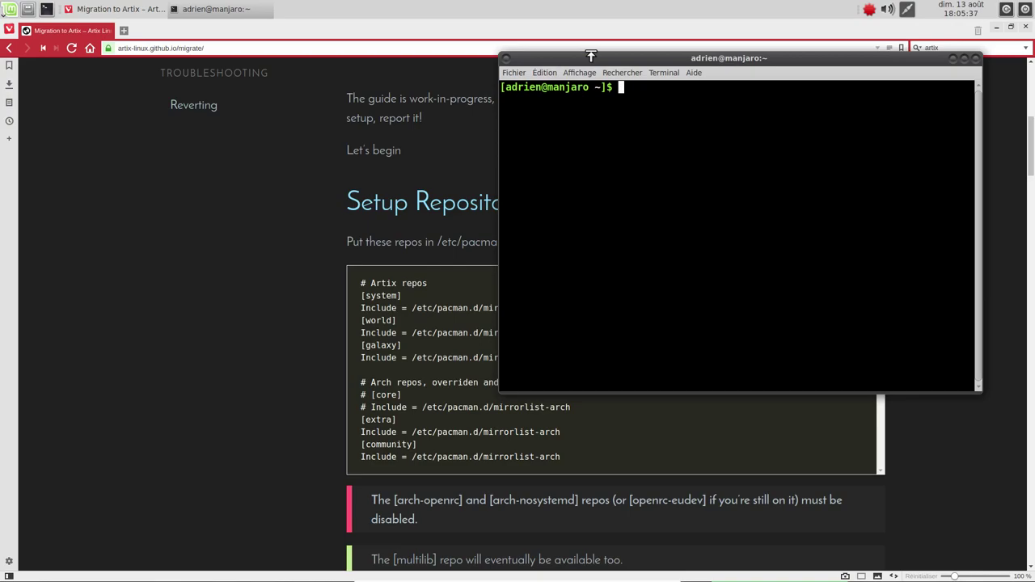
left_click(1011, 27)
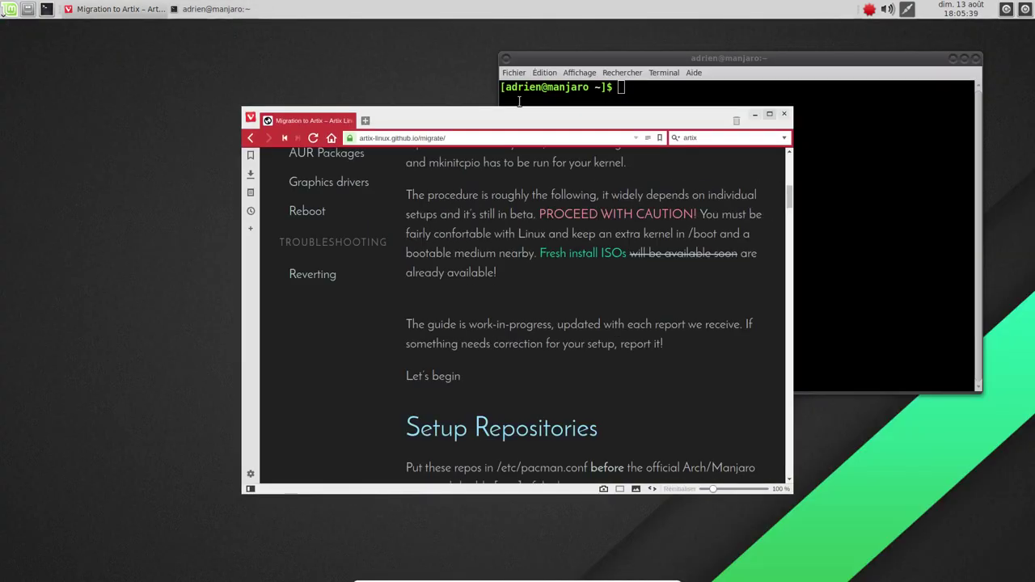
left_click_drag(446, 139, 2, 139)
left_click_drag(731, 60, 1034, 141)
- Start a root shell with sudo -i, entering the account password
type("sudo -i")
key("Return")
key("Return")
- Copy the "# Artix repos" block with the [system], [world] and [galaxy] entries from the guide's Setup Repositories section
left_click(281, 284)
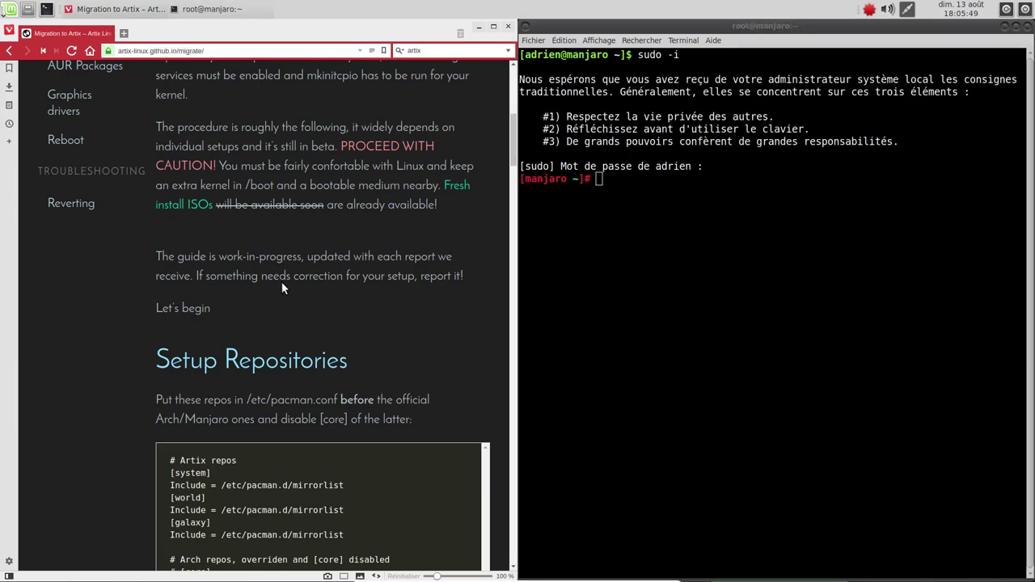
scroll(281, 285, "down", 5)
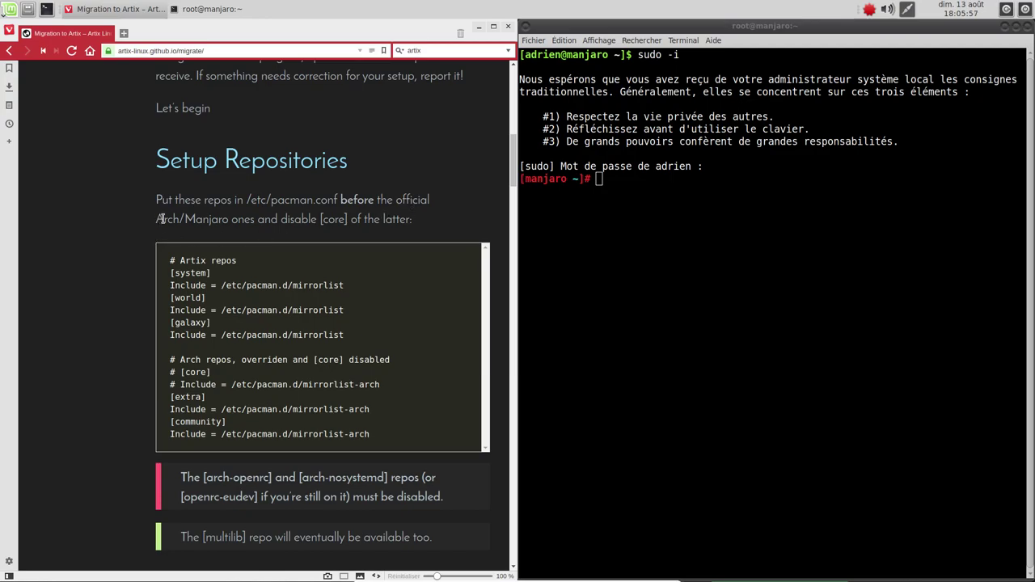
left_click_drag(165, 257, 356, 338)
right_click(295, 333)
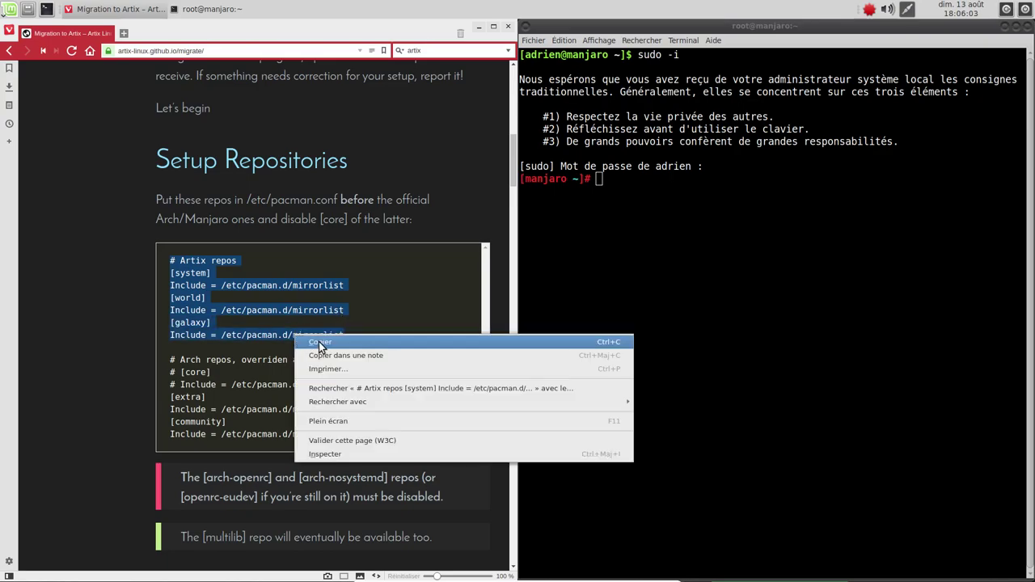
left_click(319, 343)
- Open /etc/pacman.conf in vi in the root terminal
left_click(656, 251)
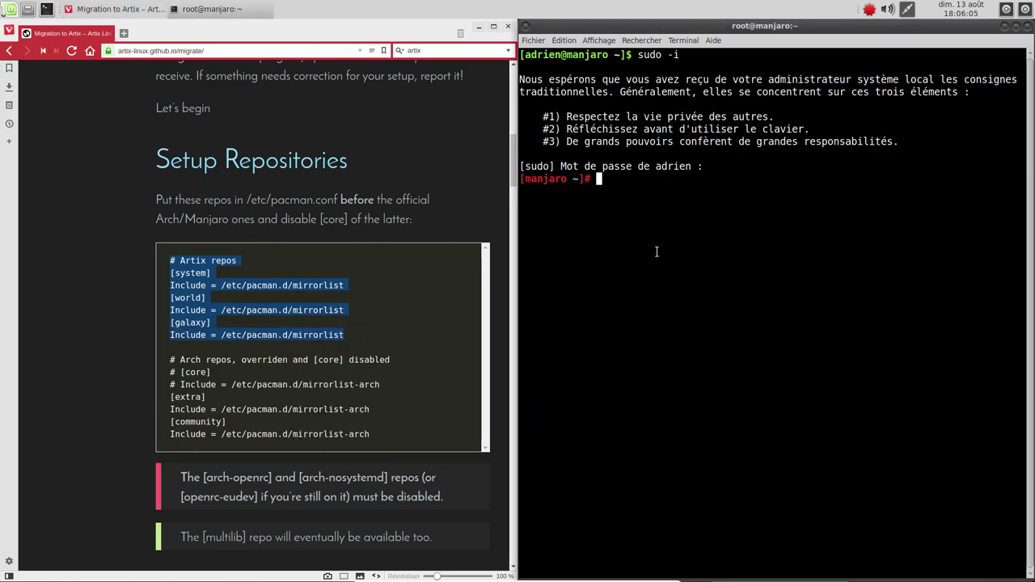
type("vi /etc/pacman.conf")
key("Return")
key("Down")
key("Down")
key("Down")
key("Down")
key("Down")
key("Down")
key("Down")
key("Down")
key("Down")
key("Down")
key("Down")
key("Down")
key("Down")
key("Down")
key("Down")
key("Down")
key("Down")
key("Down")
key("Down")
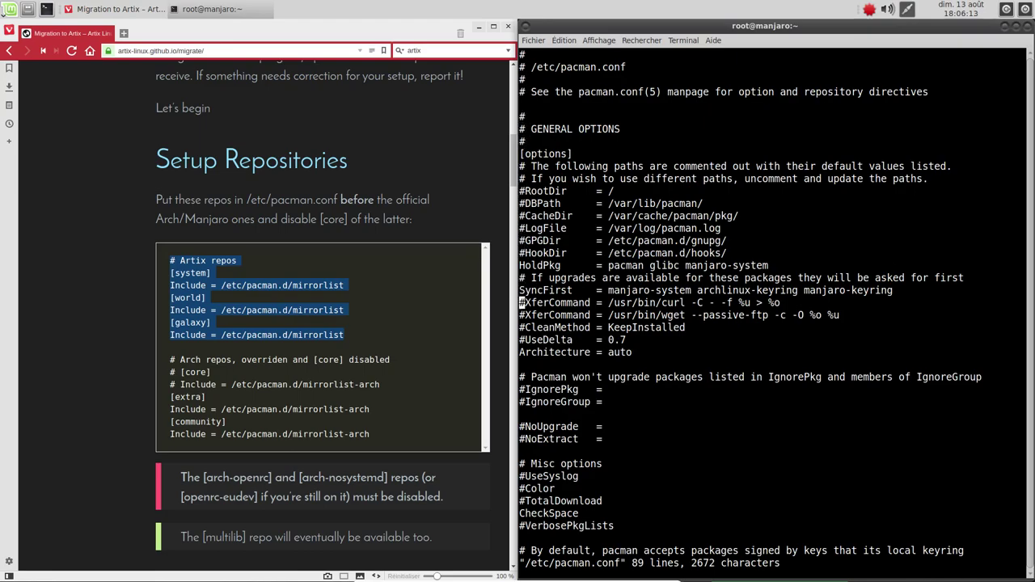
- Find the [core] entry in pacman.conf and paste the copied Artix repos block above it
type("/core")
key("Return")
key("Up")
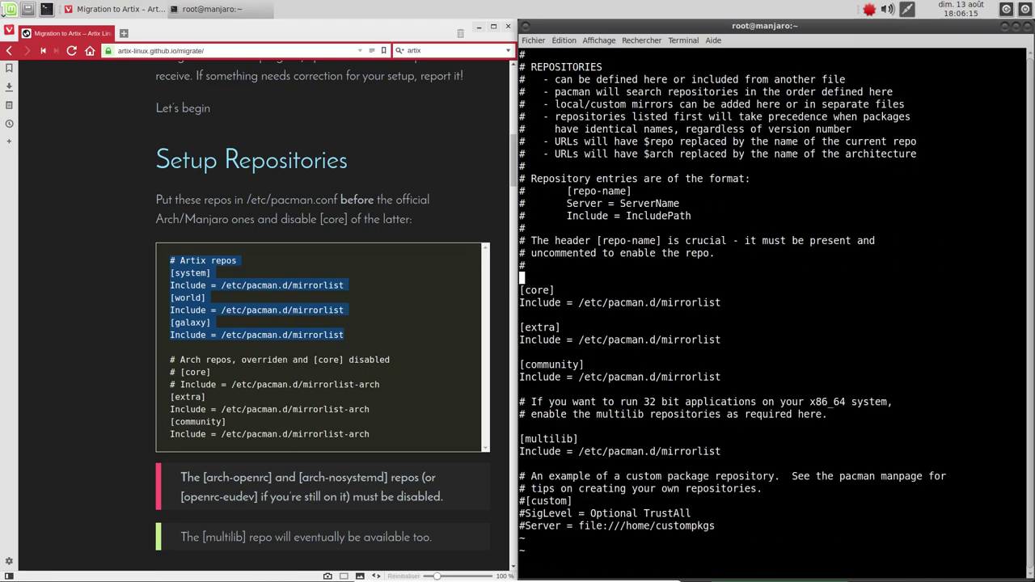
type("oA")
key("ctrl+shift+v")
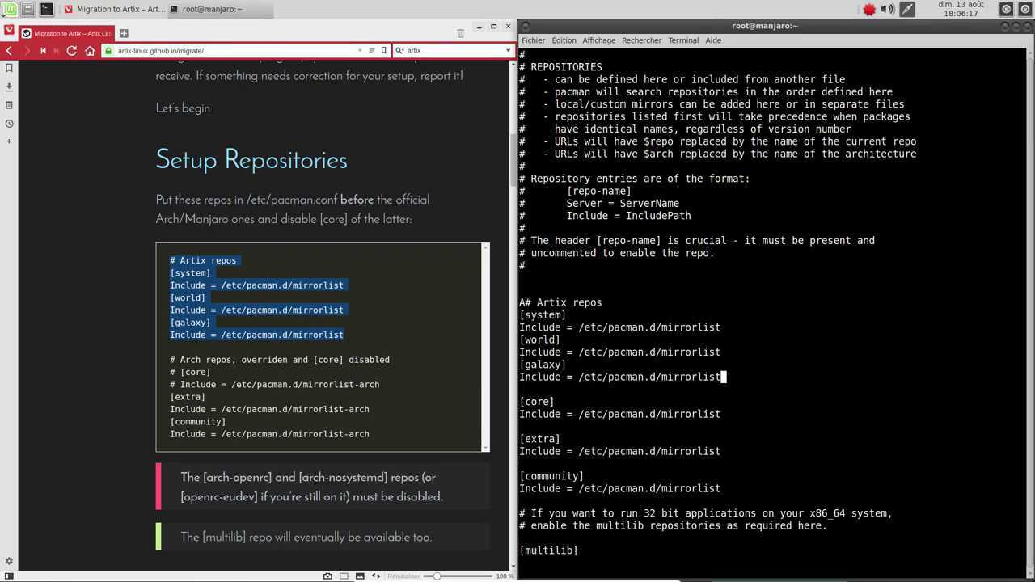
key("Up")
key("Up")
key("Up")
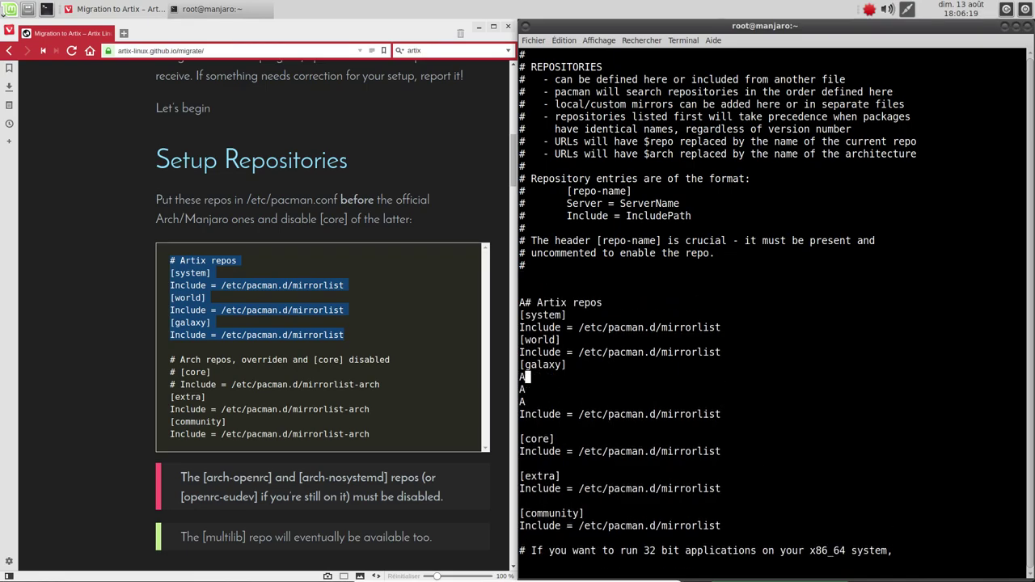
key("Left")
key("Escape")
key("d")
key("d")
key("d")
key("d")
key("d")
key("d")
key("d")
key("d")
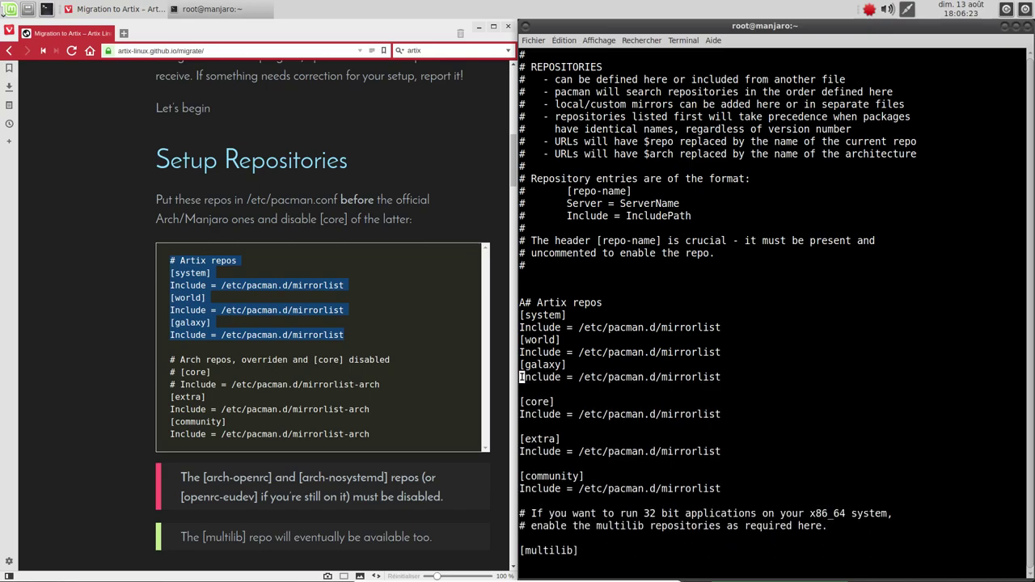
- Delete the stray "A" in front of the "# Artix repos" comment line
key("Down")
key("Up")
key("Up")
key("Up")
key("Up")
key("Up")
key("x")
key("Up")
key("Up")
key("Up")
key("Up")
- Comment out the [core] header and its Include line with a leading #
key("Down")
key("Down")
key("Down")
key("Down")
key("Down")
key("Down")
key("Down")
key("Down")
key("Down")
key("Down")
key("Down")
key("Down")
key("Down")
key("Up")
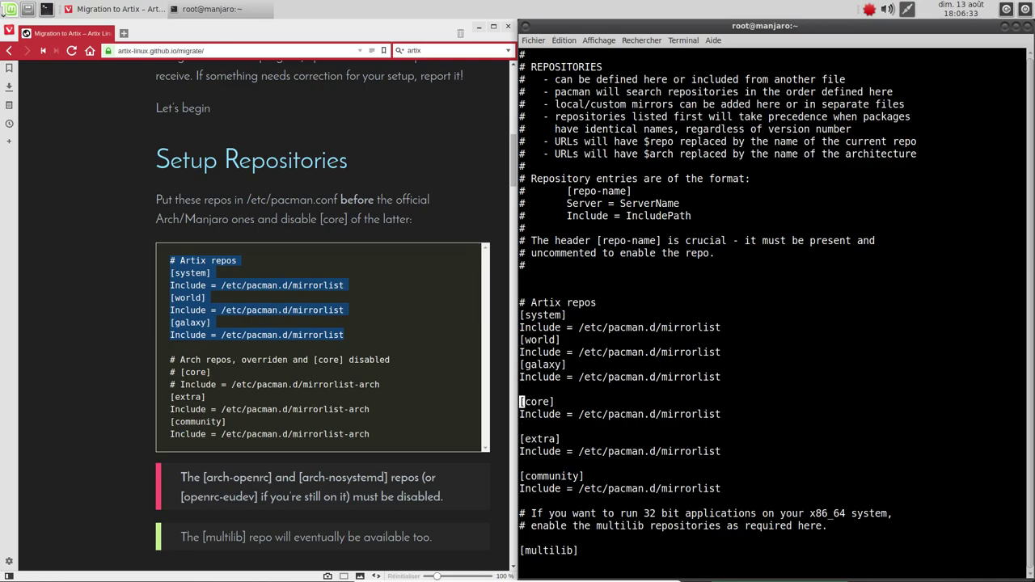
type("i#")
key("Down")
key("Escape")
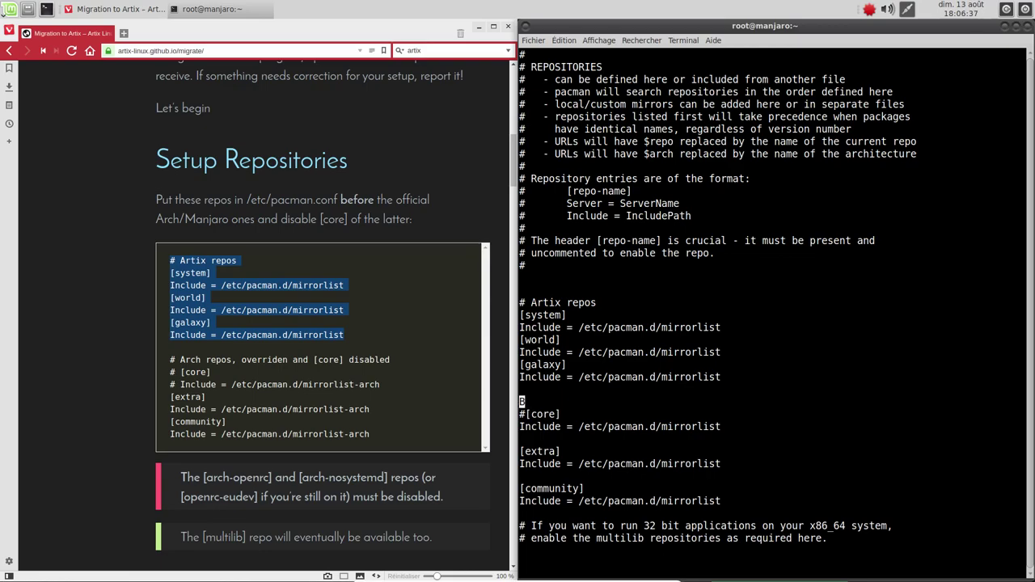
key("d")
key("d")
key("Down")
type("i#")
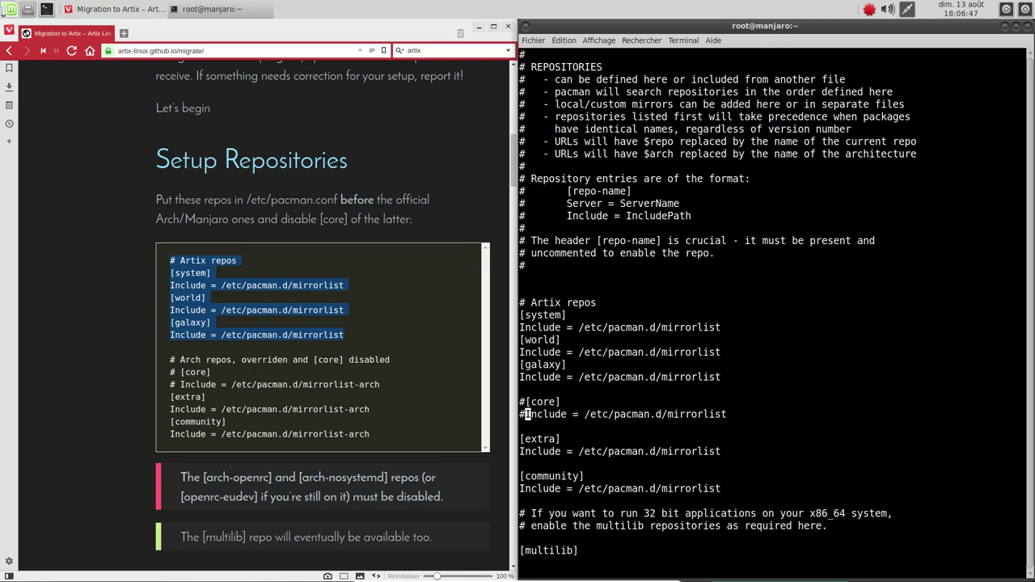
- Substitute mirrorlist with mirrorlist-arch in the commented Include line under [core]
key("Left")
key("Down")
key("Down")
key("Down")
key("Up")
key("Up")
key("Up")
type(":s/mirrorlist/")
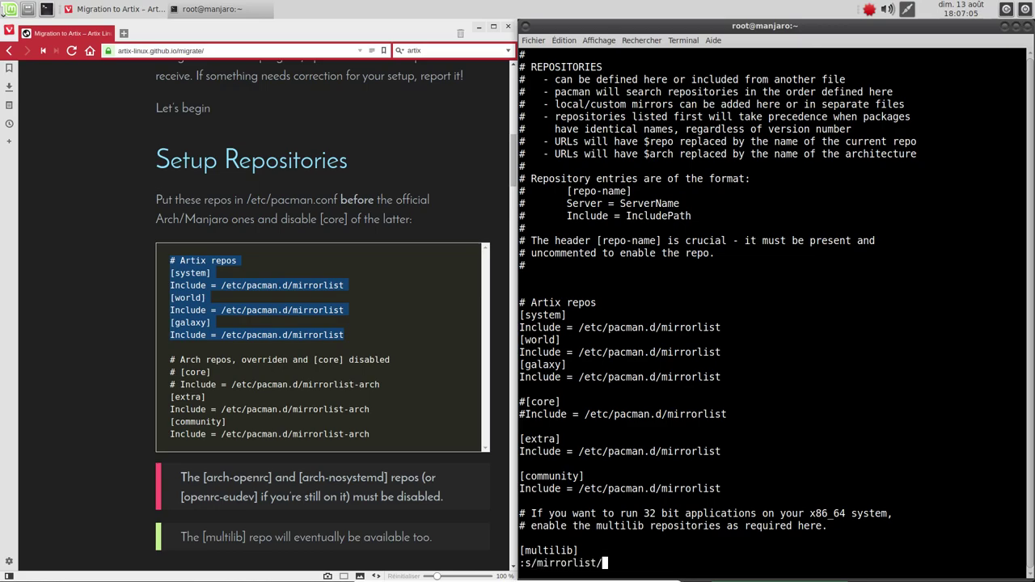
type("mirrorlist-arch")
key("Return")
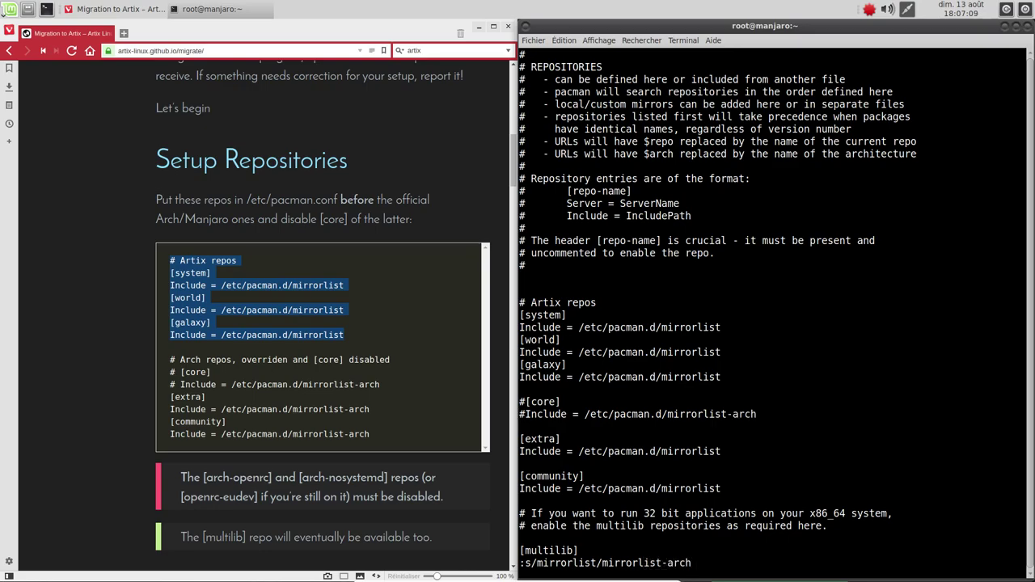
- Append -arch to the mirrorlist paths in the Include lines of [extra] and [community]
key("j")
key("j")
key("j")
key("O")
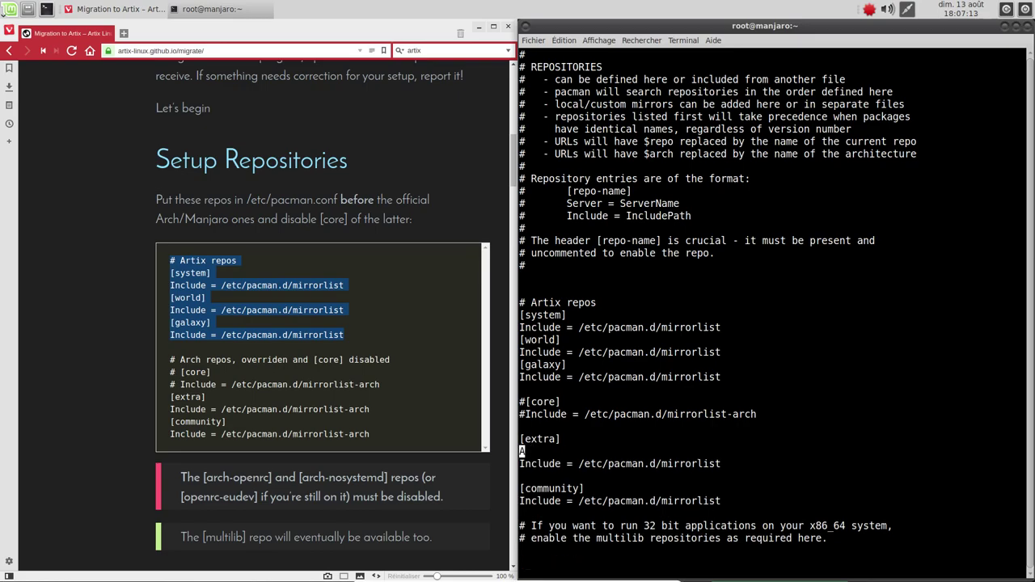
key("Escape")
key("u")
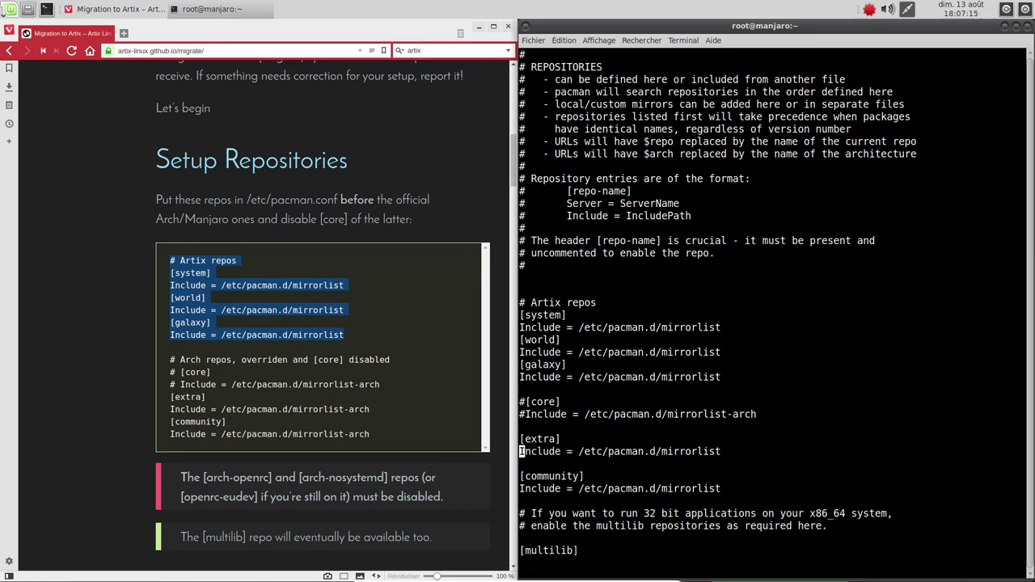
key("dollar")
type("a")
type("-arch")
key("Escape")
key("j")
key("j")
key("j")
type("a-arch")
key("Escape")
- Append -arch to the mirrorlist path in the [multilib] Include line, then save pacman.conf and quit vi
scroll(112, 457, "down", 2)
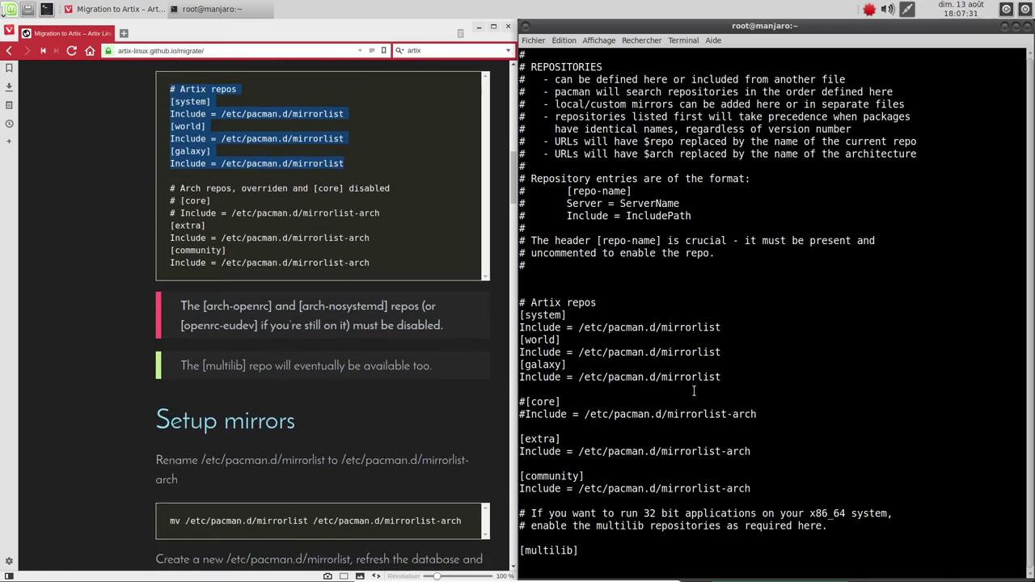
key("j")
key("j")
key("j")
key("j")
key("j")
key("j")
key("k")
key("k")
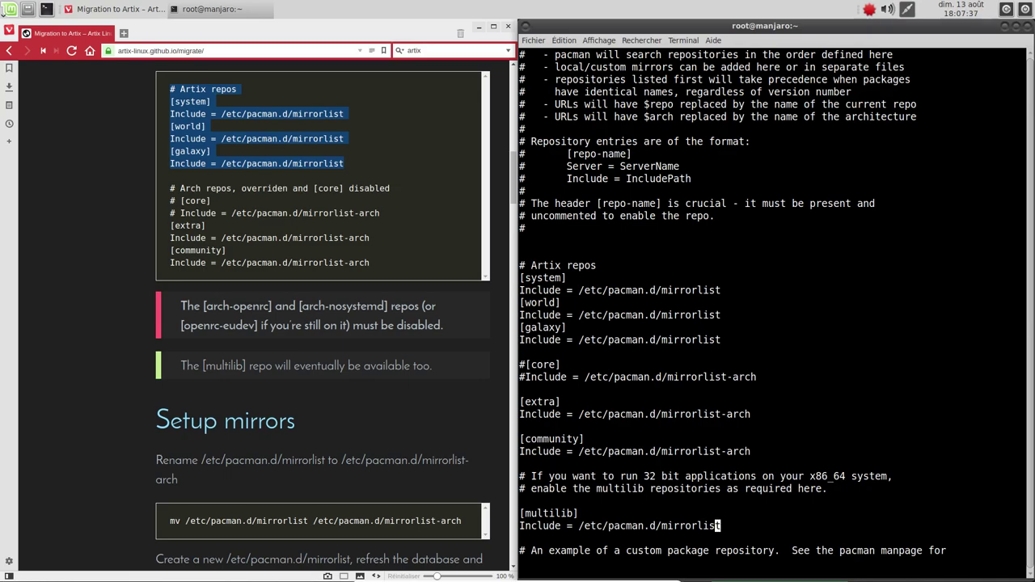
key("0")
key("dollar")
type("a-arch")
key("Escape")
type(":wq")
key("Return")
- Copy the guide's command "mv /etc/pacman.d/mirrorlist /etc/pacman.d/mirrorlist-arch" and run it in the root terminal
left_click(199, 395)
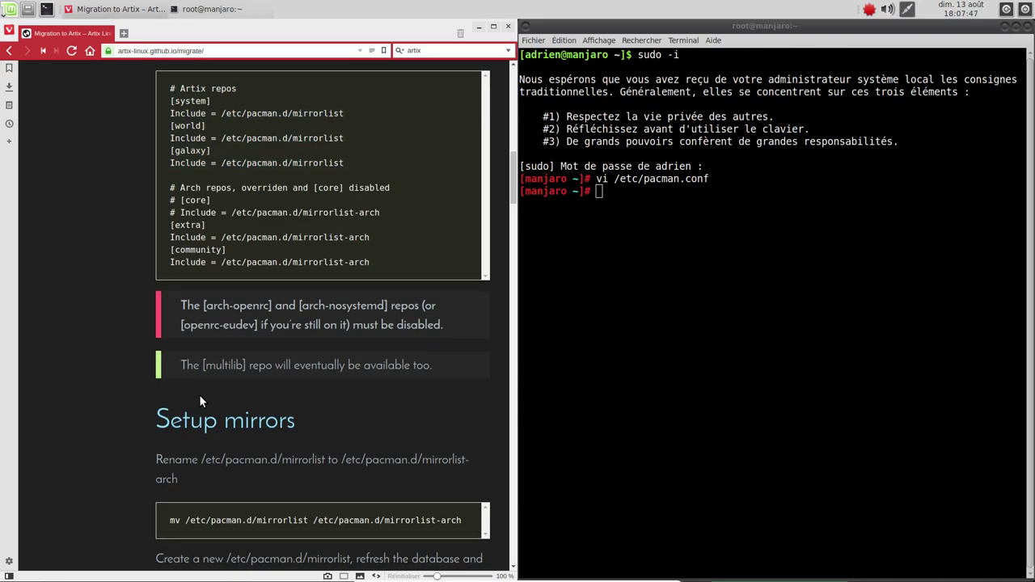
scroll(199, 394, "down", 3)
left_click_drag(172, 378, 502, 378)
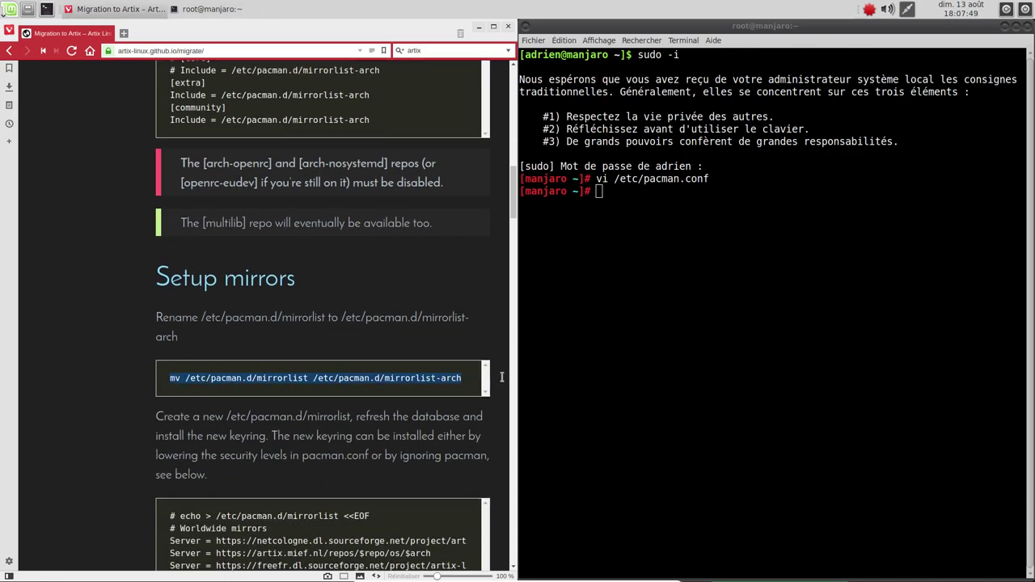
right_click(444, 381)
left_click(452, 392)
left_click(739, 284)
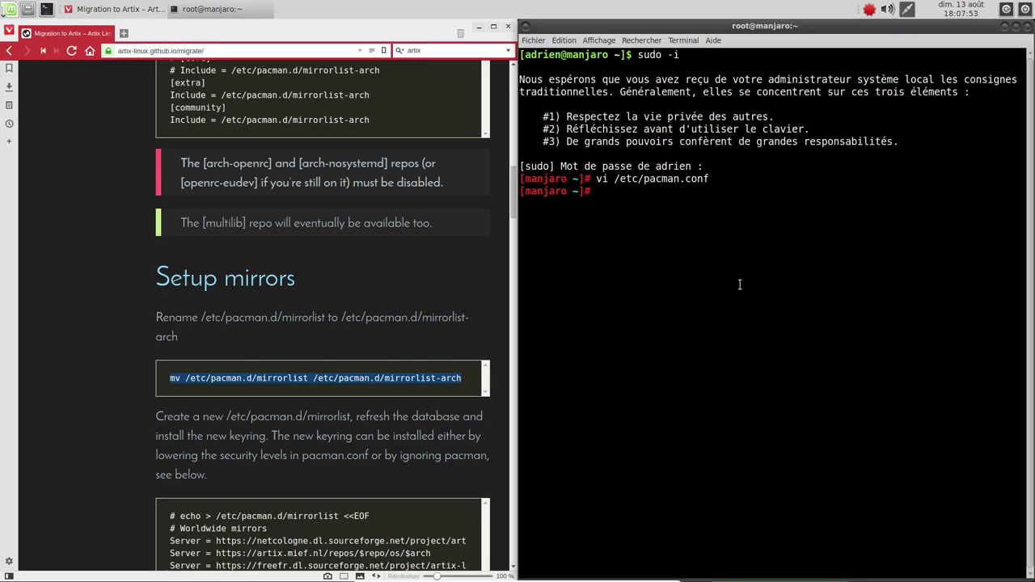
right_click(740, 285)
left_click(764, 357)
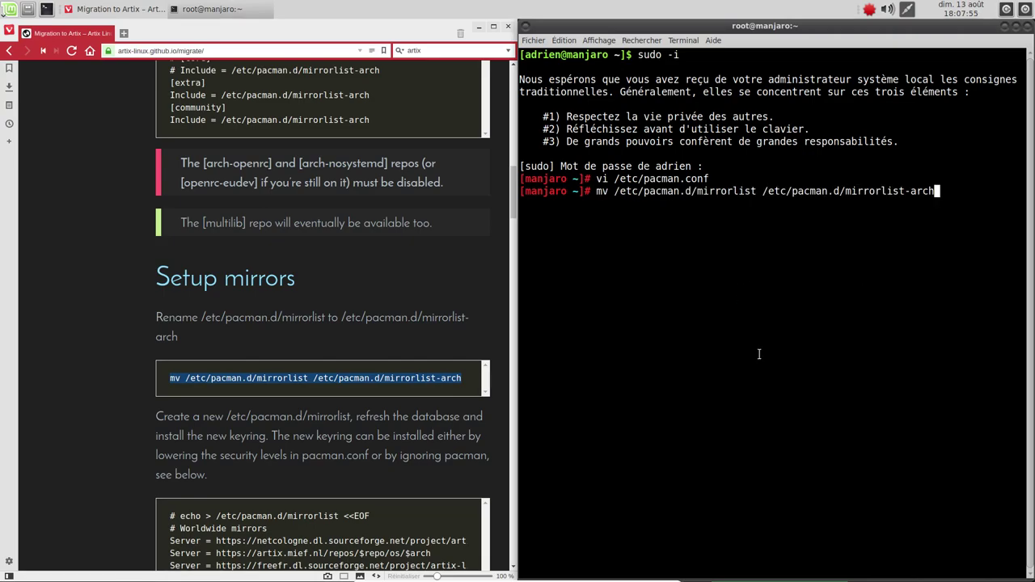
key("Return")
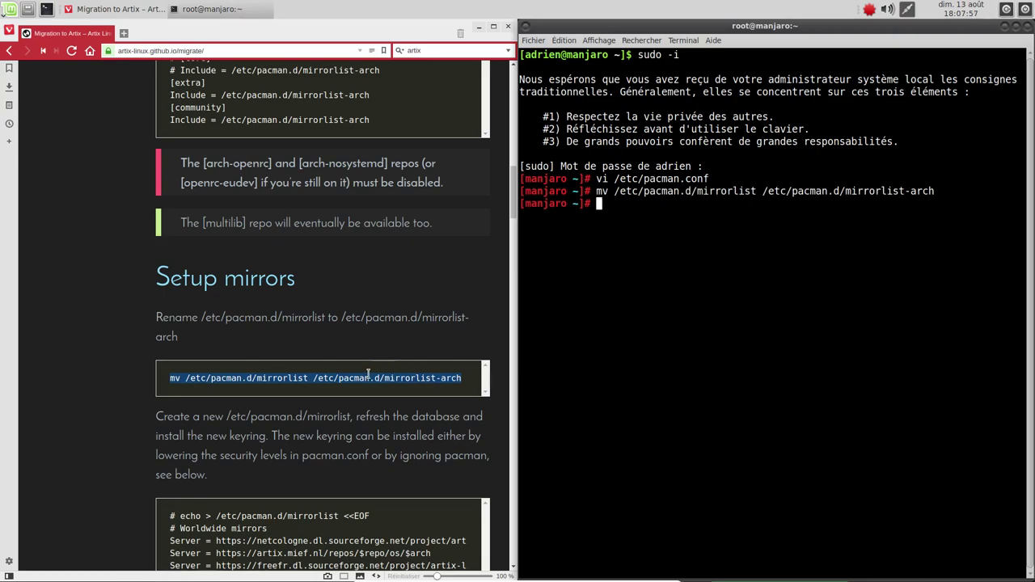
- Examine the contents of /etc/pacman.d/mirrorlist-arch with less, then return to the shell
type("less")
double_click(890, 191)
middle_click(890, 191)
key("Return")
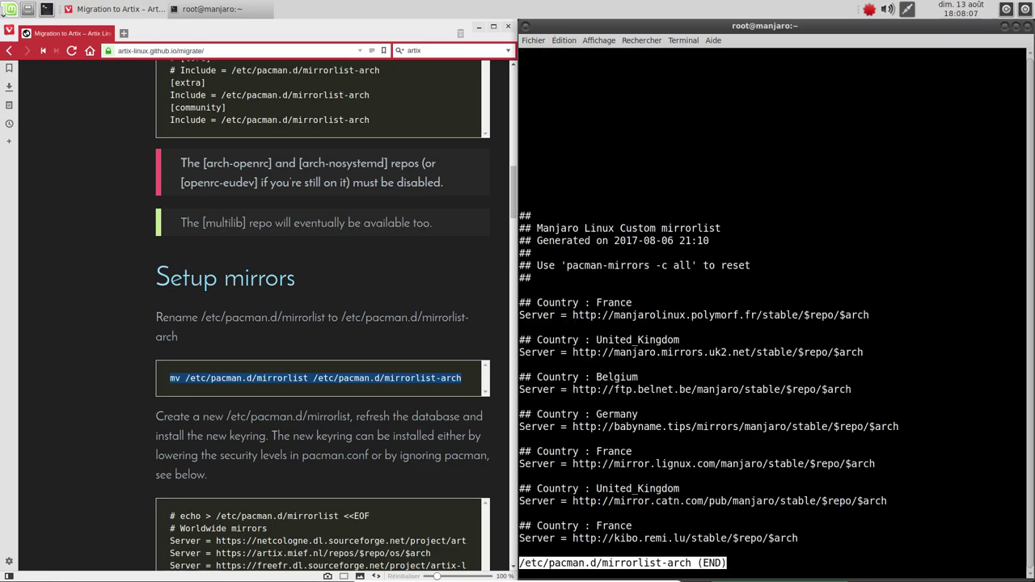
key("q")
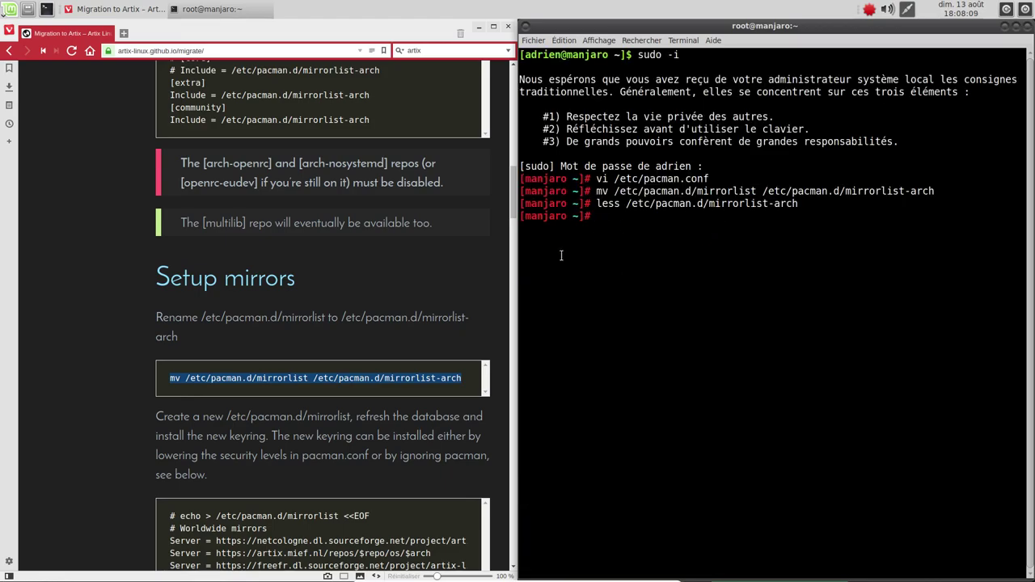
- Open a new /etc/pacman.d/mirrorlist file in vi, using the path from the guide's Setup mirrors section
left_click(209, 437)
scroll(209, 437, "down", 3)
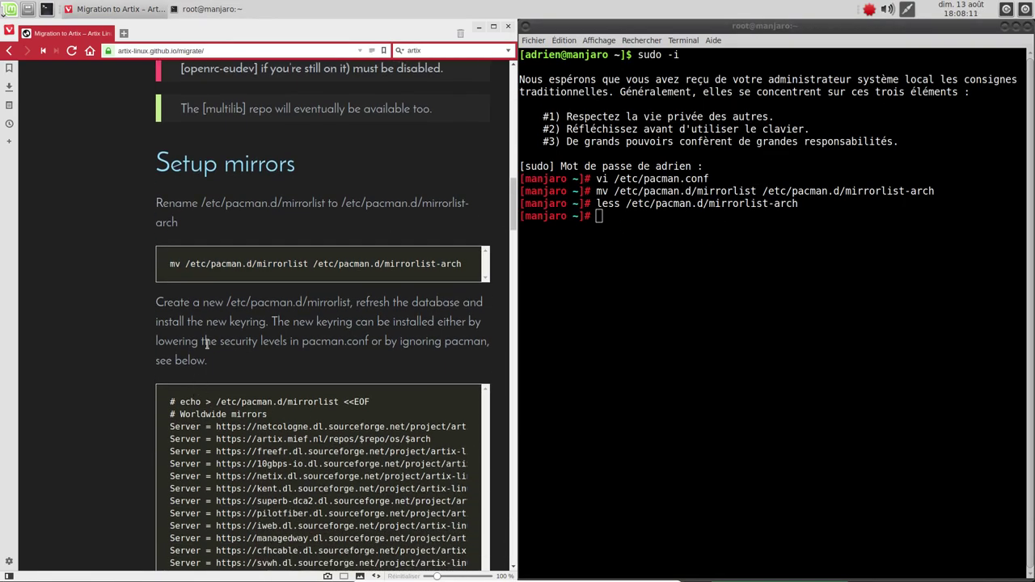
left_click_drag(225, 302, 350, 302)
left_click(680, 322)
type("vi /")
middle_click(846, 267)
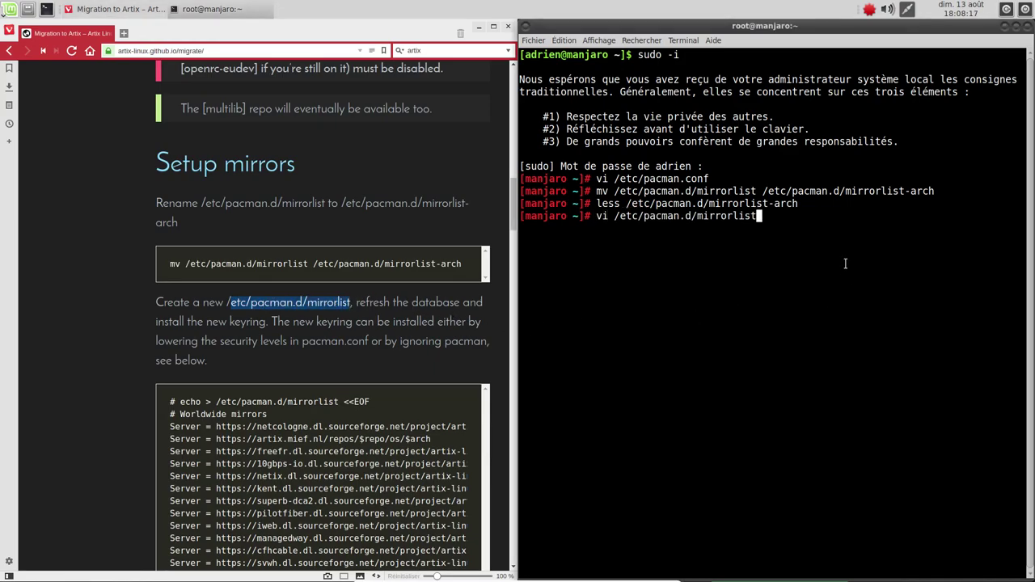
key("Return")
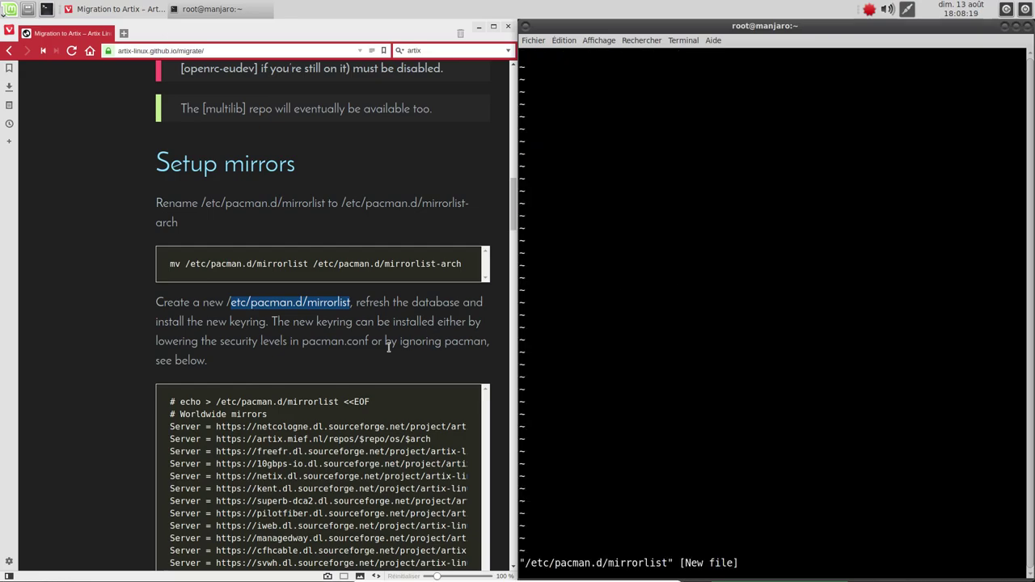
- Fill the new mirrorlist with all the guide's Server lines under "# Worldwide mirrors", then save and quit
left_click_drag(169, 427, 215, 439)
scroll(252, 432, "down", 5)
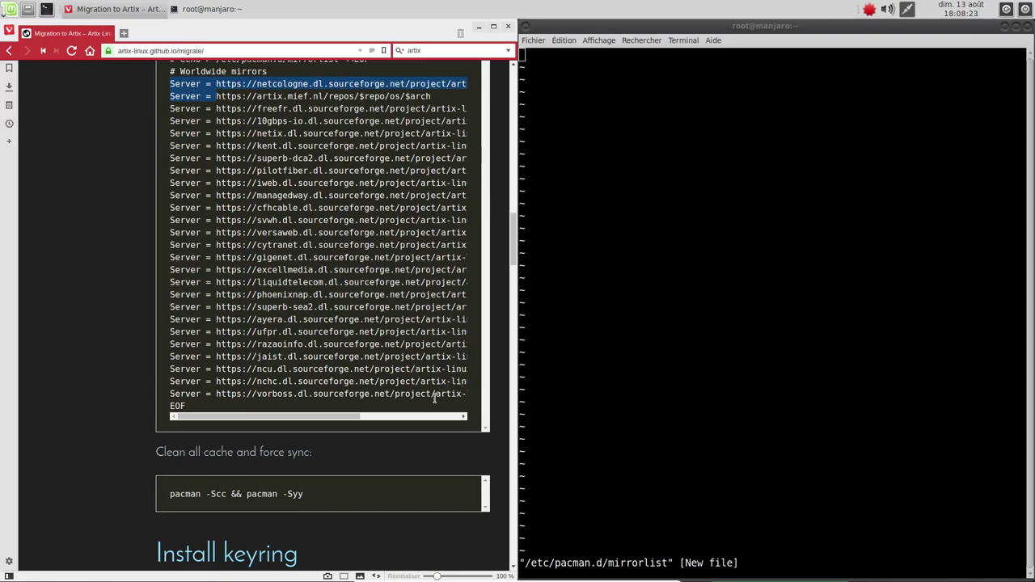
left_click(165, 411, "shift")
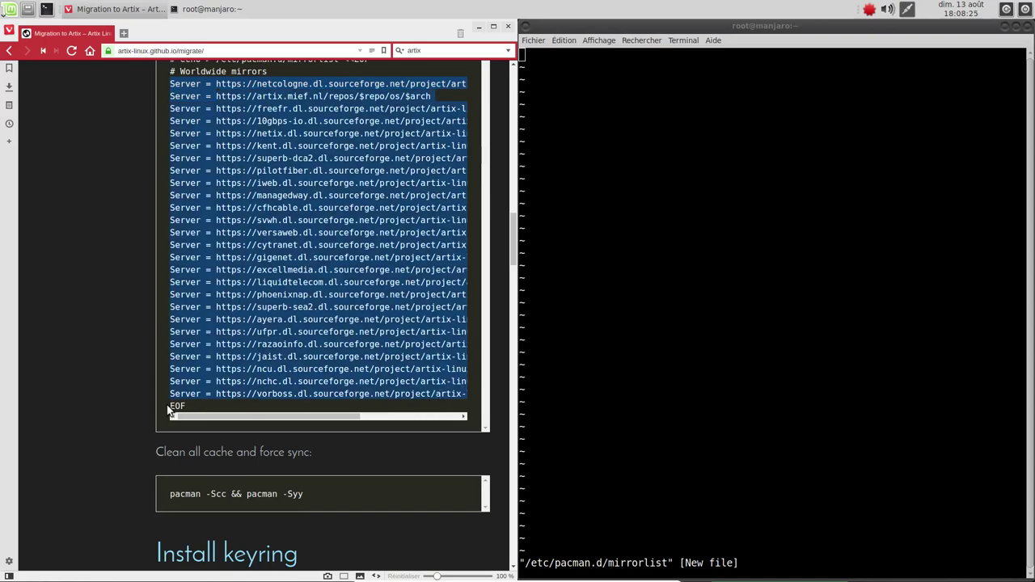
right_click(820, 144)
left_click(840, 218)
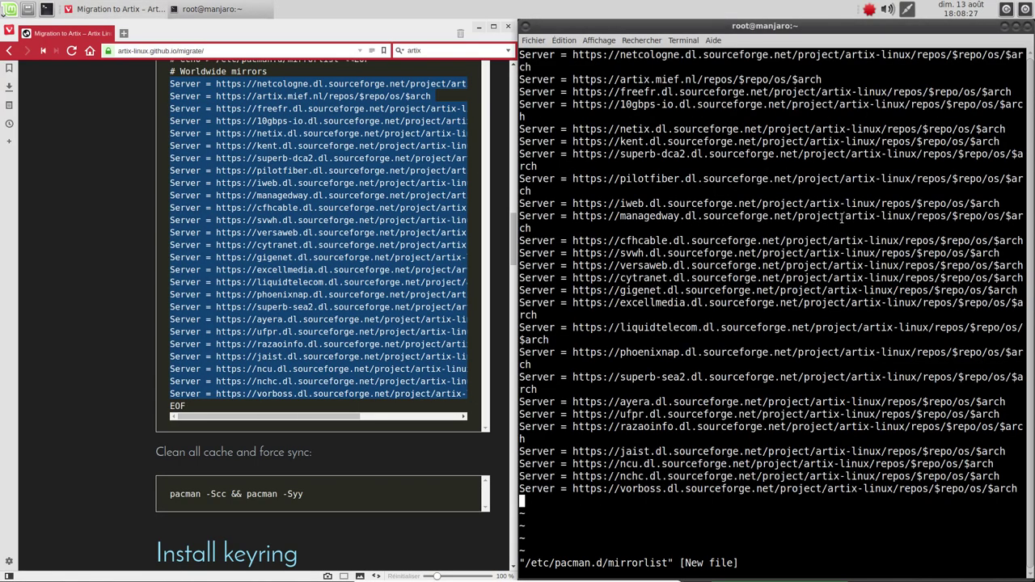
type(":wq")
key("Return")
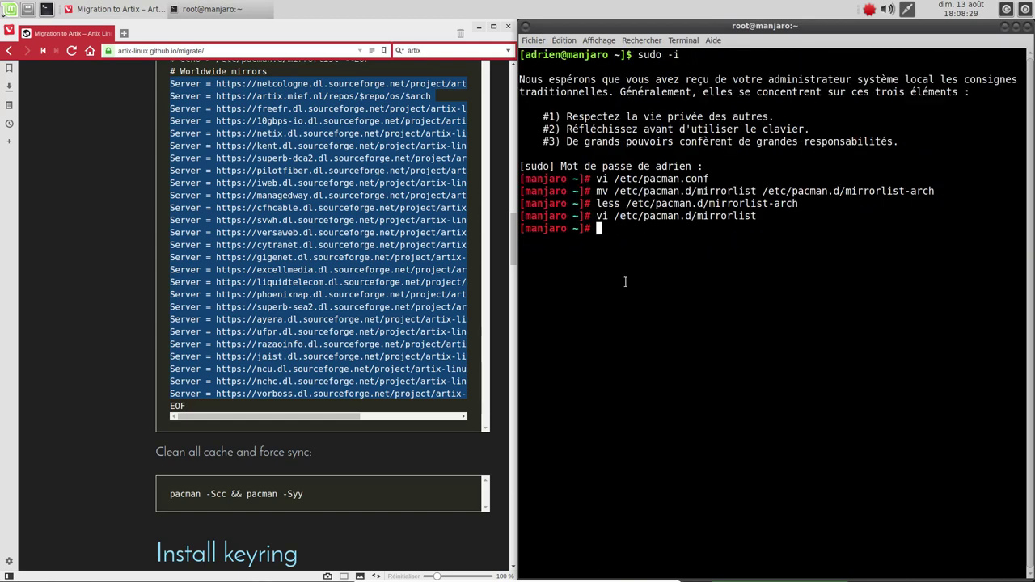
- Run the guide's "pacman -Scc && pacman -Syy", answering o to deleting all cached files and unused repositories
scroll(202, 447, "down", 1)
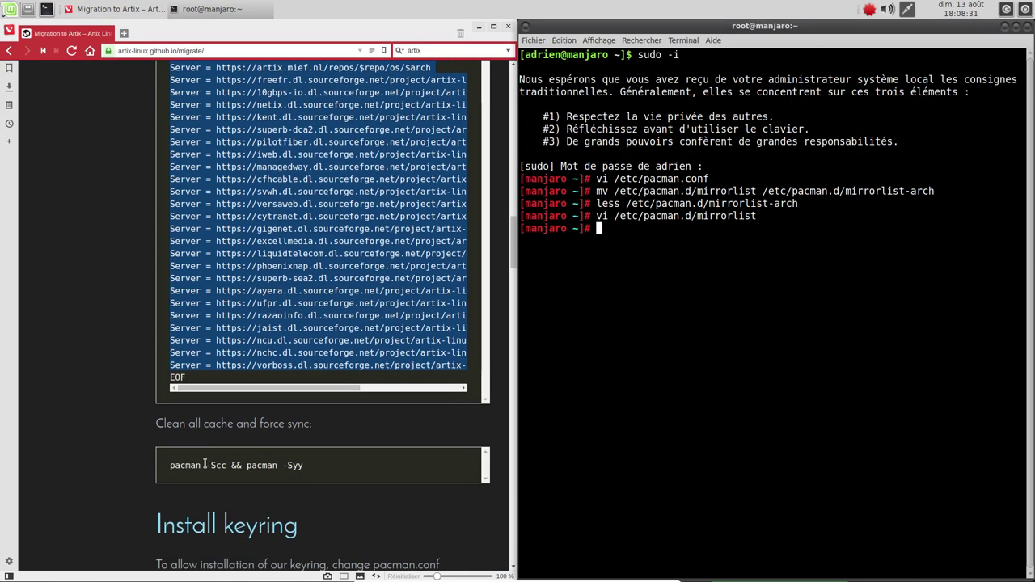
triple_click(207, 461)
right_click(700, 292)
left_click(719, 359)
key("Return")
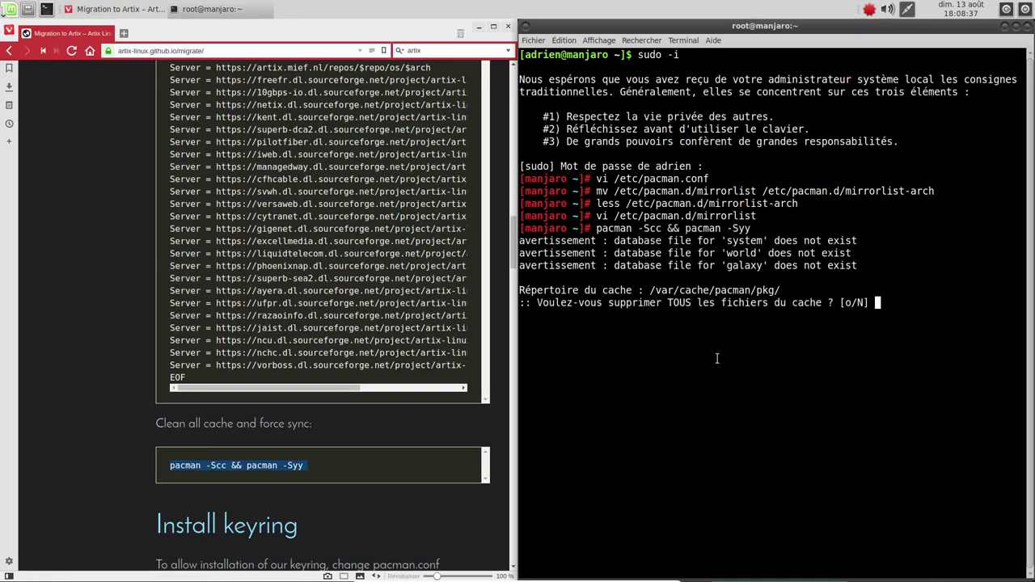
type("o")
key("Return")
type("o")
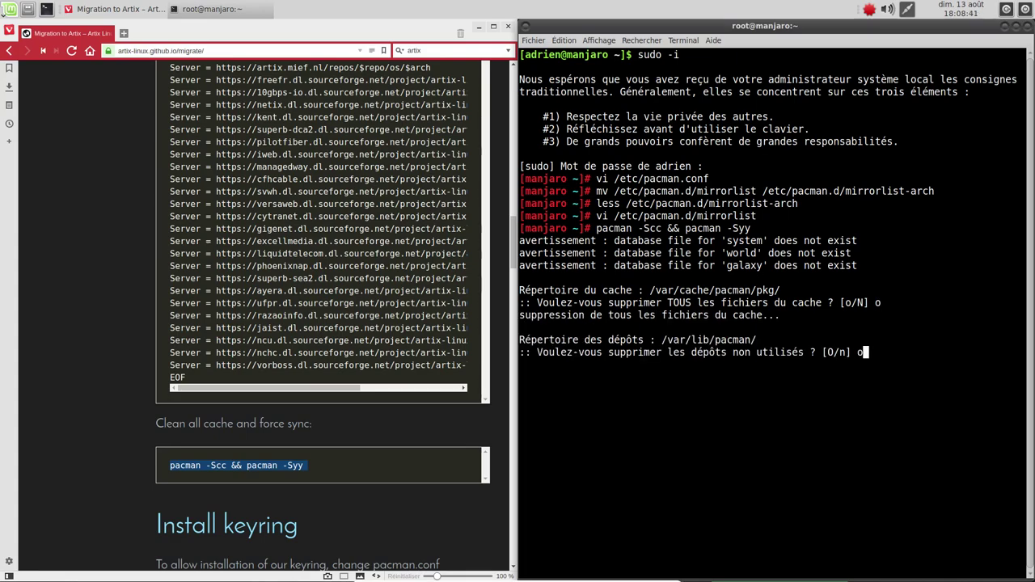
key("Return")
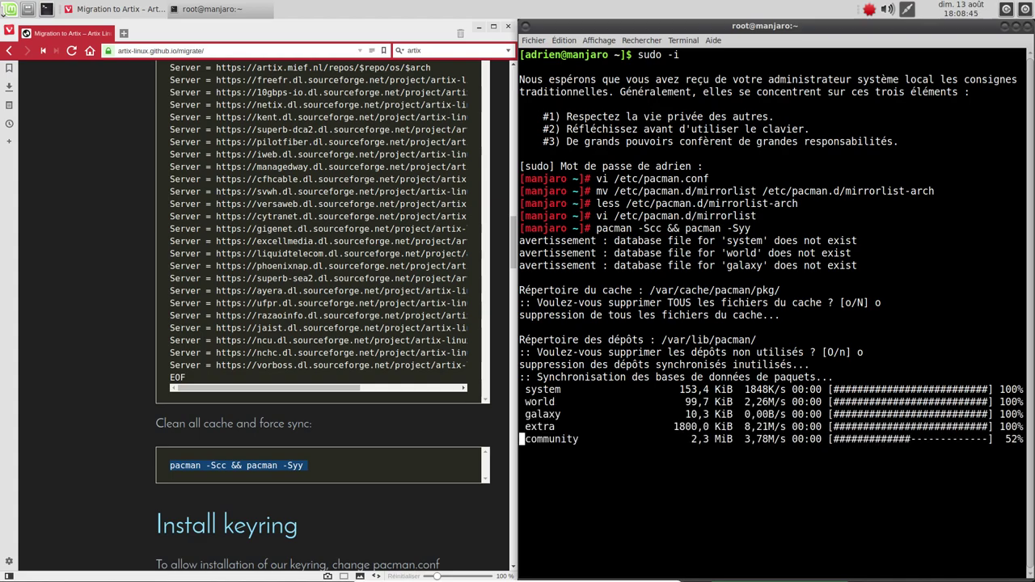
- Open /etc/pacman.conf in vi and find the SigLevel directive named in the guide's Install keyring section
scroll(67, 313, "down", 1)
scroll(67, 313, "down", 3)
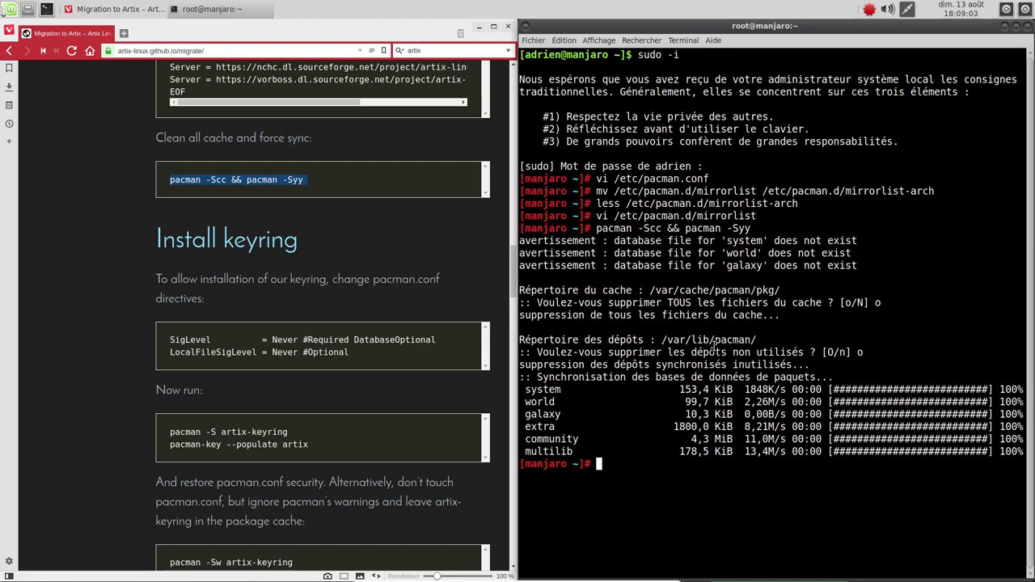
key("Up")
key("Up")
key("Up")
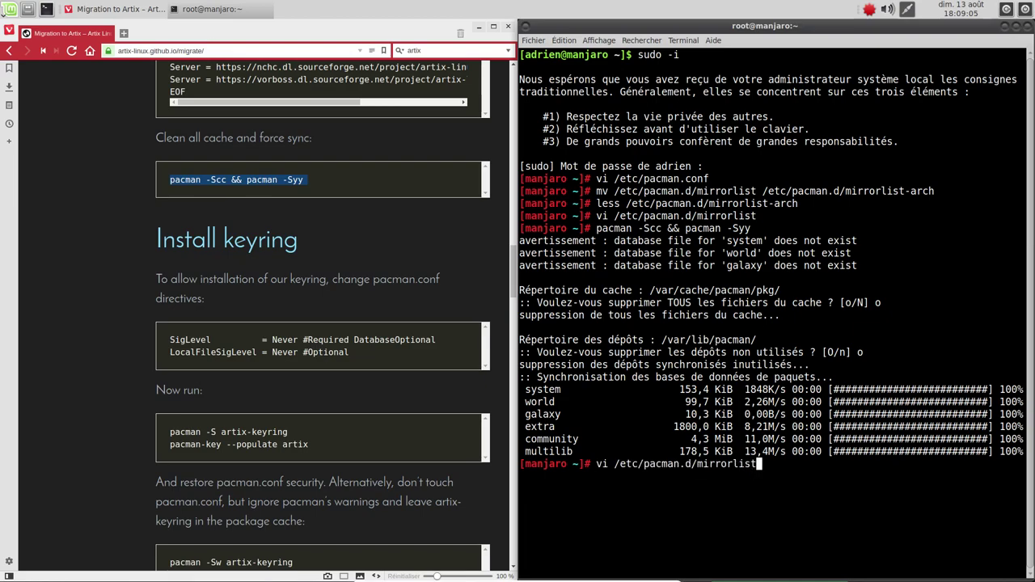
key("Up")
key("Up")
key("Return")
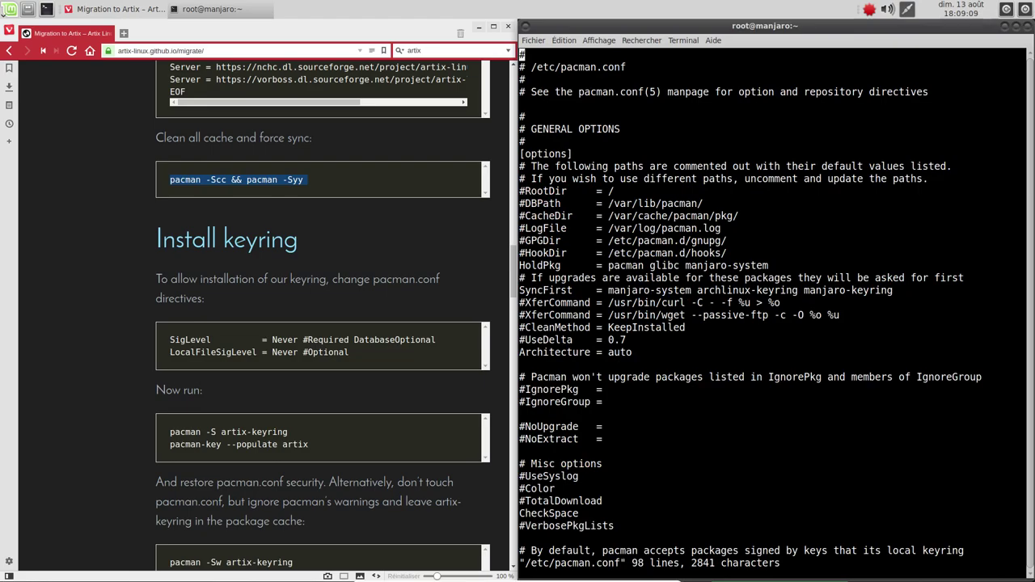
type("/")
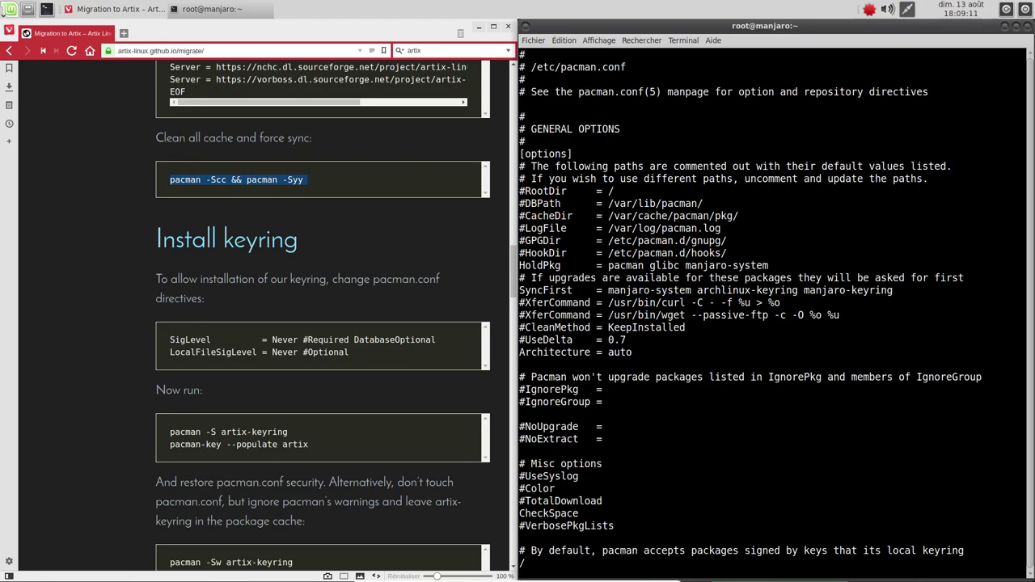
type("SigLevel")
key("Return")
type("/SigLevel")
key("Return")
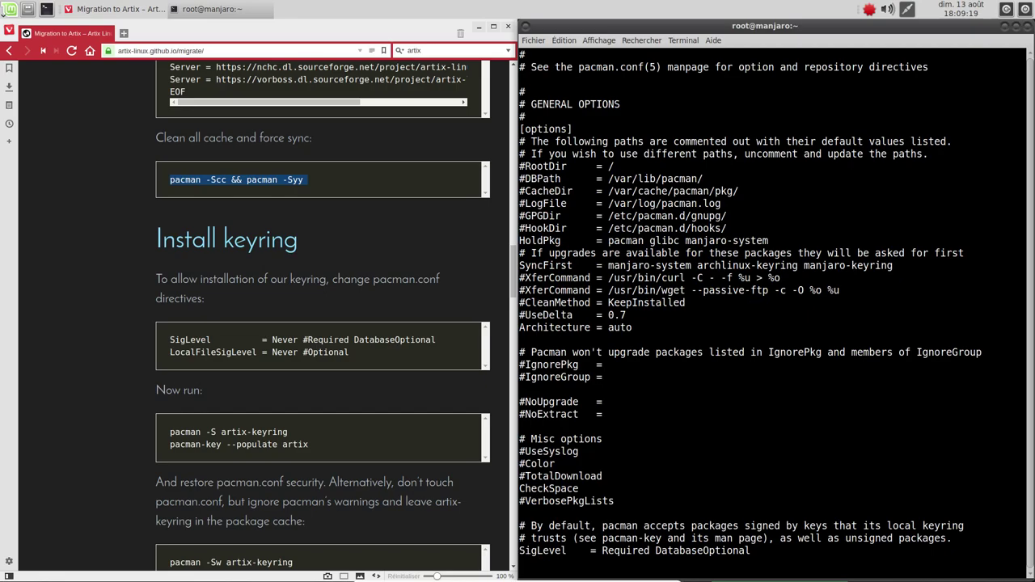
- Comment out the "Required DatabaseOptional" value on the SigLevel line by putting # in front of it
key("Right")
key("Right")
key("Right")
key("Right")
key("Right")
key("Right")
key("Right")
key("Right")
key("Right")
key("Right")
key("Right")
key("Right")
key("Right")
type("a#")
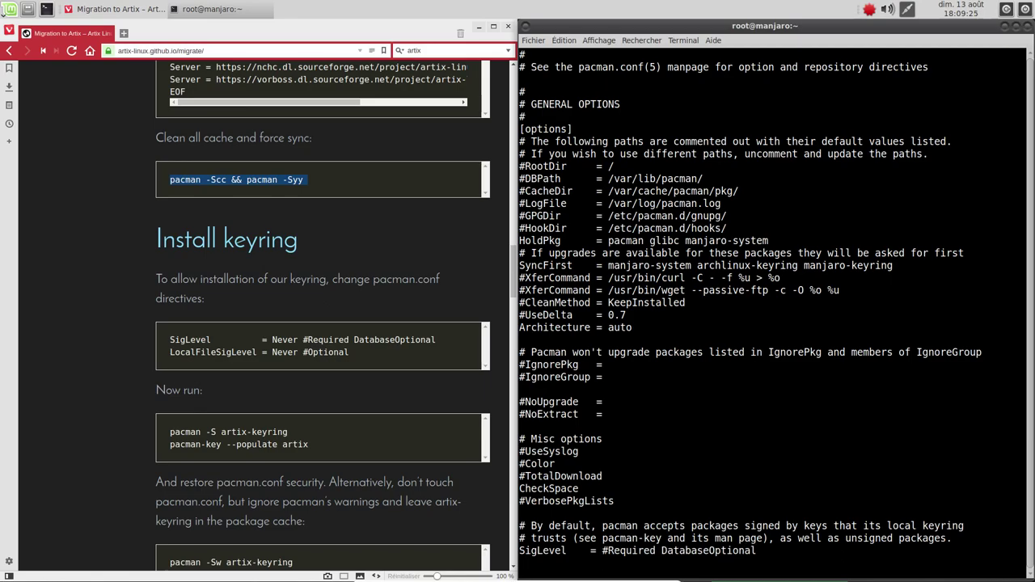
key("Escape")
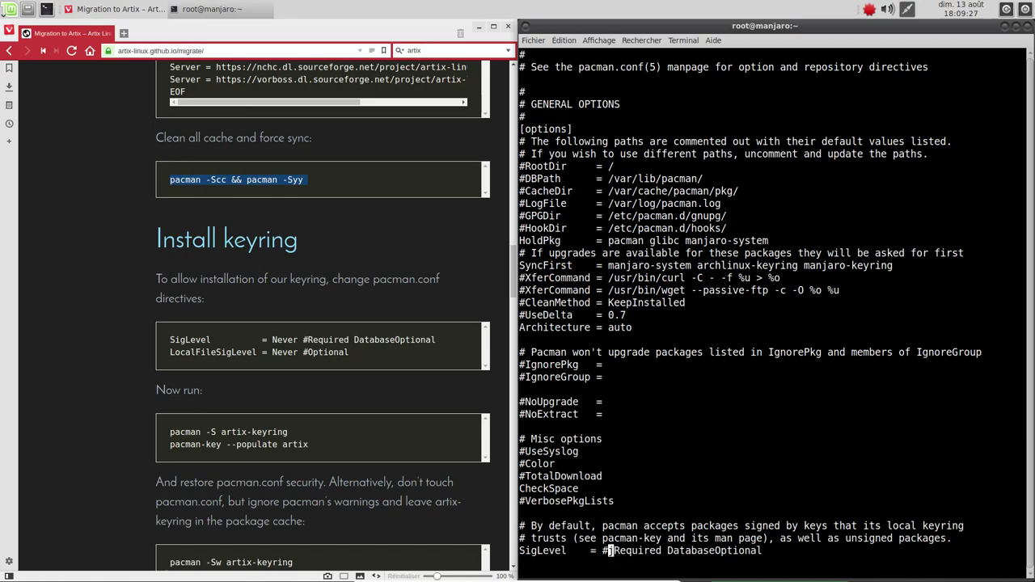
- Duplicate the SigLevel line directly below itself in pacman.conf
key("d")
key("d")
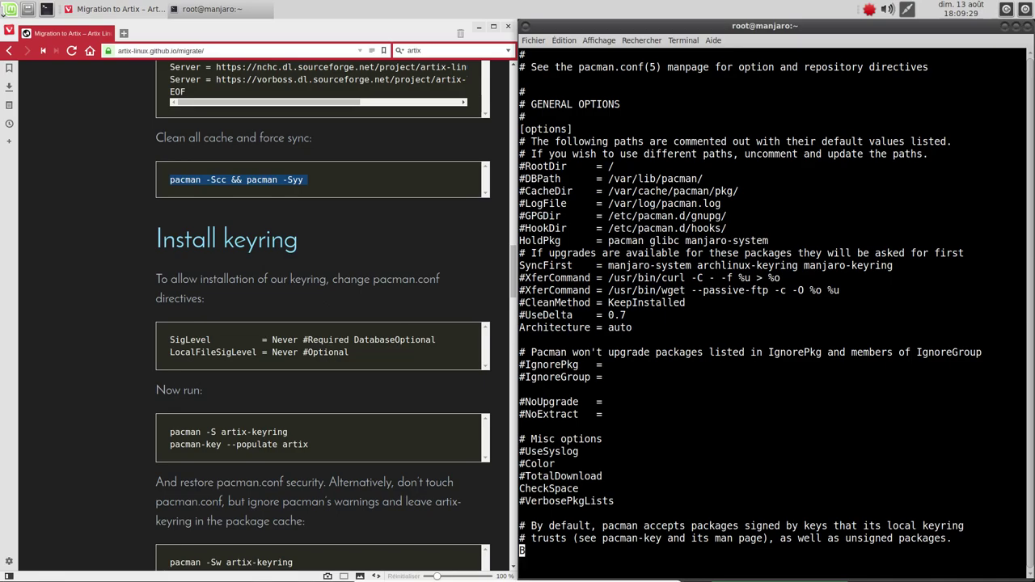
key("u")
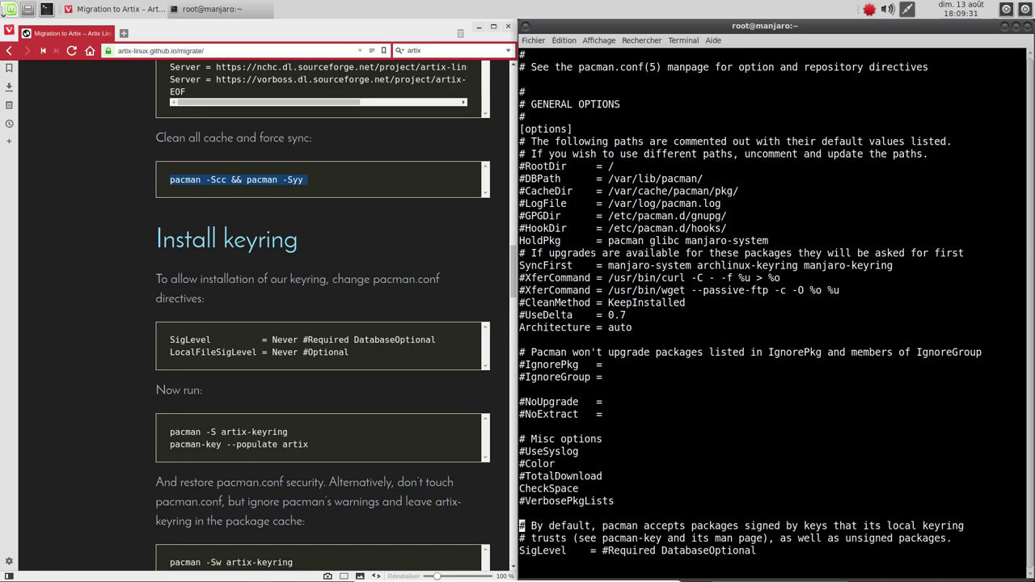
key("Down")
key("Down")
key("Down")
key("Down")
key("Up")
key("Up")
key("p")
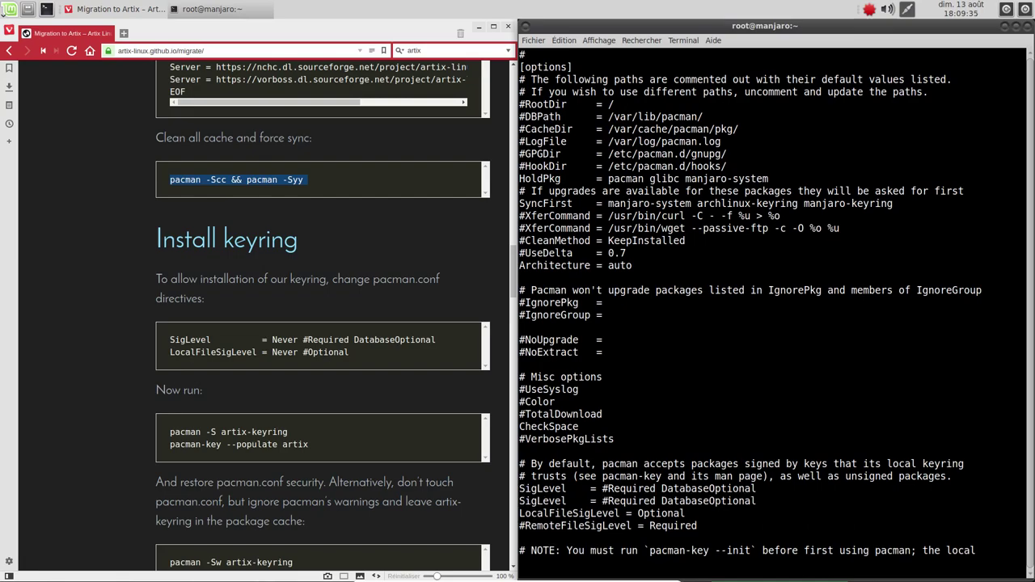
key("Down")
key("Up")
key("Up")
- Comment out the first of the two SigLevel lines with a leading # and remove any stray characters after it
type("i#k")
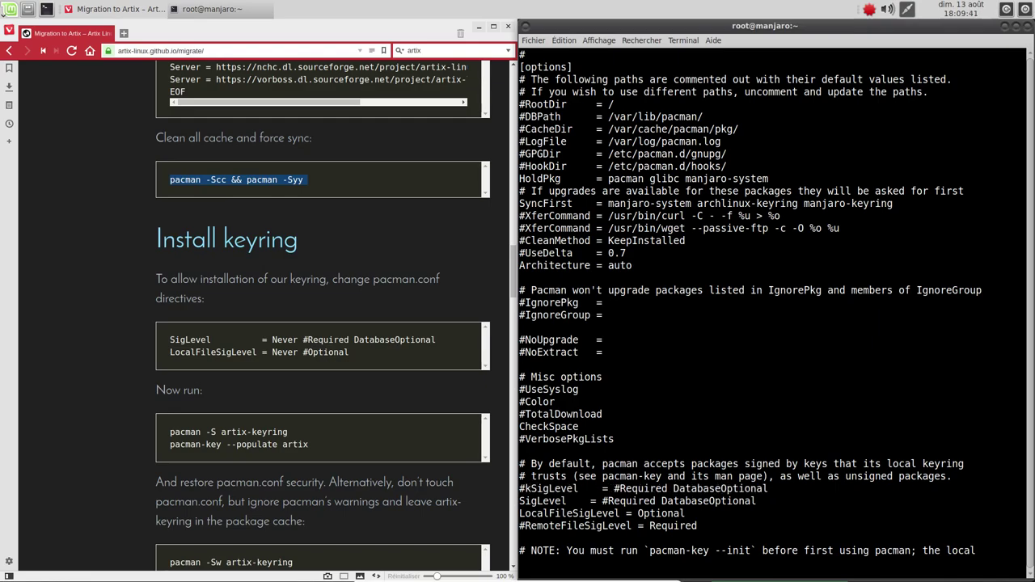
key("Escape")
type("ij")
key("BackSpace")
key("BackSpace")
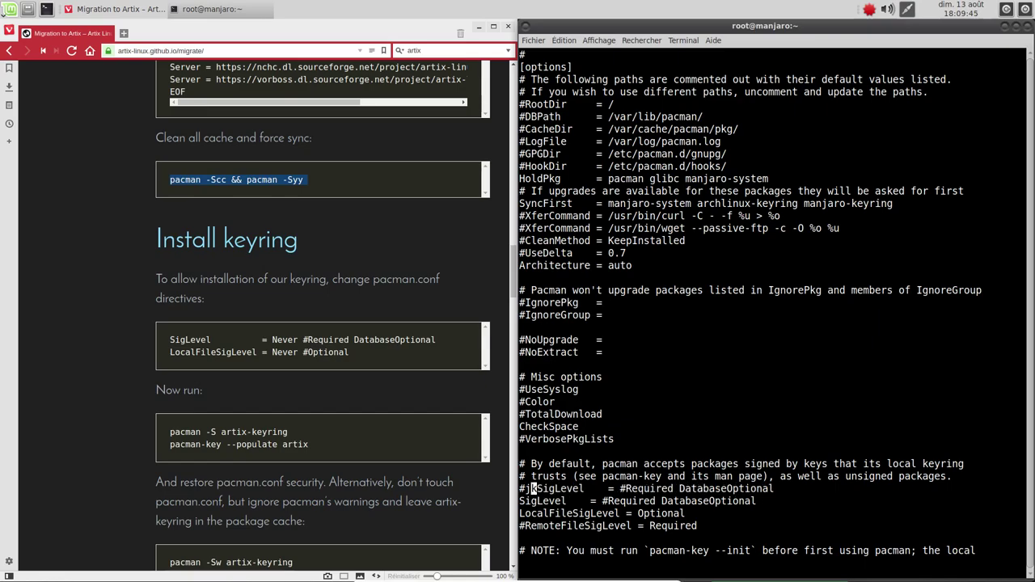
type("xx")
type("x")
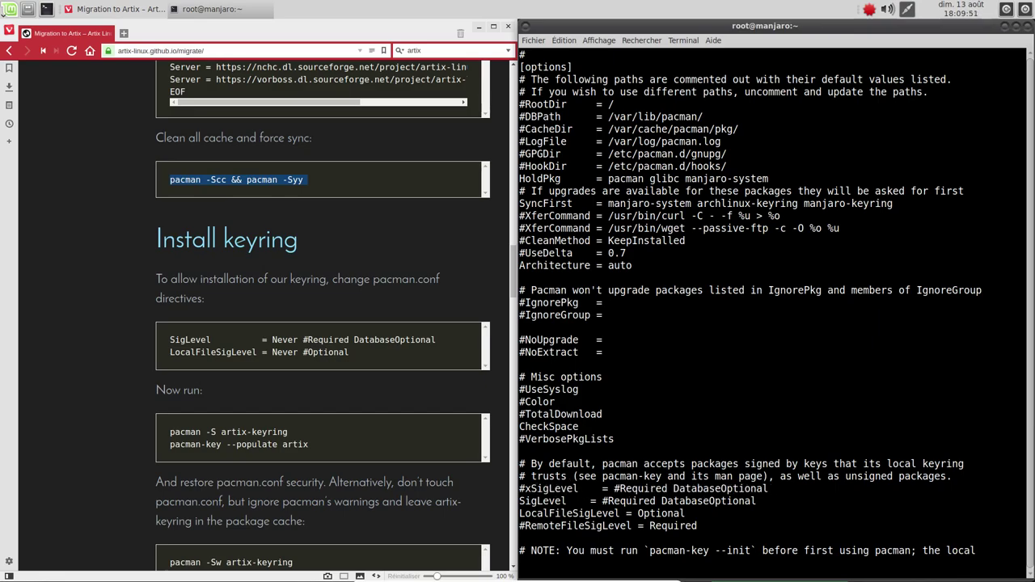
type("xj")
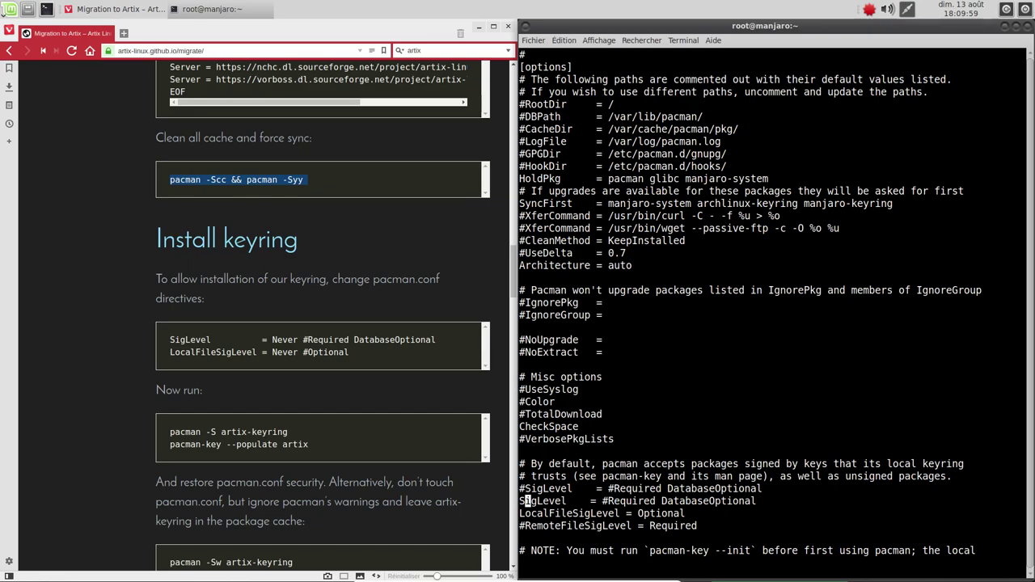
- Set the uncommented SigLevel line to "Never #Required DatabaseOptional"
key("Right")
key("Right")
key("Right")
key("Right")
key("Right")
key("Right")
key("Right")
key("Right")
key("Right")
key("Right")
key("Right")
key("Right")
key("Right")
type("iNever")
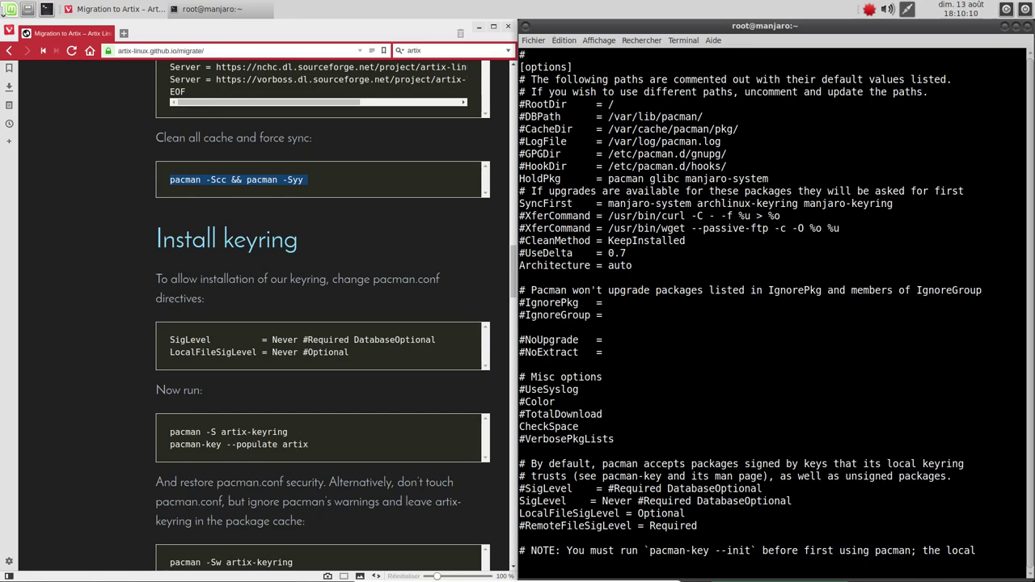
- Duplicate the "LocalFileSigLevel = Optional" line and comment out the first copy with #
key("Down")
key("y")
key("y")
key("p")
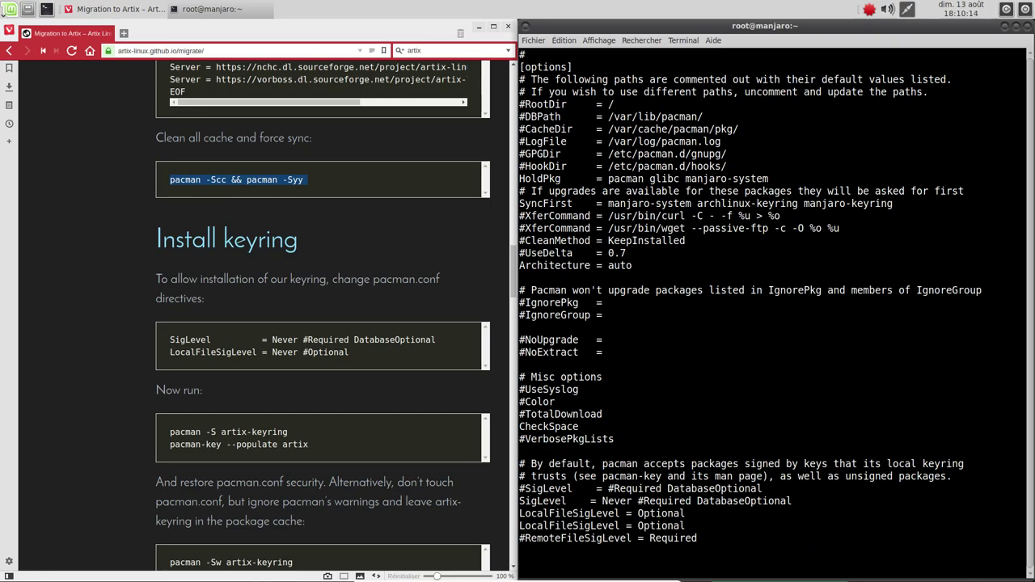
key("Up")
type("i#")
key("Escape")
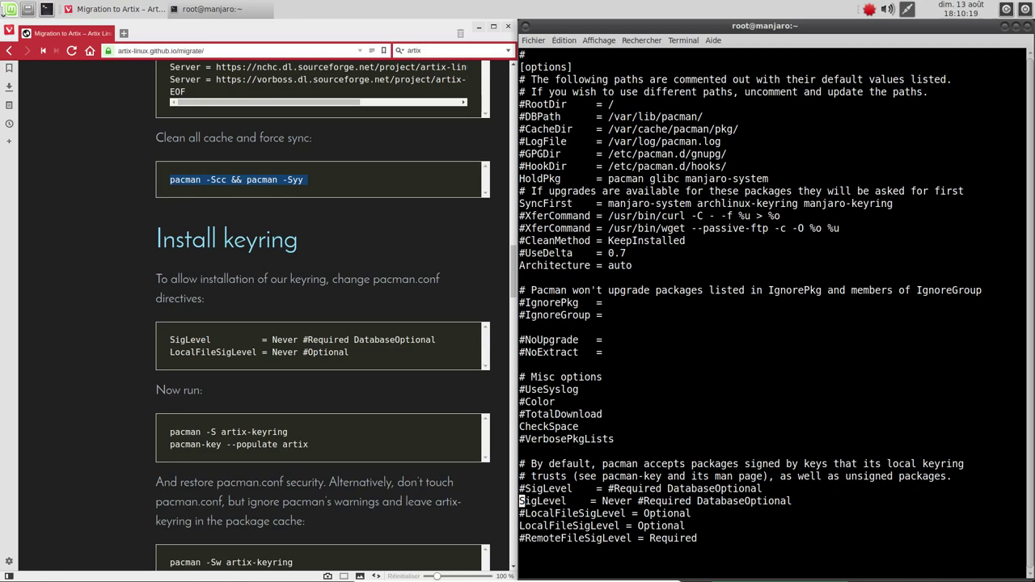
- Set the uncommented LocalFileSigLevel line to "Never #Optional", then save pacman.conf and quit vi
key("Down")
key("Right")
key("Right")
key("Right")
key("Right")
key("Right")
key("Right")
key("Right")
key("Right")
key("Right")
key("Right")
key("Right")
key("Right")
key("Right")
key("Right")
key("Right")
key("Right")
key("Right")
key("Right")
key("Right")
key("Right")
key("Right")
type("iNever")
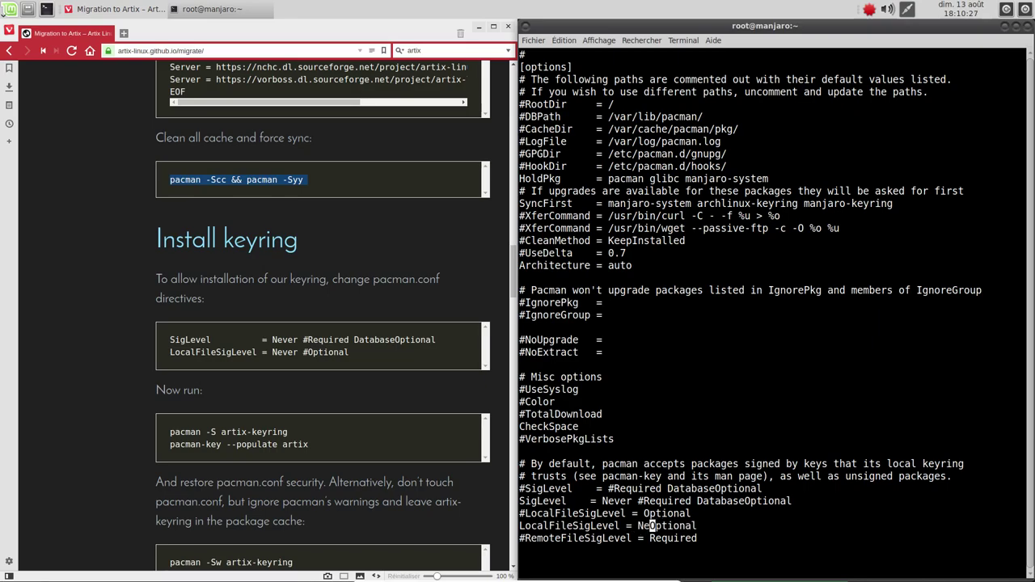
type(" #")
key("Escape")
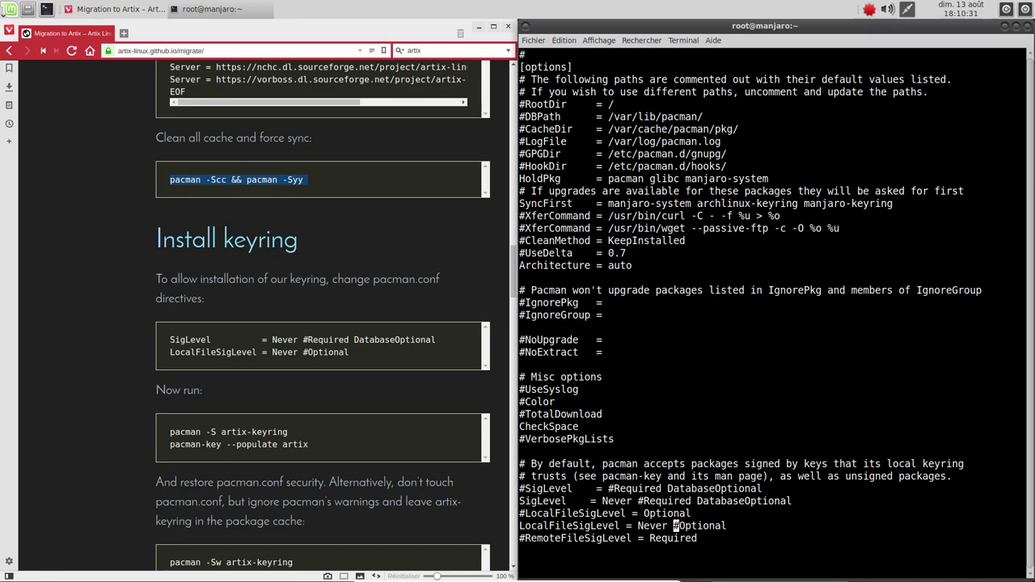
type(":wq")
key("Return")
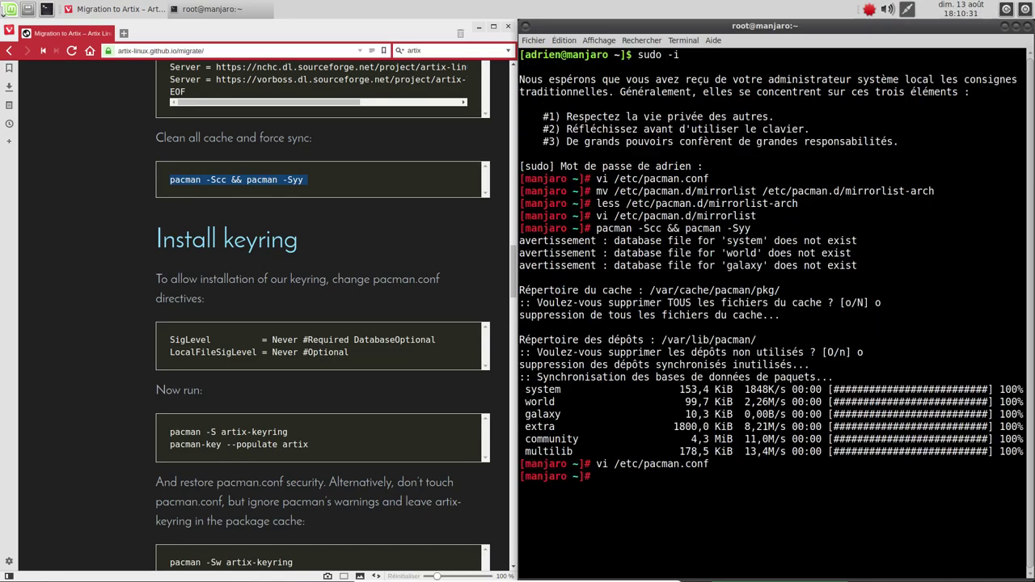
- Run the guide's "pacman -S artix-keyring" and answer o to proceed with the installation
triple_click(258, 433)
middle_click(761, 357)
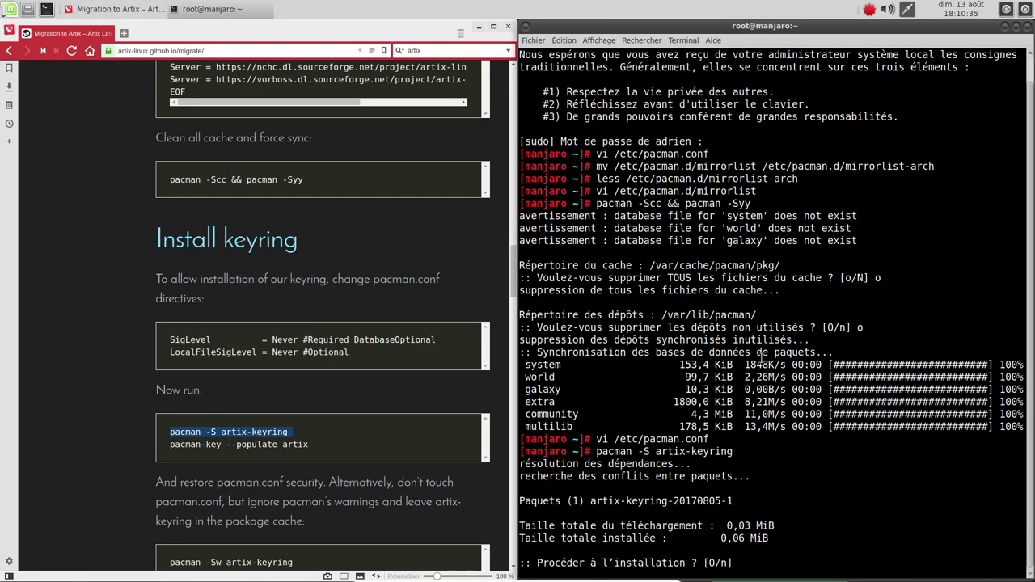
type("o")
key("Return")
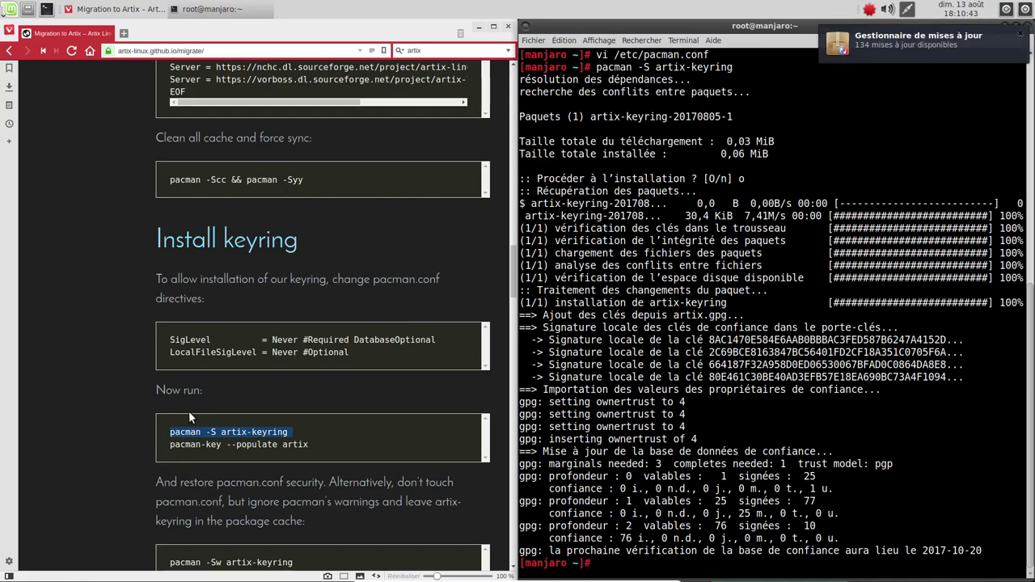
- Run the guide's "pacman-key --populate artix" in the terminal
triple_click(227, 444)
right_click(734, 383)
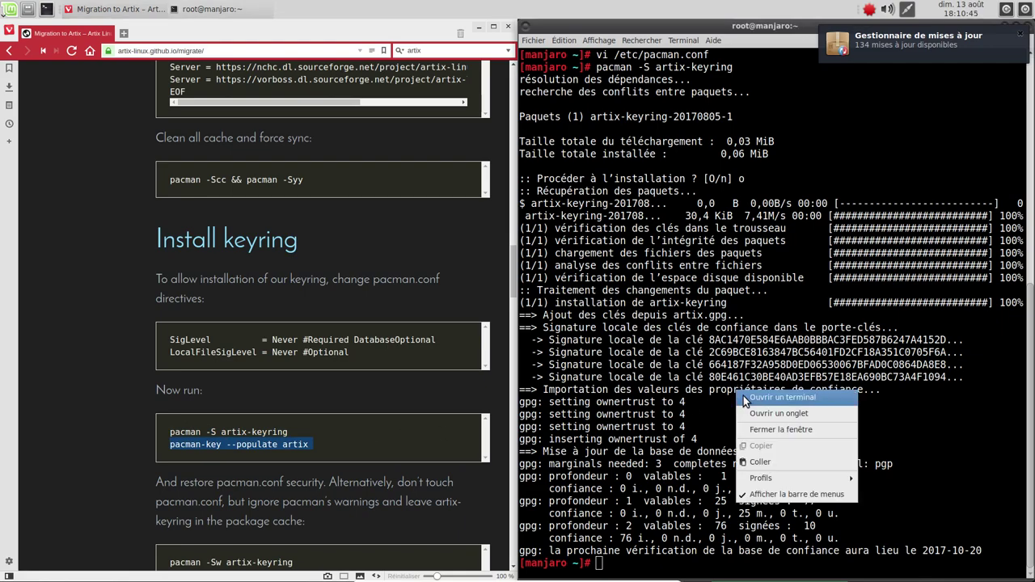
left_click(769, 461)
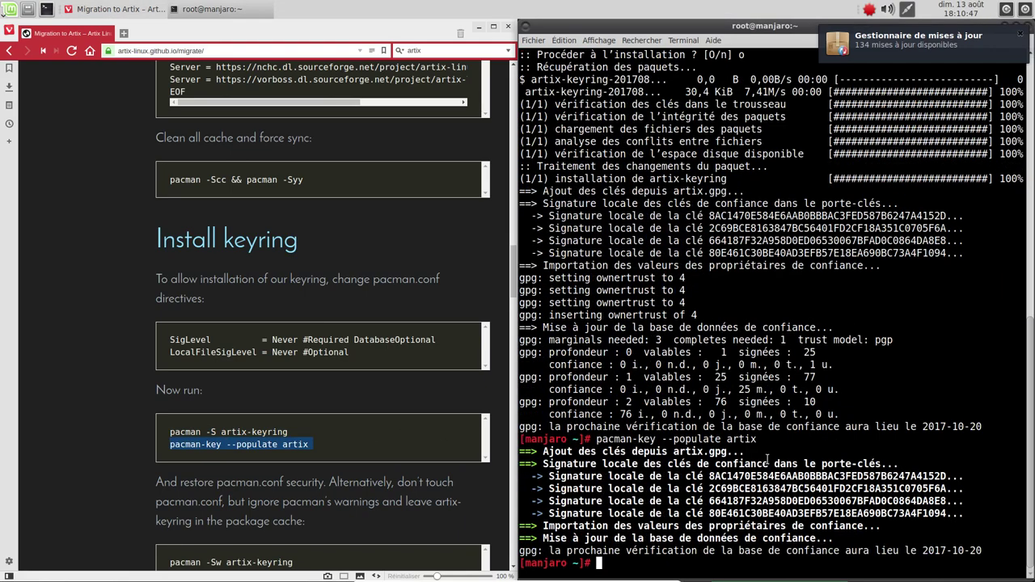
- Run the guide's "pacman -Sw artix-keyring" and answer o to proceed with the download
scroll(339, 388, "down", 4)
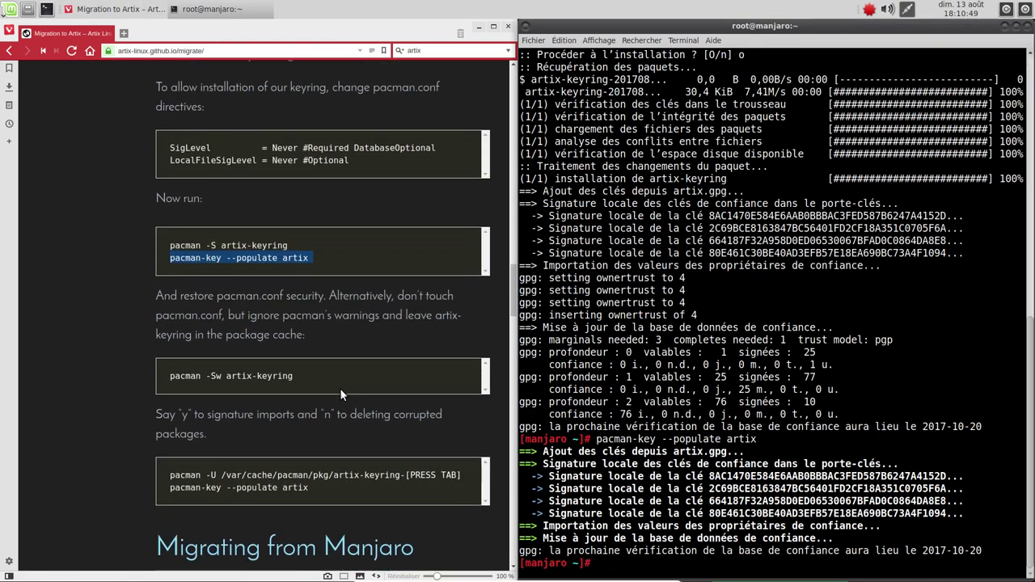
scroll(340, 393, "down", 2)
triple_click(234, 305)
right_click(232, 301)
left_click(253, 314)
right_click(687, 353)
left_click(710, 423)
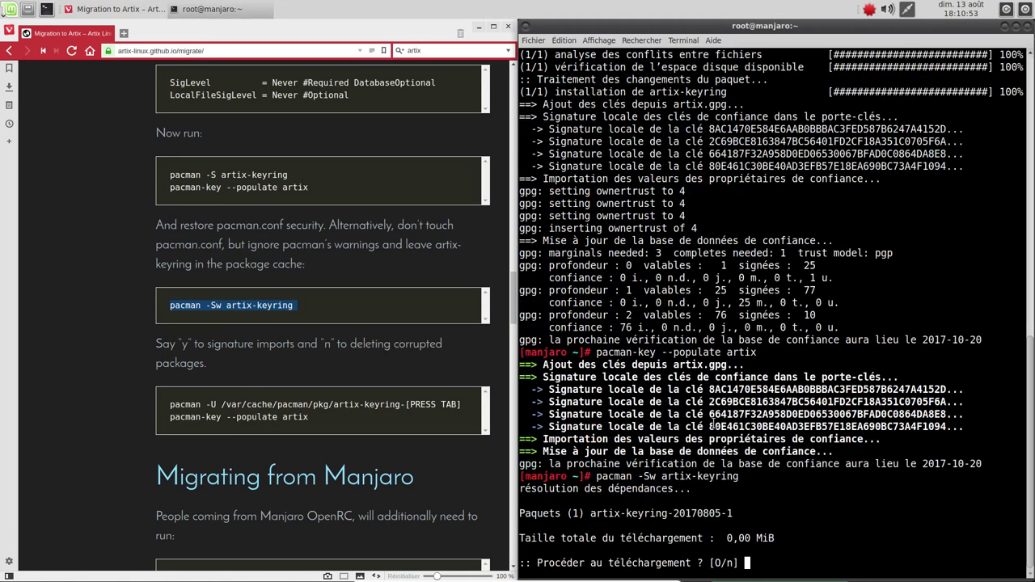
type("o")
key("Return")
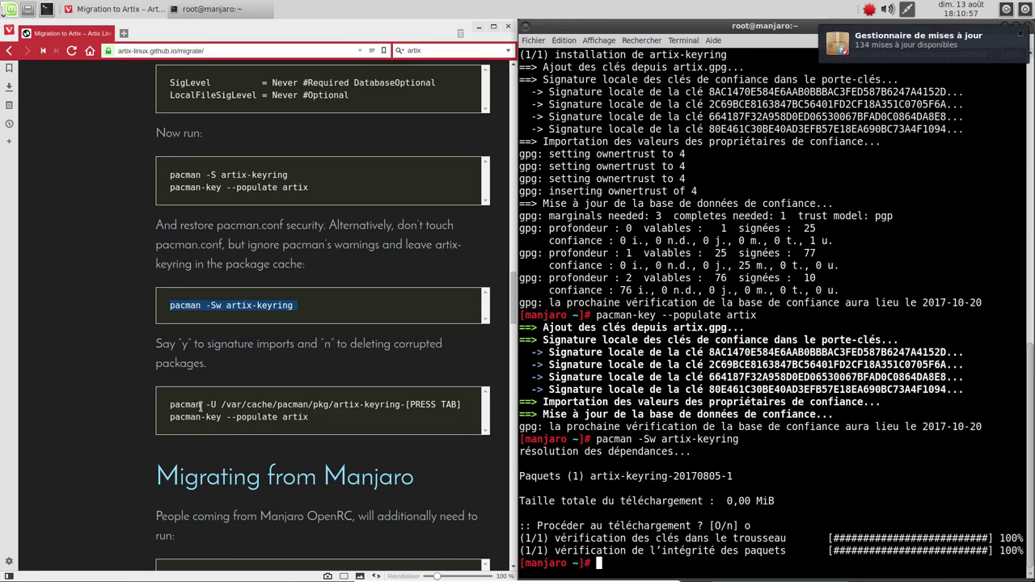
- Install the cached /var/cache/pacman/pkg/artix-keyring-20170805-1-any.pkg.tar.xz with "pacman -U", answering o to proceed
left_click_drag(170, 406, 407, 405)
right_click(772, 358)
left_click(800, 396)
key("Tab")
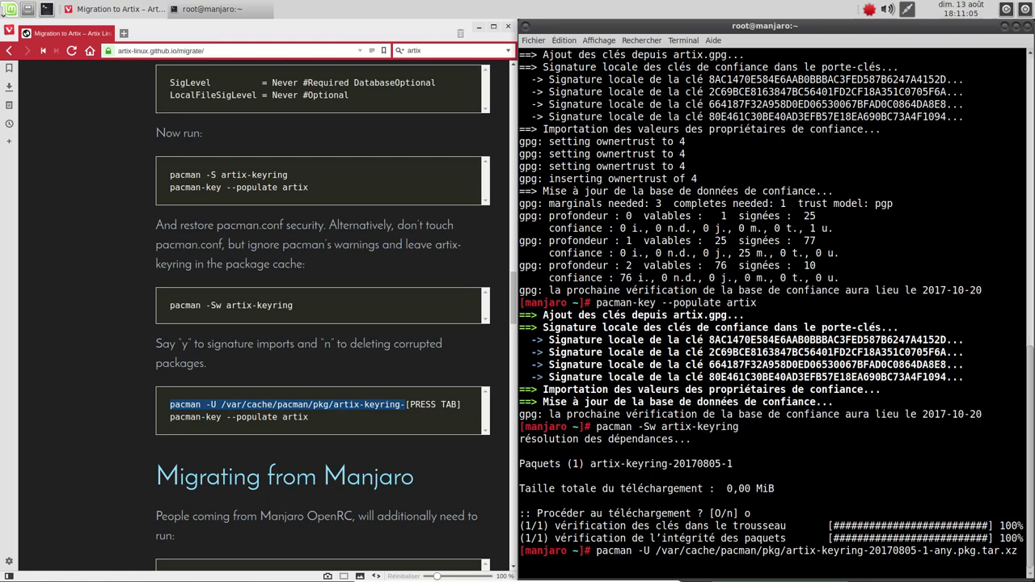
key("Return")
type("o")
key("Return")
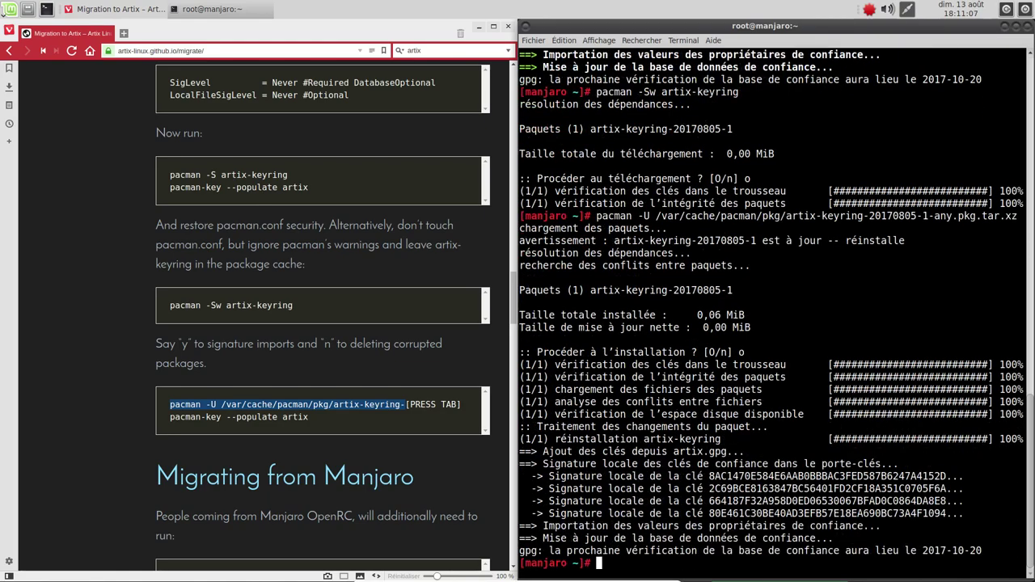
- Run "pacman-key --populate artix" again, as the guide lists after the cached package installation
triple_click(212, 416)
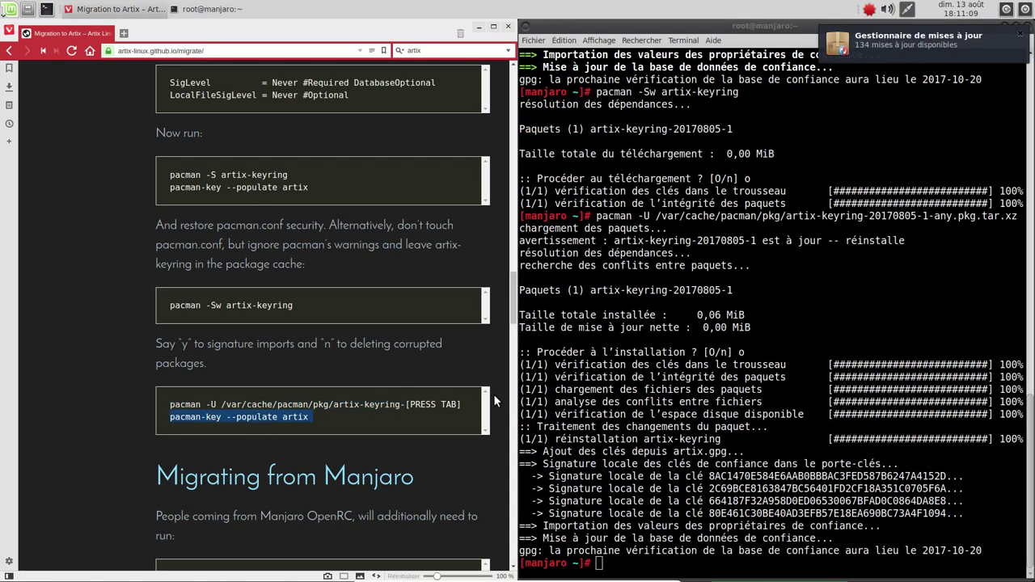
right_click(760, 354)
left_click(781, 421)
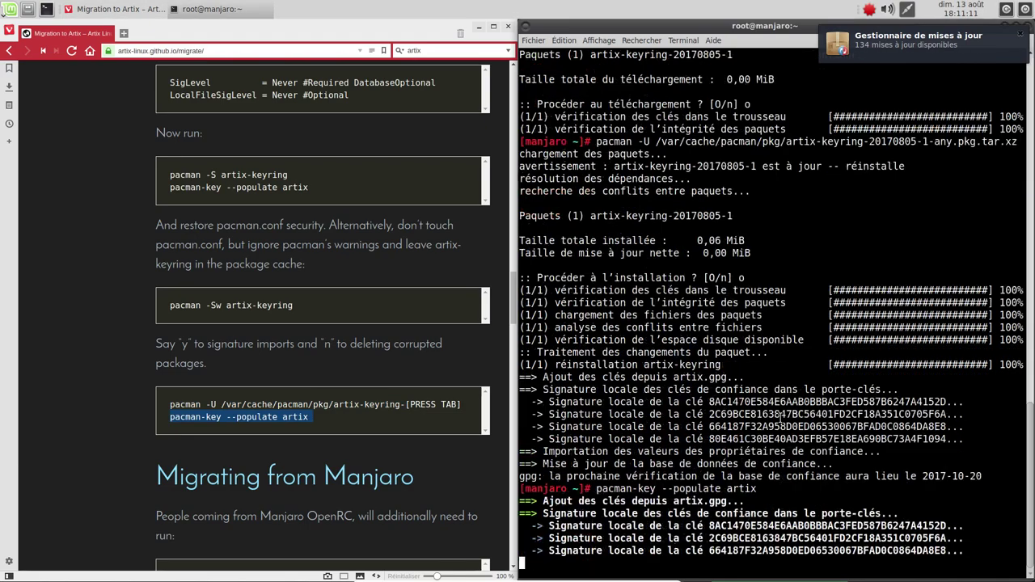
- Remove manjaro-system with the guide's "pacman -Rdd manjaro-system", answering o to both the HoldPkg and the uninstall questions
scroll(305, 440, "down", 5)
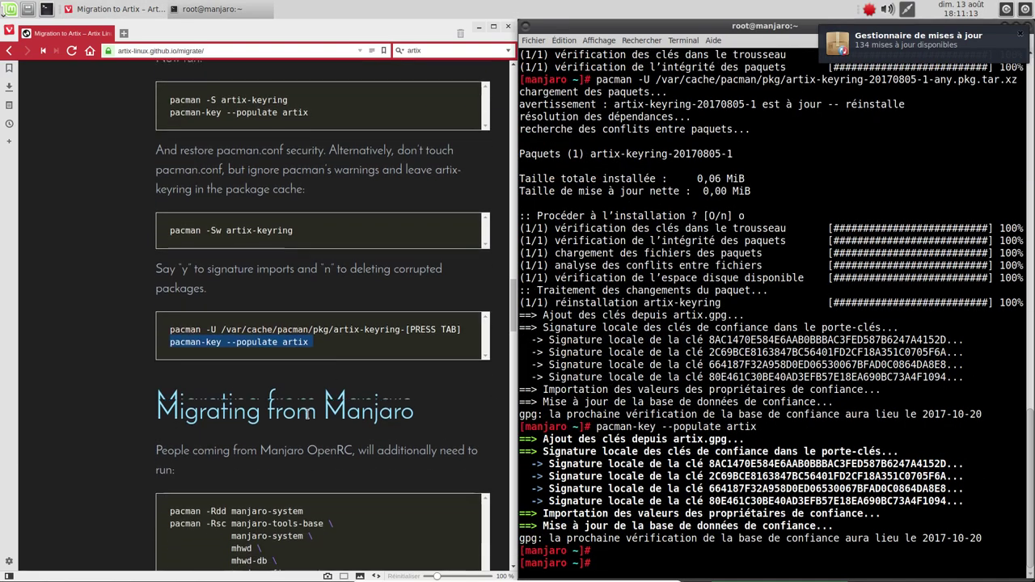
scroll(303, 404, "down", 1)
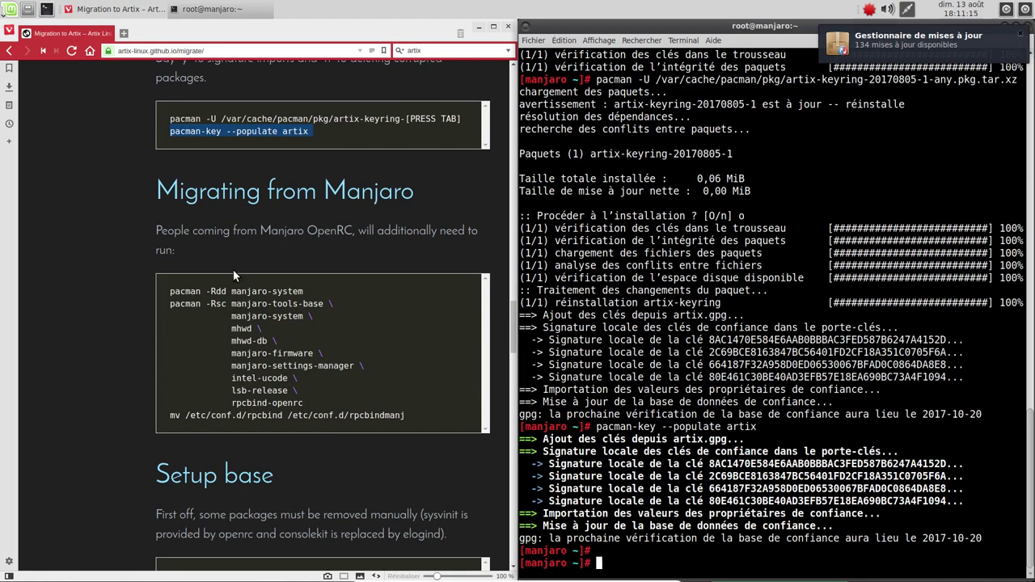
left_click_drag(165, 293, 385, 290)
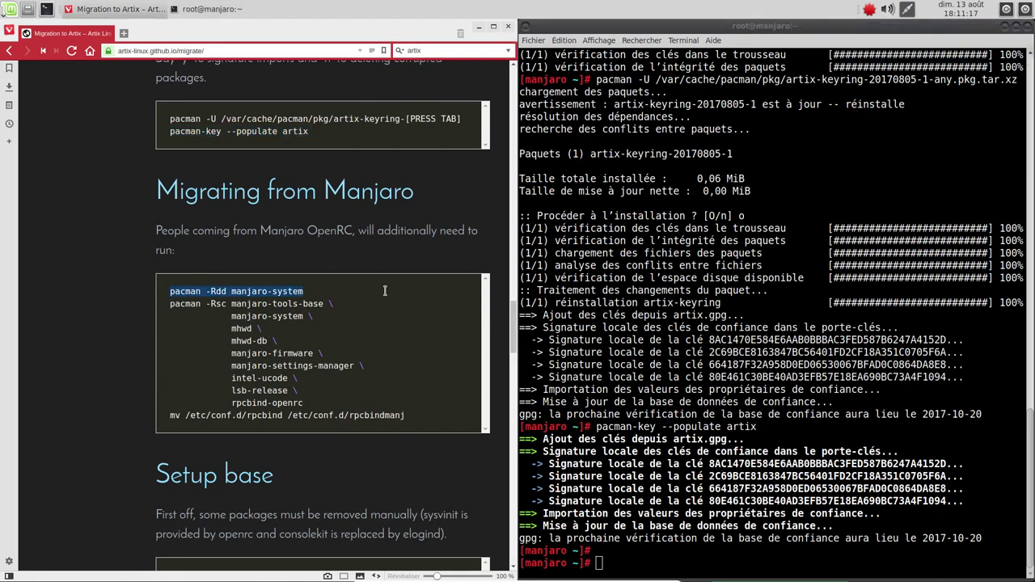
right_click(723, 254)
left_click(752, 325)
key("Return")
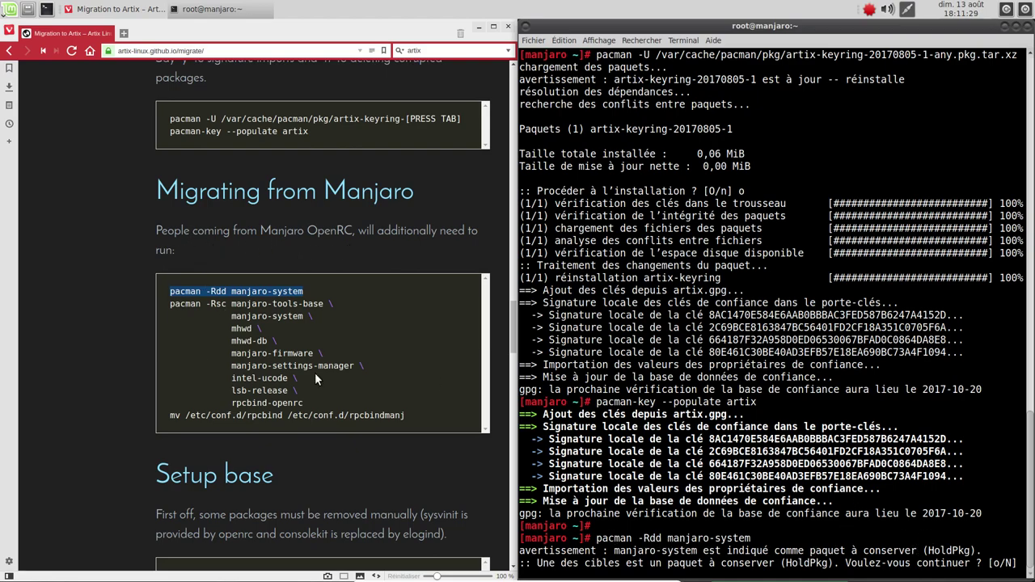
type("o")
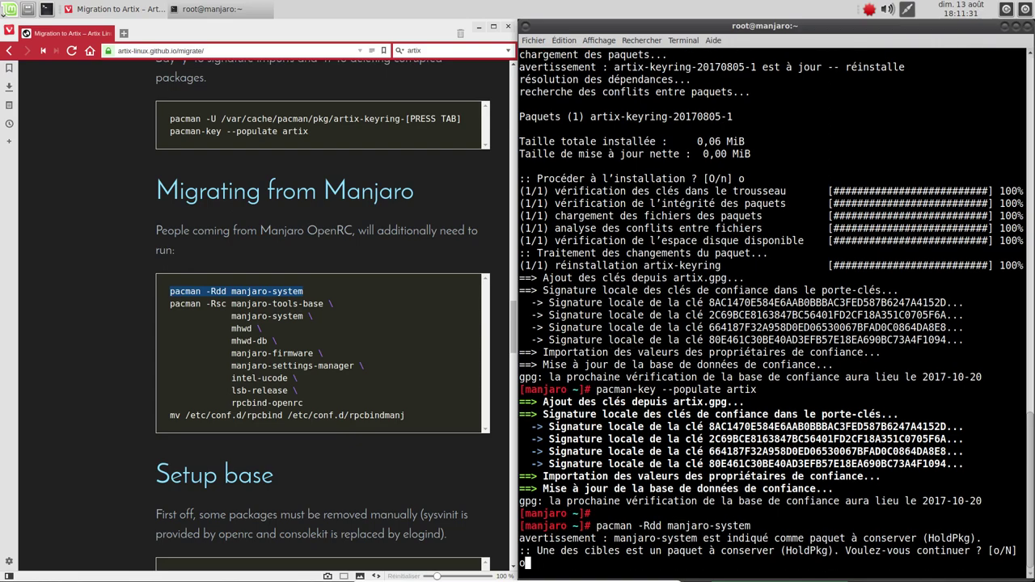
key("Return")
type("o")
key("Return")
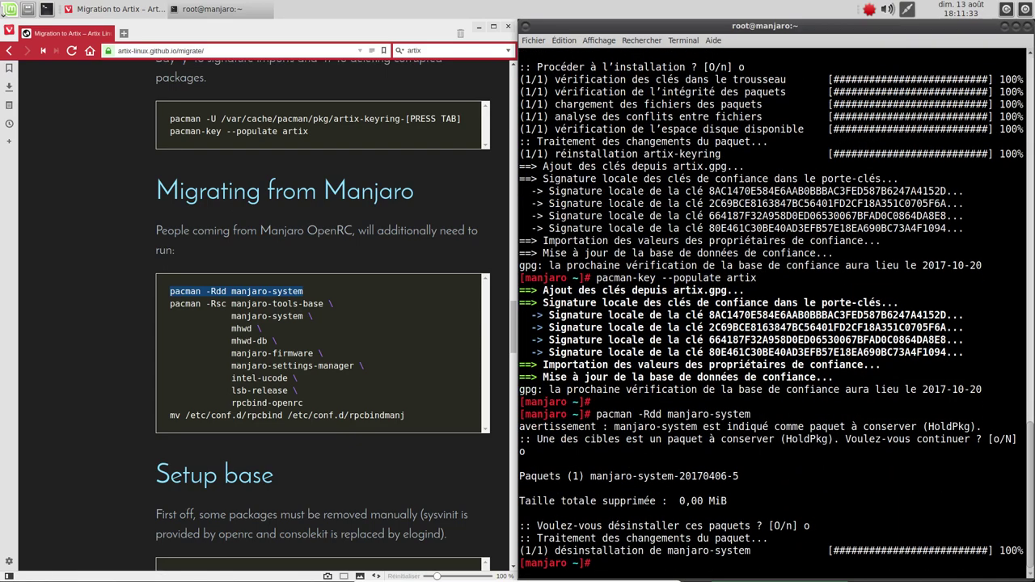
- Try the guide's multi-line "pacman -Rsc" command, from manjaro-tools-base through rpcbind-openrc, in the terminal
left_click_drag(164, 302, 340, 406)
right_click(248, 371)
left_click(287, 377)
right_click(732, 335)
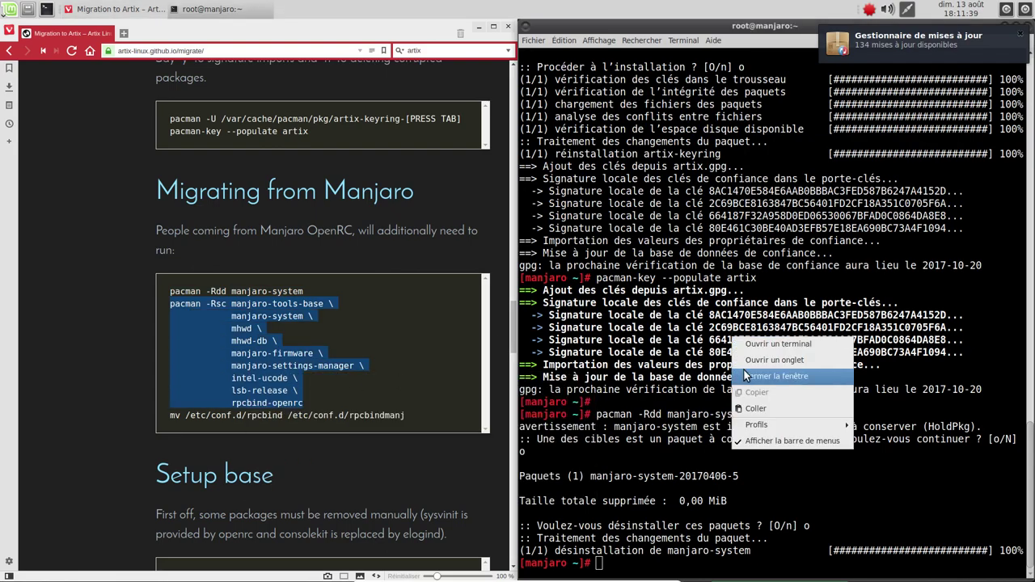
left_click(749, 403)
key("Return")
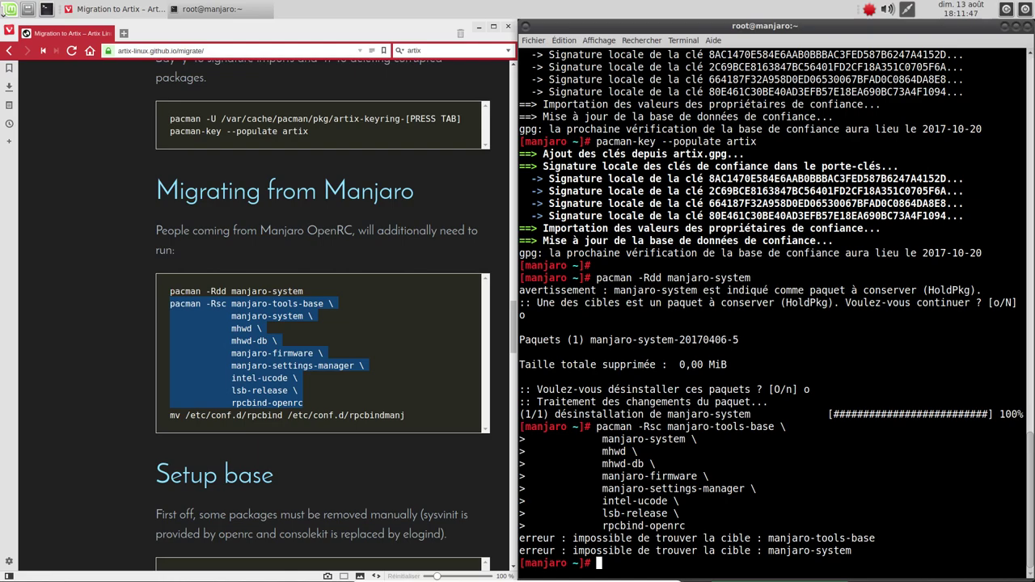
- Rerun the "pacman -Rsc" command without manjaro-tools-base and manjaro-system, answering o to uninstall the remaining listed packages
key("Up")
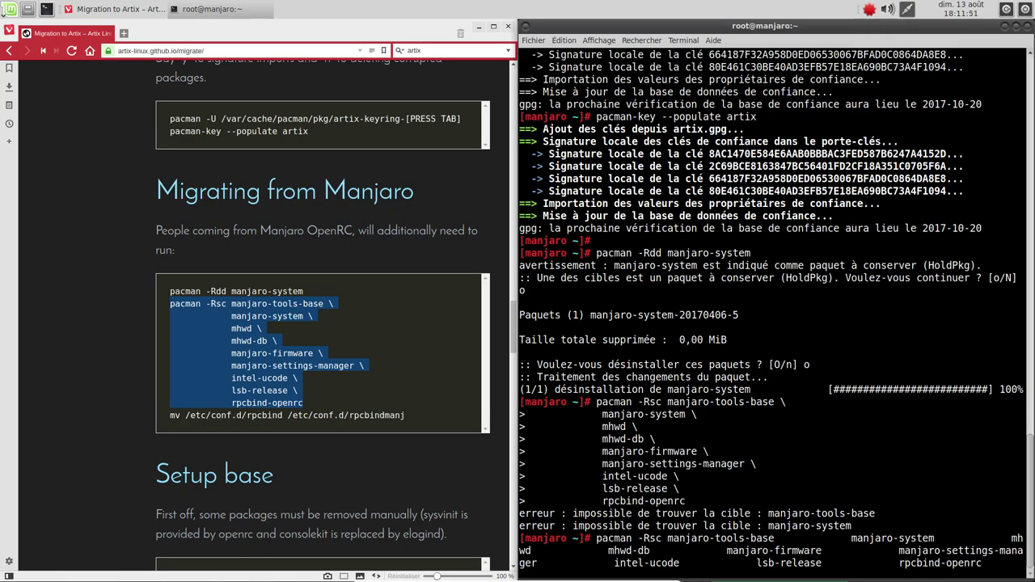
key("Left")
key("Left")
key("Left")
key("Left")
key("Left")
key("Left")
key("Left")
key("Left")
key("Left")
key("Left")
key("Left")
key("Left")
key("Left")
key("Left")
key("Left")
key("Left")
key("Left")
key("Left")
key("Left")
key("Left")
key("Left")
key("Left")
key("Left")
key("Left")
key("Left")
key("Left")
key("Left")
key("Left")
key("Left")
key("Left")
key("Left")
key("Left")
key("Left")
key("Left")
key("Left")
key("Left")
key("Left")
key("Left")
key("Left")
key("Left")
key("Left")
key("Left")
key("Left")
key("Left")
key("Left")
key("Left")
key("Left")
key("Left")
key("Left")
key("Left")
key("Left")
key("Left")
key("Left")
key("Left")
key("Left")
key("Left")
key("Left")
key("Left")
key("Left")
key("Left")
key("Home")
key("Right")
key("Right")
key("Right")
key("Right")
key("Right")
key("Right")
key("Right")
key("Right")
key("Right")
key("Right")
key("Right")
key("Right")
key("Delete")
key("Delete")
key("Delete")
key("Delete")
key("Delete")
key("Delete")
key("Delete")
key("Delete")
key("Delete")
key("Delete")
key("Delete")
key("Delete")
key("Delete")
key("Delete")
key("Delete")
key("Delete")
key("Delete")
key("Delete")
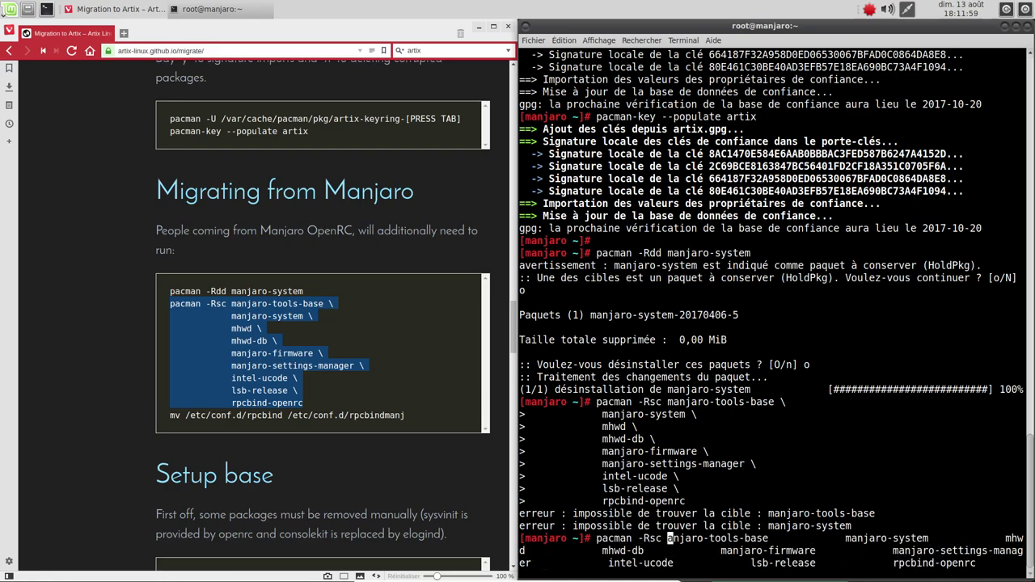
key("Delete")
key("Delete")
key("Delete")
key("Delete")
key("Delete")
key("Delete")
key("Delete")
key("Delete")
key("Delete")
key("Delete")
key("Delete")
key("Delete")
key("Delete")
key("Delete")
key("Delete")
key("Delete")
key("Delete")
key("Delete")
key("Delete")
key("Delete")
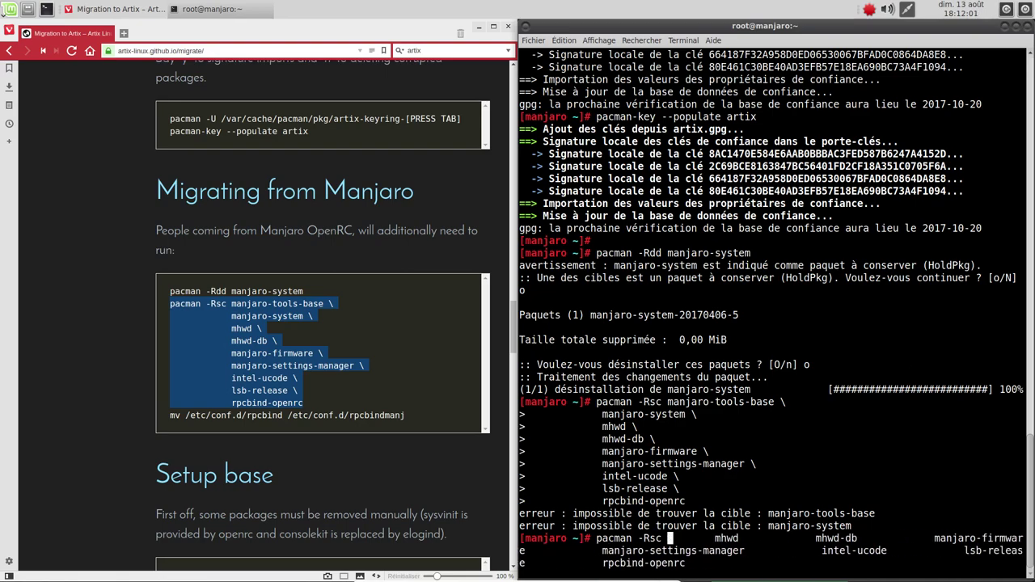
key("Return")
type("o")
key("Return")
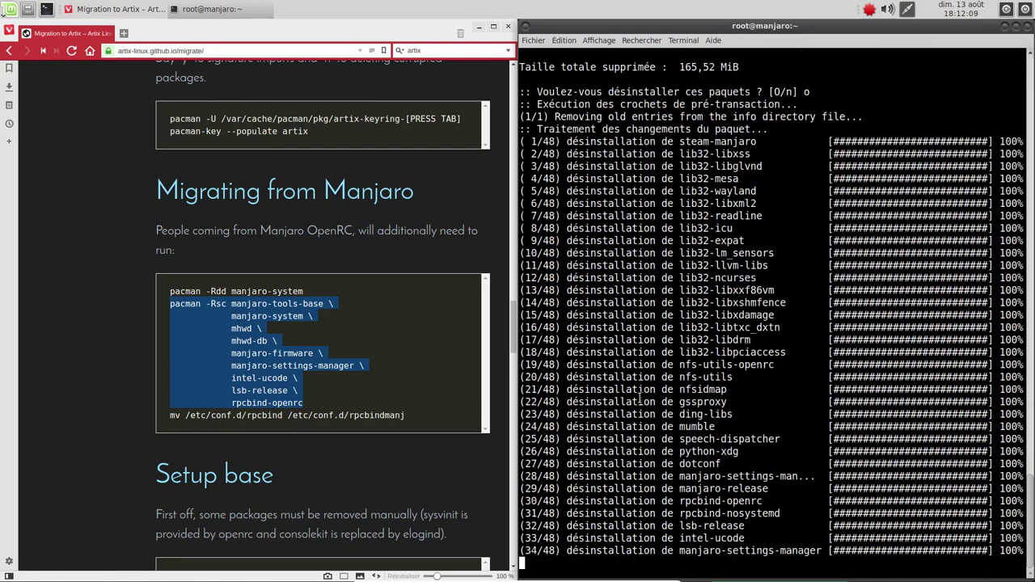
- Run the guide's "mv /etc/conf.d/rpcbind /etc/conf.d/rpcbindmanj" in the terminal
triple_click(324, 415)
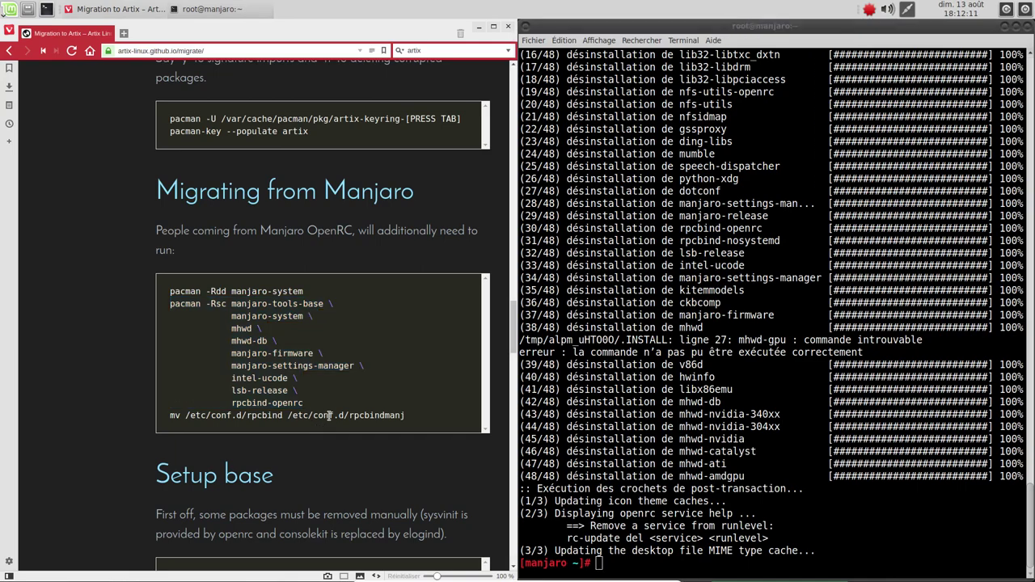
right_click(326, 414)
left_click(341, 423)
right_click(768, 357)
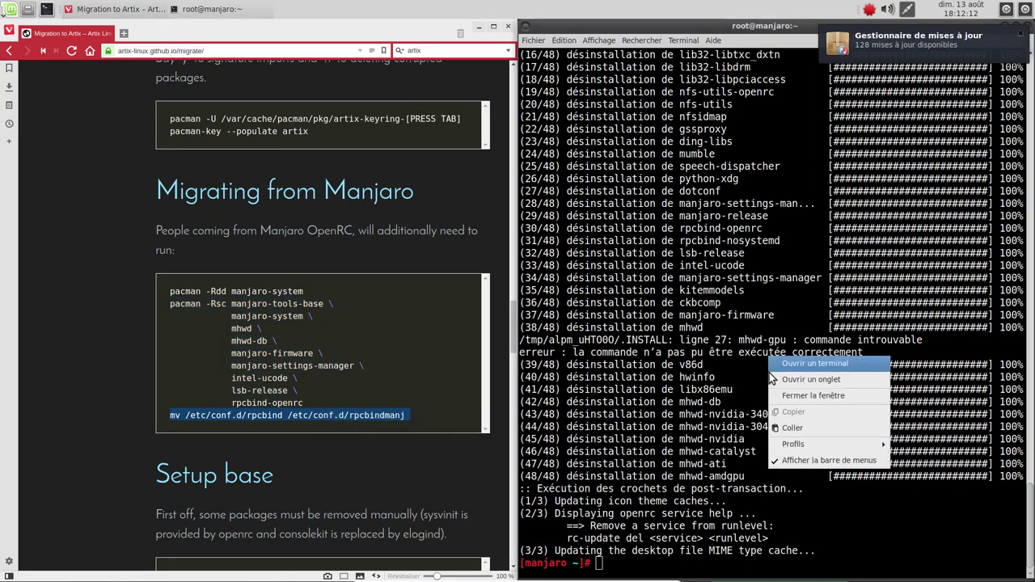
left_click(791, 428)
- Try the Setup base section's "pacman -Rdd sysvinit udev-openrc consolekit consolekit-openrc" in the terminal
scroll(267, 364, "down", 6)
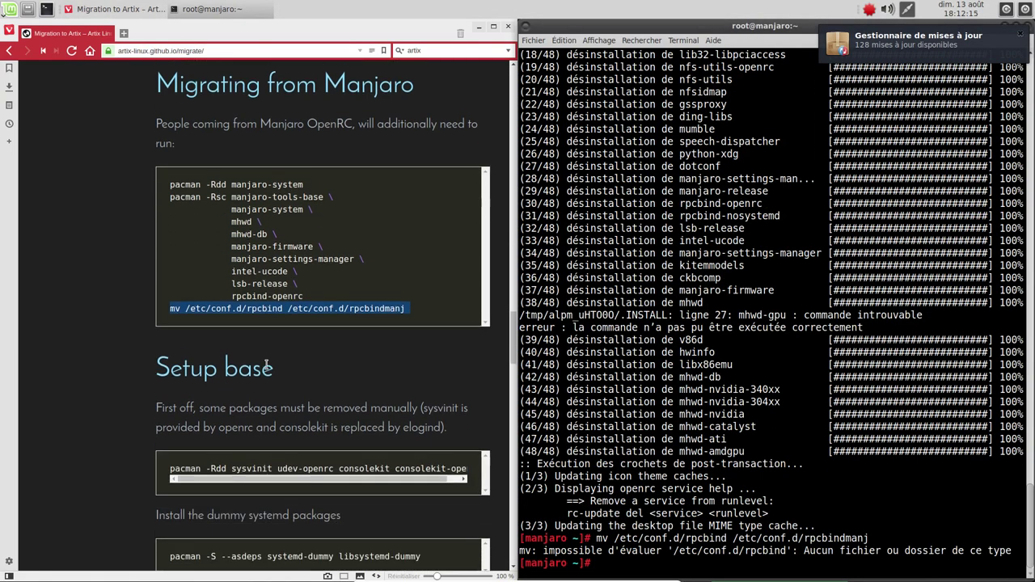
triple_click(273, 319)
right_click(272, 317)
left_click(343, 323)
right_click(774, 328)
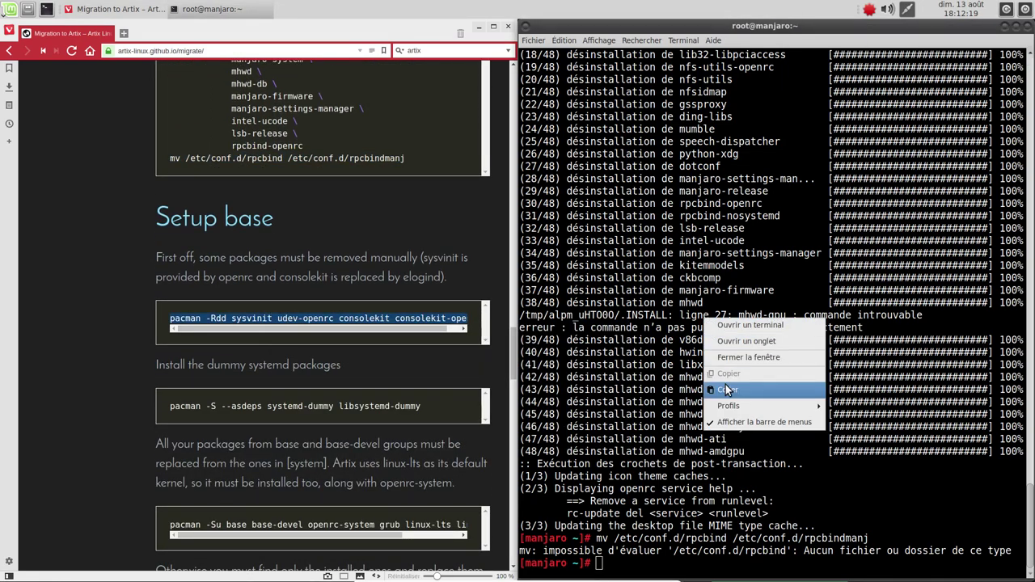
left_click(789, 396)
- Rerun the package removal as "pacman -Rdd sysvinit" only, answering o to uninstall it
key("Up")
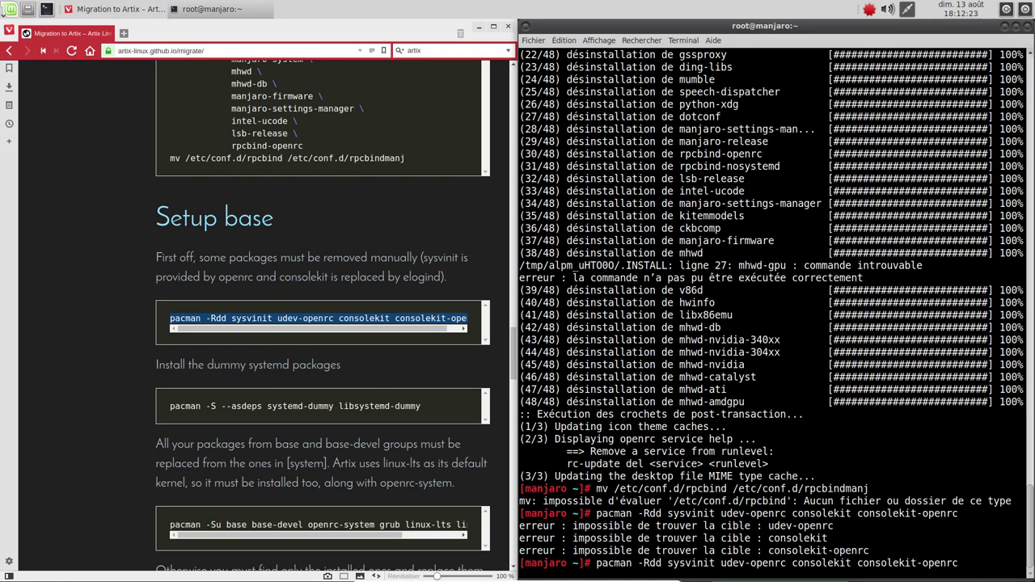
key("BackSpace")
key("BackSpace")
key("BackSpace")
key("BackSpace")
key("BackSpace")
key("BackSpace")
key("BackSpace")
key("BackSpace")
key("BackSpace")
key("BackSpace")
key("BackSpace")
key("BackSpace")
key("BackSpace")
key("BackSpace")
key("BackSpace")
key("BackSpace")
key("BackSpace")
key("BackSpace")
key("BackSpace")
key("BackSpace")
key("BackSpace")
key("BackSpace")
key("BackSpace")
key("BackSpace")
key("BackSpace")
key("BackSpace")
key("BackSpace")
key("BackSpace")
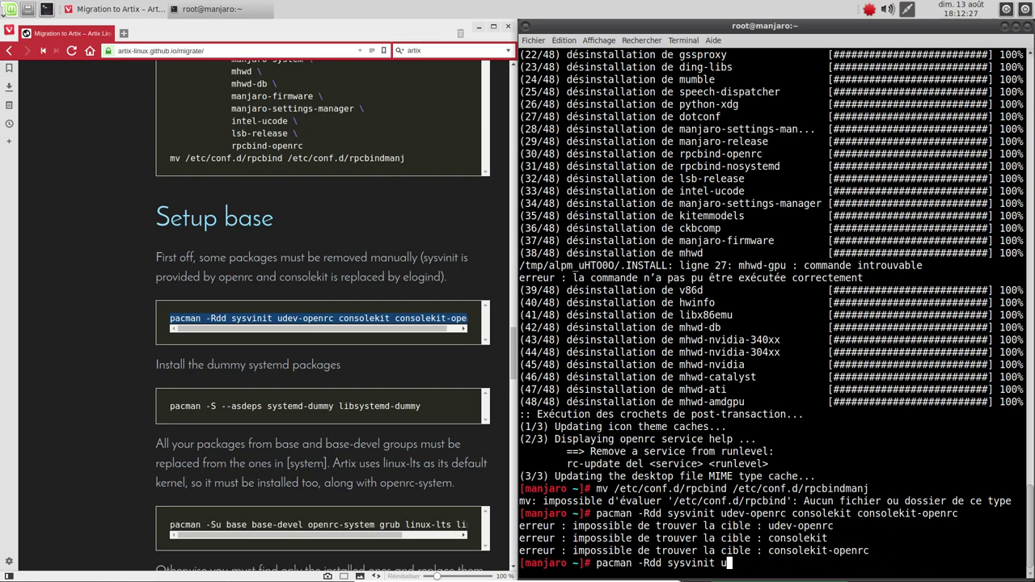
key("Return")
type("o")
key("Return")
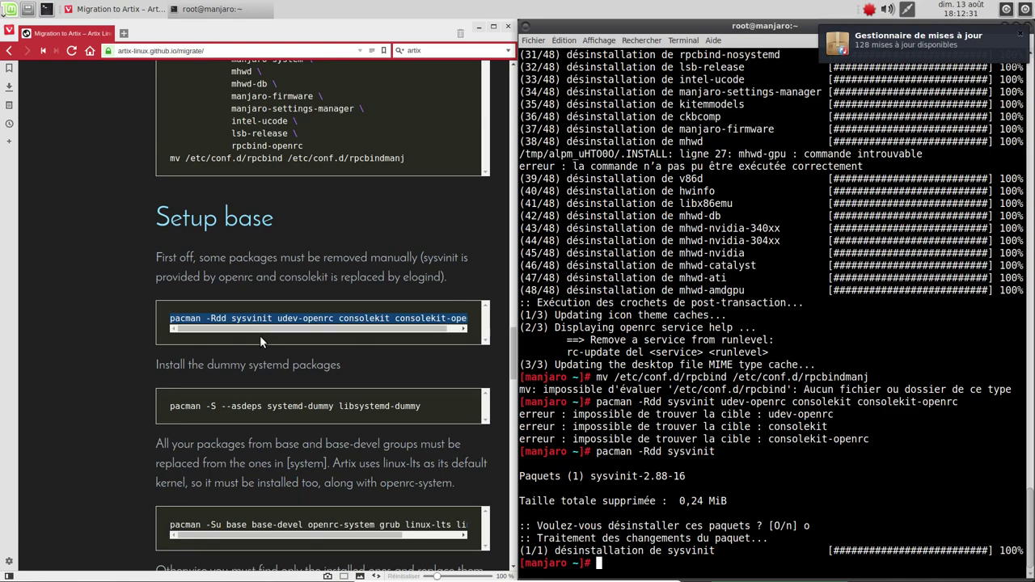
- Run the guide's "pacman -S --asdeps systemd-dummy libsystemd-dummy" in the terminal, answering o to both conflict removals and the installation
triple_click(277, 406)
right_click(278, 406)
left_click(296, 413)
right_click(674, 377)
left_click(697, 447)
key("Return")
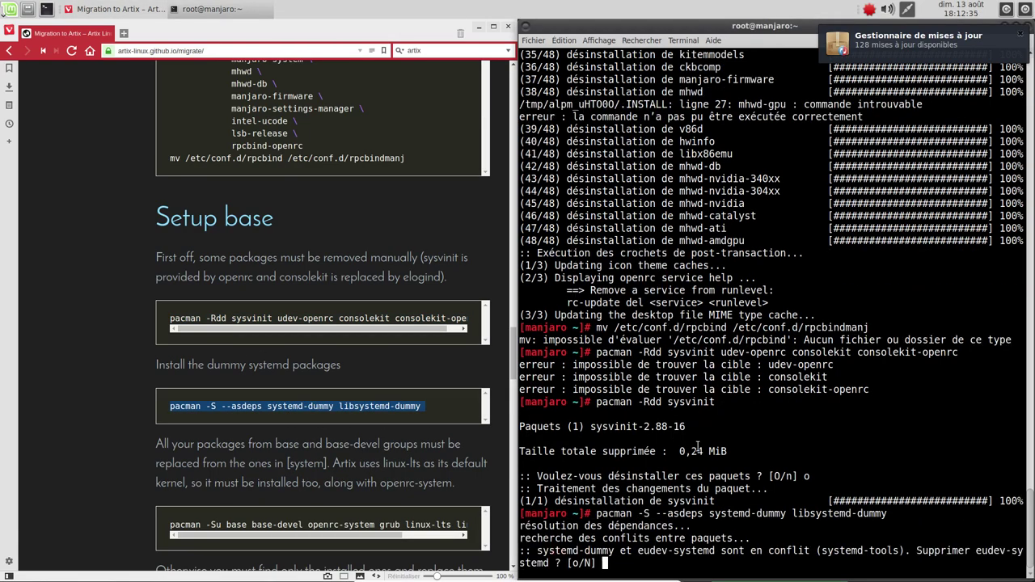
type("o")
key("Return")
type("o")
key("Return")
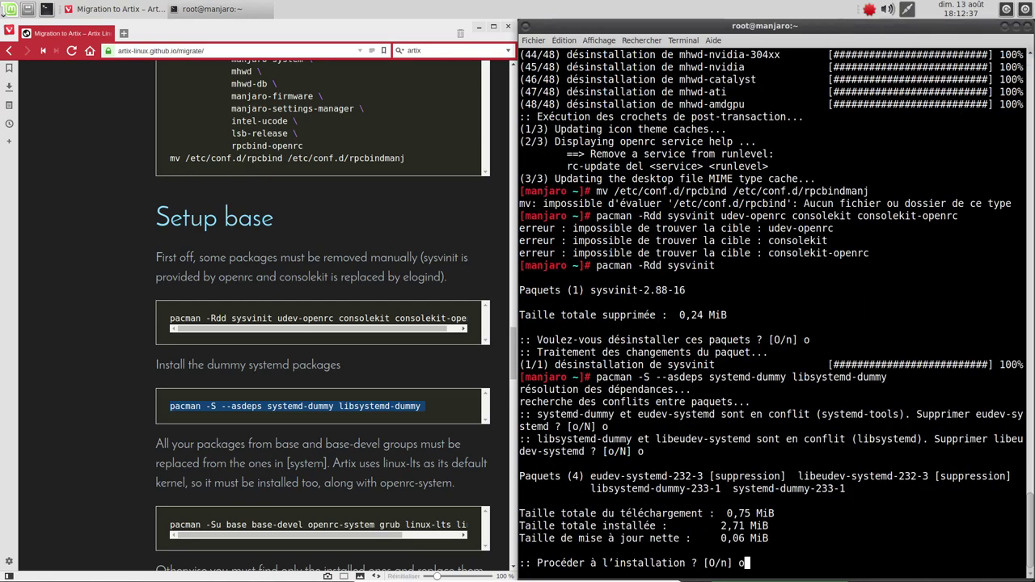
type("o")
key("Return")
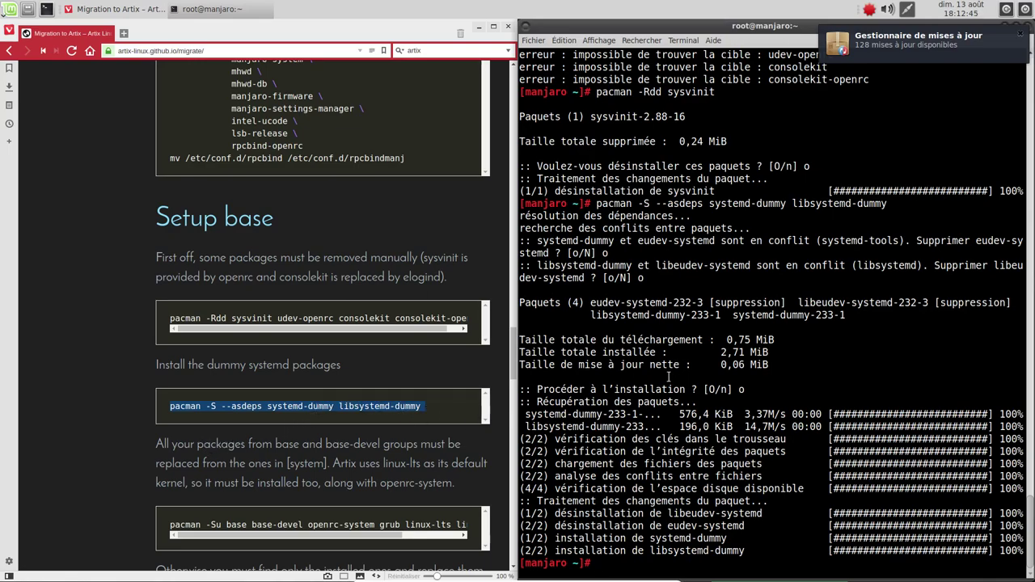
- Run the guide's "pacman -Su base base-devel openrc-system grub linux-lts linux-lts-headers" in the terminal, accepting the default selection for all three package groups
scroll(351, 414, "down", 3)
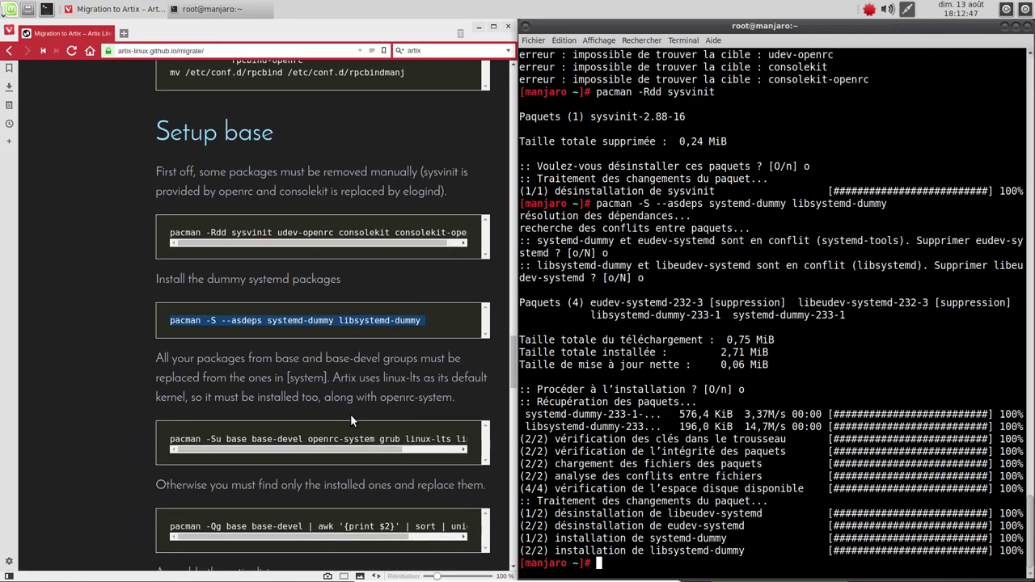
triple_click(298, 411)
right_click(298, 414)
left_click(317, 424)
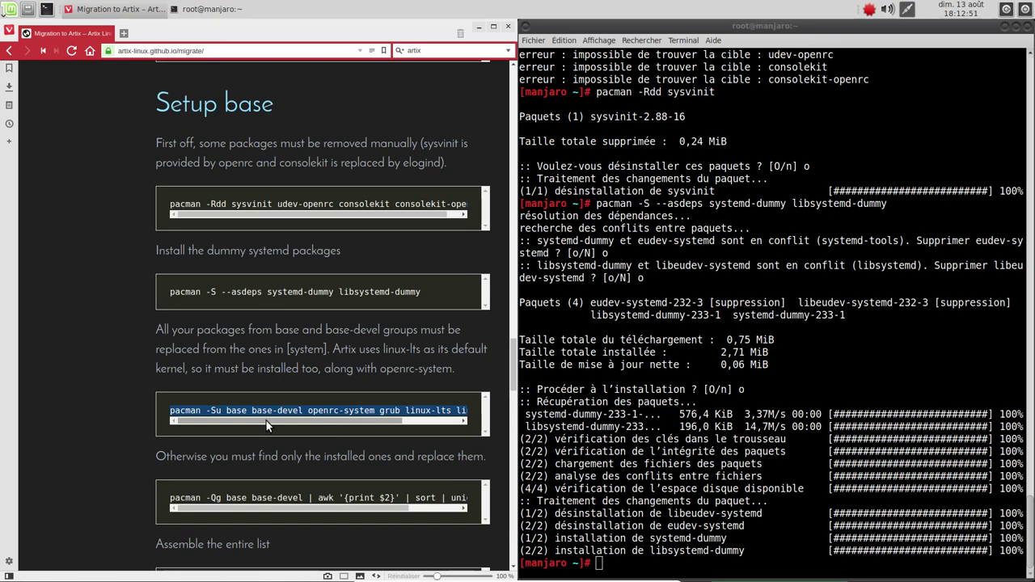
left_click_drag(295, 419, 381, 423)
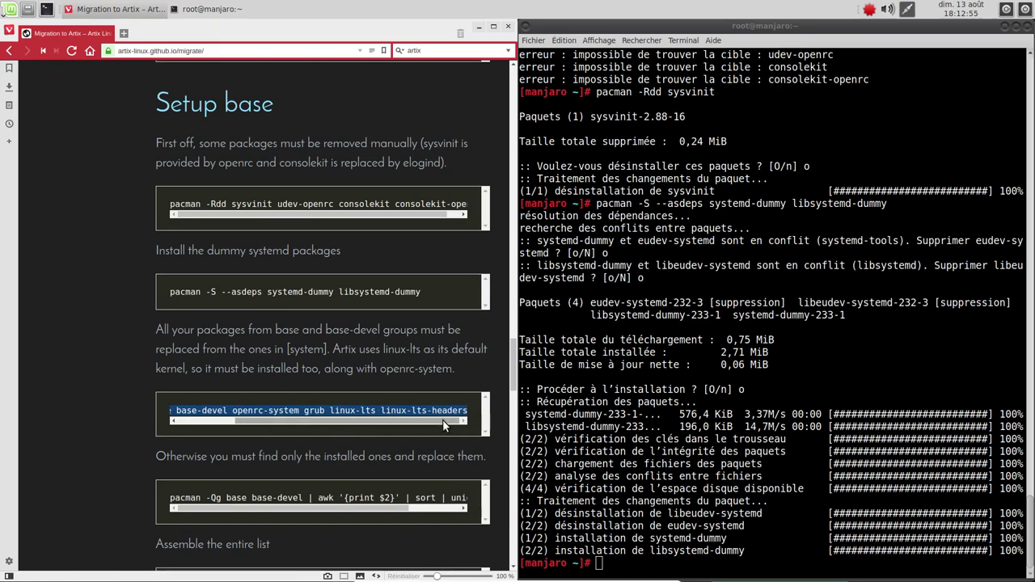
right_click(738, 289)
left_click(769, 360)
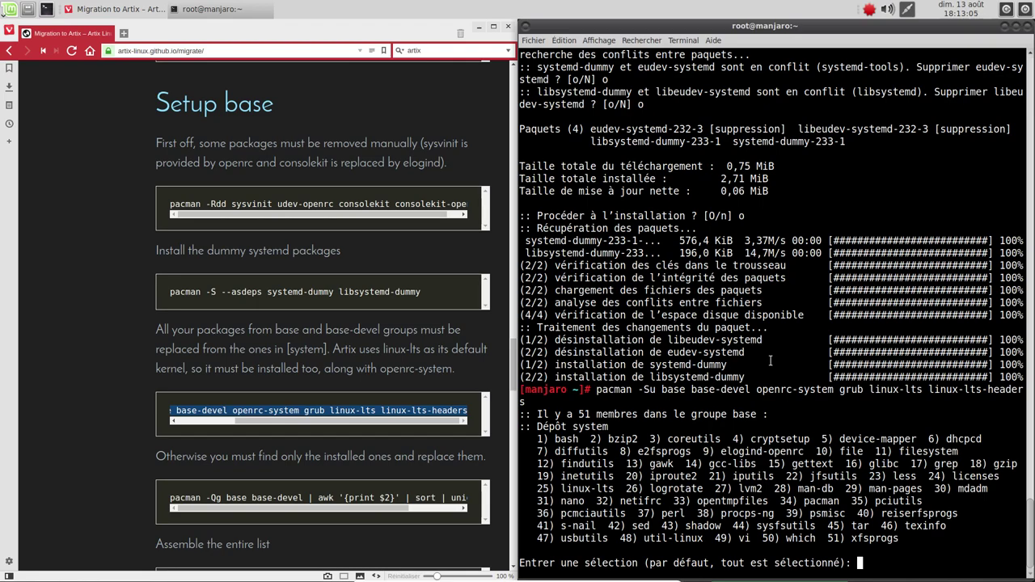
key("Return")
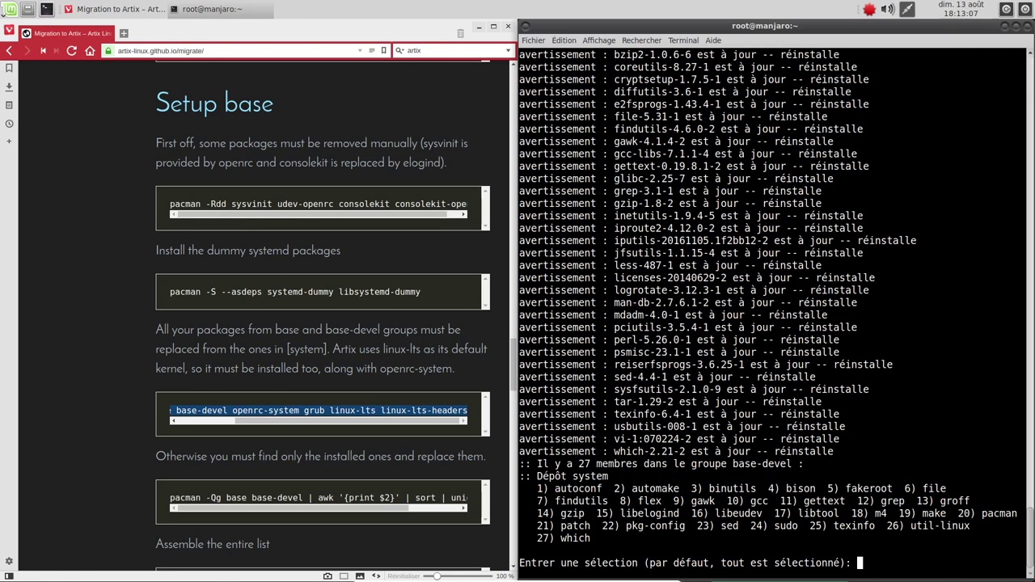
key("Return")
key("Return")
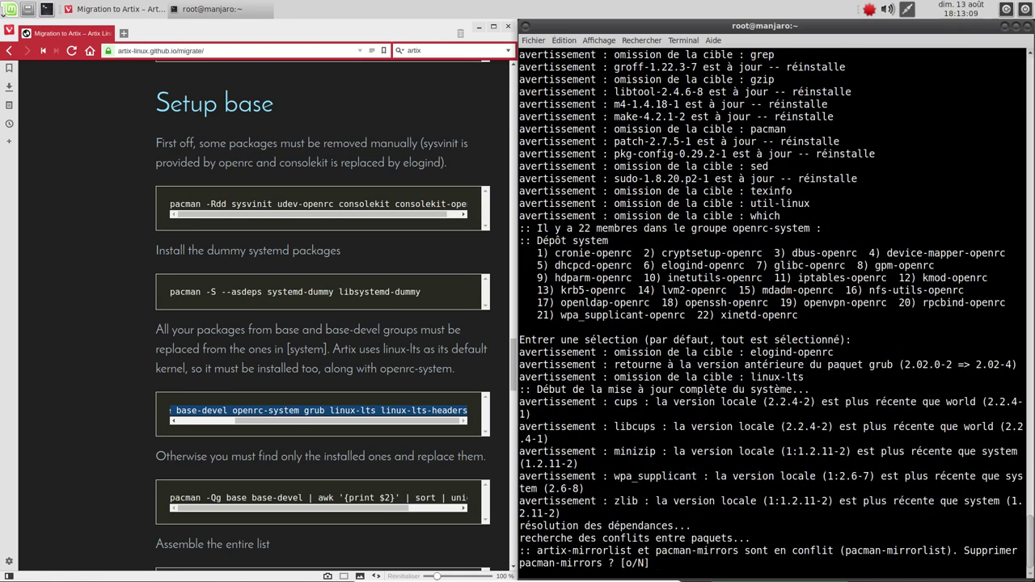
- Answer o to removing pacman-mirrors, procps-ng-elogind and the other conflicting packages, and to proceeding with the base installation
type("o")
key("Return")
type("o")
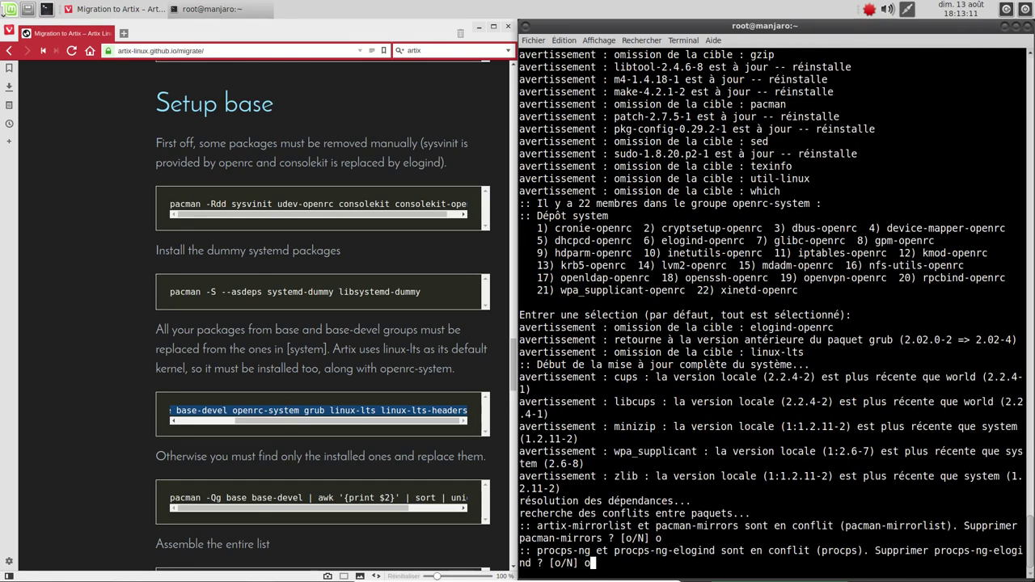
key("Return")
type("o")
key("Return")
type("o")
key("Return")
type("o")
key("Return")
type("o")
key("Return")
type("o")
key("Return")
type("o")
key("Return")
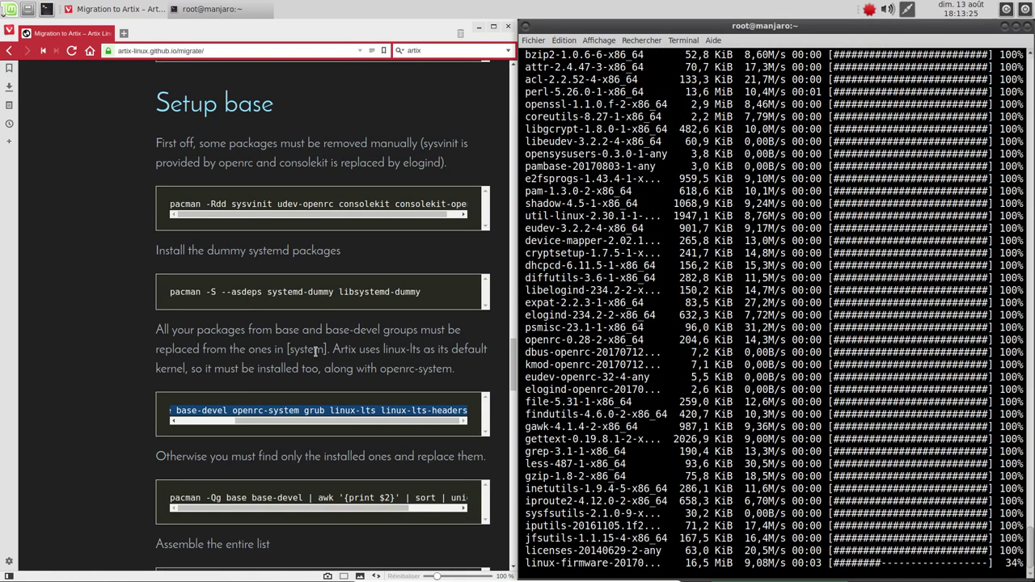
- Examine the guide's Setup base commands, from the linux-lts packages to the commands listing and comparing the installed base packages
scroll(352, 352, "down", 1)
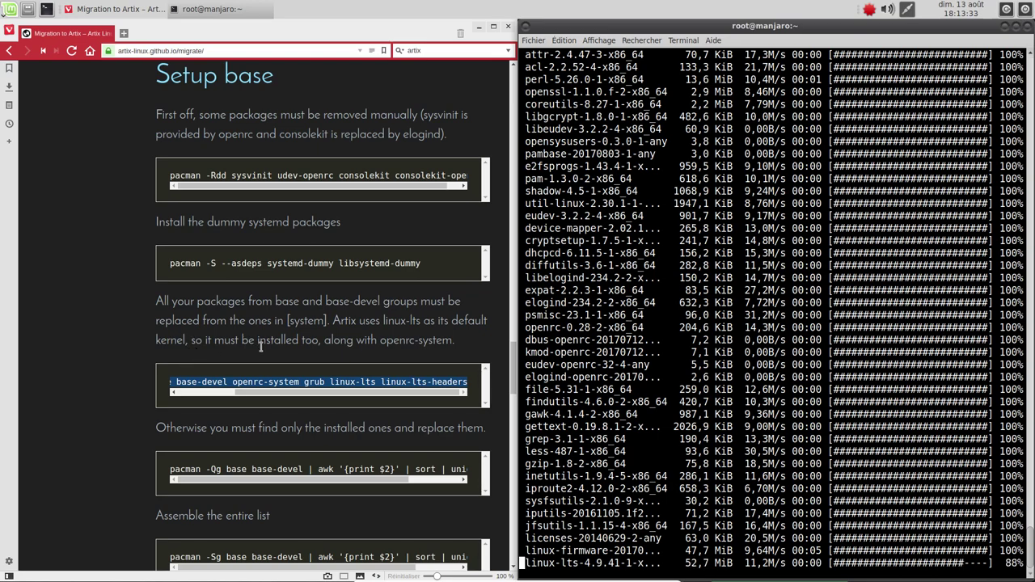
left_click(396, 335)
scroll(405, 332, "down", 1)
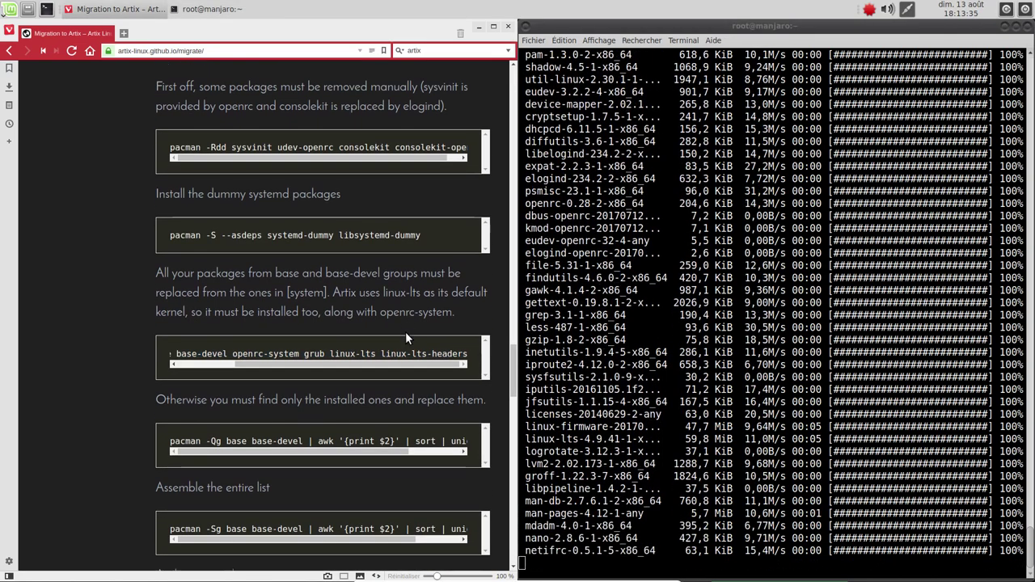
scroll(405, 331, "down", 1)
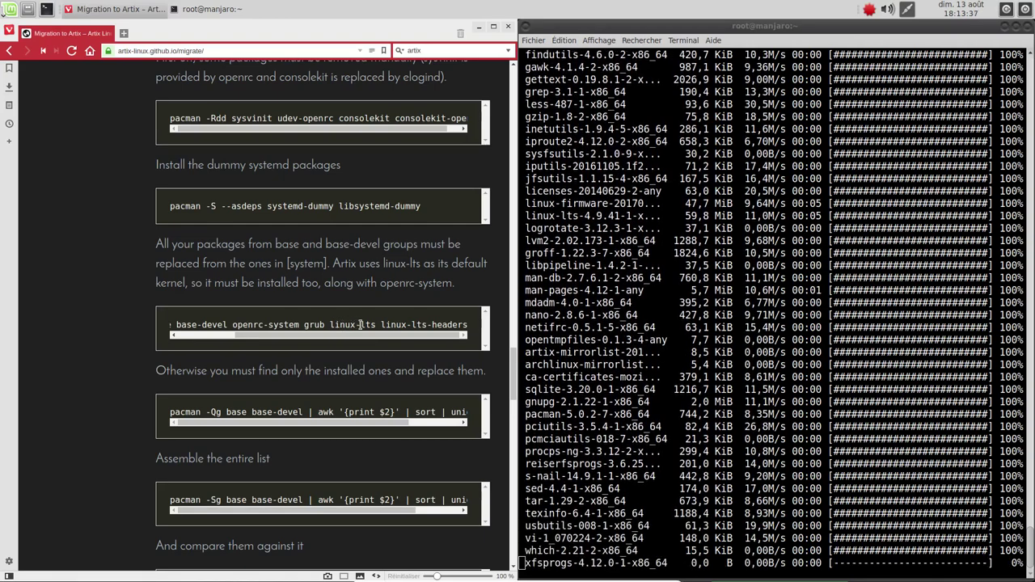
double_click(336, 324)
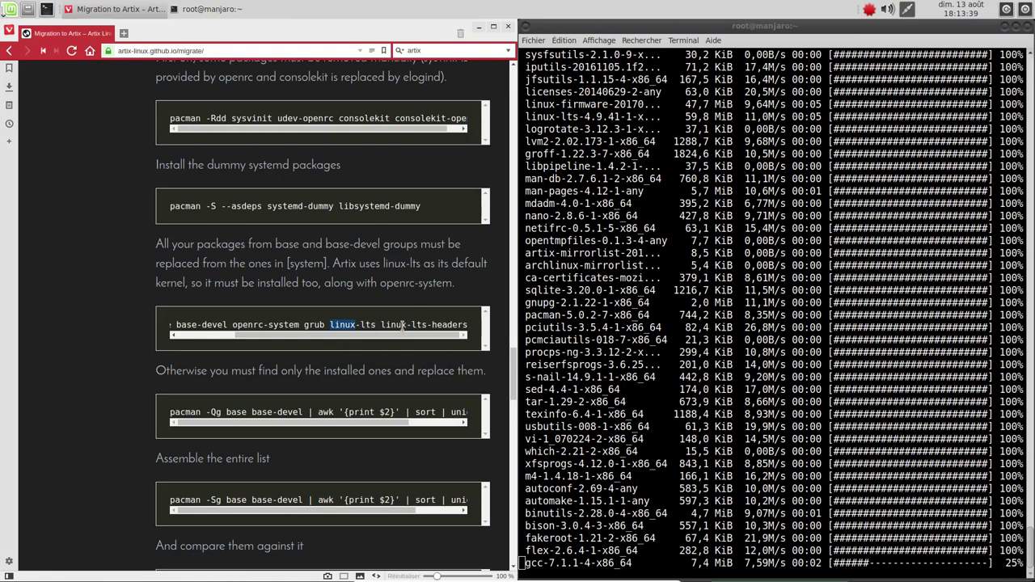
double_click(393, 325)
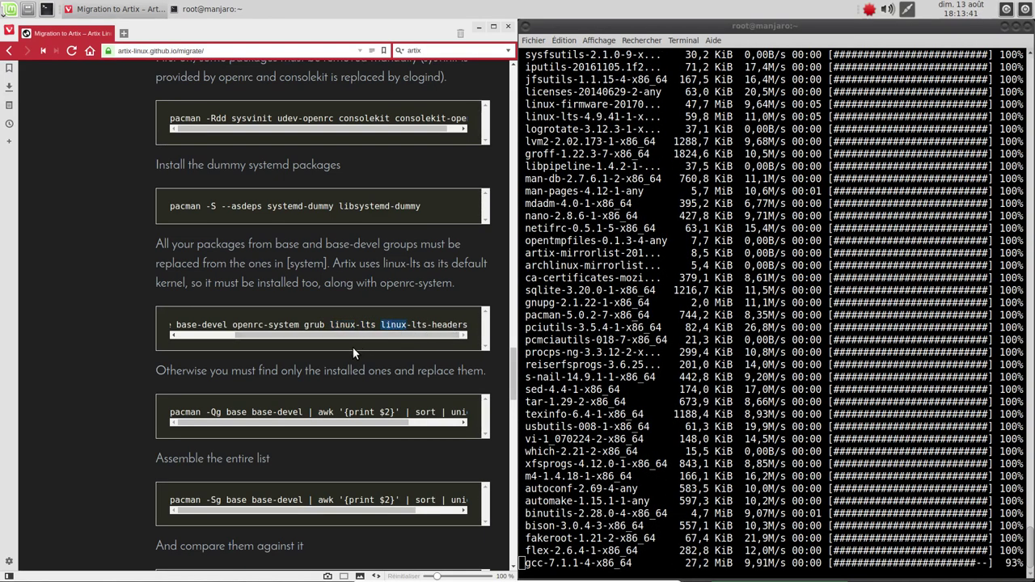
scroll(243, 355, "down", 2)
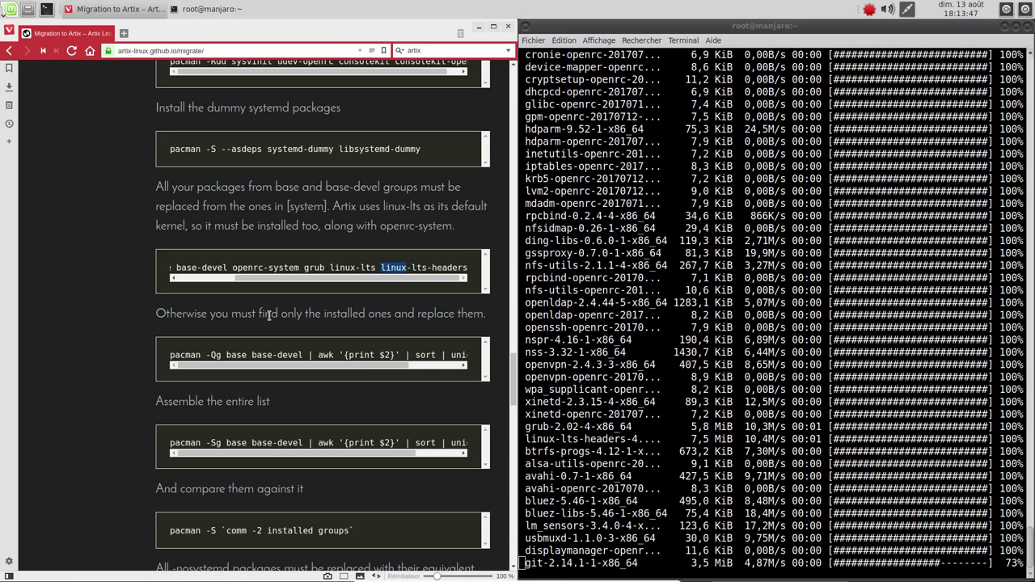
left_click_drag(354, 365, 414, 365)
triple_click(433, 354)
key("ctrl+c")
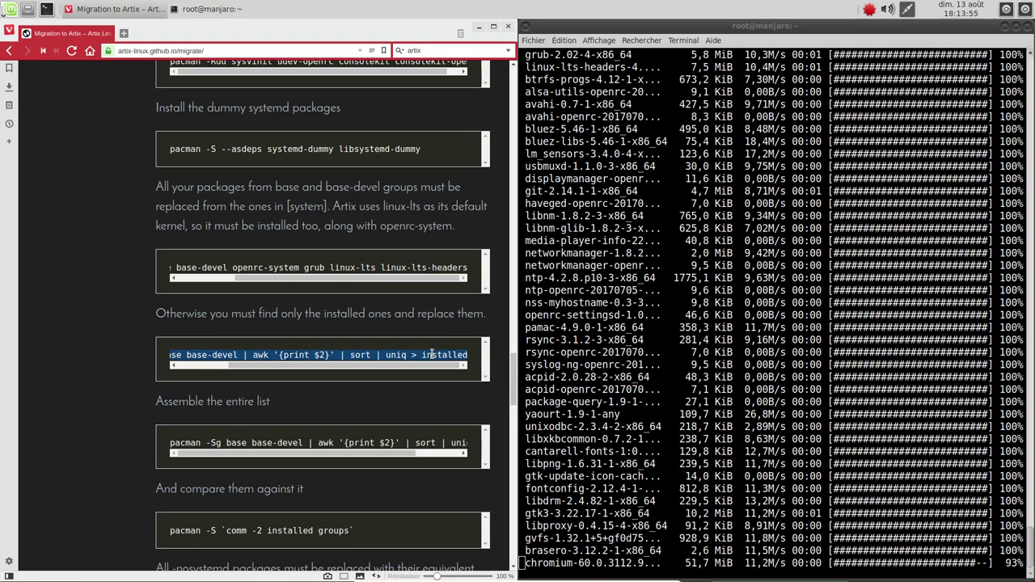
left_click_drag(415, 454, 339, 451)
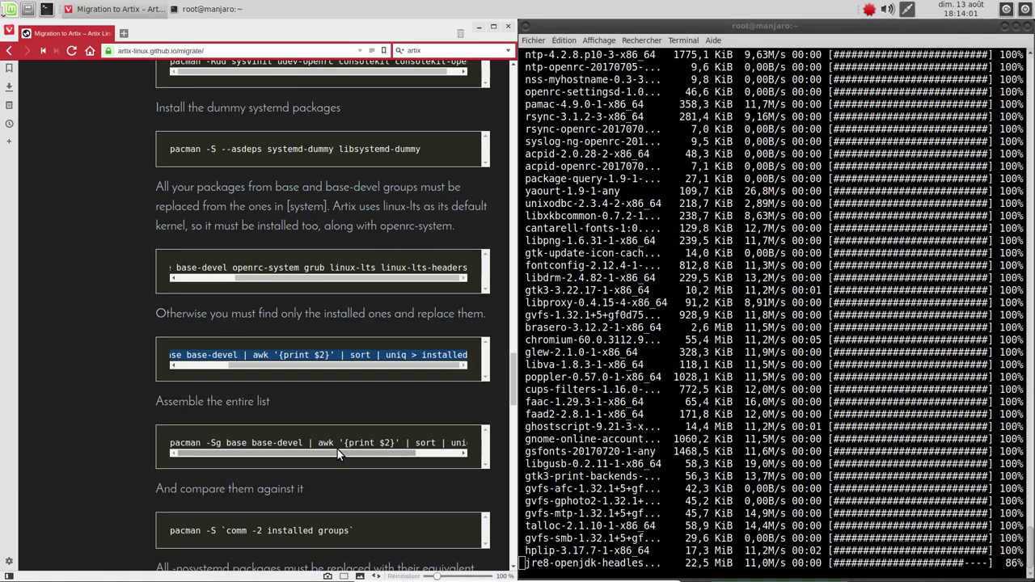
scroll(337, 450, "down", 1)
scroll(336, 449, "down", 3)
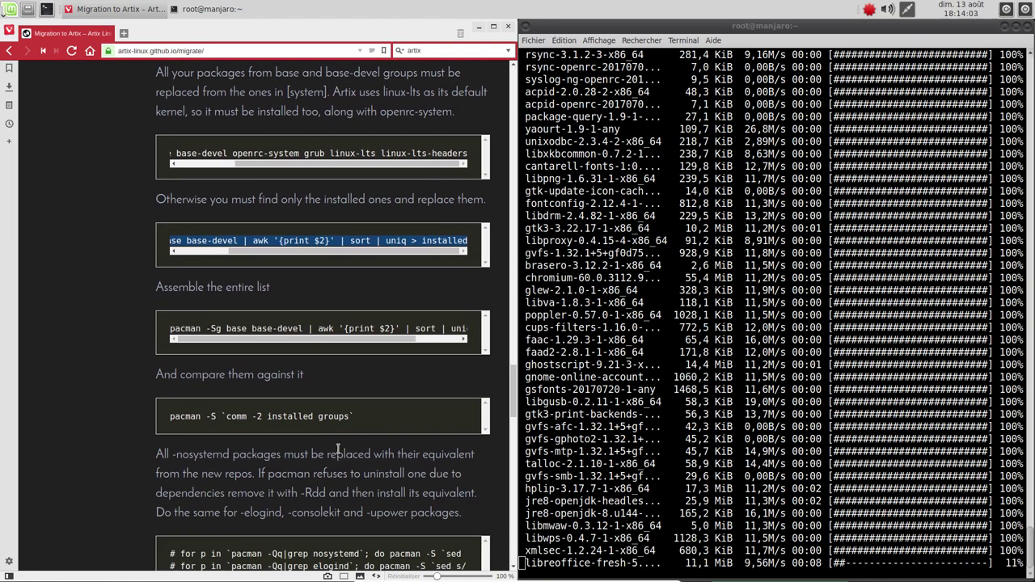
right_click(289, 243)
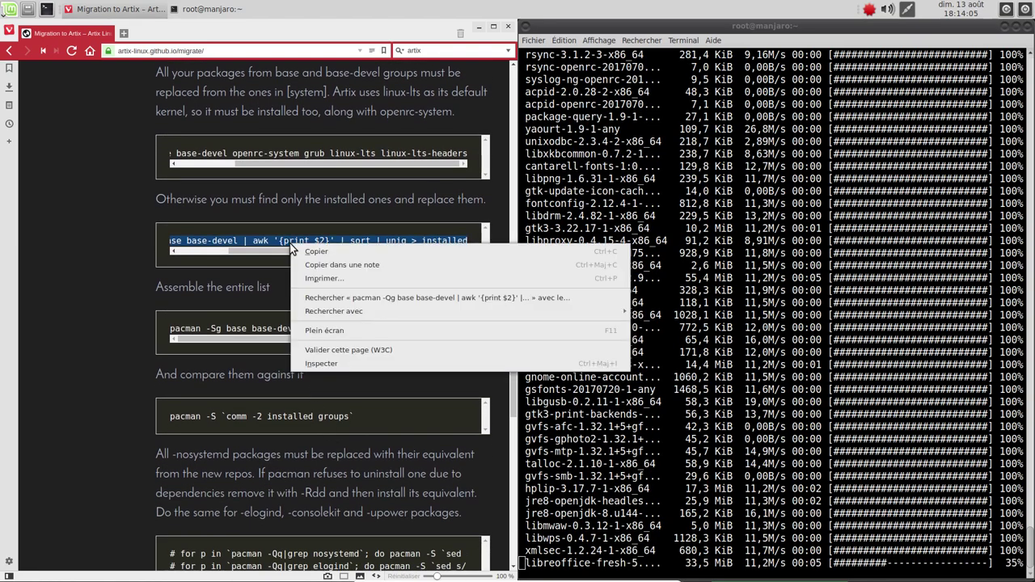
left_click(315, 252)
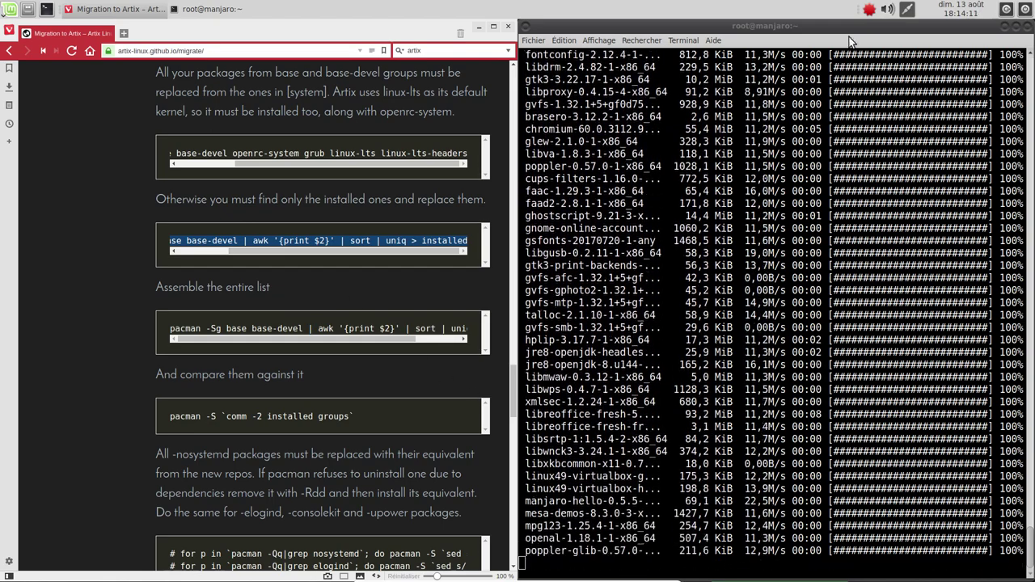
right_click(869, 11)
left_click(873, 26)
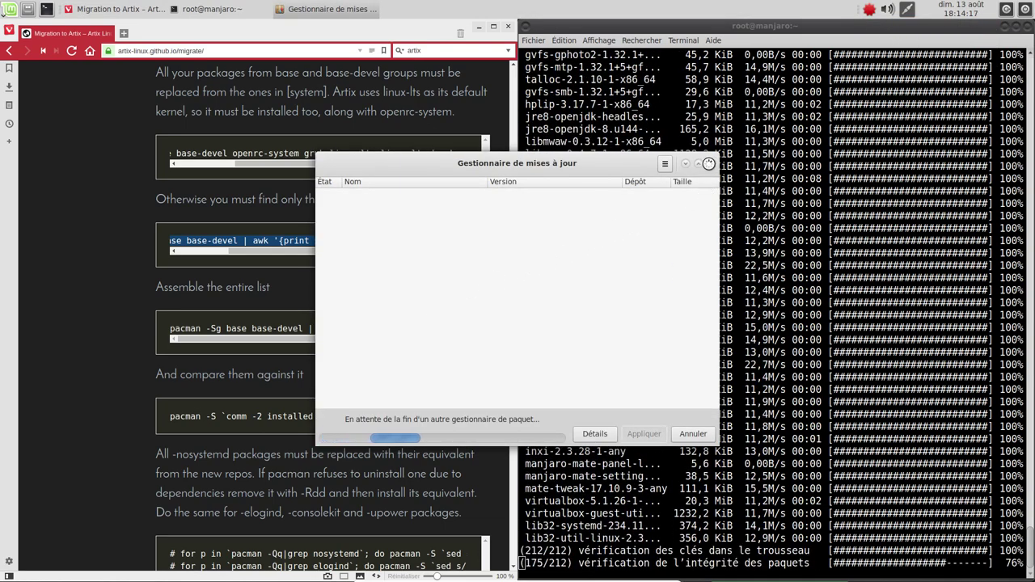
left_click(712, 167)
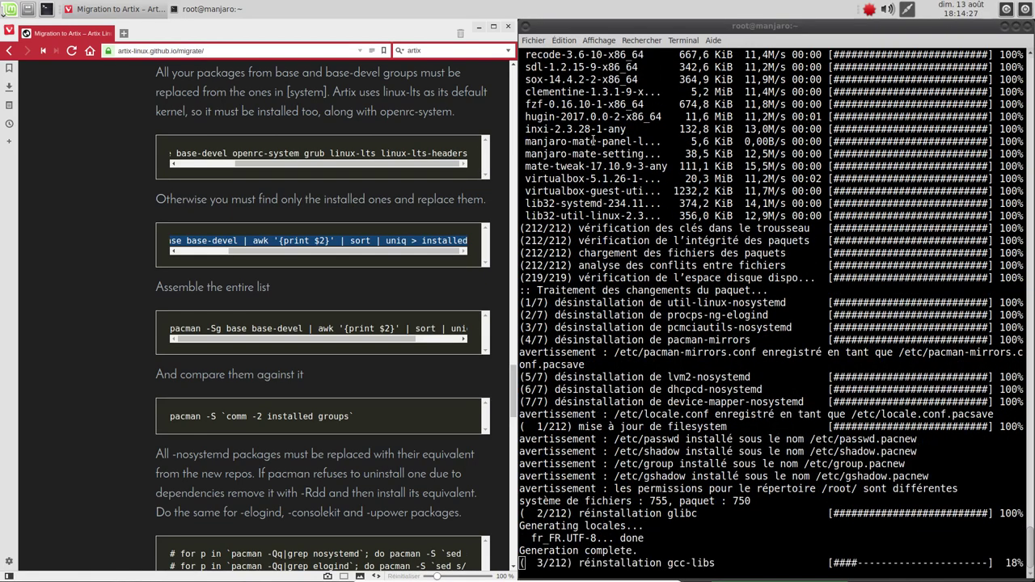
left_click(697, 315)
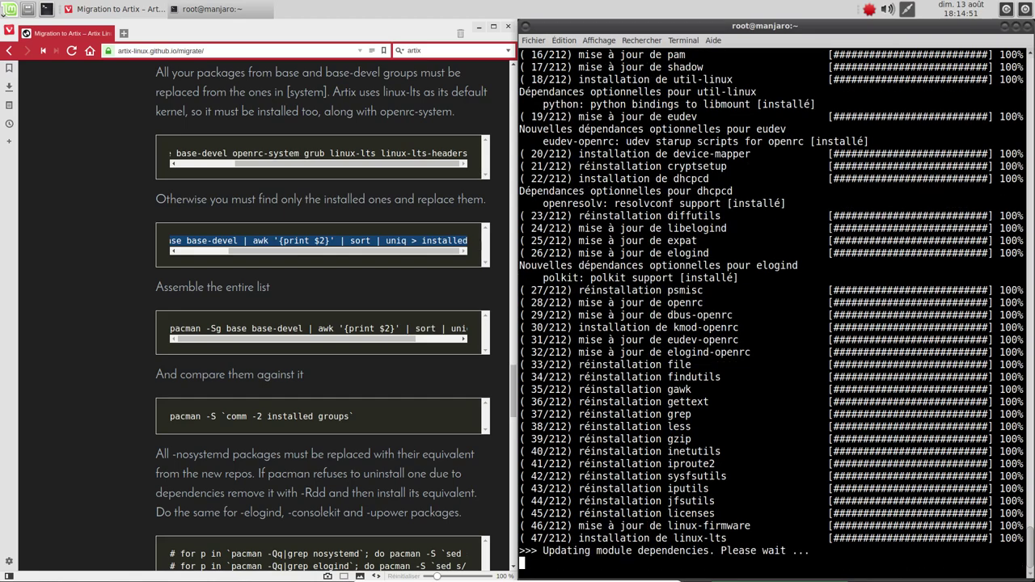
- Run the guide's "pacman -Qg base base-devel | awk '{print $2}' | sort | uniq > installed" in the terminal
left_click(242, 240)
scroll(259, 255, "up", 5)
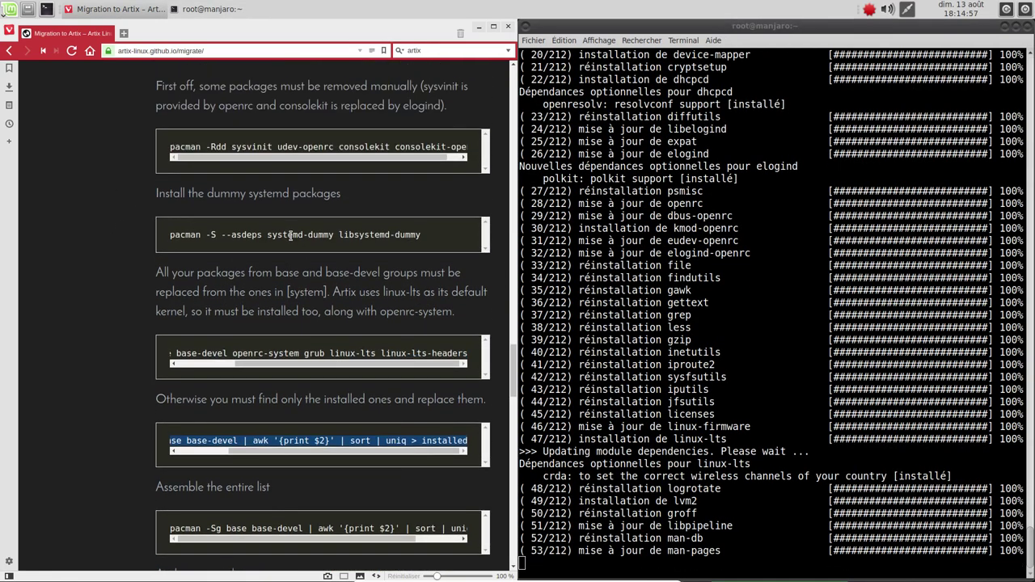
scroll(290, 236, "down", 3)
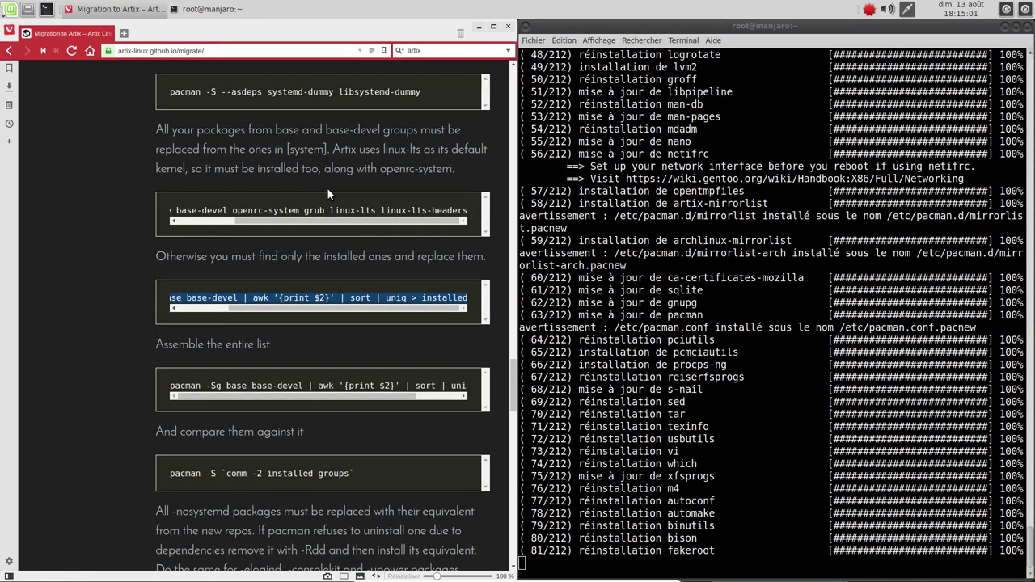
scroll(326, 187, "down", 1)
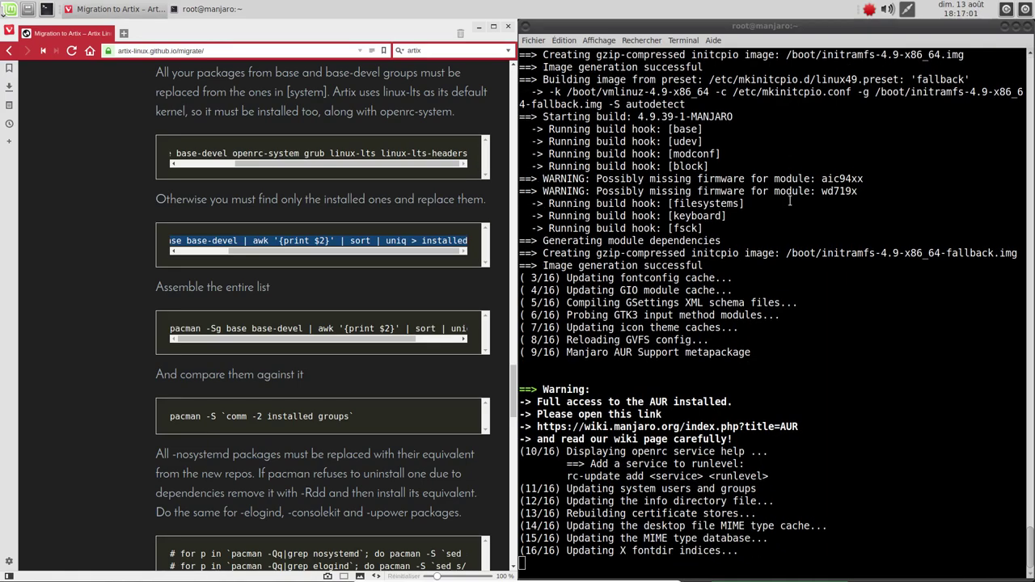
right_click(264, 236)
left_click(275, 244)
right_click(664, 265)
left_click(687, 343)
key("Return")
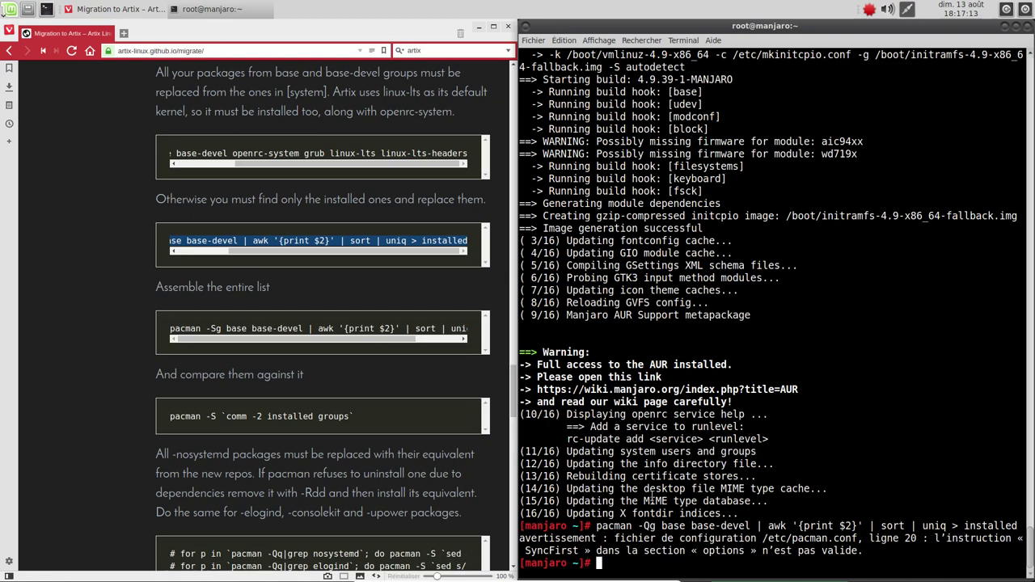
- Run the guide's "pacman -Sg base base-devel | awk '{print $2}' | sort | uniq >| groups" in the terminal
triple_click(258, 328)
right_click(258, 329)
left_click(277, 338)
right_click(707, 387)
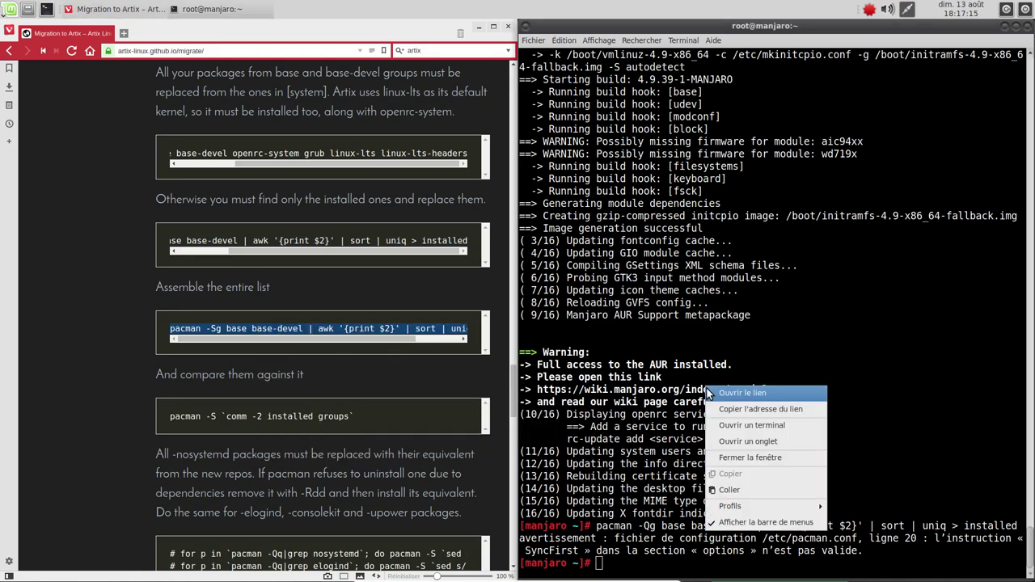
left_click(729, 491)
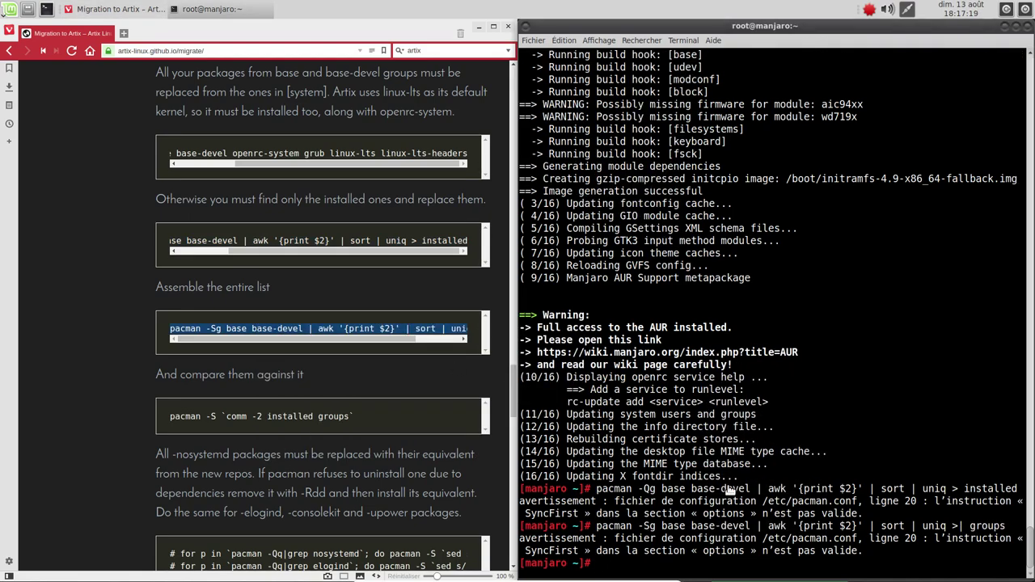
scroll(162, 300, "down", 2)
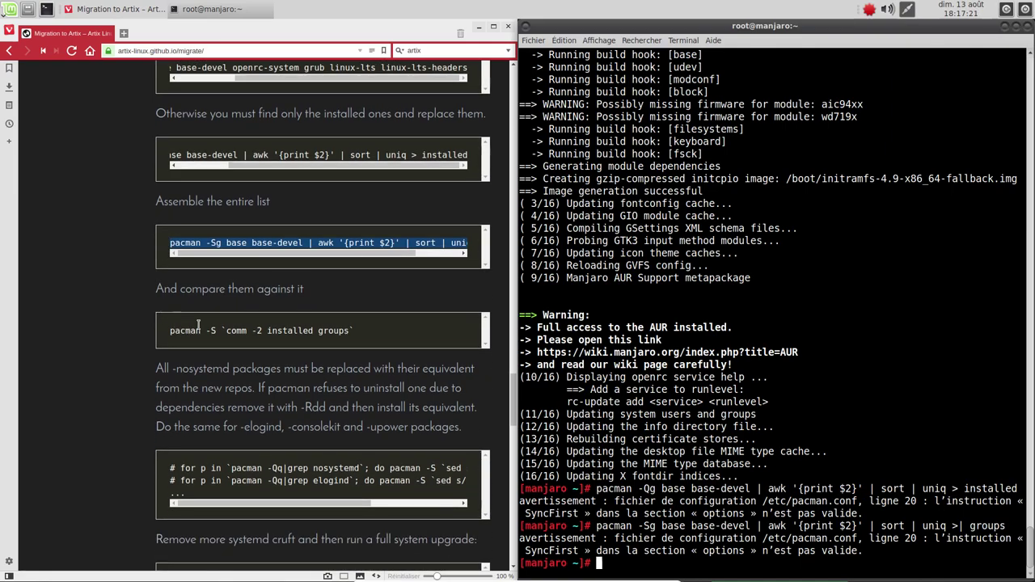
- Run the guide's "pacman -S `comm -2 installed groups`" in the terminal and review its output
triple_click(219, 330)
right_click(231, 331)
left_click(244, 341)
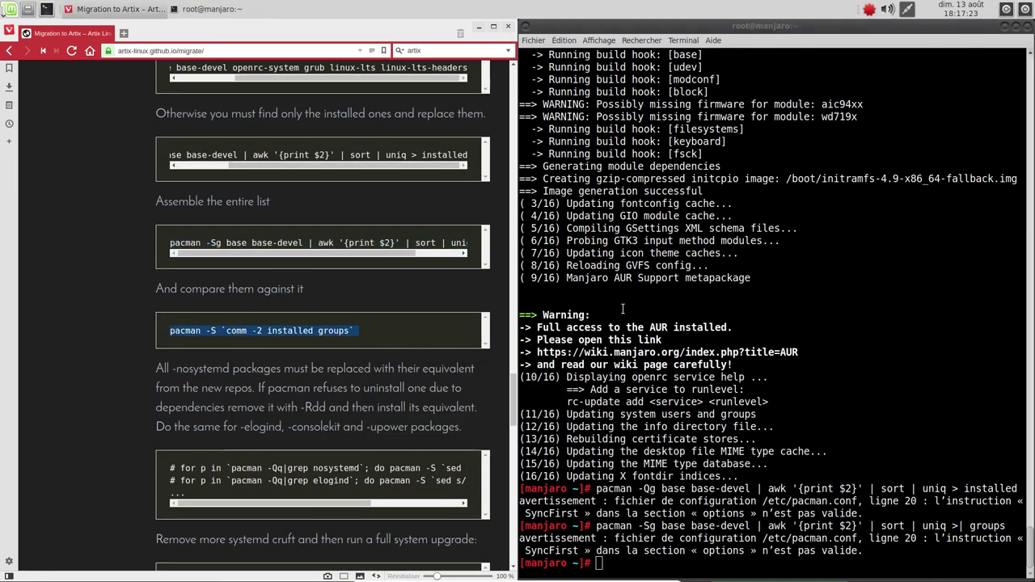
right_click(623, 309)
left_click(639, 368)
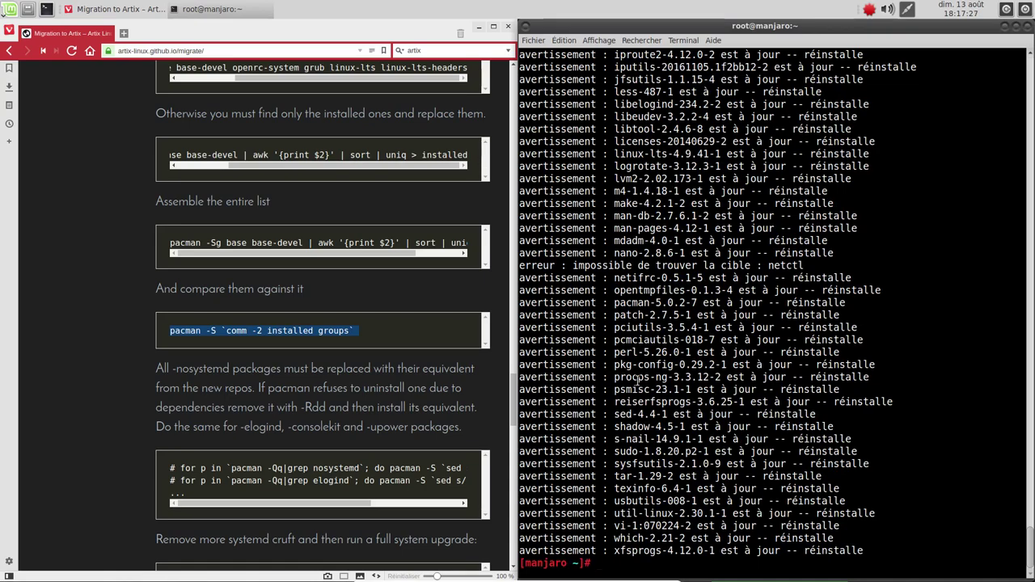
scroll(744, 343, "up", 10)
scroll(754, 279, "down", 10)
scroll(292, 389, "down", 1)
scroll(292, 389, "down", 3)
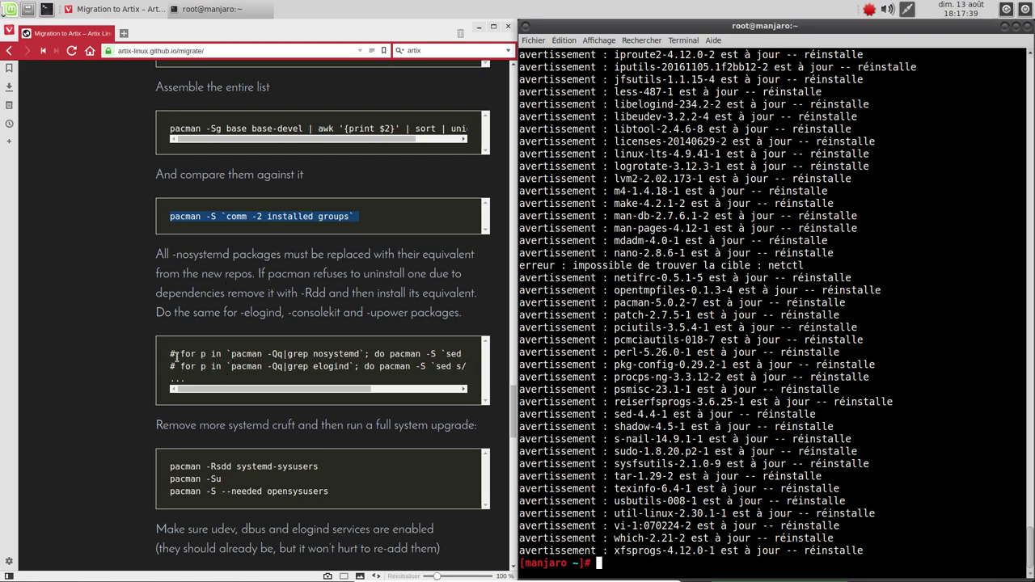
left_click_drag(178, 354, 482, 350)
right_click(421, 353)
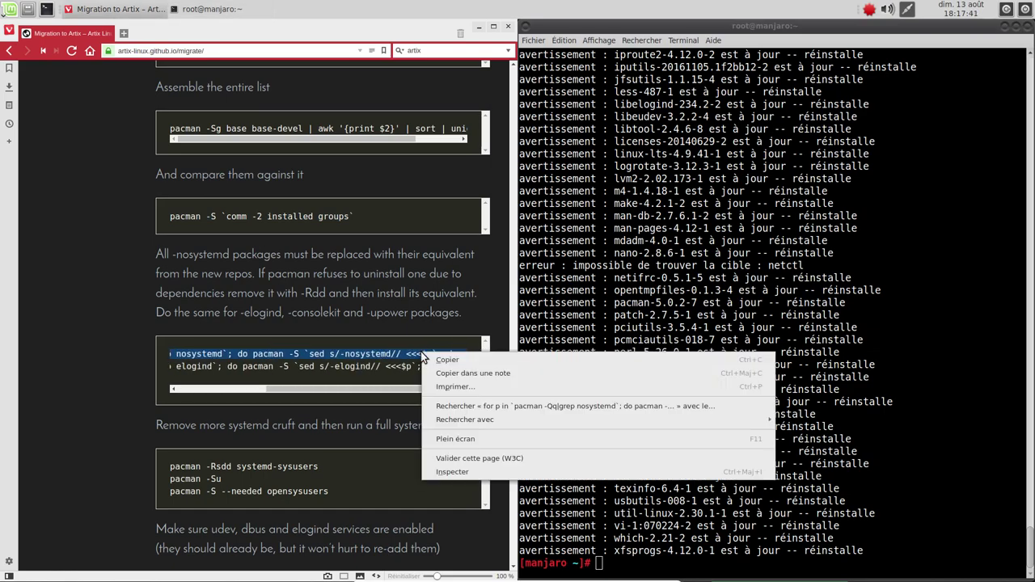
left_click(449, 361)
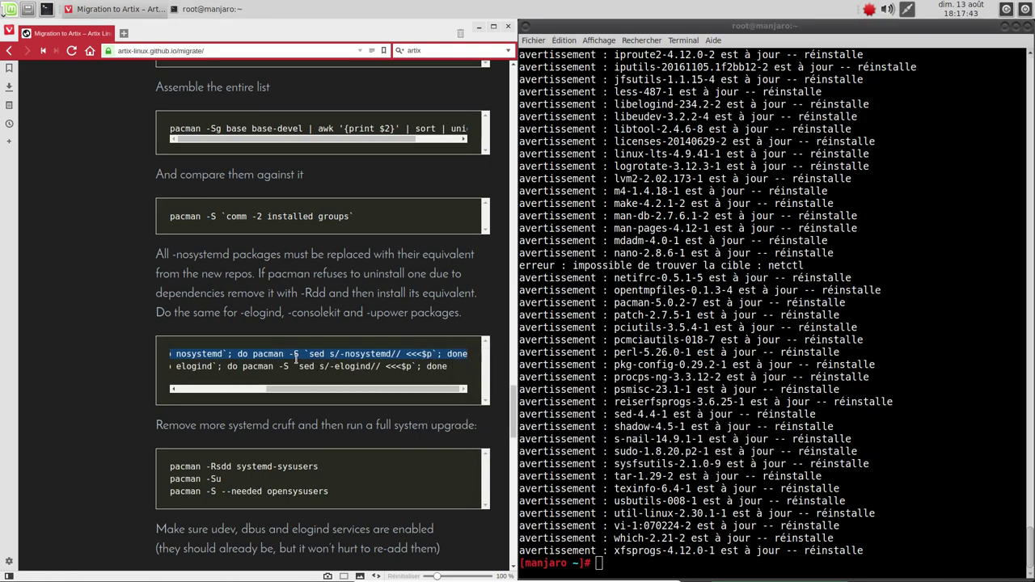
- List the installed nosystemd packages by running the guide's "pacman -Qq|grep nosystemd" in the terminal
left_click_drag(293, 389, 233, 386)
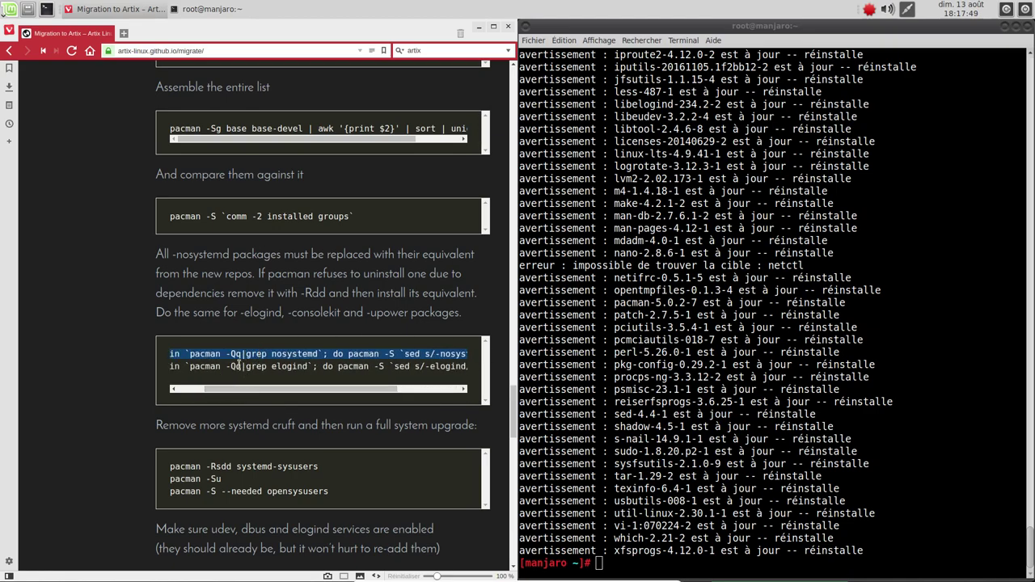
left_click(229, 354)
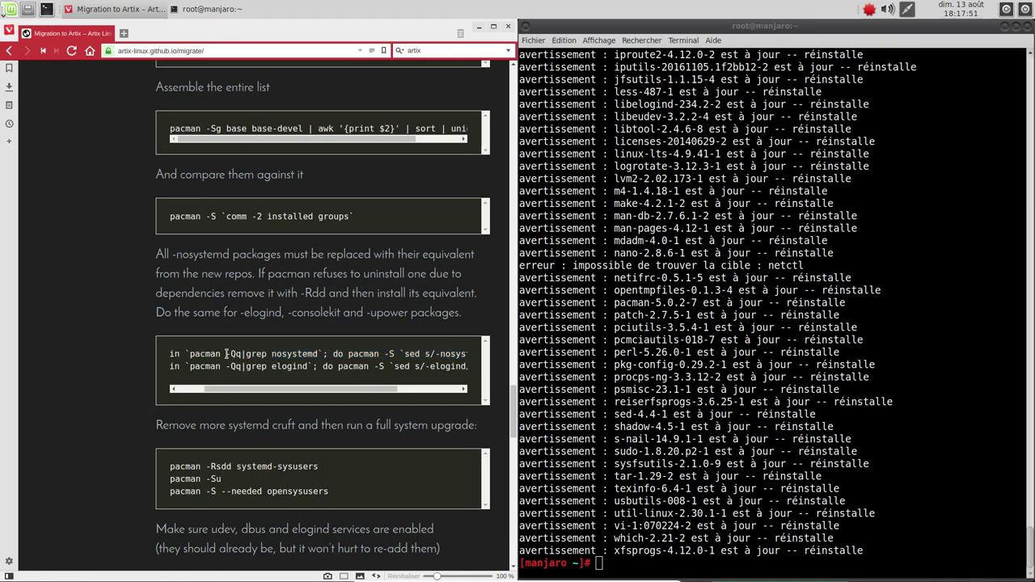
left_click_drag(188, 354, 312, 357)
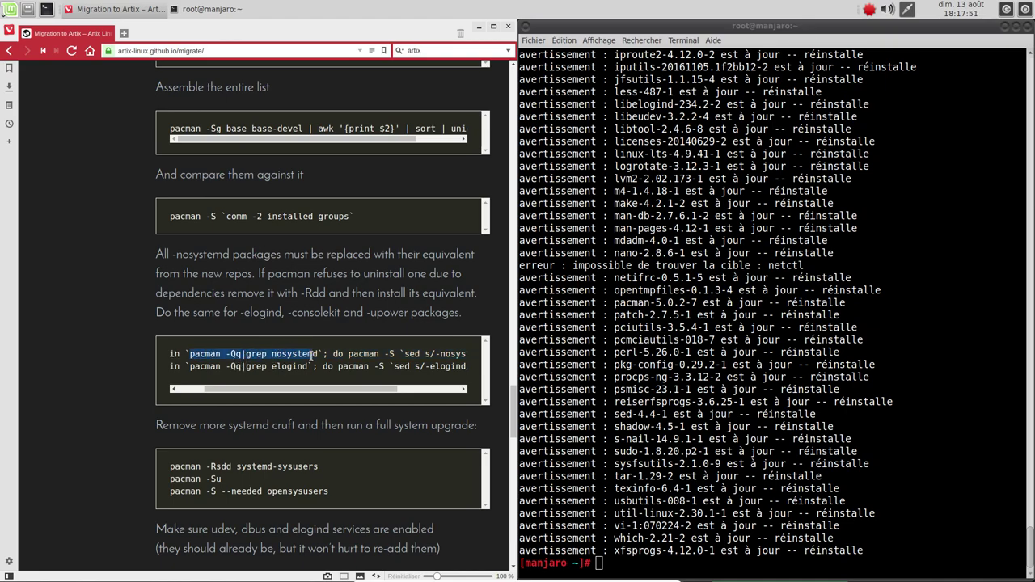
right_click(734, 290)
left_click(752, 332)
key("Return")
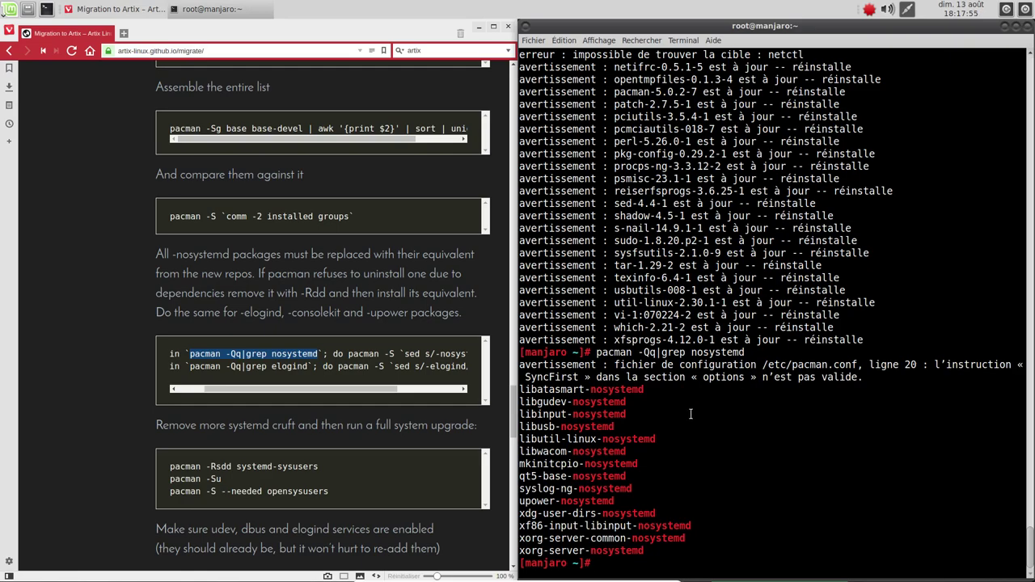
- Run the guide's "for p in `pacman -Qq|grep nosystemd`; do pacman -S `sed s/-nosystemd// <<<$p`; done" in the terminal
left_click(194, 354)
left_click_drag(239, 387, 443, 362)
right_click(443, 361)
left_click(467, 364)
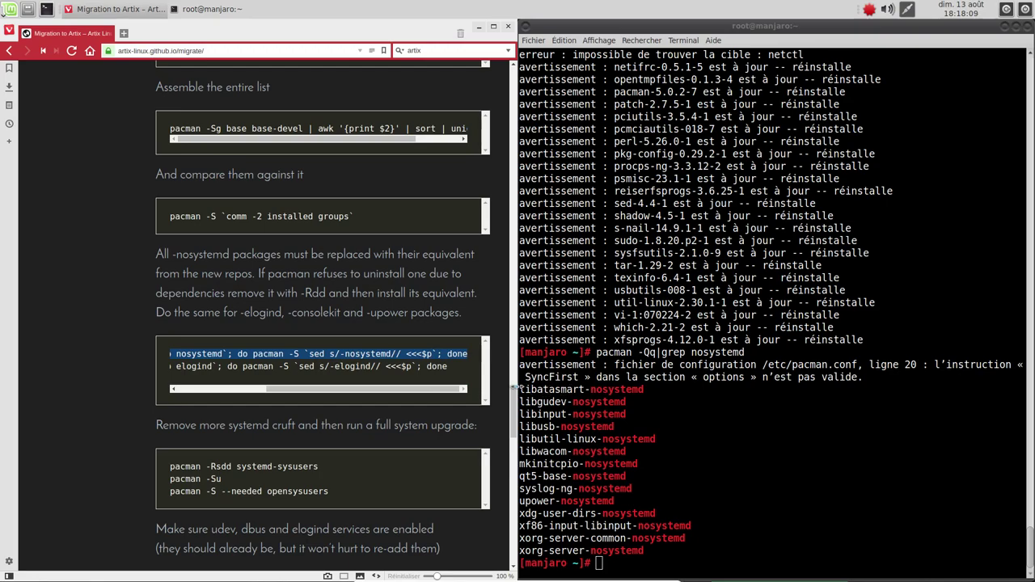
right_click(689, 342)
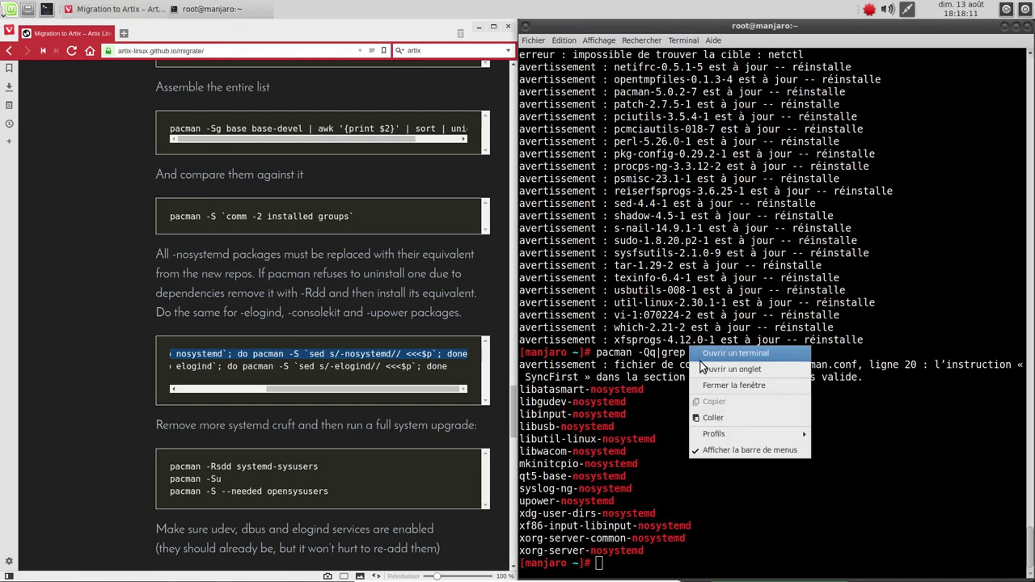
left_click(712, 413)
key("Return")
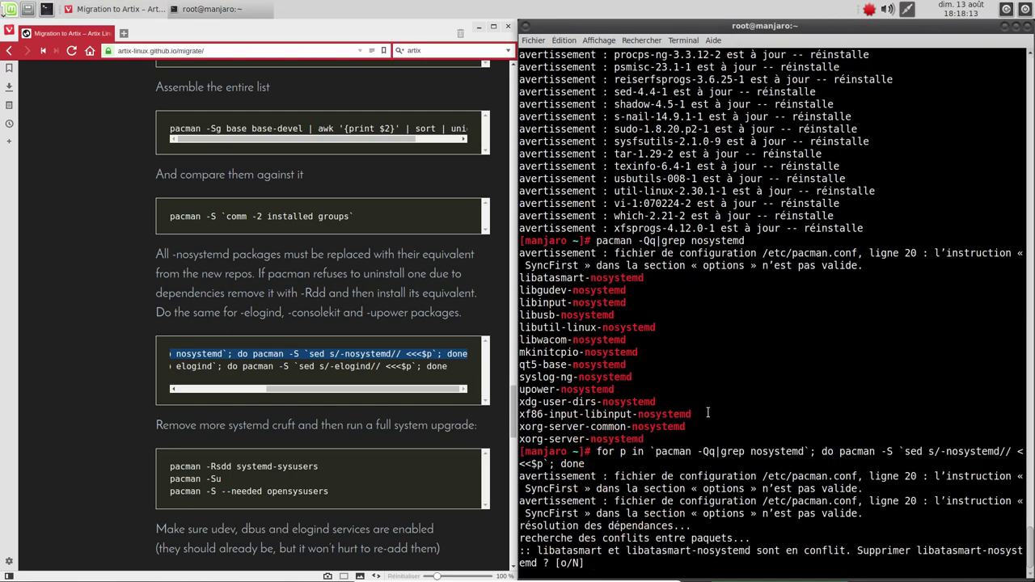
- Answer o to the removal and installation prompts for the first nosystemd replacements, from libatasmart through libusb to libutil-linux
type("o")
key("Return")
type("o")
key("Return")
type("o")
key("Return")
type("o")
key("Return")
type("o")
key("Return")
type("o")
key("Return")
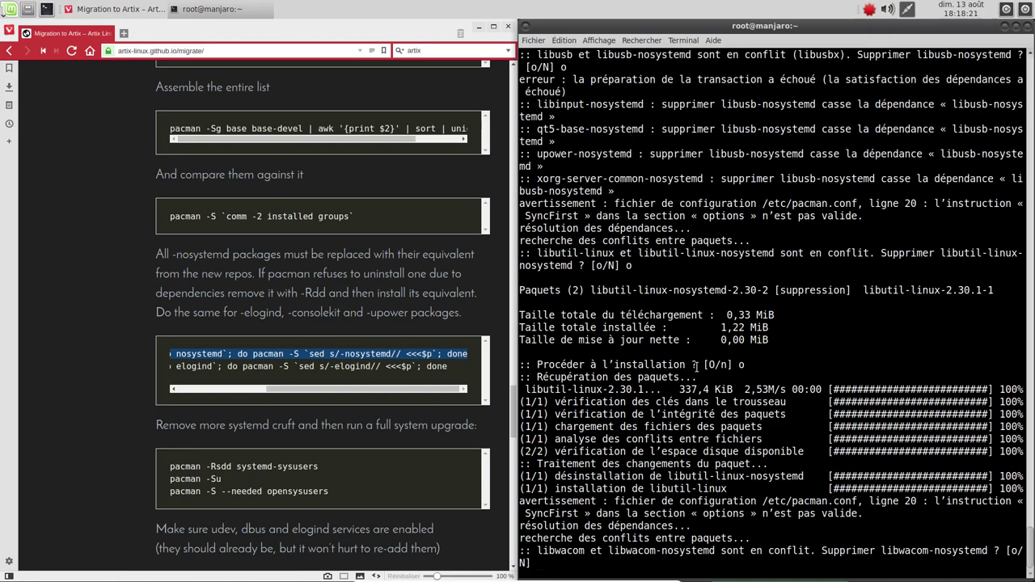
- Answer o to the prompts replacing libwacom-nosystemd and mkinitcpio-nosystemd with their regular packages
type("o")
key("Return")
type("o")
key("Return")
type("o")
key("Return")
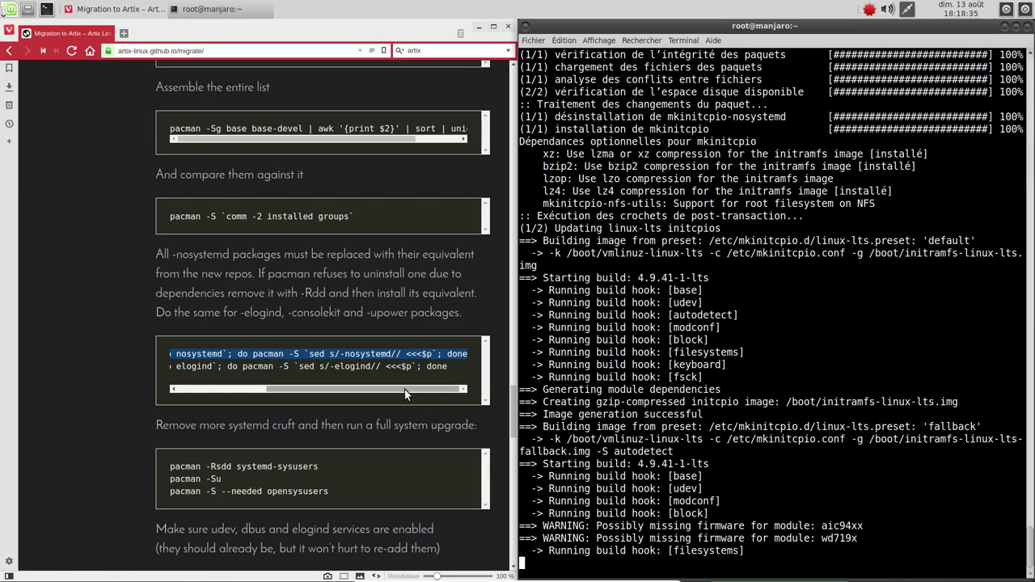
- Copy the guide's for loop that replaces the -elogind packages, without its leading # sign
left_click_drag(450, 369, 182, 366)
right_click(219, 367)
left_click(309, 377)
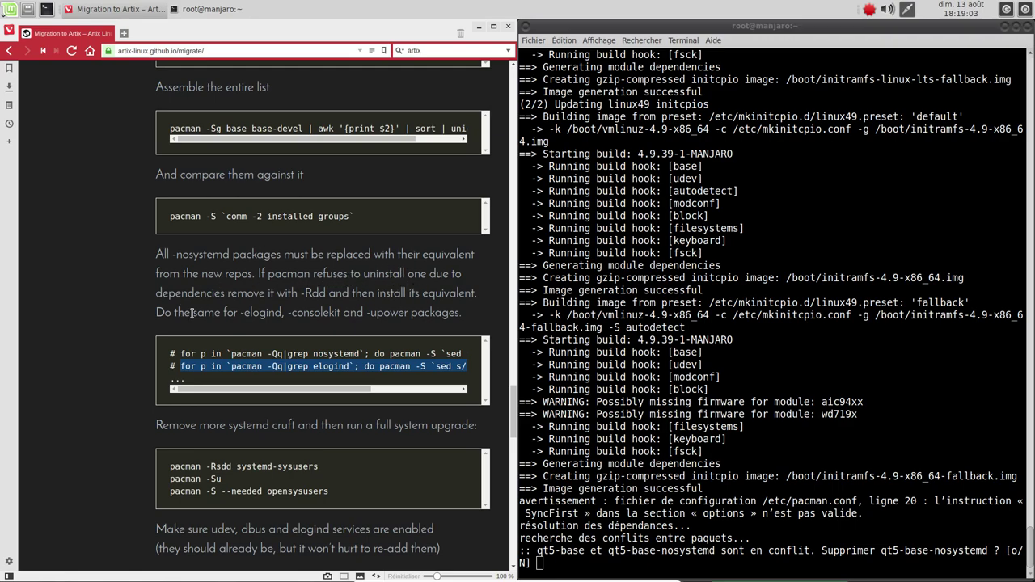
- Answer o to the prompts for replacing qt5-base-nosystemd, syslog-ng-nosystemd and upower-nosystemd
left_click(711, 355)
type("o")
key("Return")
type("o")
key("Return")
type("o")
key("Return")
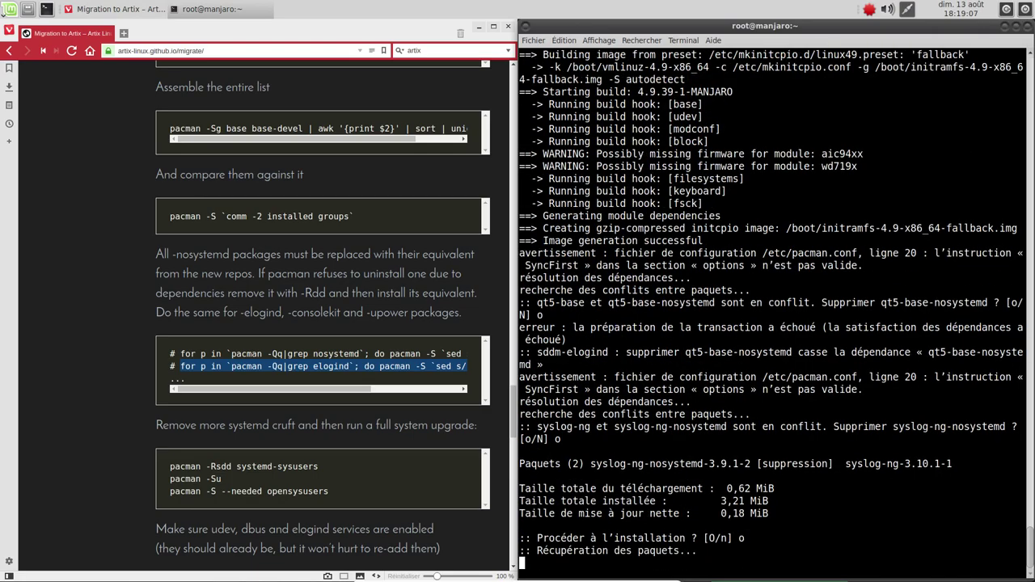
type("o")
key("Return")
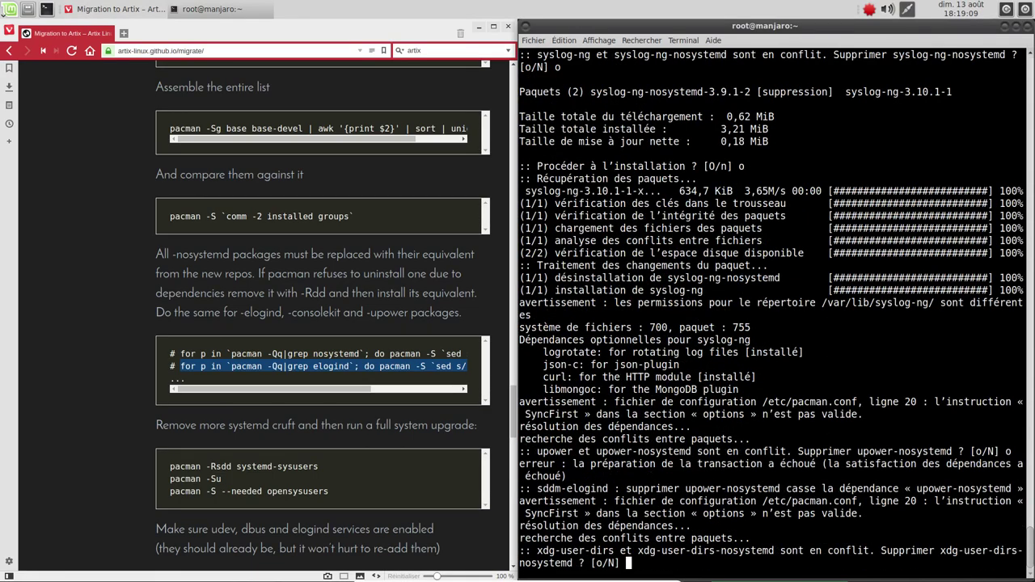
- Answer o to the prompts for replacing the nosystemd versions of xdg-user-dirs, xf86-input-libinput, xorg-server-common and xorg-server
type("o")
key("Return")
type("o")
key("Return")
type("o")
key("Return")
type("o")
key("Return")
type("o")
key("Return")
type("o")
key("Return")
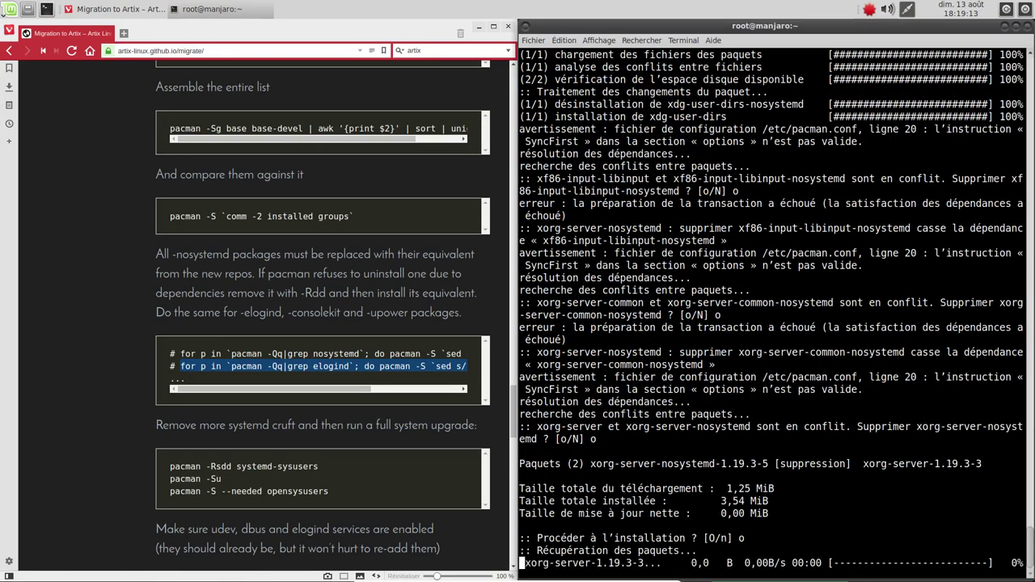
- Run the copied elogind replacement loop with "yes O |" in front so every prompt is answered automatically
right_click(797, 313)
left_click(815, 385)
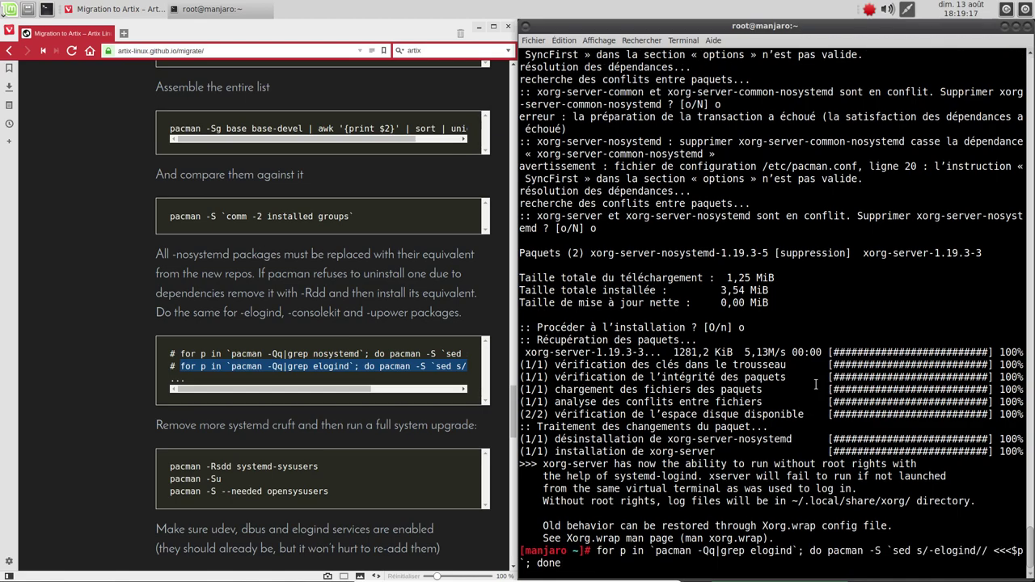
key("ctrl+a")
type("yes O")
type(" |")
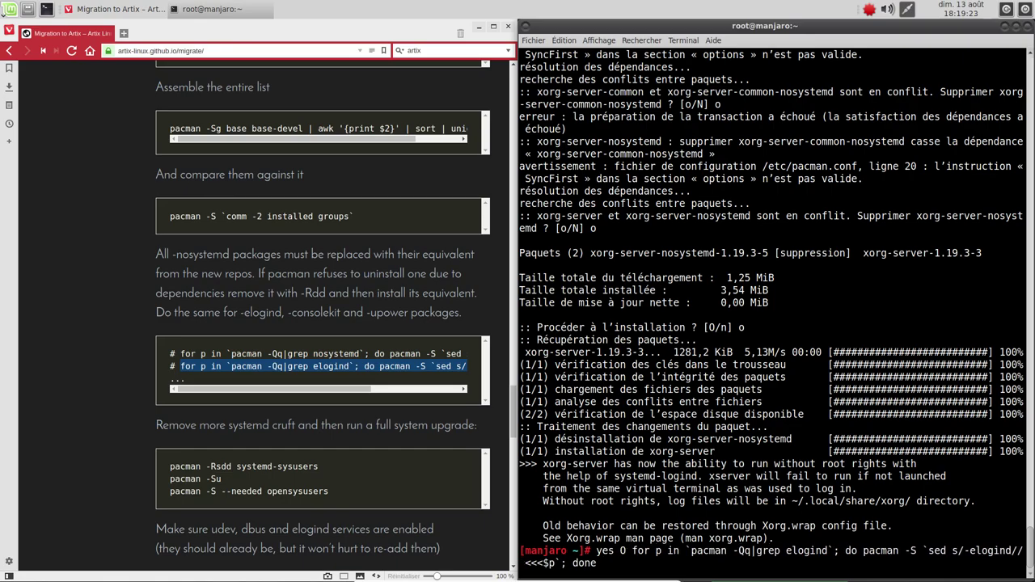
key("Return")
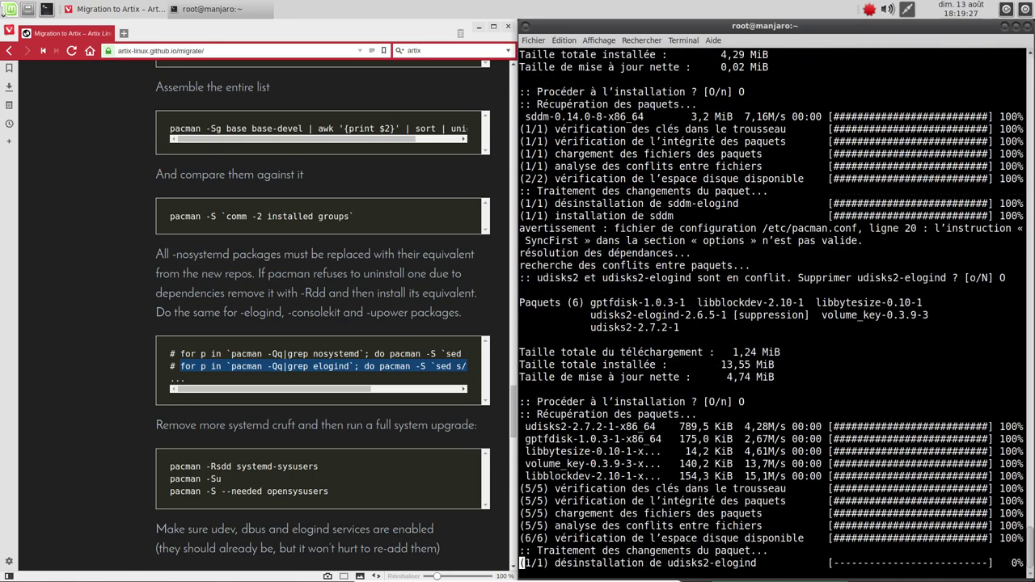
- Recall the elogind replacement loop in the terminal and change its grep pattern to consolekit
key("Up")
key("Left")
key("Left")
key("Left")
key("Left")
key("Left")
key("Left")
key("Left")
key("Left")
key("Left")
key("Left")
key("Left")
key("Left")
key("Left")
key("Left")
key("Left")
key("Left")
key("Left")
key("Left")
key("Left")
key("Left")
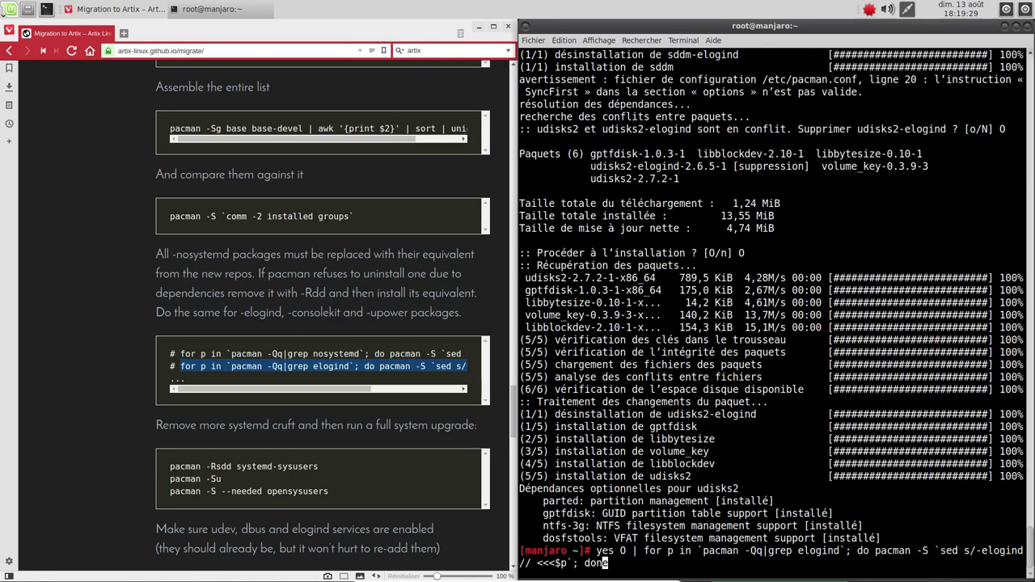
key("Left")
key("Left")
key("Left")
key("Left")
key("Left")
key("Left")
key("Left")
key("Left")
key("Left")
key("Left")
key("Left")
key("Left")
key("Left")
key("Left")
key("Left")
key("Left")
key("Left")
key("Left")
key("BackSpace")
key("BackSpace")
key("BackSpace")
key("BackSpace")
key("BackSpace")
key("BackSpace")
key("BackSpace")
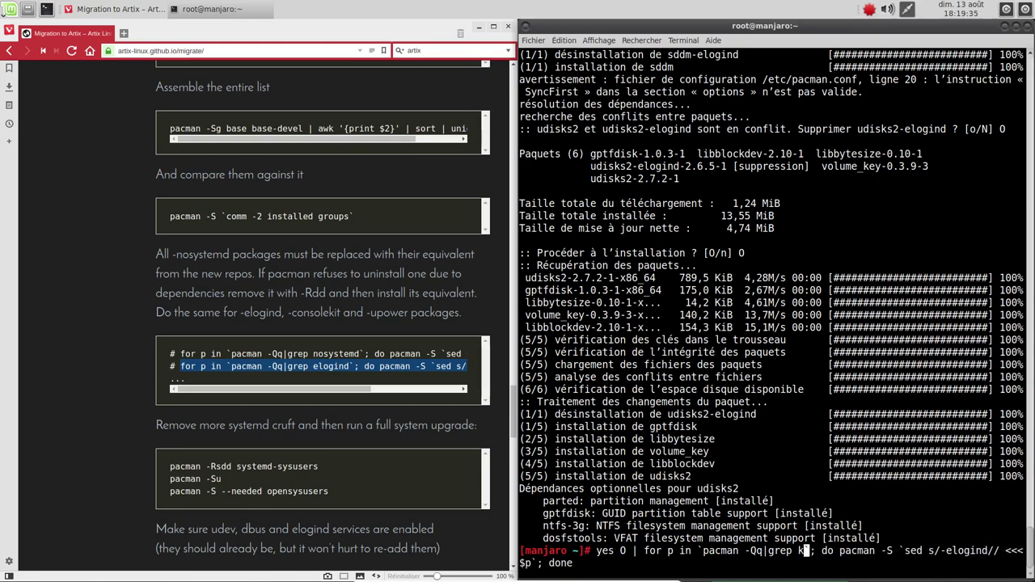
type("consolekit")
- Change the loop's sed expression to s/-consolekit// and run the consolekit replacement command
key("Right")
key("Right")
key("Right")
key("Right")
key("Right")
key("Right")
key("Right")
key("Right")
key("Right")
key("Right")
key("Right")
key("Right")
key("Right")
key("Right")
key("Right")
key("Right")
key("Right")
key("Right")
key("Right")
key("Right")
key("Right")
key("Right")
key("Right")
key("Right")
key("Delete")
key("Delete")
key("Delete")
key("Delete")
key("Delete")
key("Delete")
key("Delete")
key("Delete")
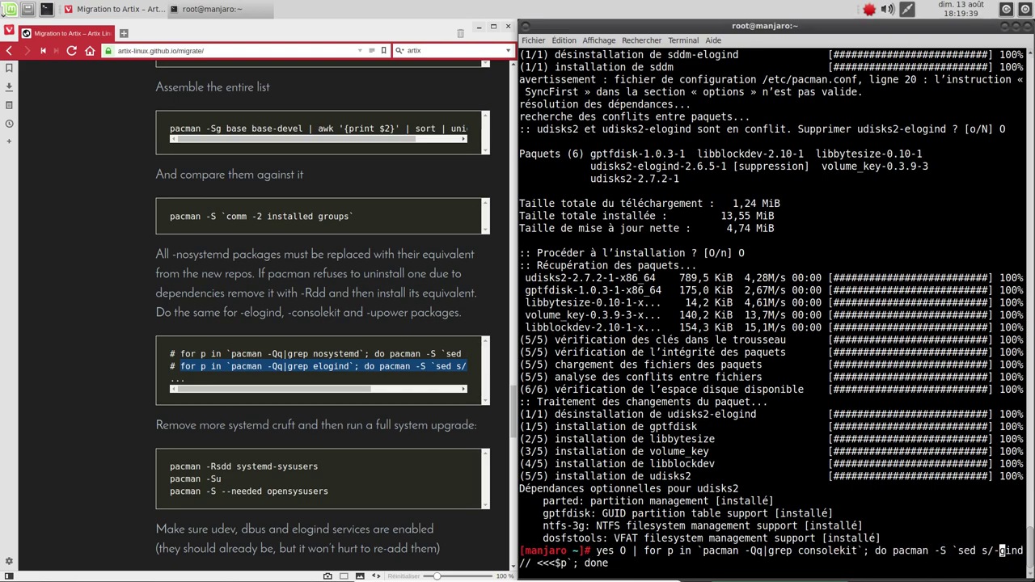
type("consolekit/")
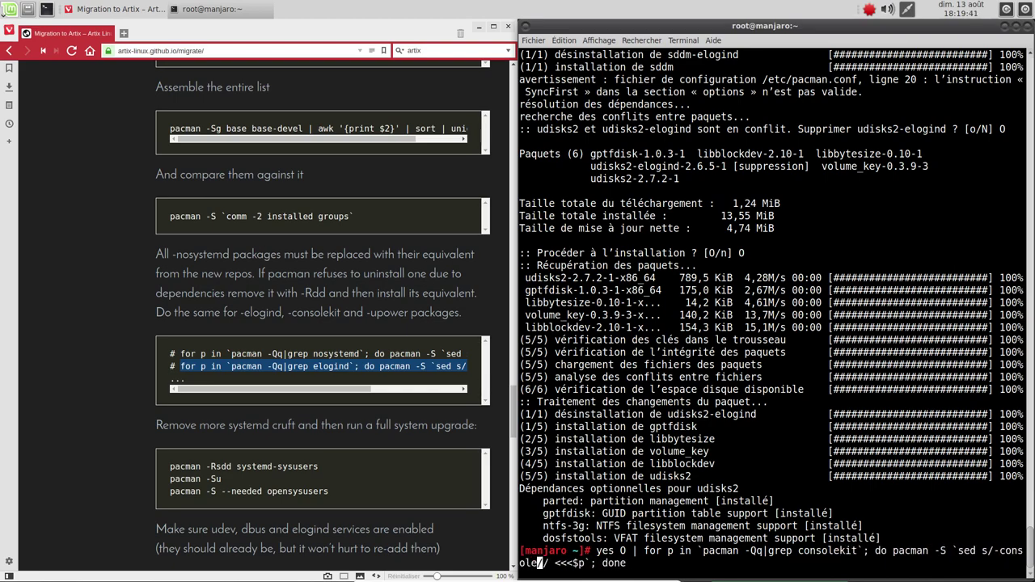
key("Return")
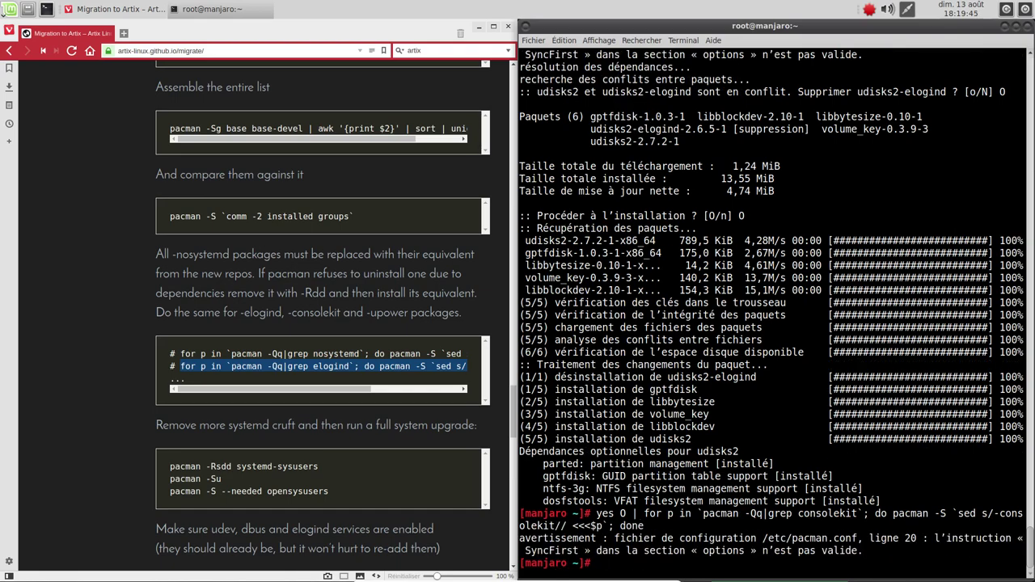
- Recall the consolekit replacement loop in the terminal and change its sed expression to s/-upower//
key("Up")
key("Left")
key("Left")
key("Left")
key("Left")
key("Left")
key("Left")
key("Left")
key("Left")
key("Left")
key("Left")
key("Left")
key("Left")
key("Left")
key("Left")
key("Left")
key("Left")
key("BackSpace")
key("BackSpace")
key("BackSpace")
key("BackSpace")
key("BackSpace")
key("BackSpace")
key("BackSpace")
key("BackSpace")
key("BackSpace")
key("BackSpace")
type("upower")
- Change the loop's grep pattern to upower and run the upower replacement command
key("Left")
key("Left")
key("Left")
key("Left")
key("Left")
key("Left")
key("Left")
key("Left")
key("Left")
key("Left")
key("Left")
key("Left")
key("Left")
key("Left")
key("Left")
key("Left")
key("Left")
key("Left")
key("Left")
key("Left")
key("Left")
key("Left")
key("Left")
key("Left")
key("Left")
key("Left")
key("Left")
key("Left")
key("Left")
key("Left")
key("BackSpace")
key("BackSpace")
key("BackSpace")
key("BackSpace")
key("BackSpace")
key("BackSpace")
key("BackSpace")
key("BackSpace")
key("BackSpace")
key("BackSpace")
type("upower")
key("Return")
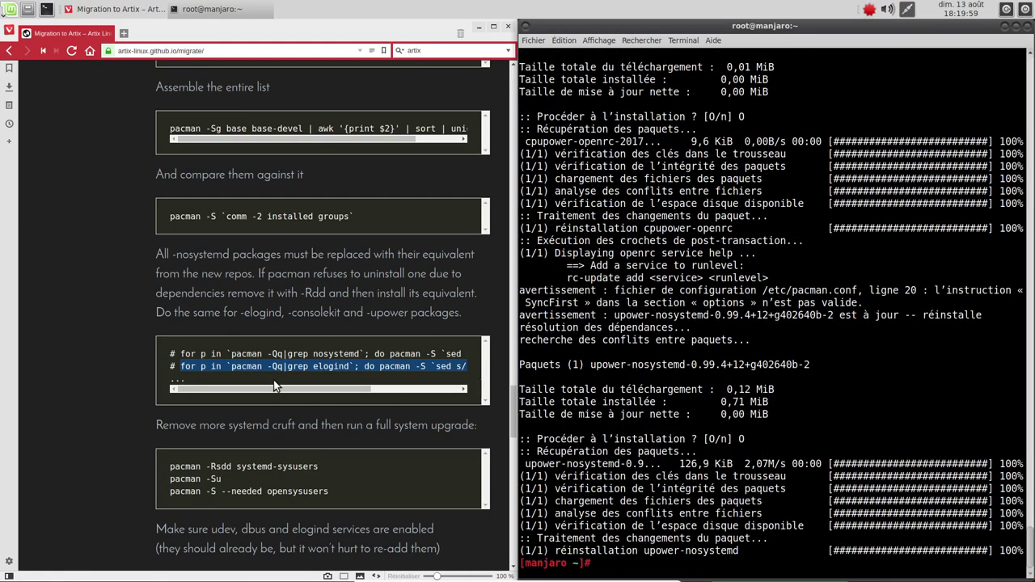
scroll(306, 386, "down", 1)
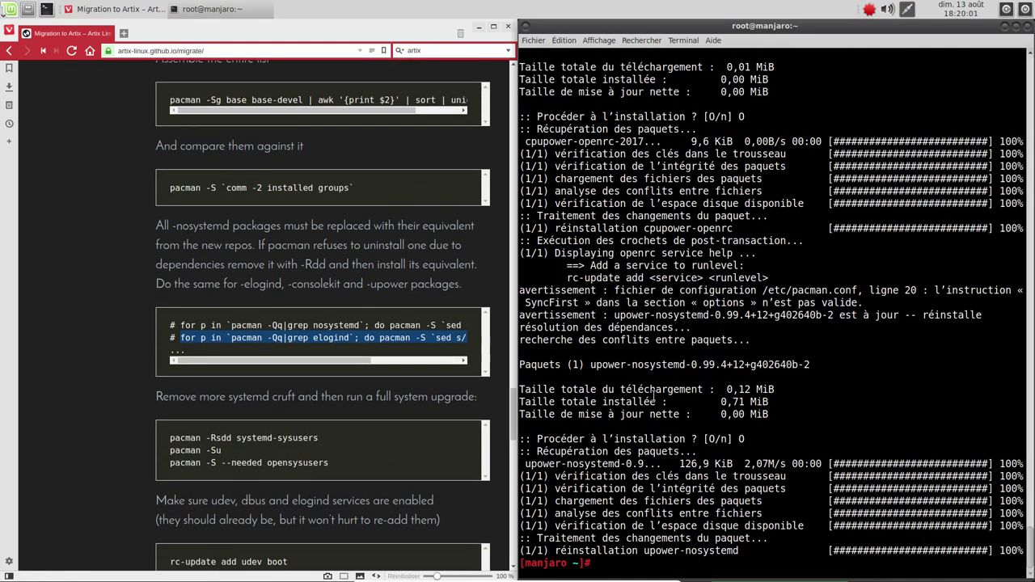
type("yes O")
key("Return")
key("ctrl+c")
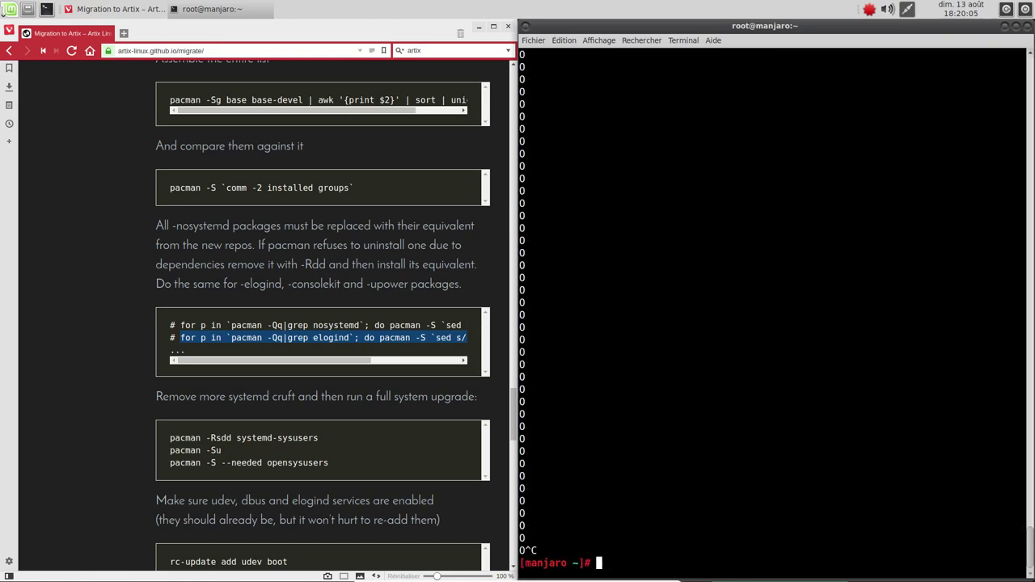
- Copy pacman -Rsdd systemd-sysusers from the migration guide and run it in the root terminal
scroll(145, 364, "down", 4)
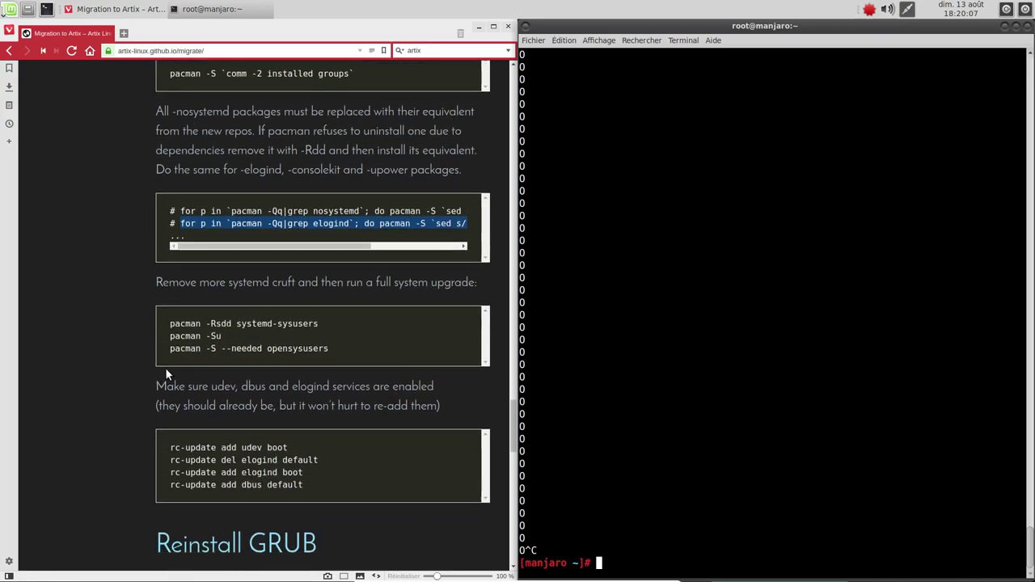
left_click(205, 322)
right_click(204, 321)
left_click(217, 327)
right_click(704, 261)
left_click(739, 332)
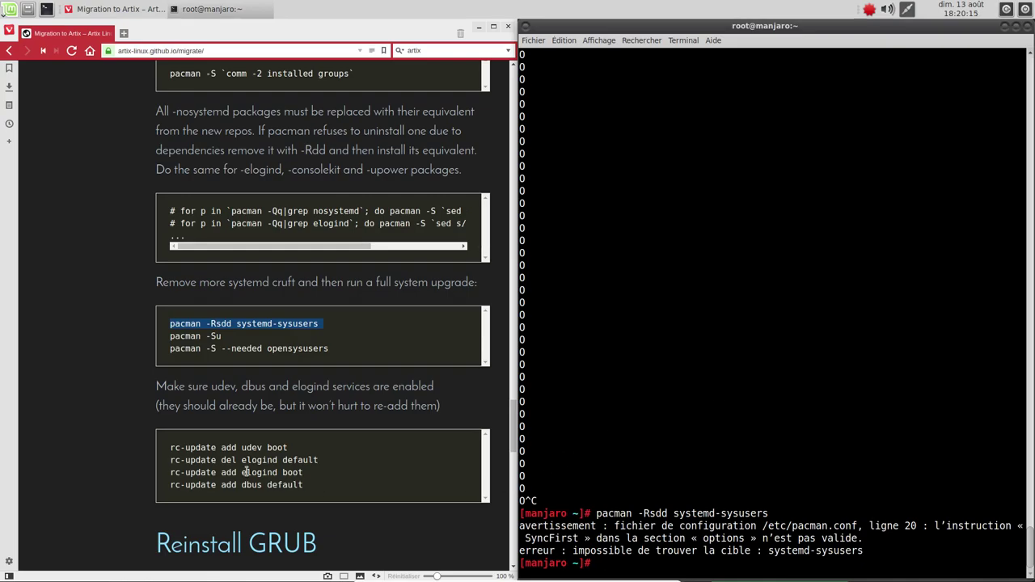
- Copy the guide's full system upgrade command, pacman -Su, and run it in the terminal
triple_click(196, 337)
right_click(195, 337)
left_click(216, 346)
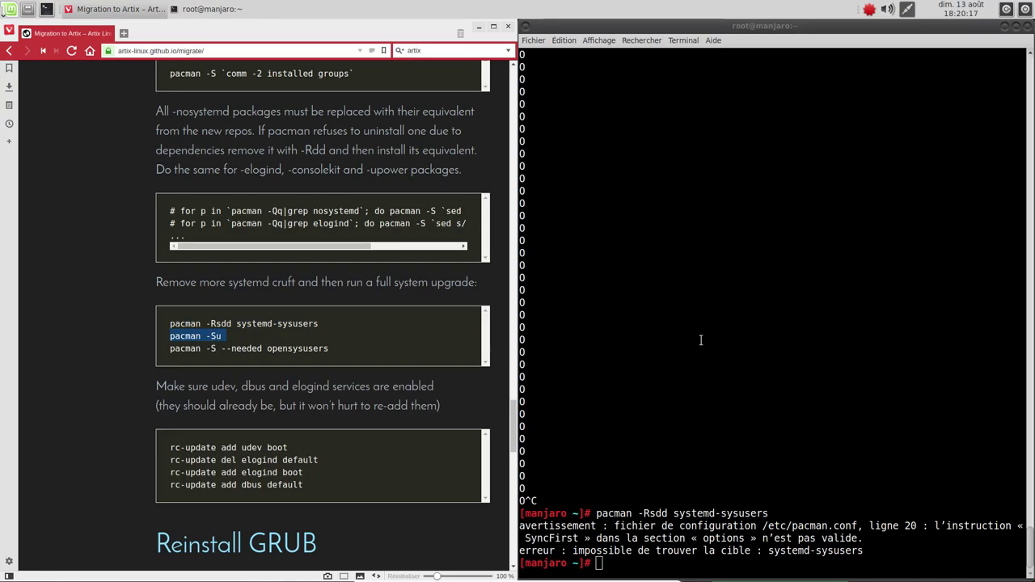
right_click(701, 341)
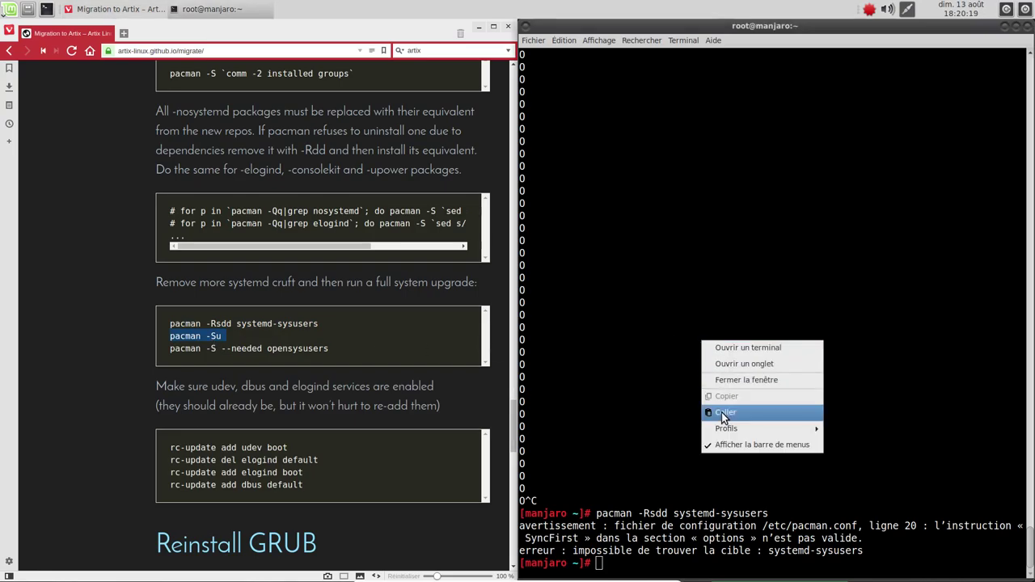
left_click(721, 413)
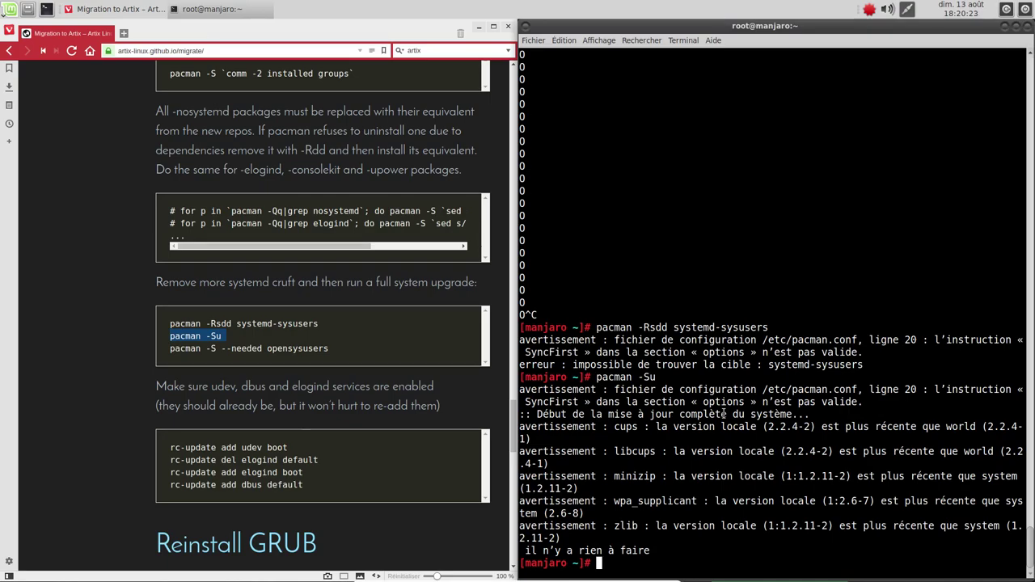
- Copy pacman -S --needed opensysusers from the guide and run it in the terminal
triple_click(223, 352)
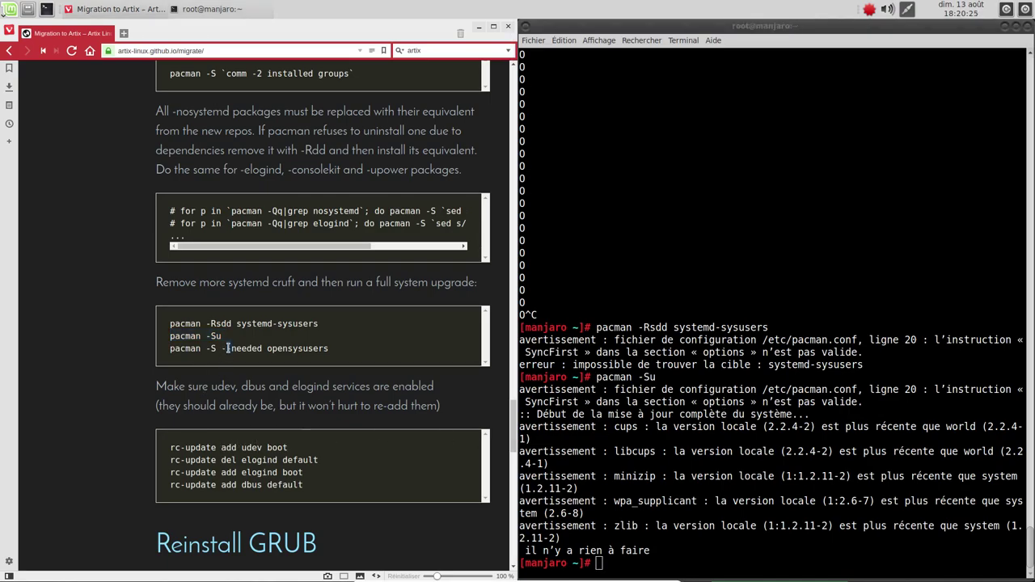
right_click(230, 350)
left_click(251, 356)
right_click(677, 301)
left_click(701, 372)
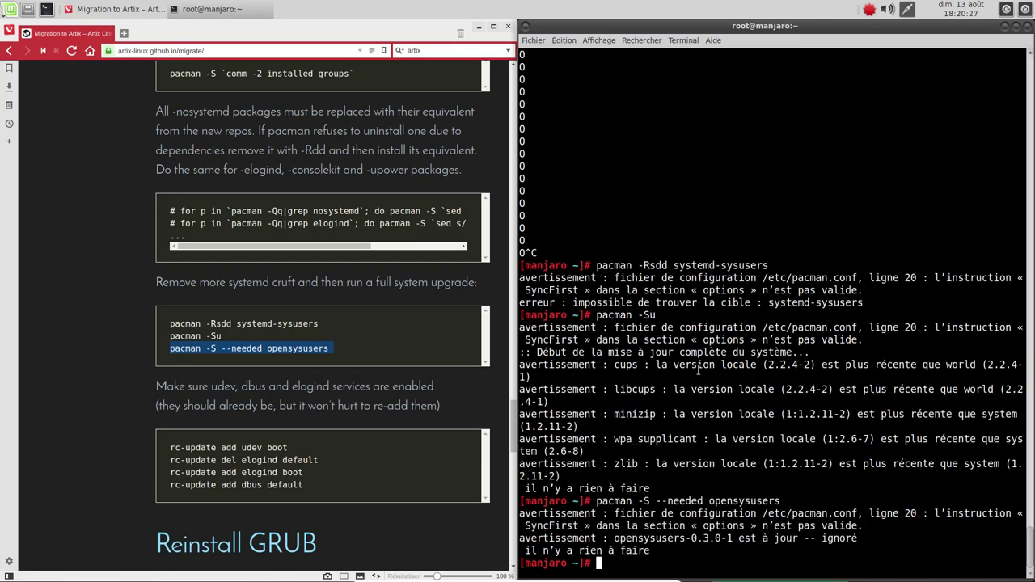
- Copy the guide's block of rc-update commands for udev, elogind and dbus and run them in the terminal
scroll(221, 372, "down", 1)
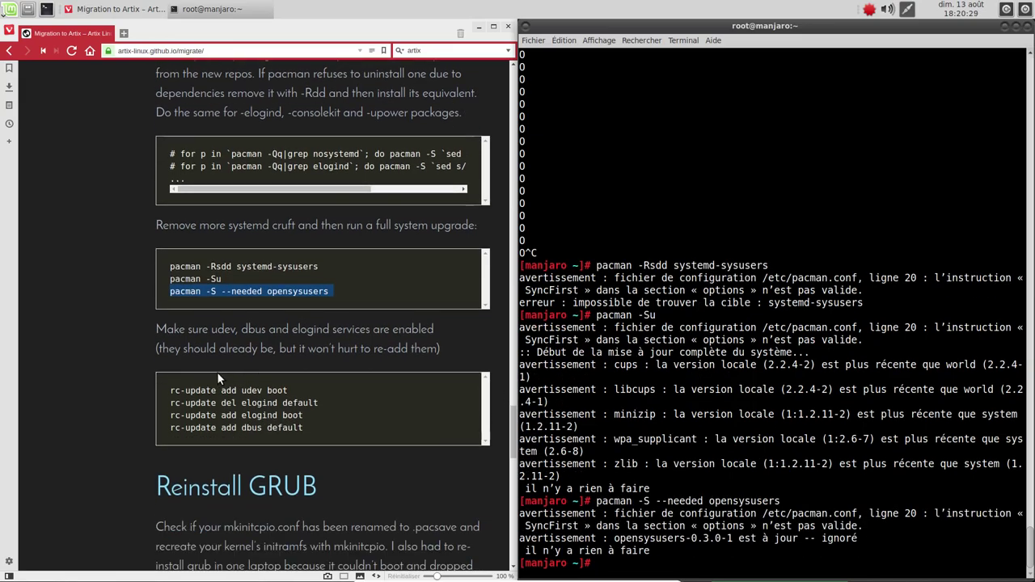
left_click_drag(179, 402, 331, 428)
left_click(196, 402)
mouse_move(170, 393)
left_mouse_down()
mouse_move(345, 441)
mouse_move(171, 392)
left_mouse_up()
right_click(690, 328)
left_click(671, 364)
right_click(209, 392)
left_click(235, 399)
right_click(622, 326)
left_click(641, 398)
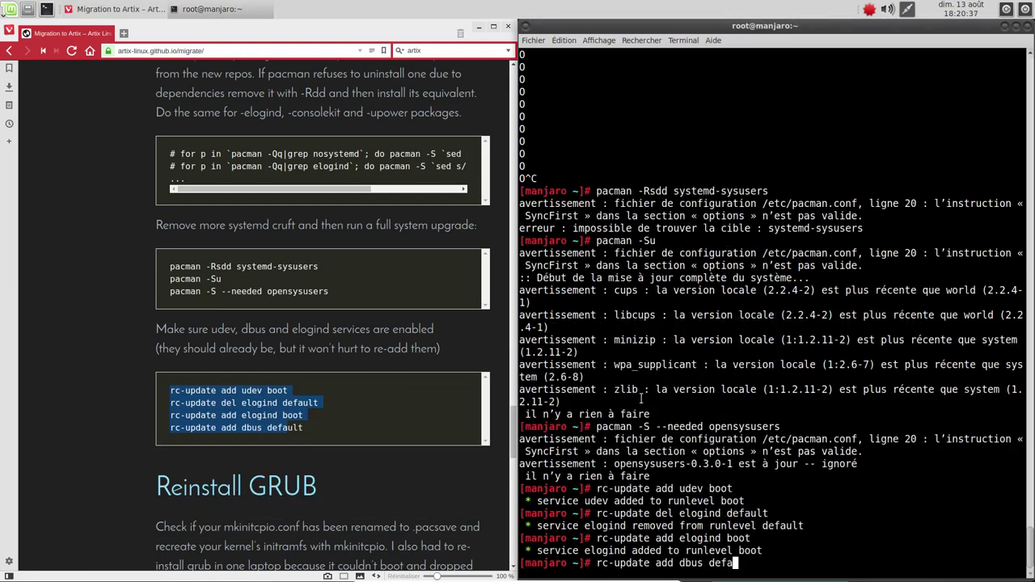
key("Return")
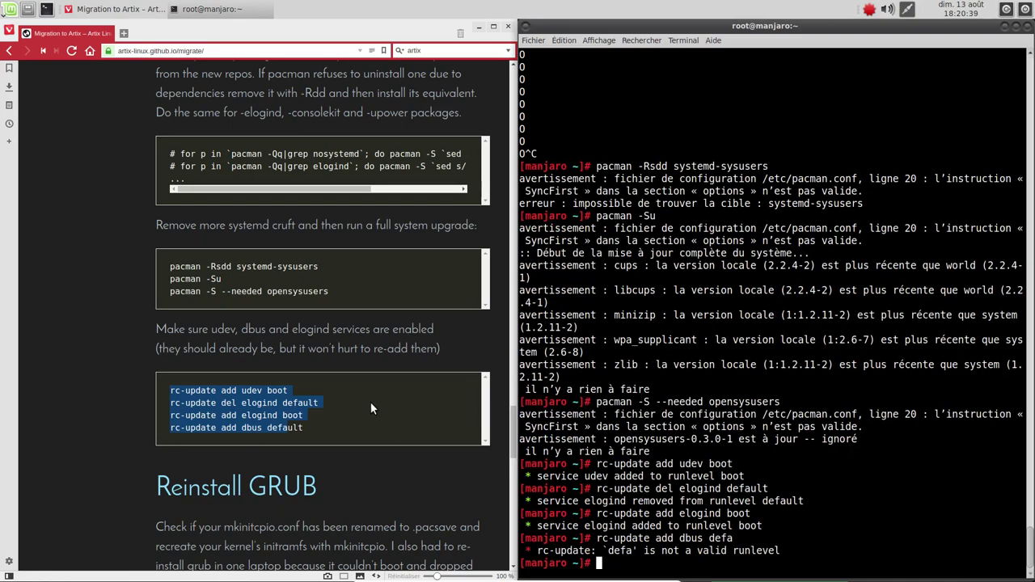
- Recall the truncated dbus command, complete it as rc-update add dbus default and run it
key("Up")
type("ult")
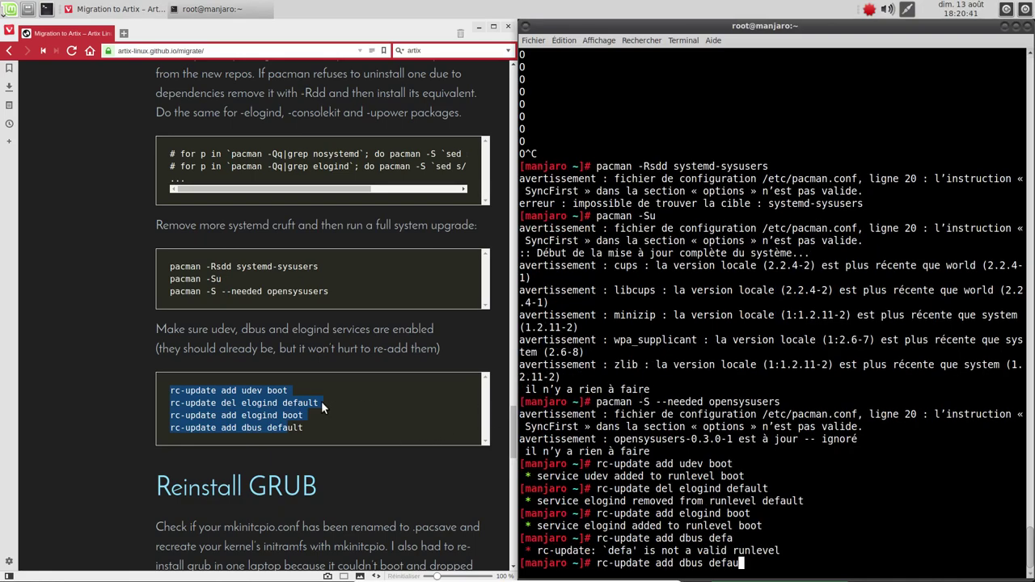
key("Return")
- Copy the guide's mkinitcpio -p linux command, change the preset to linux-lts and run it to rebuild the initramfs
scroll(252, 384, "down", 5)
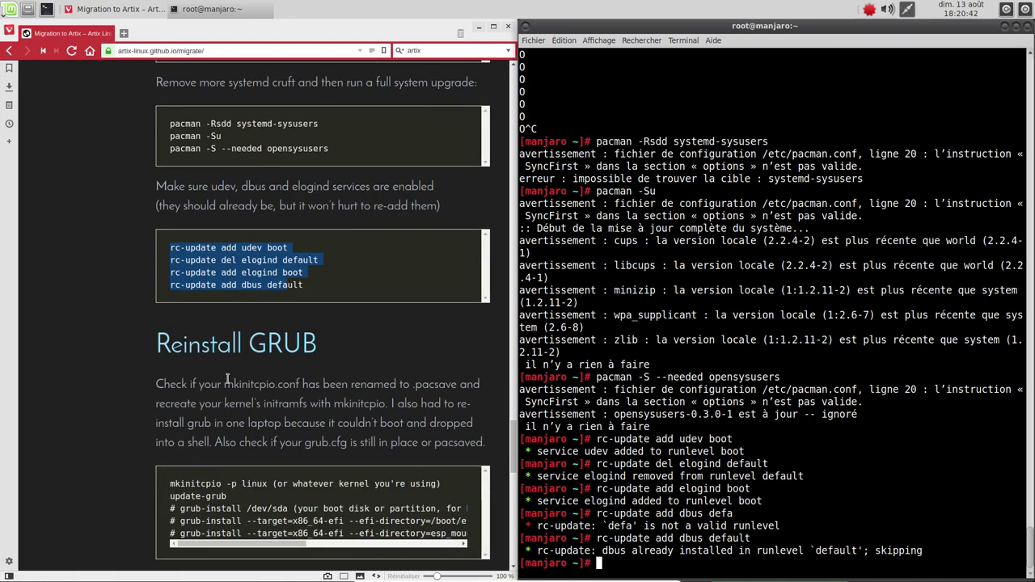
triple_click(171, 396)
left_click(211, 397)
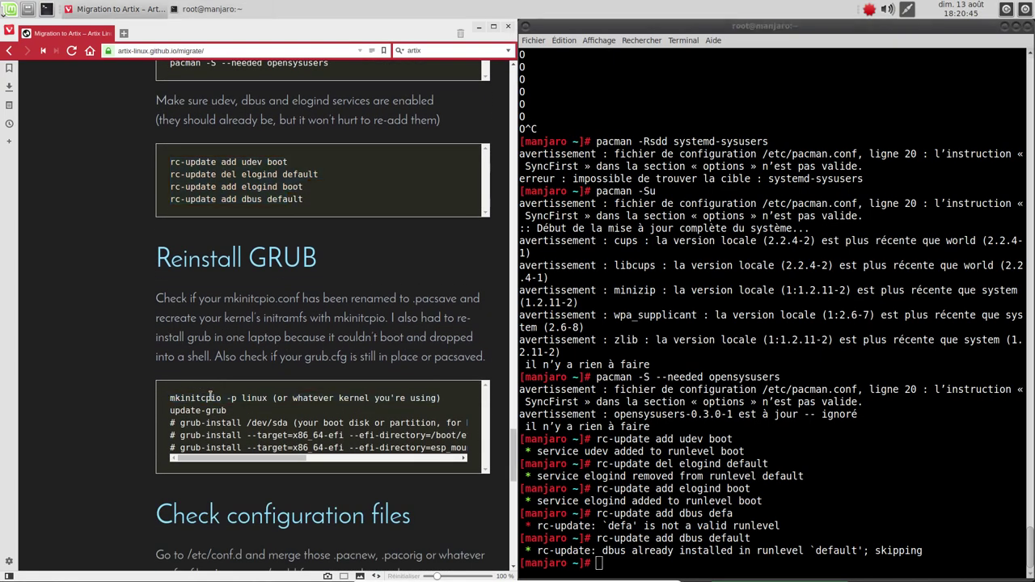
left_click_drag(170, 397, 272, 397)
right_click(834, 323)
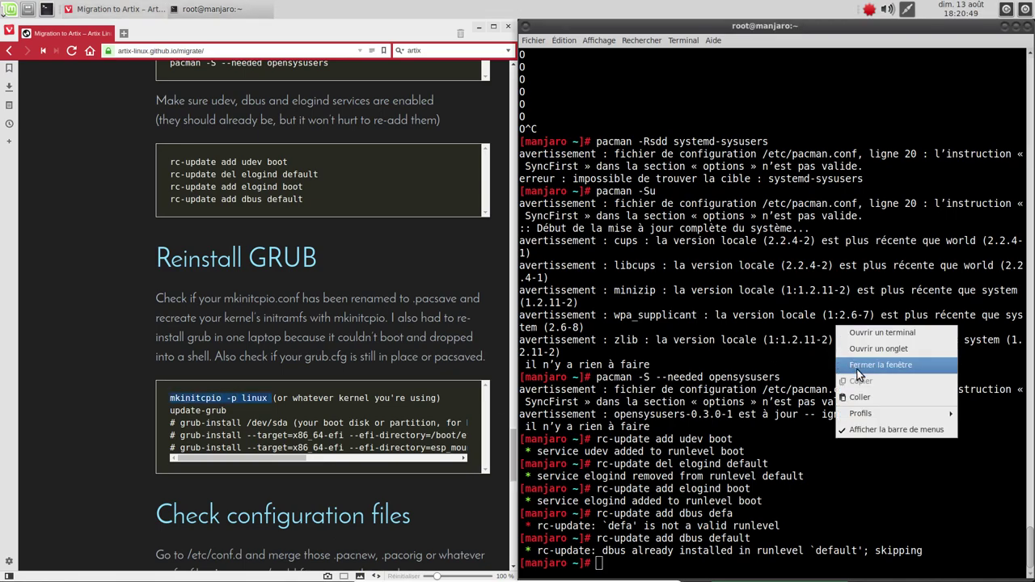
left_click(861, 396)
key("BackSpace")
type("-lts")
key("Return")
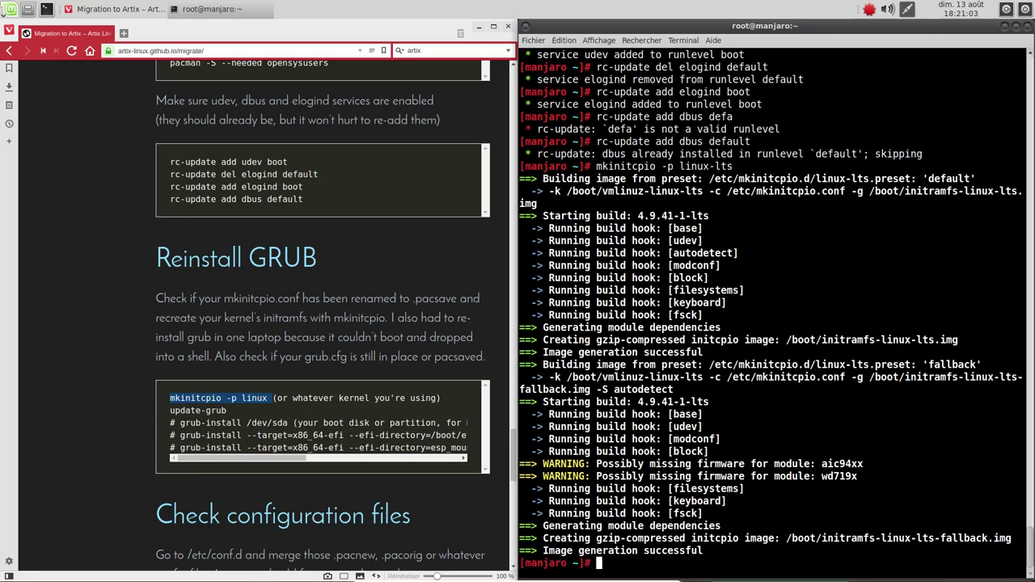
- Copy update-grub from the guide's Reinstall GRUB section and run it in the terminal
triple_click(204, 412)
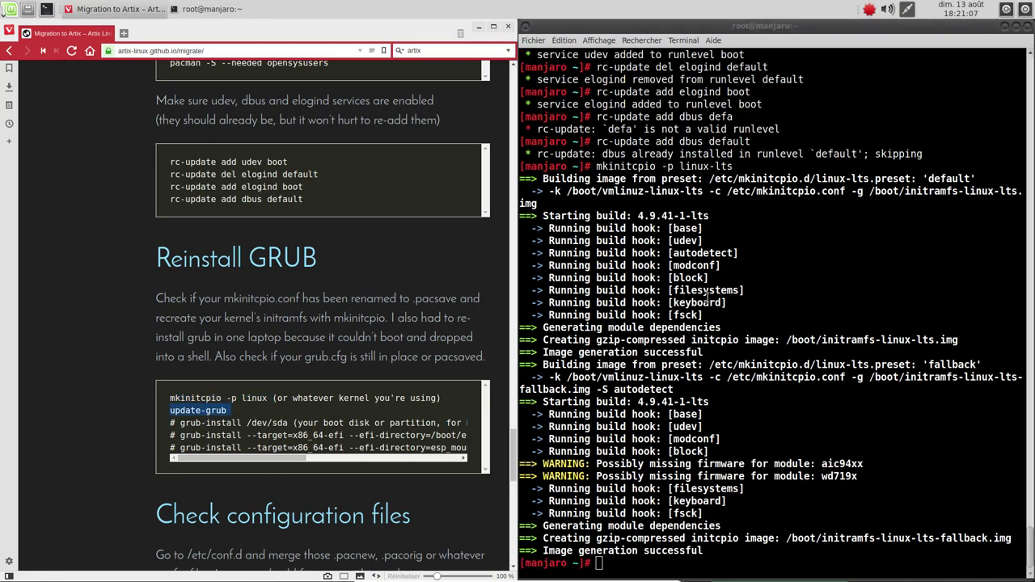
right_click(733, 283)
left_click(741, 357)
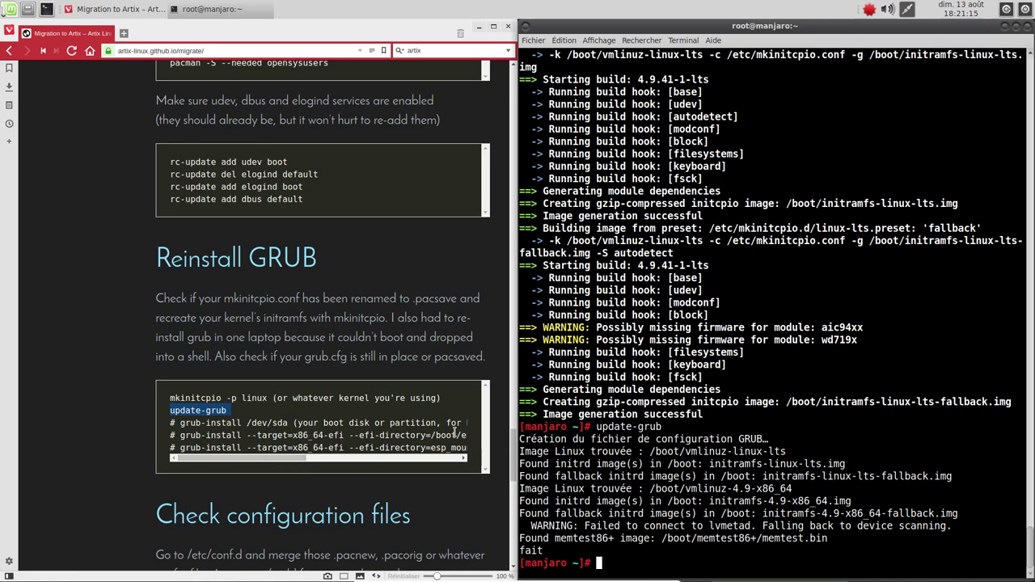
- Verify that the init program exists, as the guide asks, by running file /sbin/init in the terminal
scroll(356, 432, "down", 1)
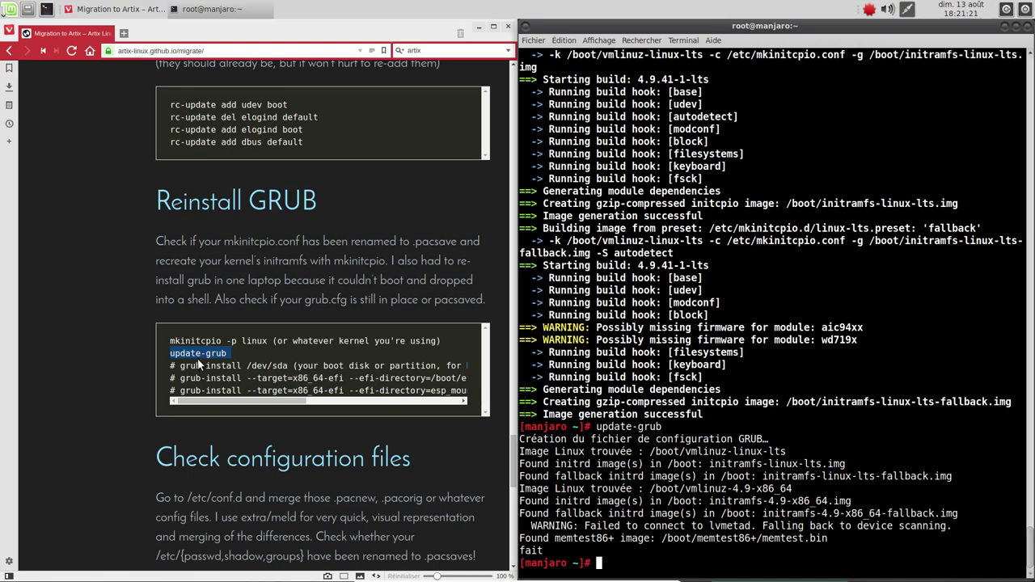
scroll(198, 365, "down", 3)
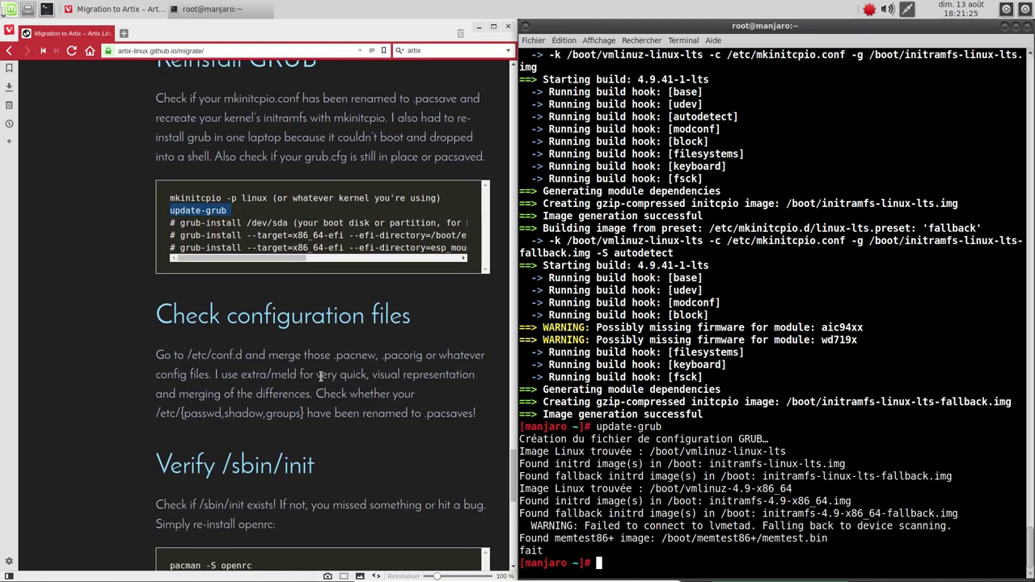
scroll(321, 376, "down", 2)
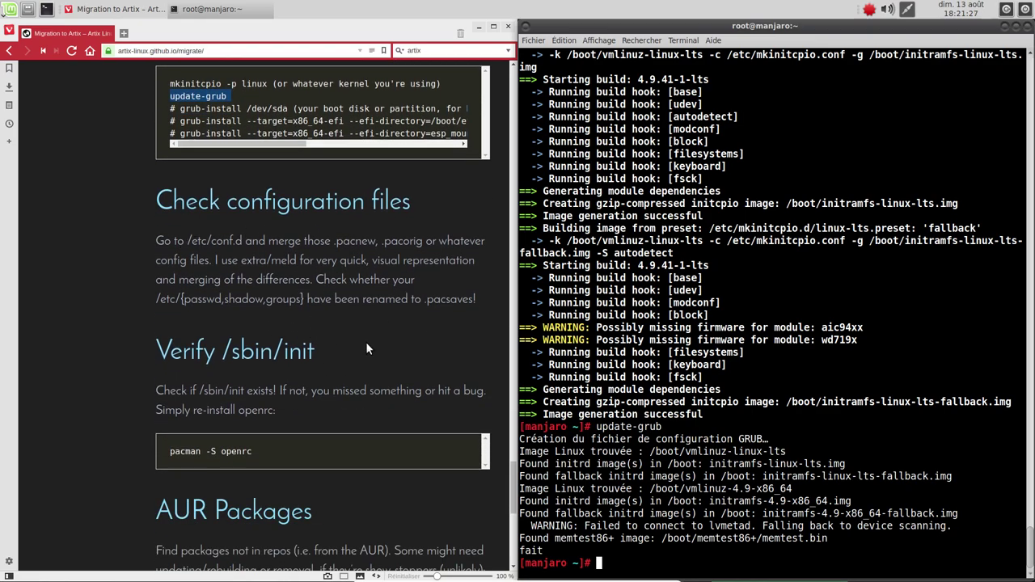
scroll(356, 346, "down", 2)
triple_click(225, 364)
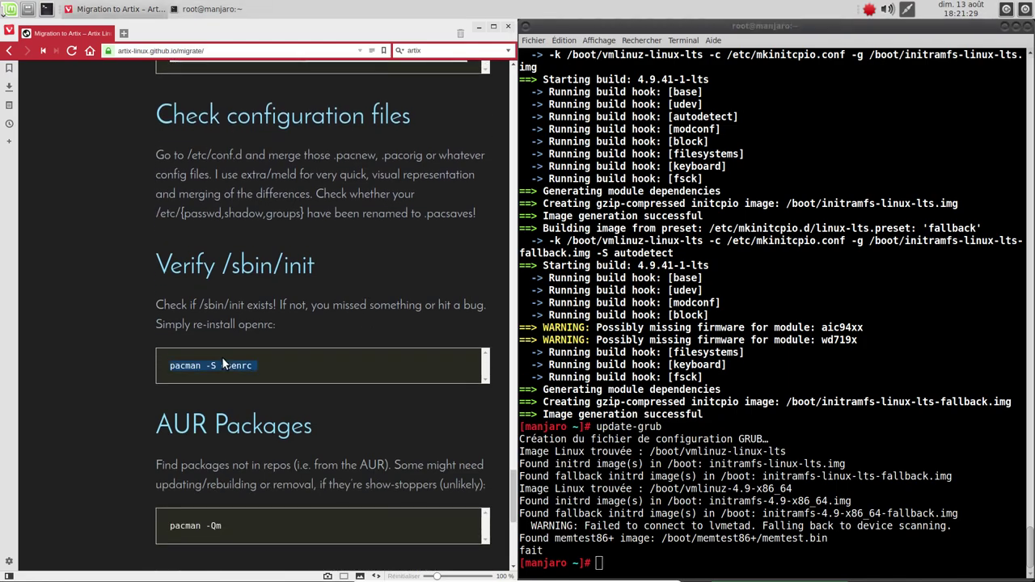
left_click(754, 323)
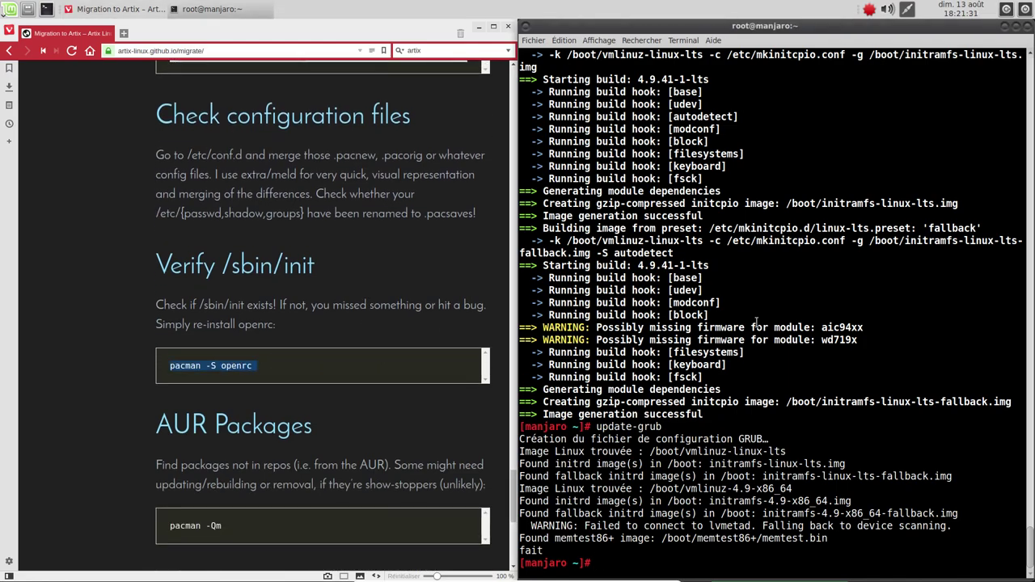
type("ls")
key("BackSpace")
key("BackSpace")
key("BackSpace")
type("file /sbin/init")
key("Return")
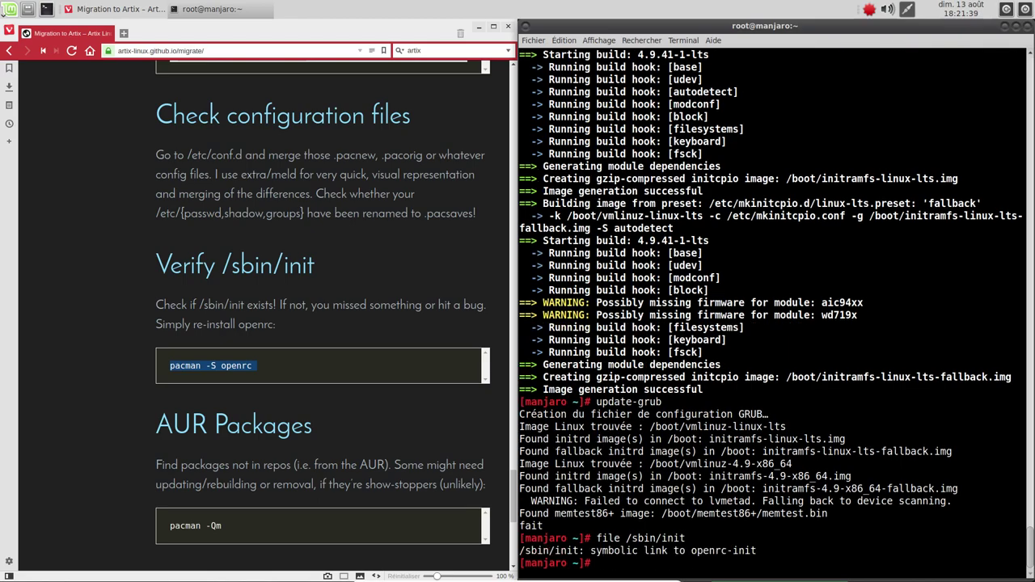
- Copy pacman -Qm from the guide's AUR Packages section and run it to list packages outside the repositories
scroll(220, 378, "down", 1)
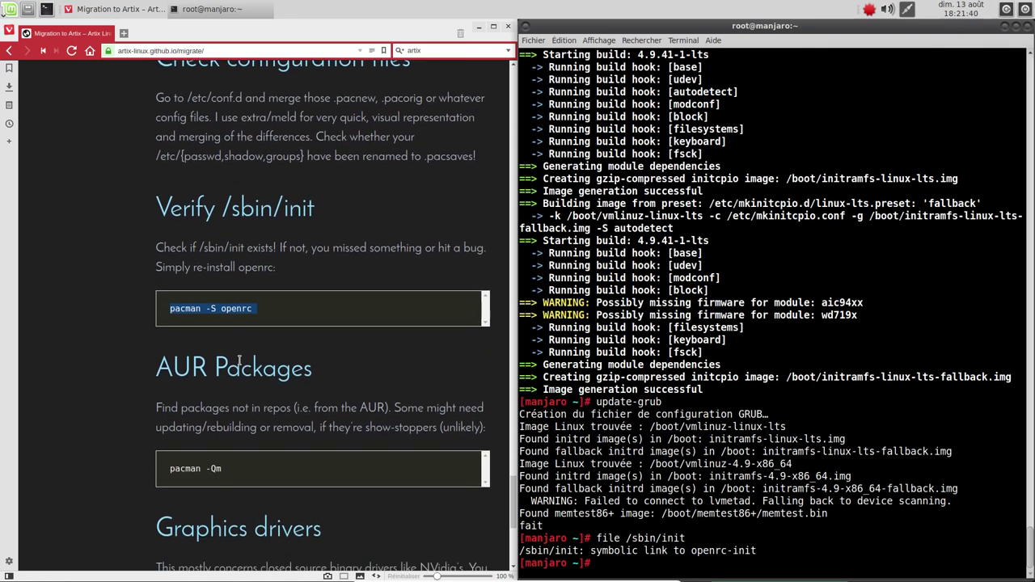
triple_click(198, 472)
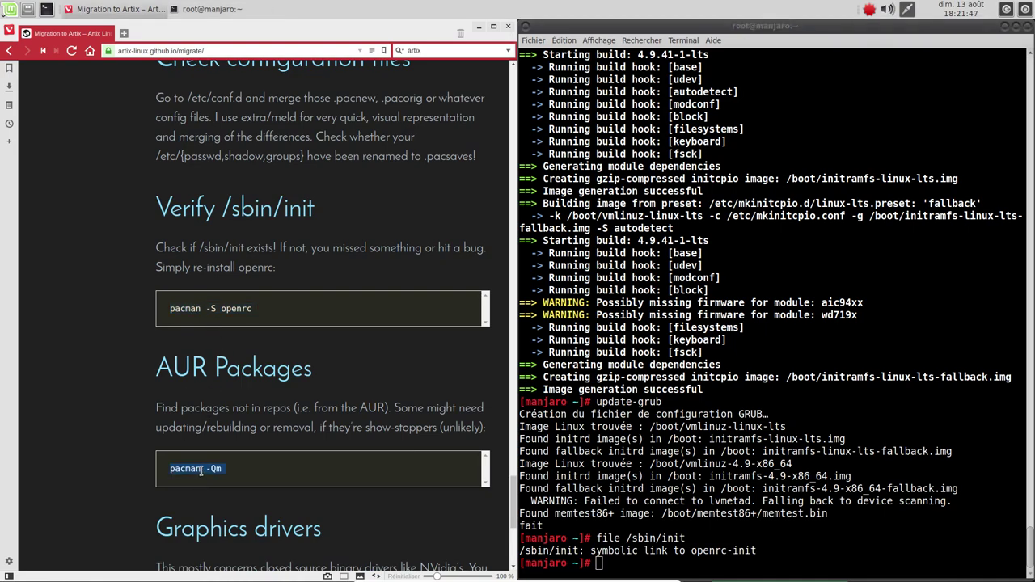
right_click(657, 324)
left_click(682, 389)
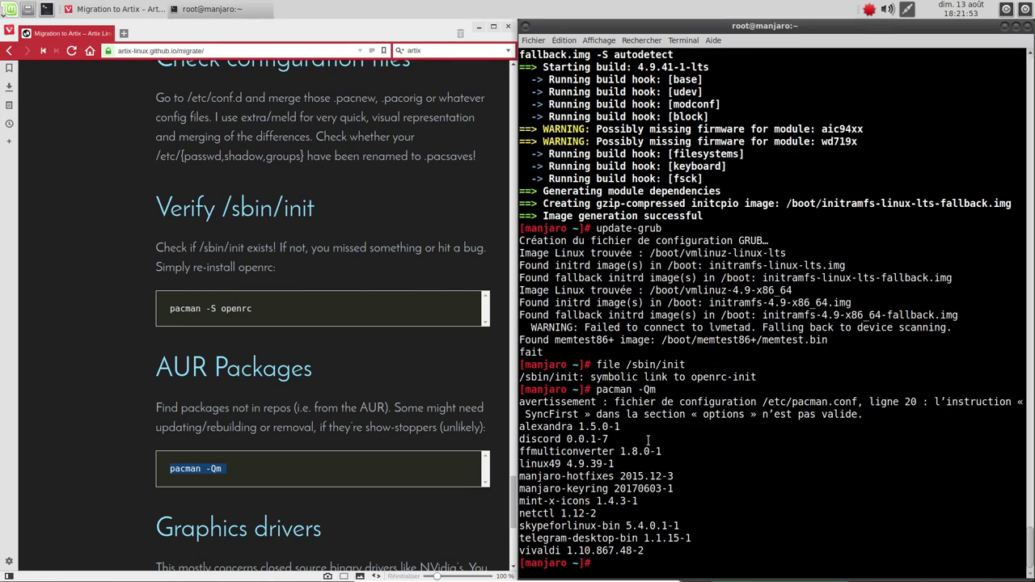
left_click(314, 426)
scroll(313, 427, "down", 5)
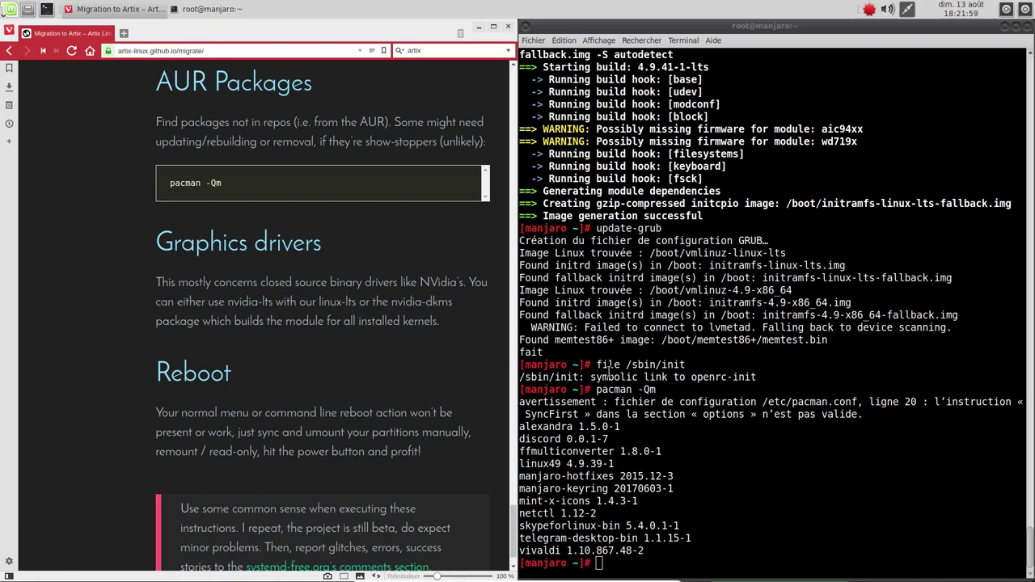
left_click(635, 377)
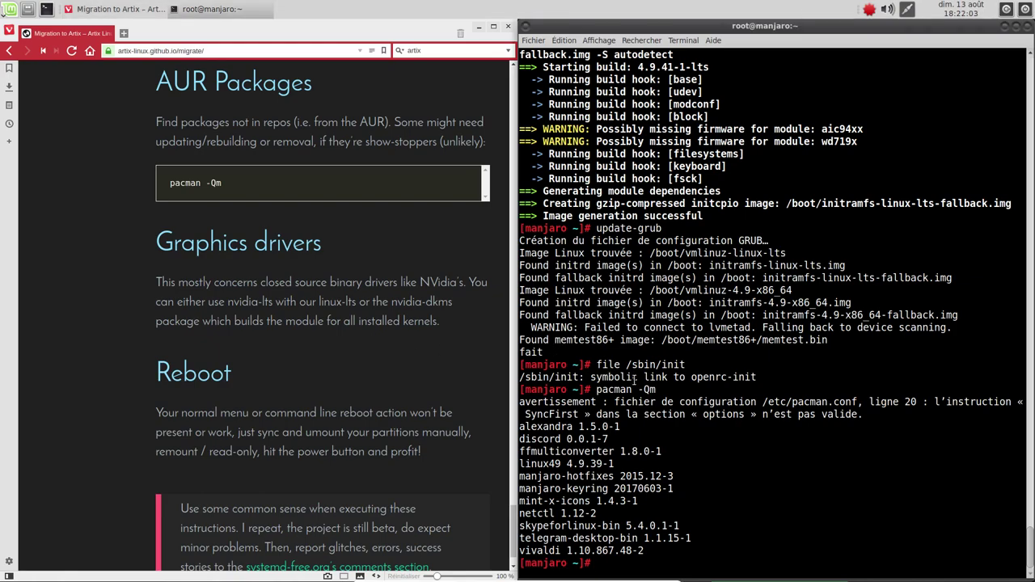
- Open the graphical package manager, search the repositories for virtualbox and select the virtualbox-host-dkms entry
left_click(870, 9)
right_click(870, 10)
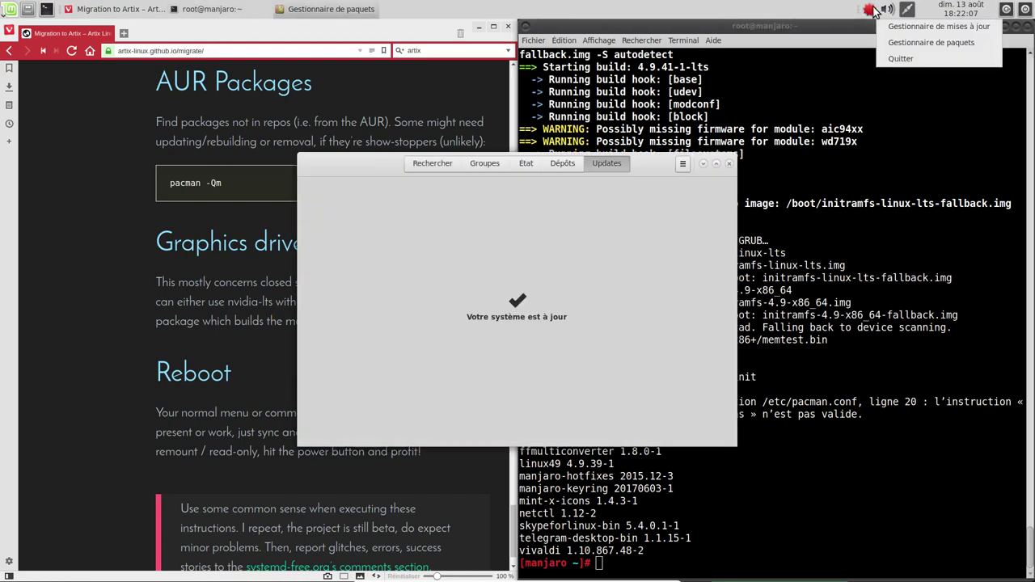
left_click(686, 227)
left_click(432, 166)
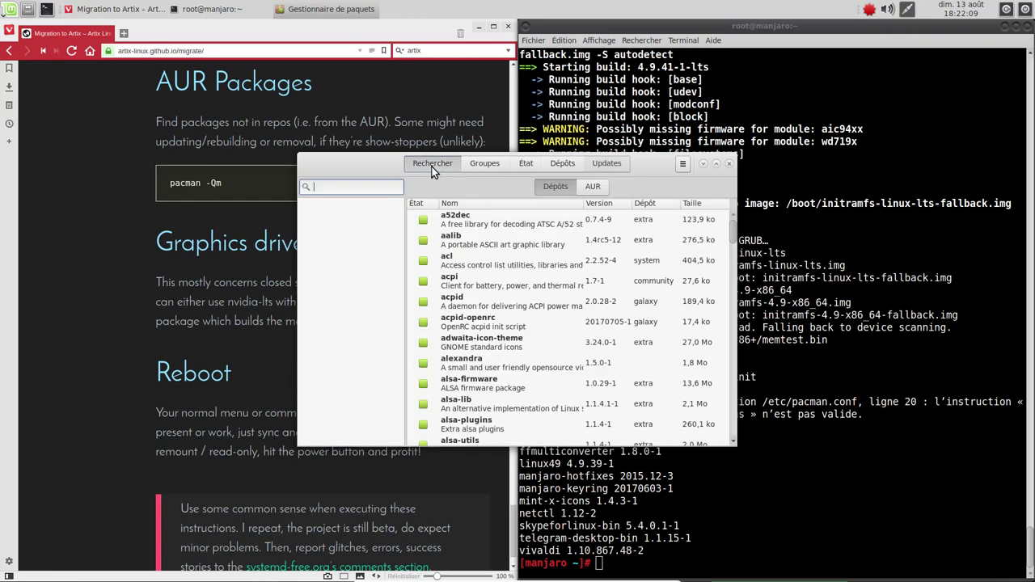
type("virtualbox")
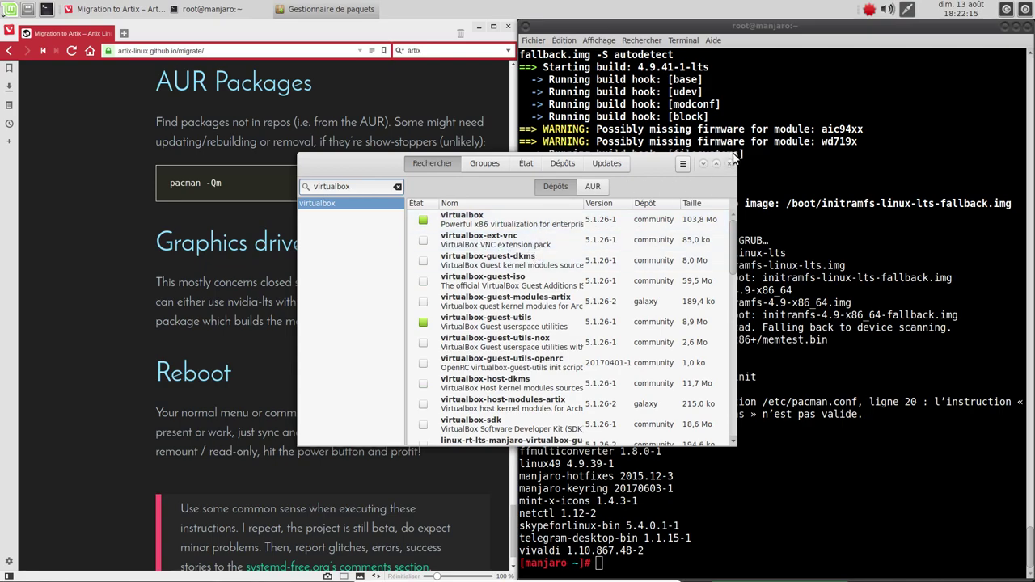
left_click(526, 385)
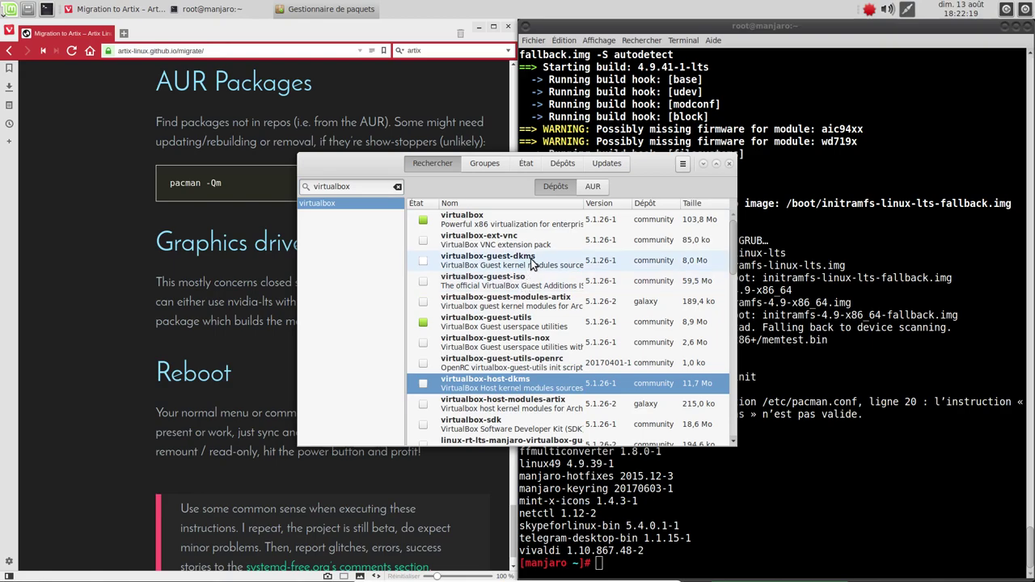
- Look through the virtualbox search results for the guest and host module packages, including the Artix variants and virtualbox-guest-utils-openrc
left_click(536, 300)
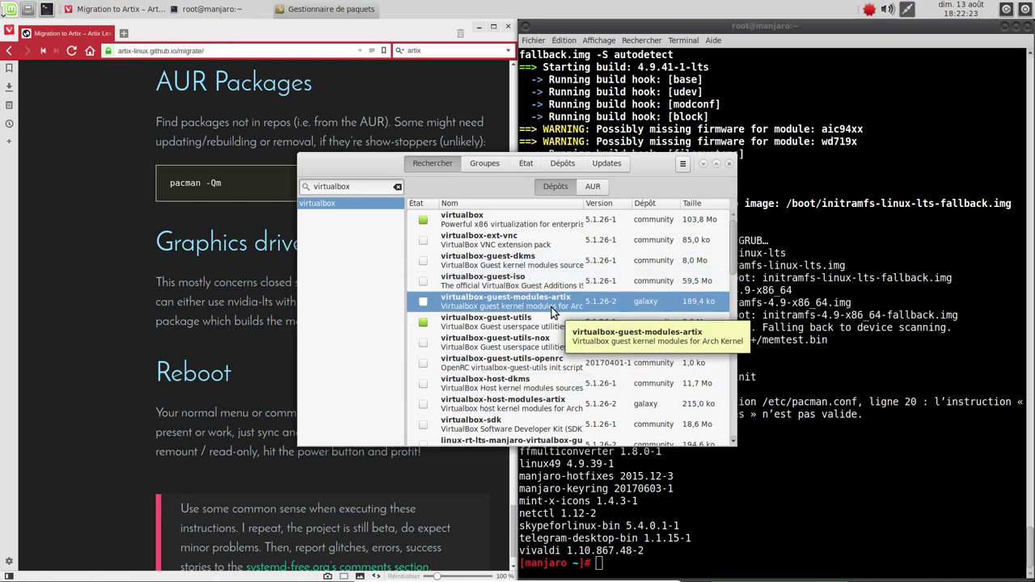
scroll(552, 308, "down", 3)
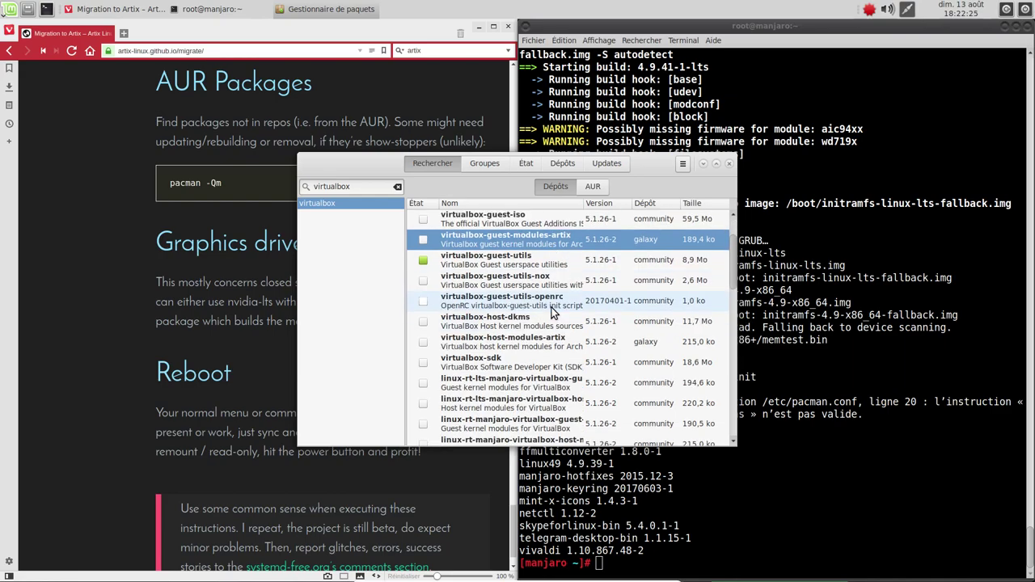
scroll(552, 316, "down", 1)
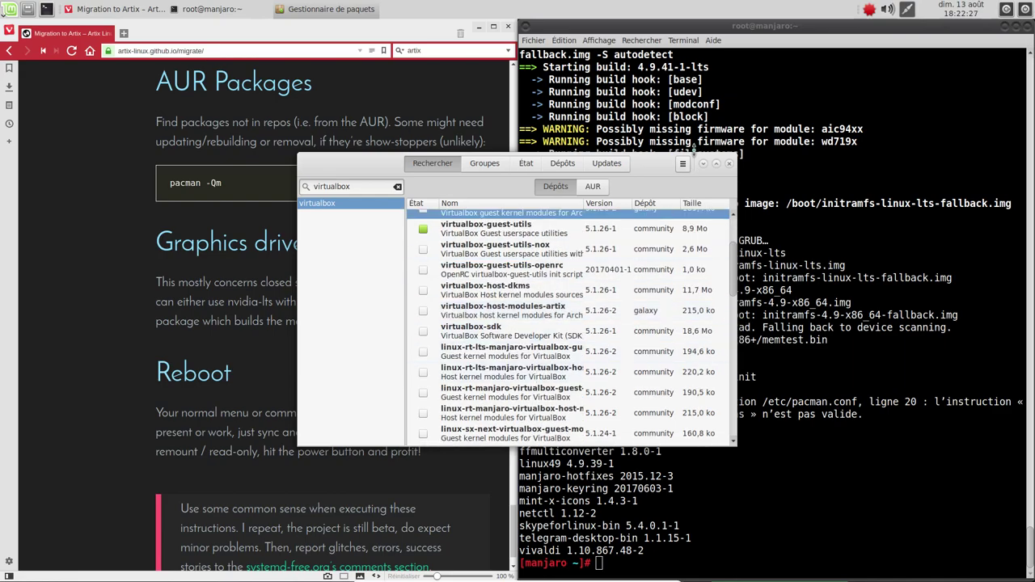
left_click(716, 163)
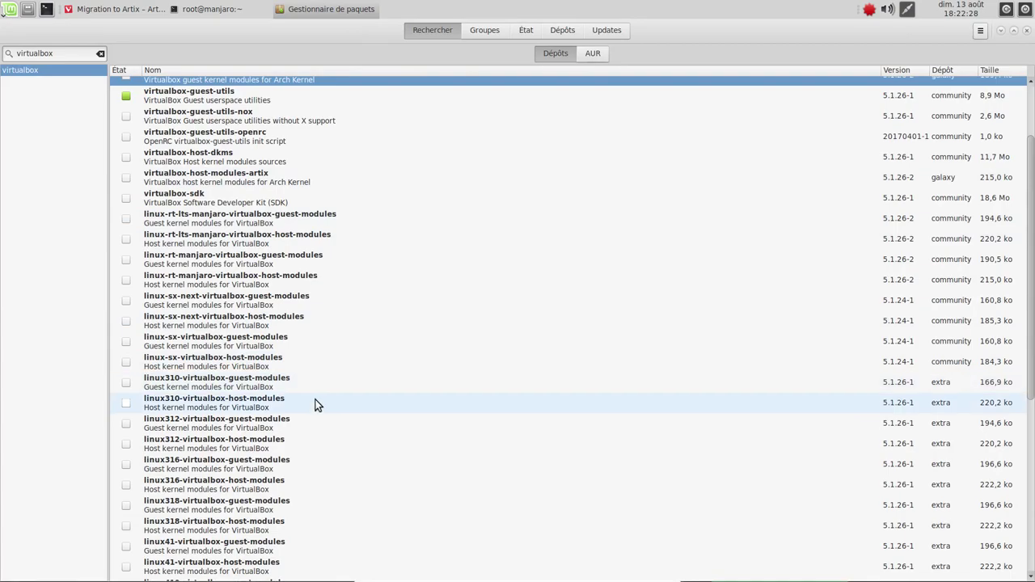
scroll(315, 399, "down", 5)
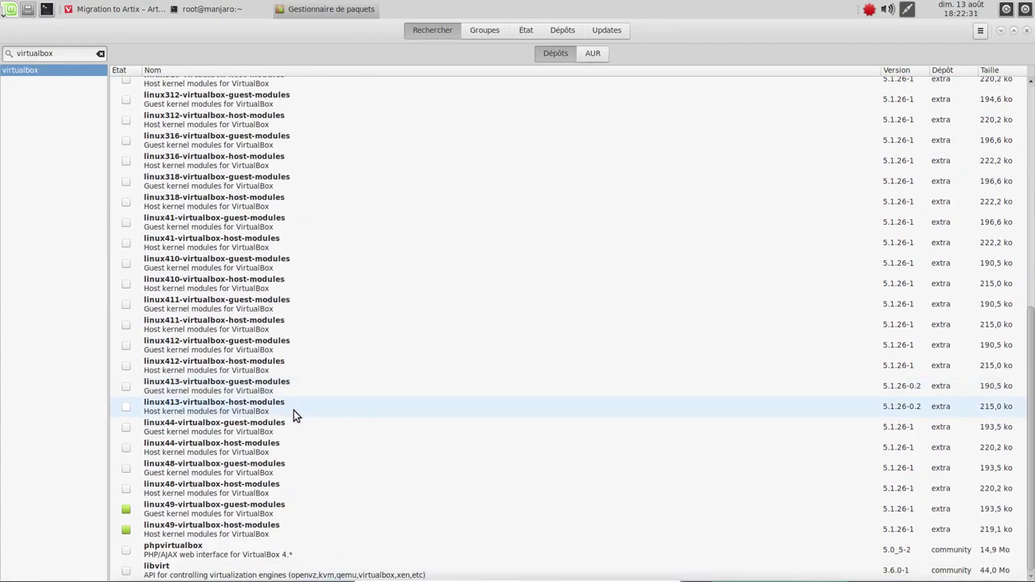
scroll(288, 404, "up", 3)
left_click(221, 122)
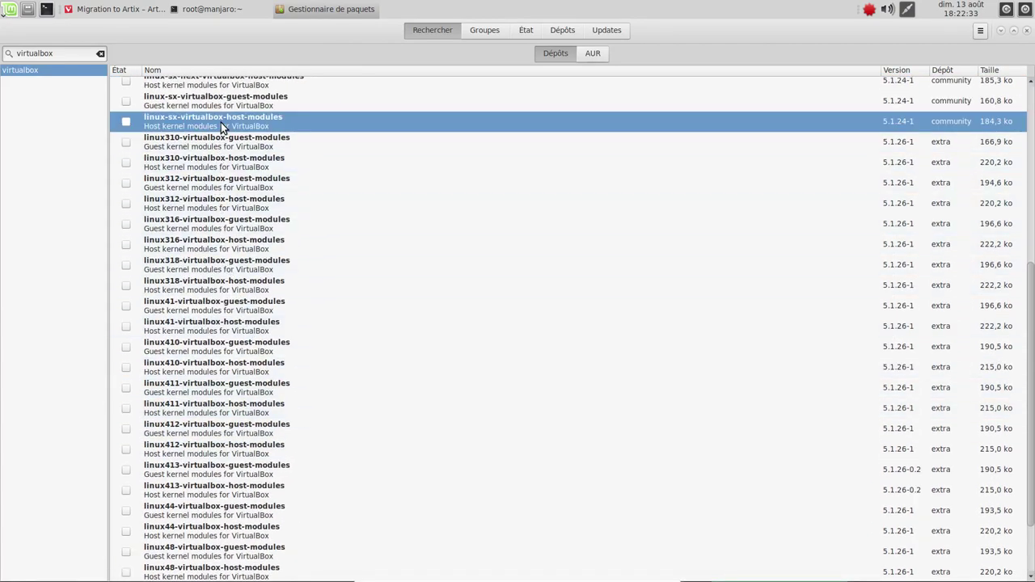
scroll(226, 124, "up", 3)
scroll(216, 180, "up", 3)
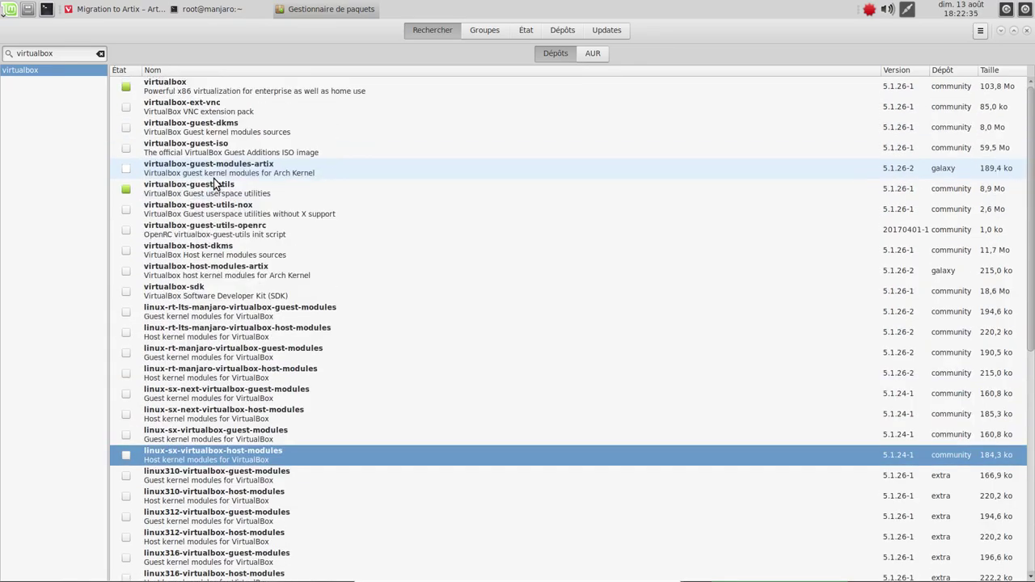
left_click(248, 235)
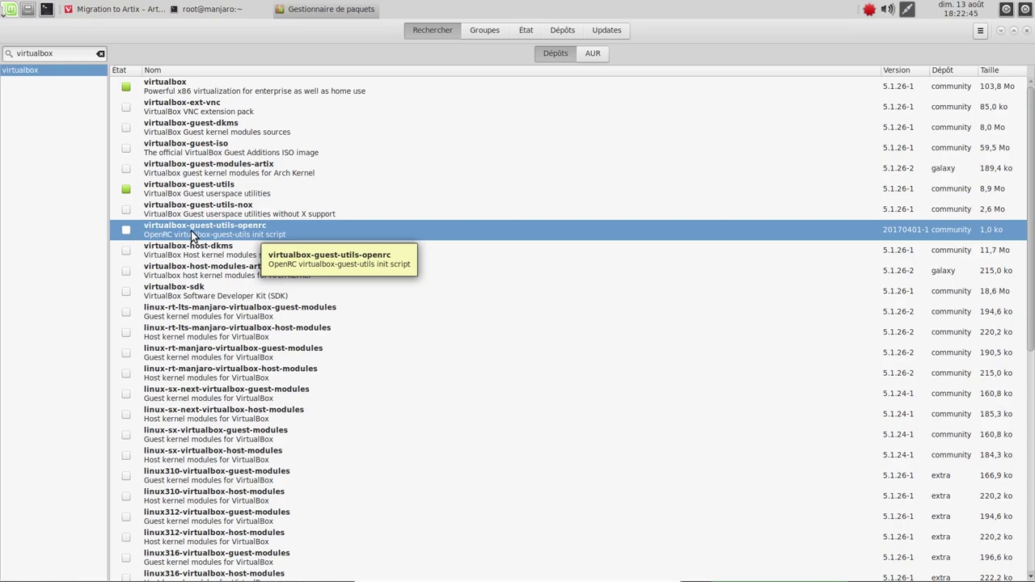
- Mark virtualbox-guest-modules-artix for installation, apply the pending operation and confirm the transaction
left_click(220, 179)
right_click(229, 176)
left_click(228, 212)
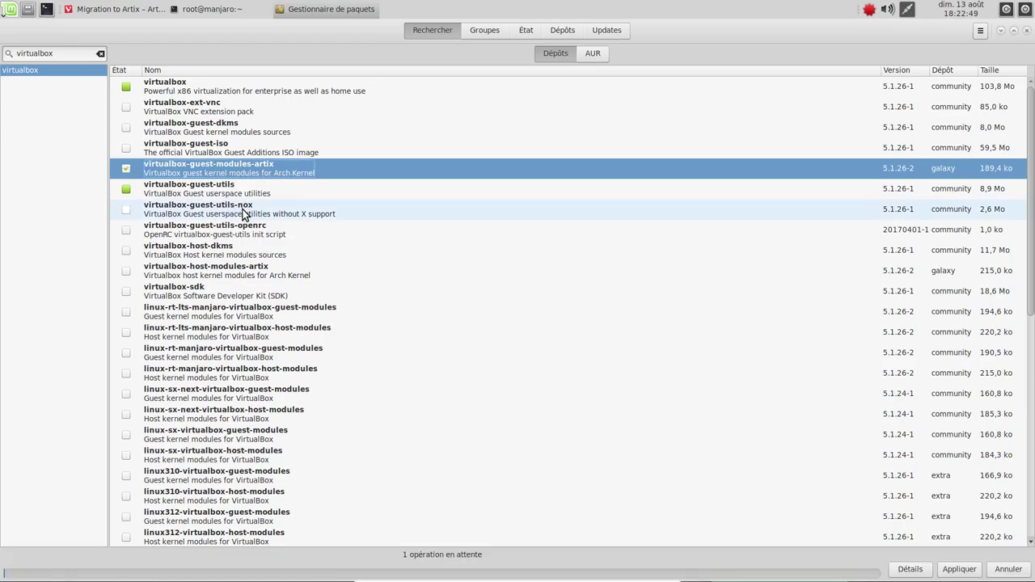
left_click(958, 569)
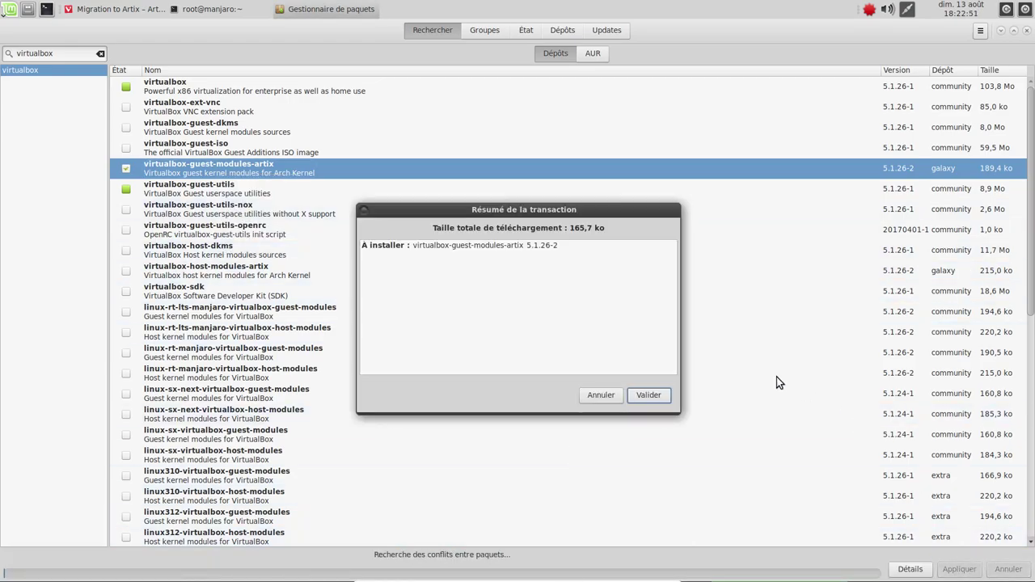
left_click(660, 395)
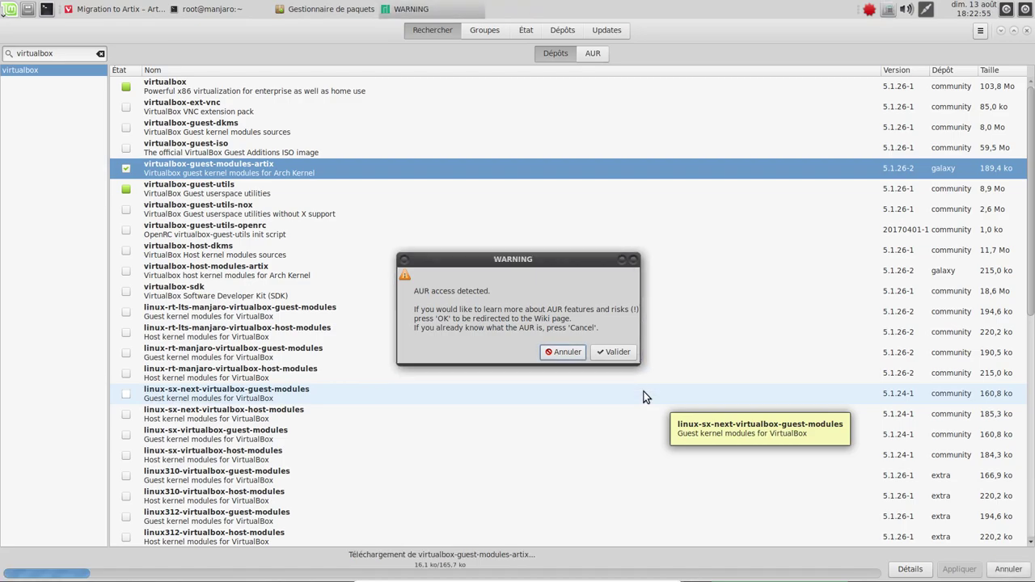
- Acknowledge both AUR warnings and close the package manager and the Arch User Repository wiki window
left_click(613, 355)
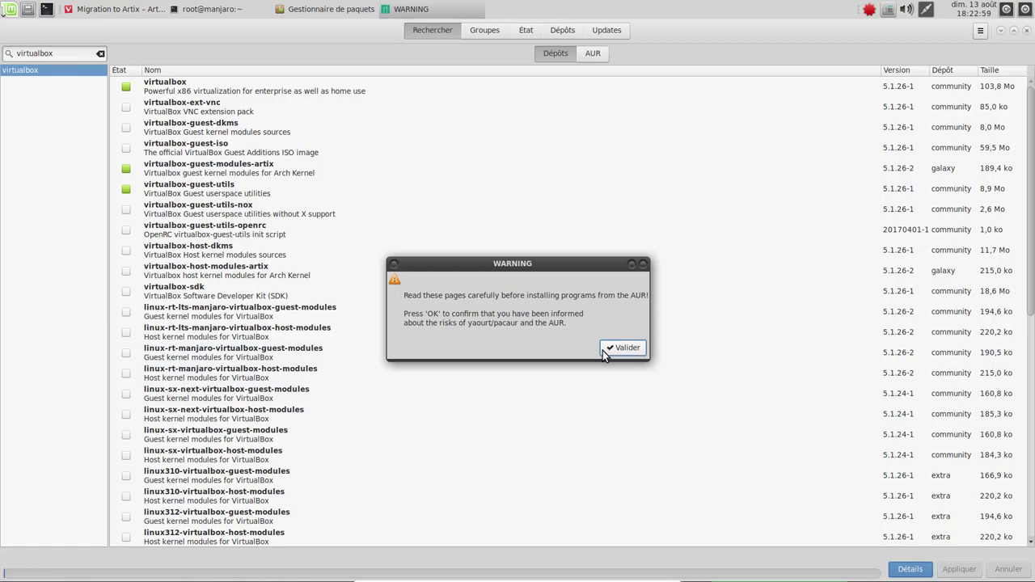
left_click(622, 347)
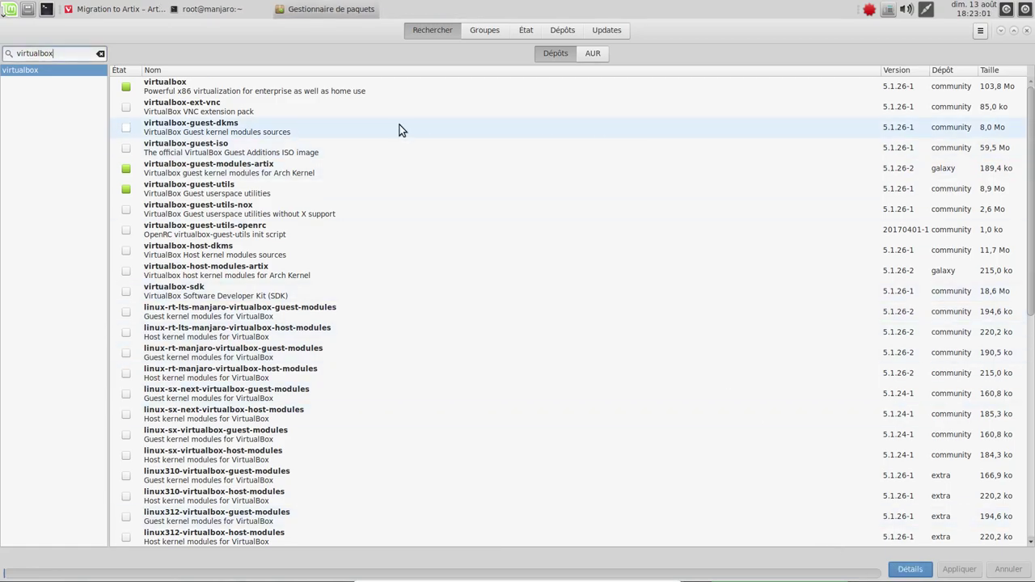
left_click(1015, 30)
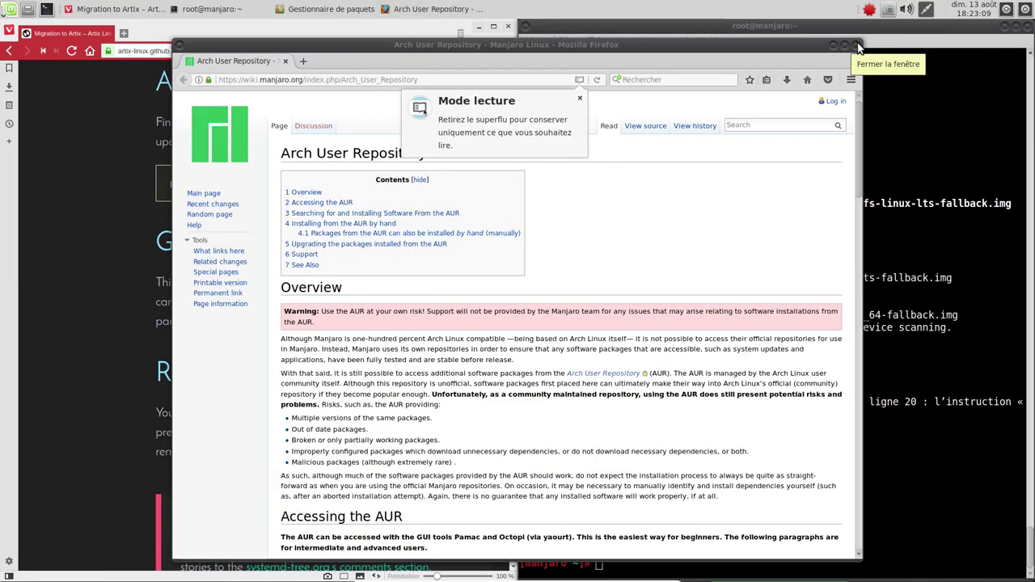
left_click(859, 46)
key("alt+F4")
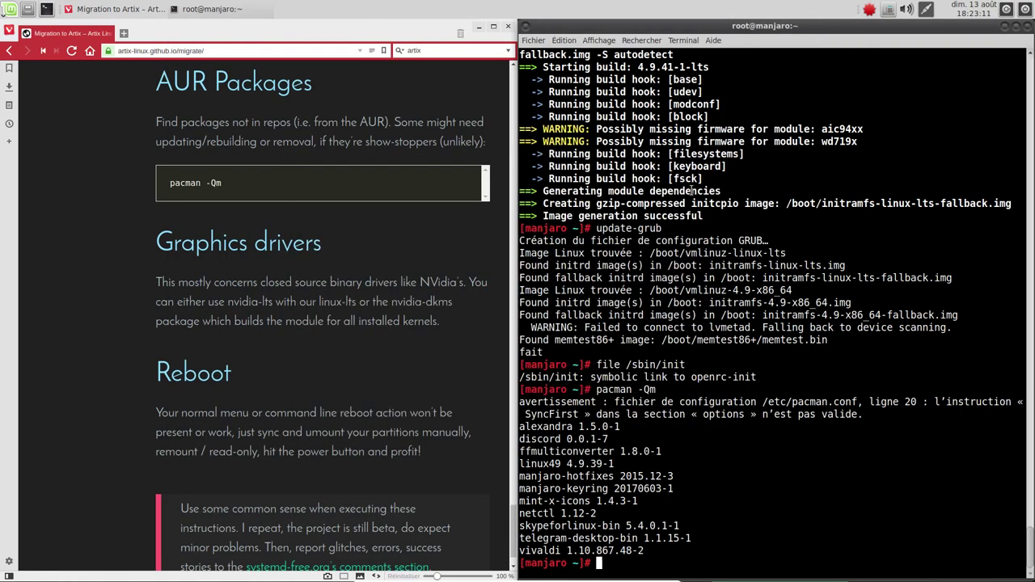
- Read the guide's Reboot section and try to restart the system by running reboot in the terminal
left_click(371, 394)
scroll(371, 379, "down", 1)
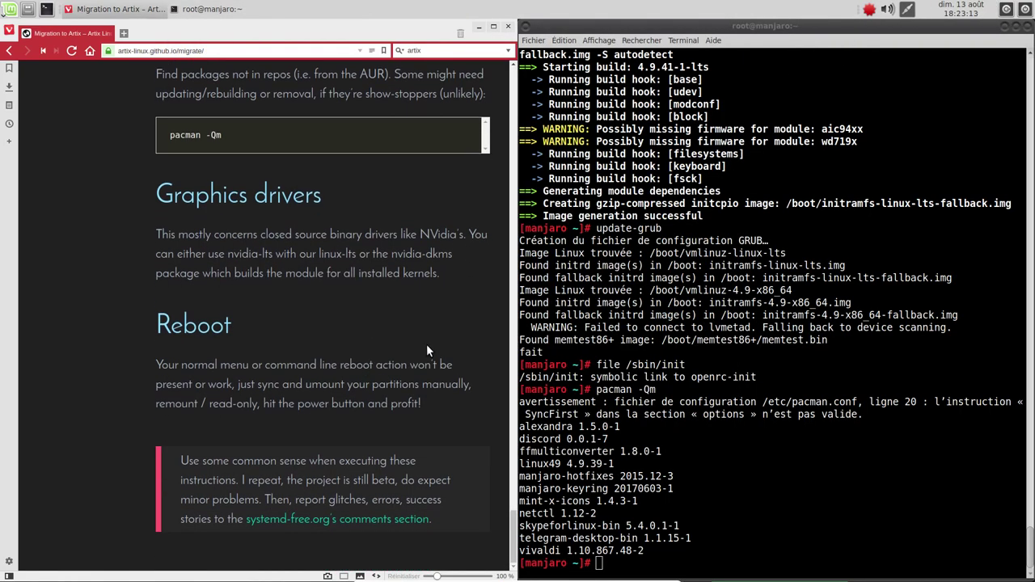
left_click(646, 248)
type("reboot")
key("Return")
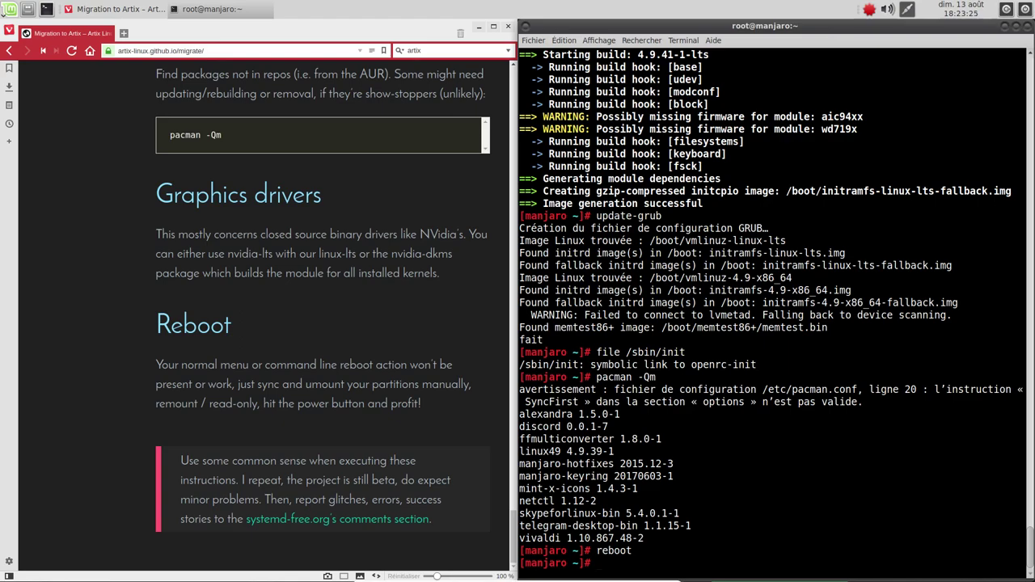
key("Return")
key("Return")
key("Return")
key("Return")
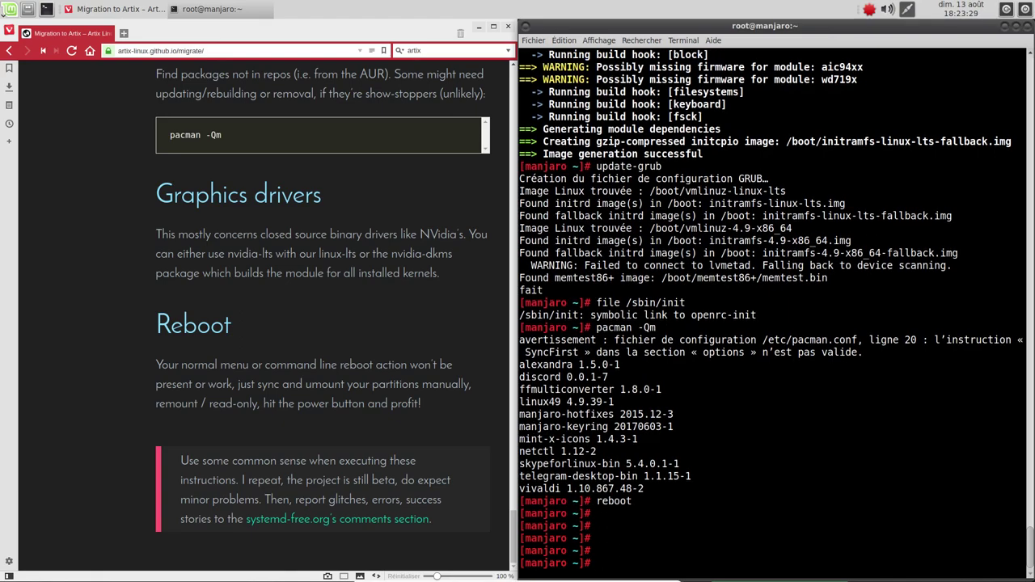
- Sync the disks by running echo s > /proc/sysrq-trigger in the terminal
type("echo")
type("pro")
key("BackSpace")
key("BackSpace")
key("BackSpace")
type("proc/sys_r")
key("BackSpace")
key("BackSpace")
key("Tab")
key("Tab")
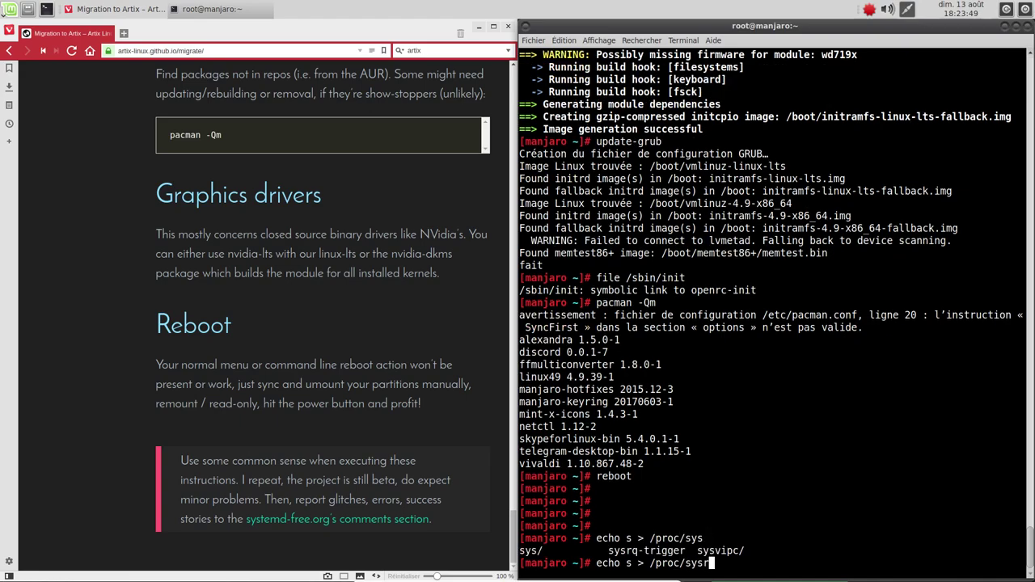
type("rq")
key("Tab")
key("Return")
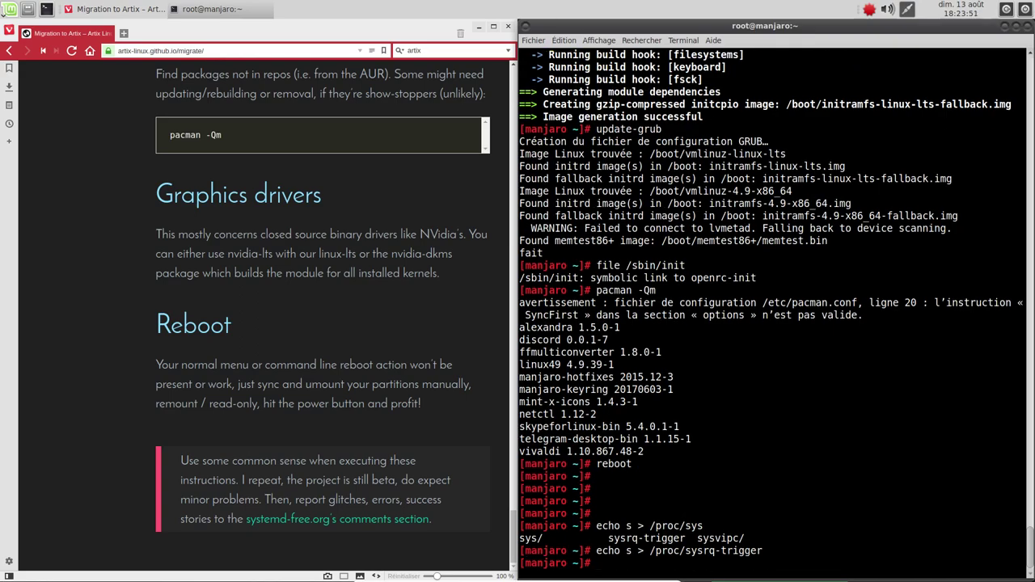
- Remount the file systems read-only by running echo u > /proc/sysrq-trigger
key("Up")
key("Left")
key("Left")
key("Left")
key("Left")
key("Left")
key("Left")
key("Left")
key("Left")
key("Left")
key("Left")
key("Left")
key("Left")
key("Left")
key("Left")
key("Left")
key("Left")
key("Left")
key("Left")
key("Left")
key("Left")
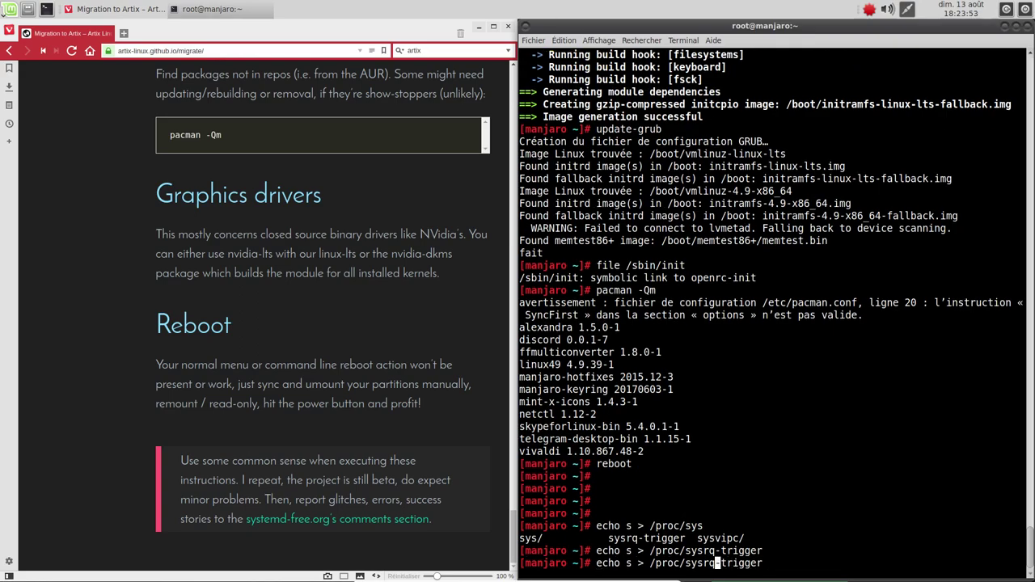
key("BackSpace")
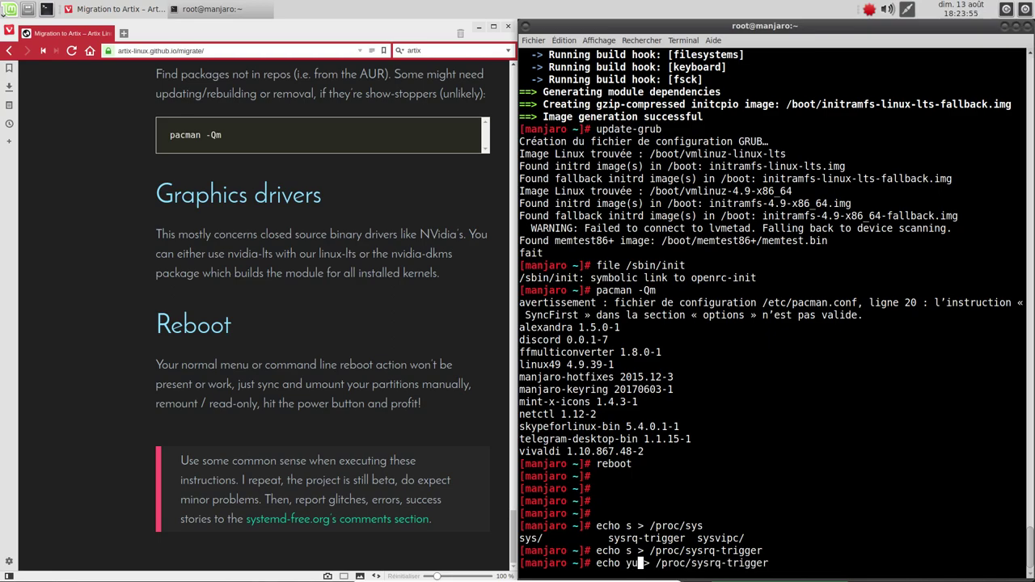
type("u")
key("Return")
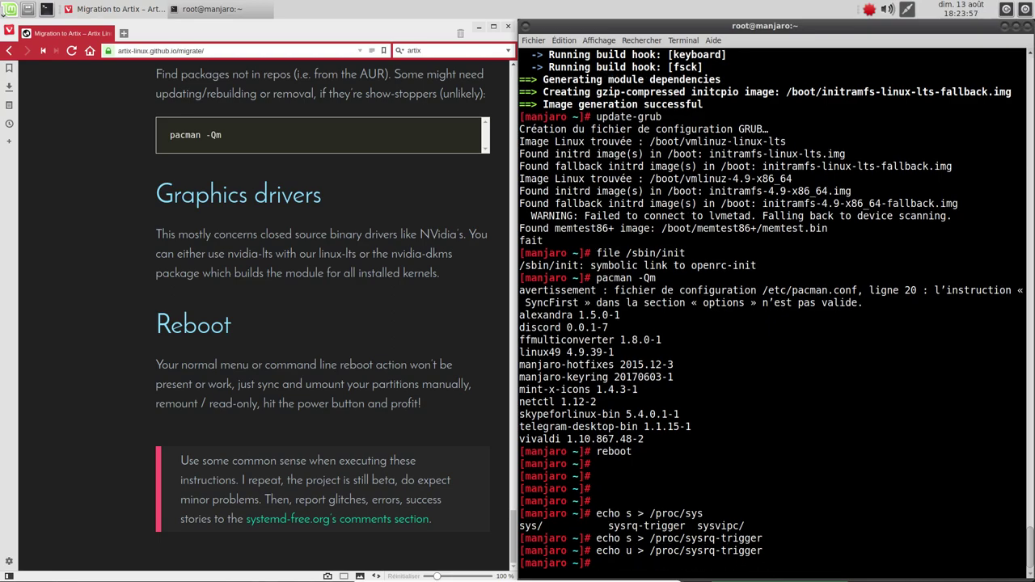
- Force the reboot by running echo b > /proc/sysrq-trigger and start the linux-lts system from the boot menu
key("Up")
key("Left")
key("Left")
key("Left")
key("Left")
key("Left")
key("Left")
key("Left")
key("Left")
key("Left")
key("Left")
key("Left")
key("Left")
key("Left")
key("Left")
key("Left")
key("Left")
key("Left")
key("Left")
key("Left")
key("Left")
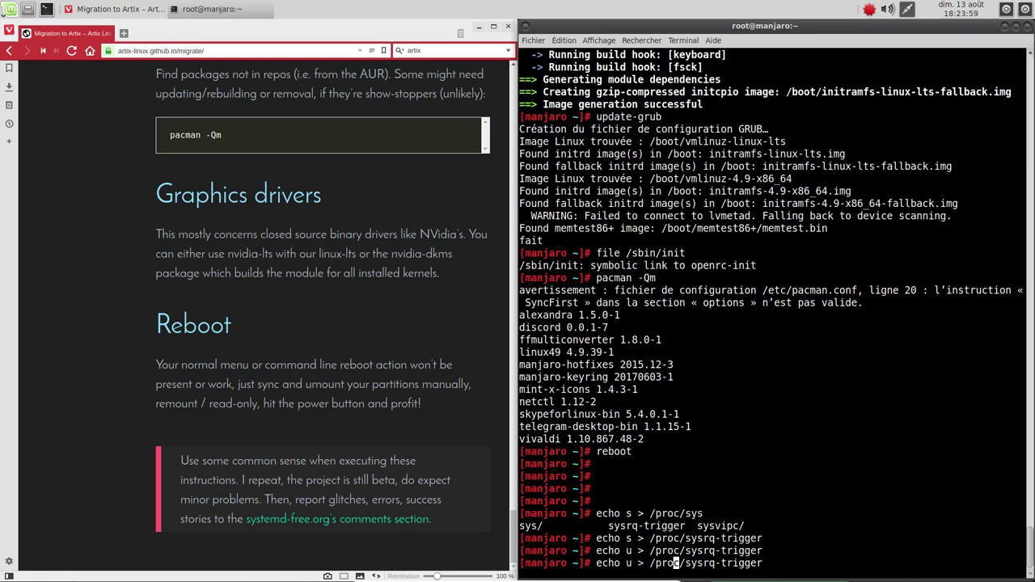
type("b")
key("Return")
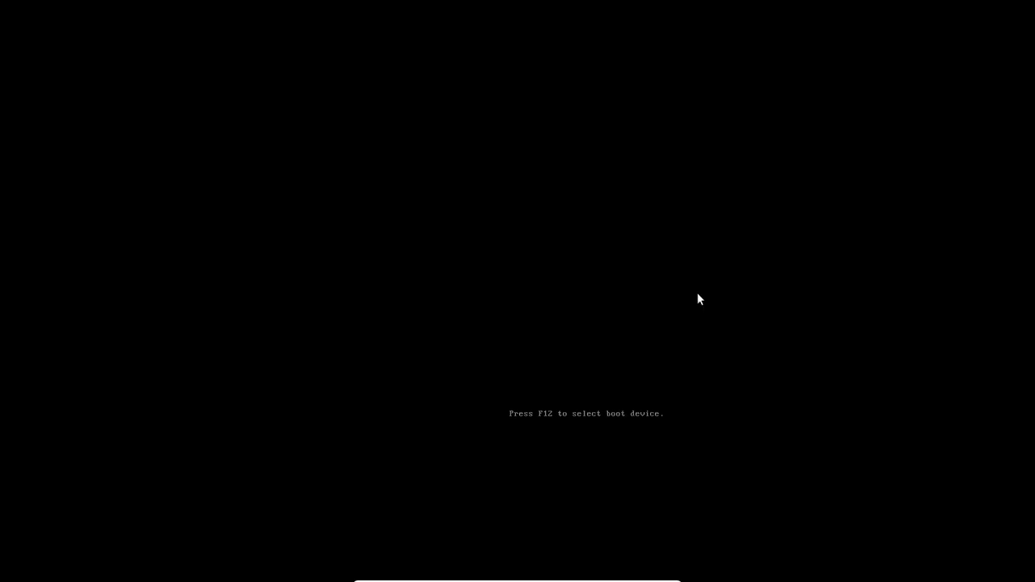
key("Return")
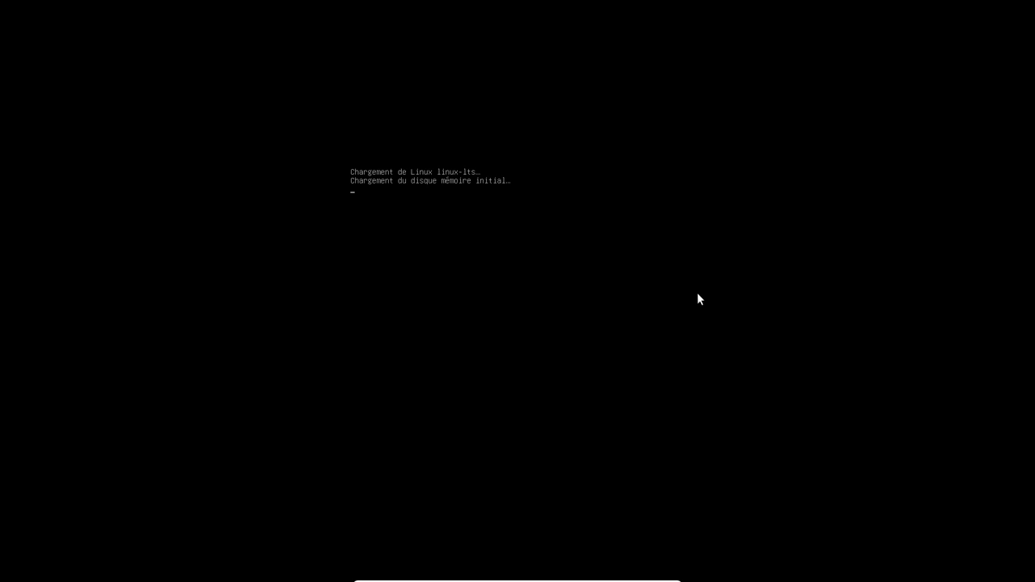
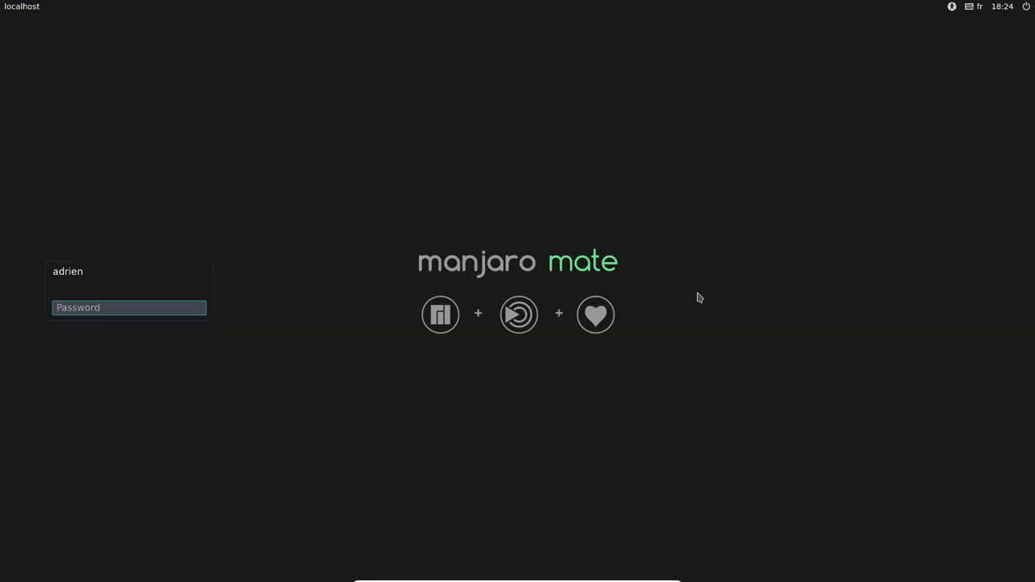
- Log in with the account password and keep the old names of the standard home folders
type("••••••••")
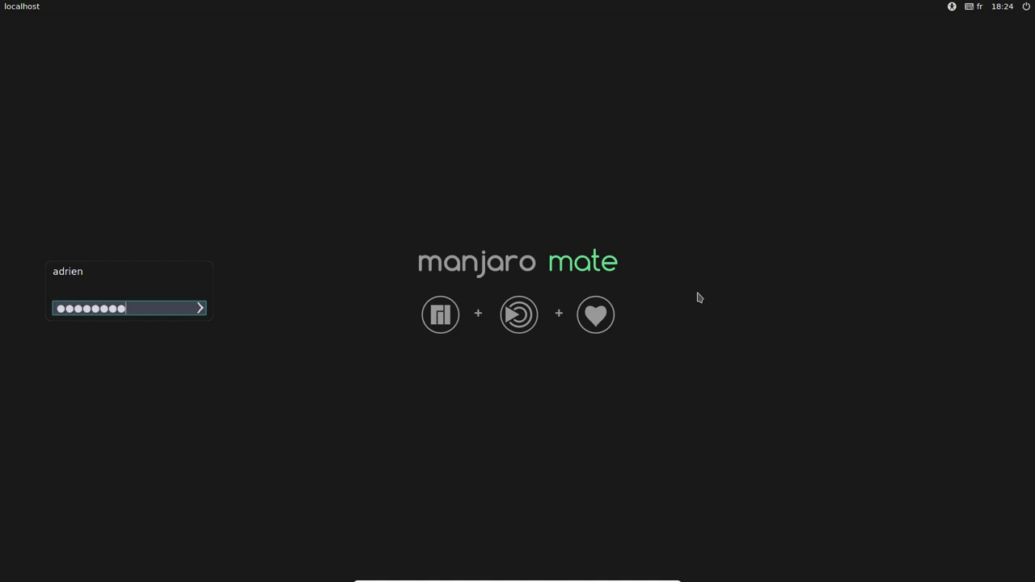
key("Return")
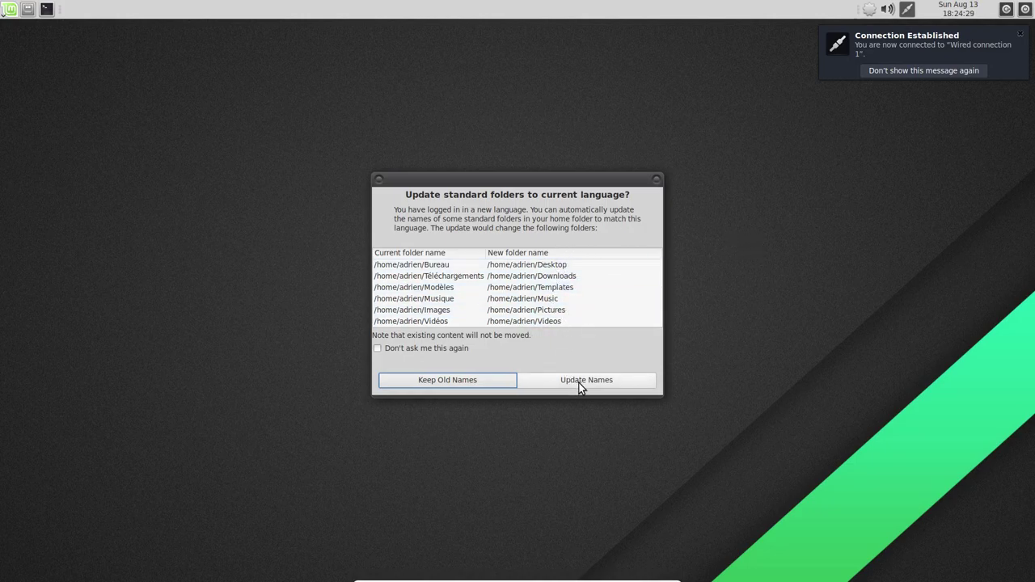
left_click(445, 383)
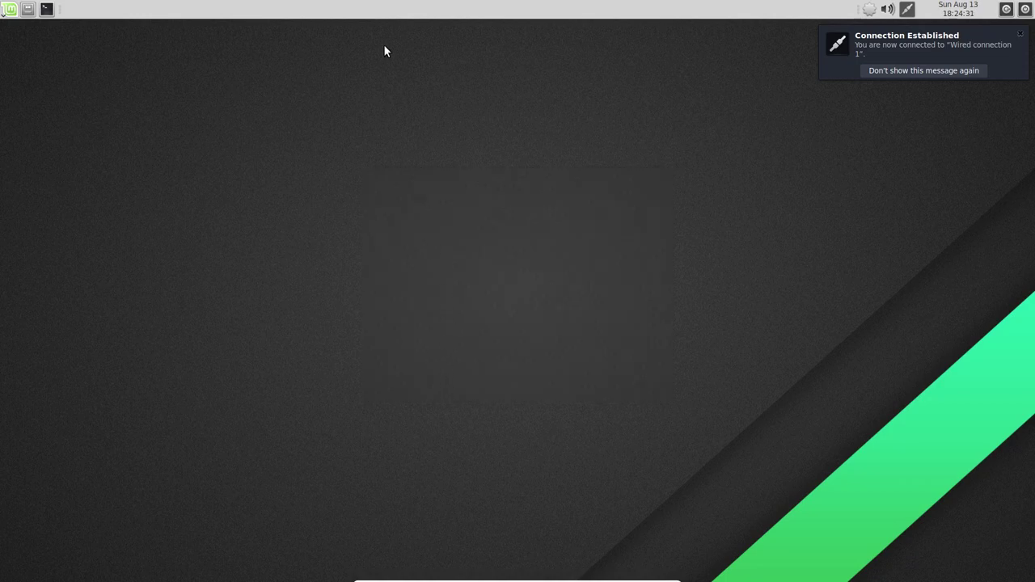
left_click(836, 30)
left_click(8, 9)
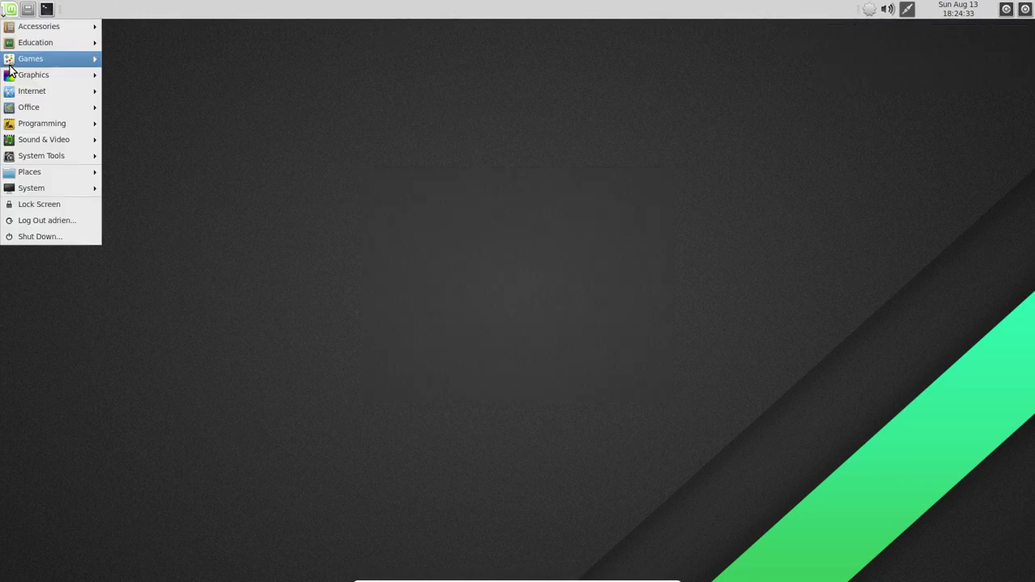
mouse_move(9, 65)
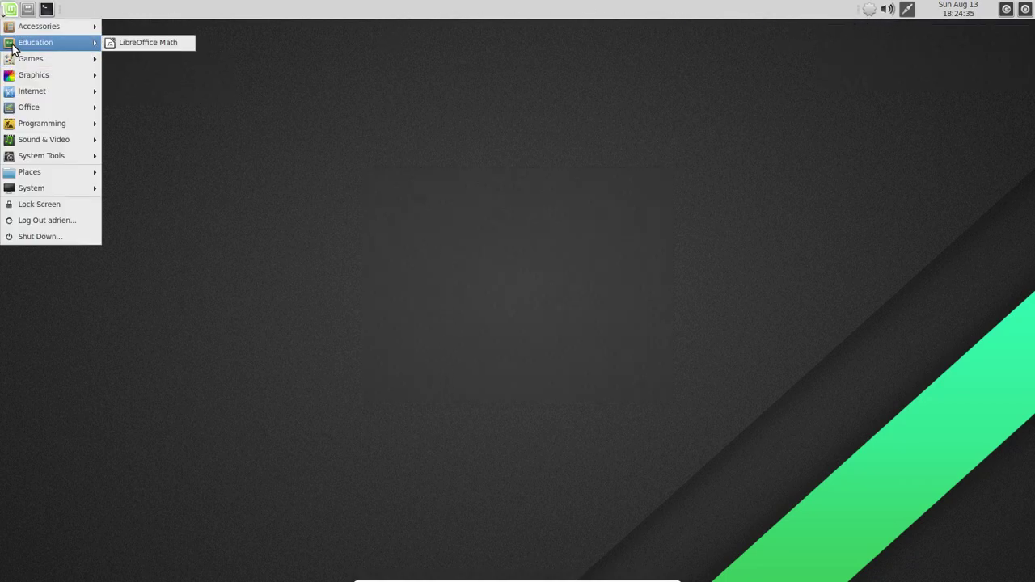
left_click(736, 166)
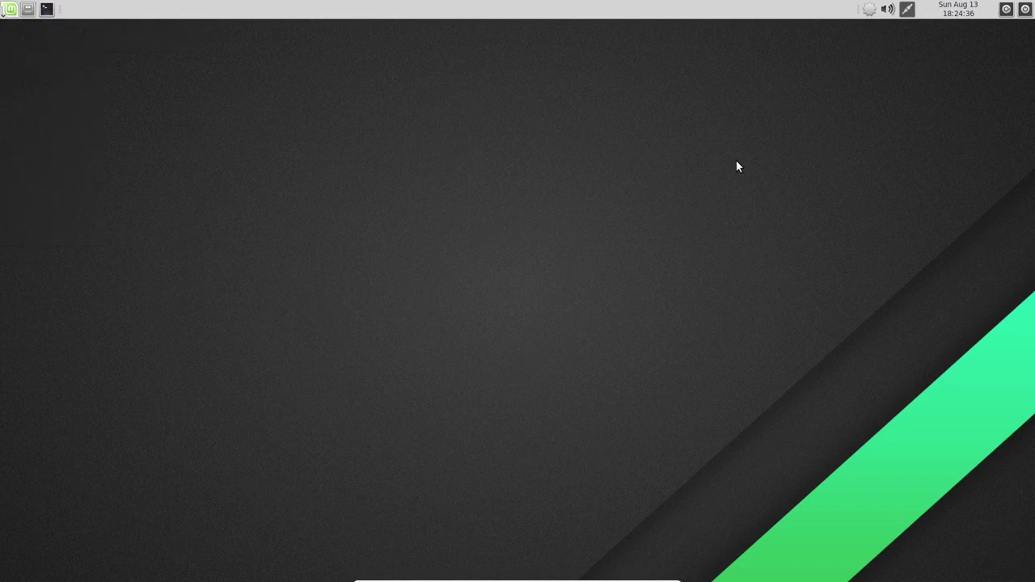
- Open the package manager and enlarge its window
left_click(870, 10)
left_click_drag(382, 160, 391, 109)
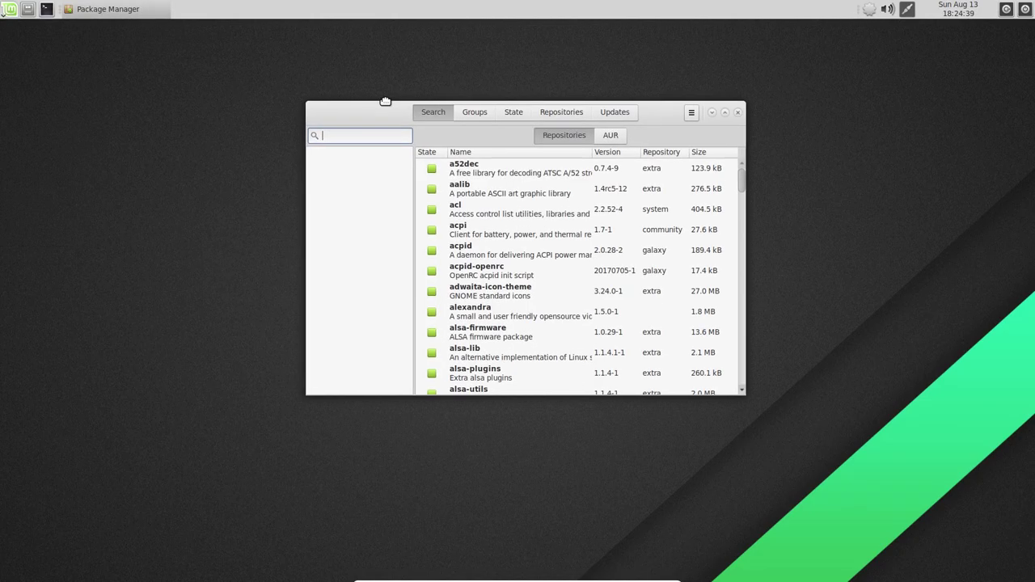
left_click_drag(742, 109, 906, 47)
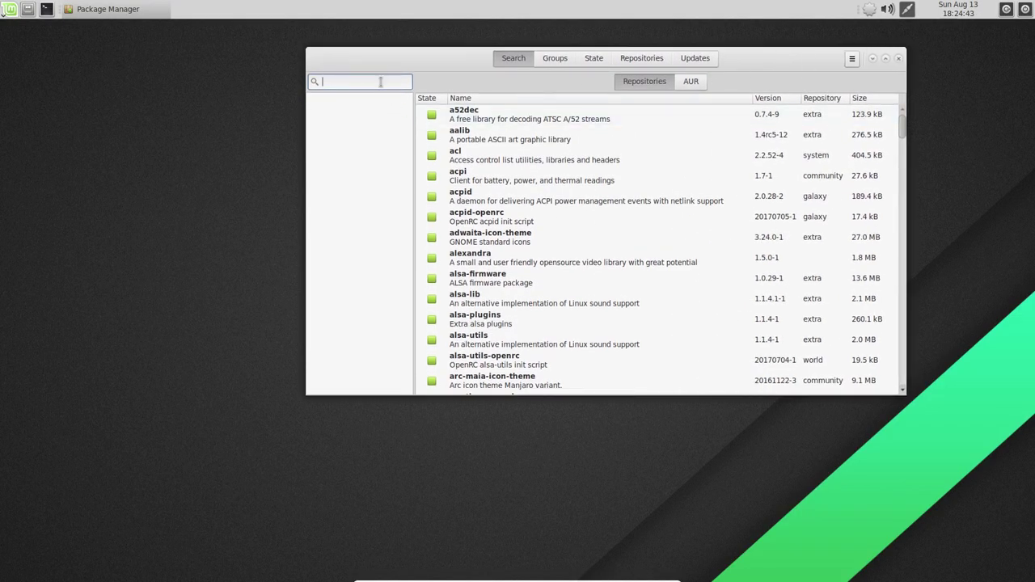
- Search the repositories for "mate-" and look through the MATE packages
type("mate-")
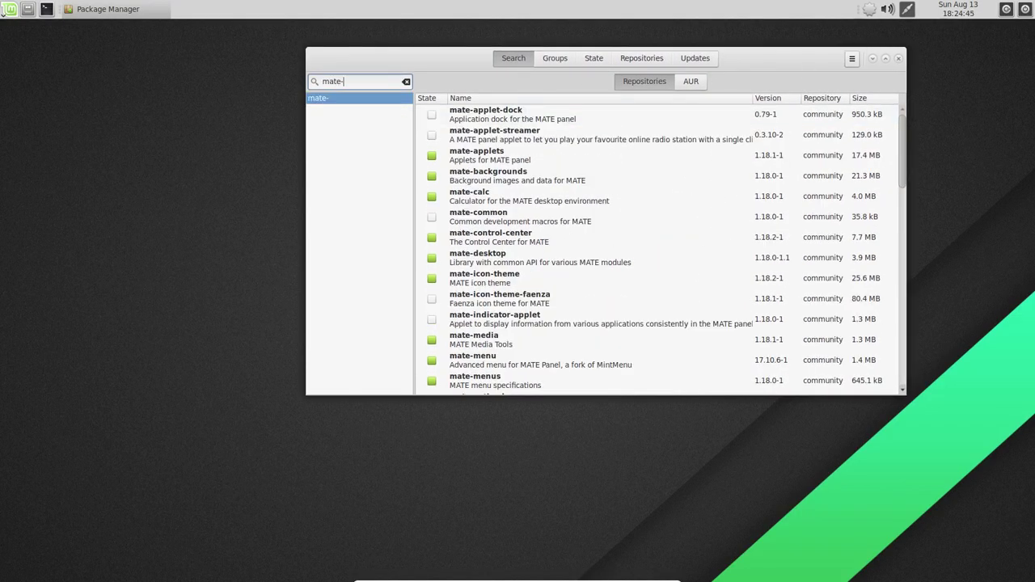
scroll(676, 271, "down", 15)
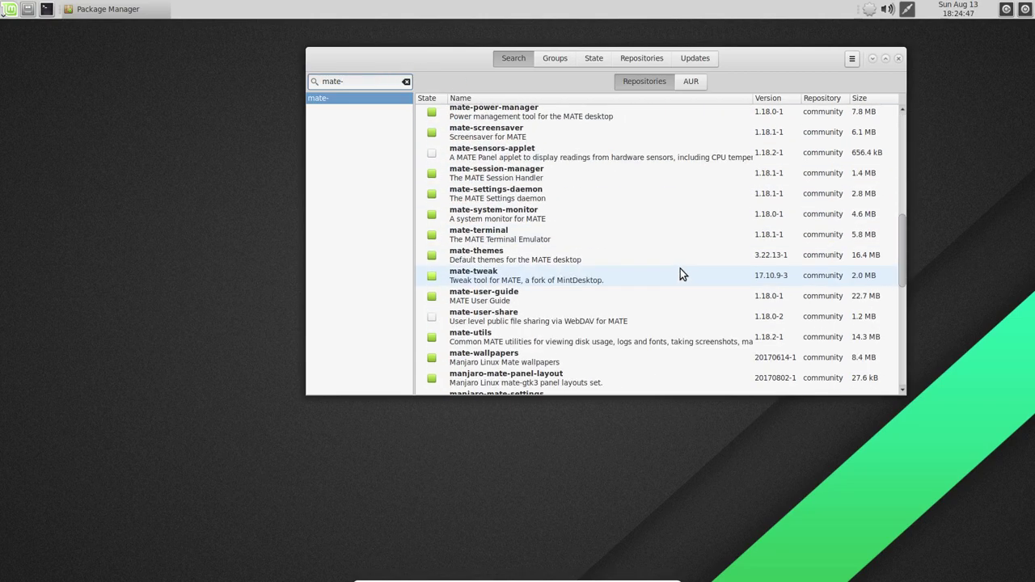
scroll(680, 269, "down", 3)
scroll(681, 264, "up", 6)
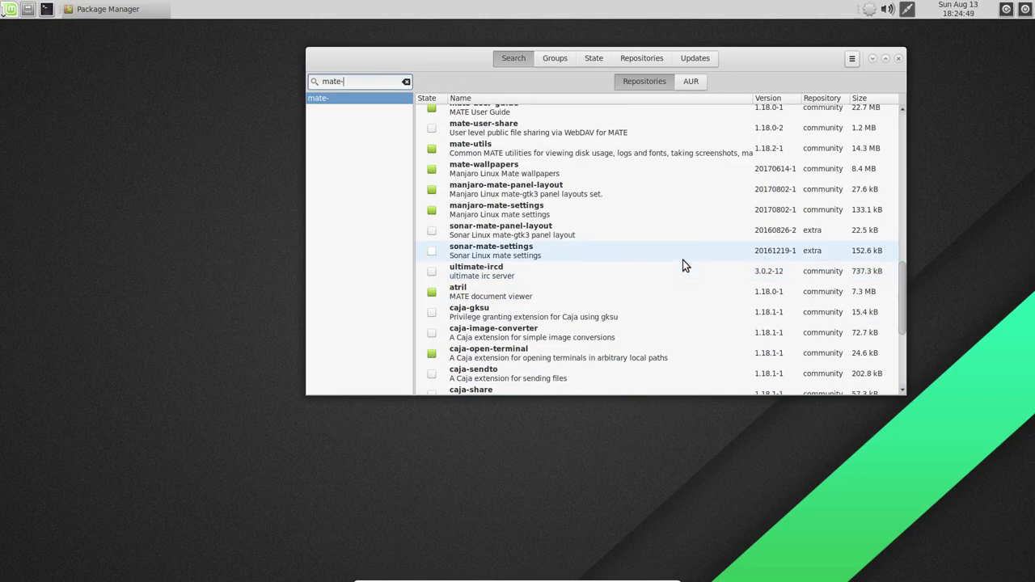
left_click_drag(910, 228, 814, 88)
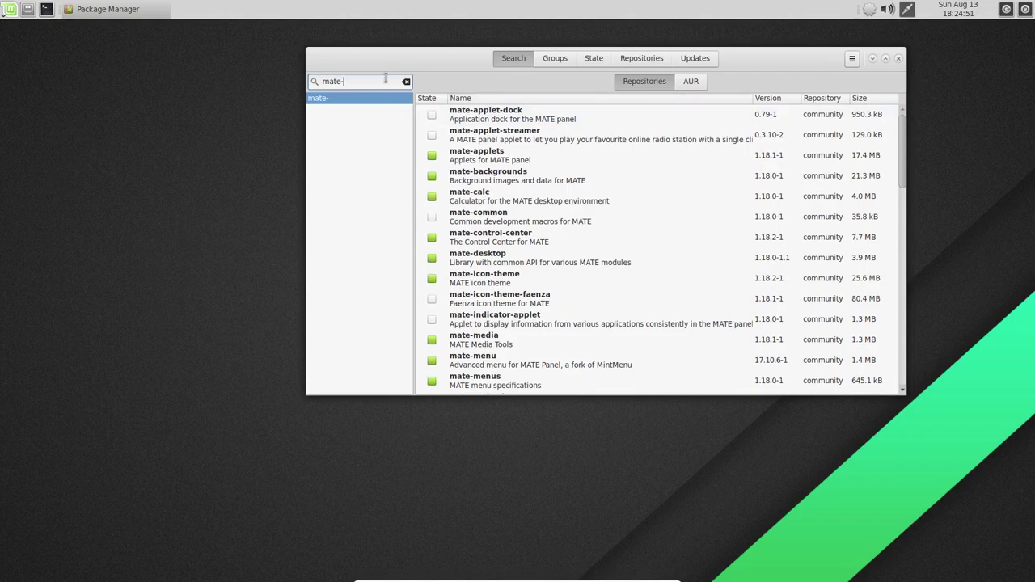
- Replace the package search term with "azer" and run the search in the repositories
left_click_drag(358, 81, 296, 90)
key("BackSpace")
type("aze")
key("Return")
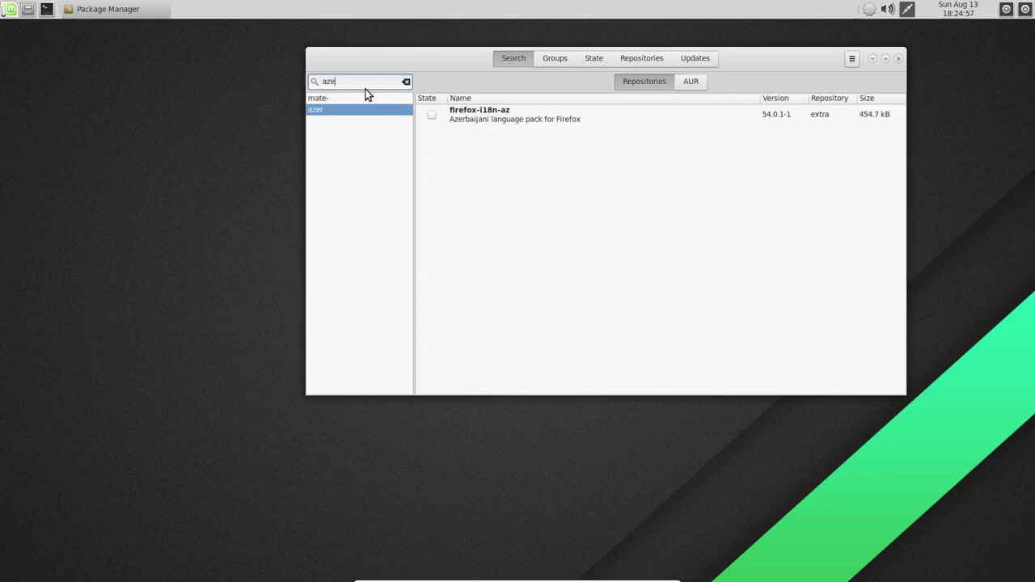
- Filter the Control Center for "lang" to look for language settings, and close it after clearing the filter
left_click(10, 9)
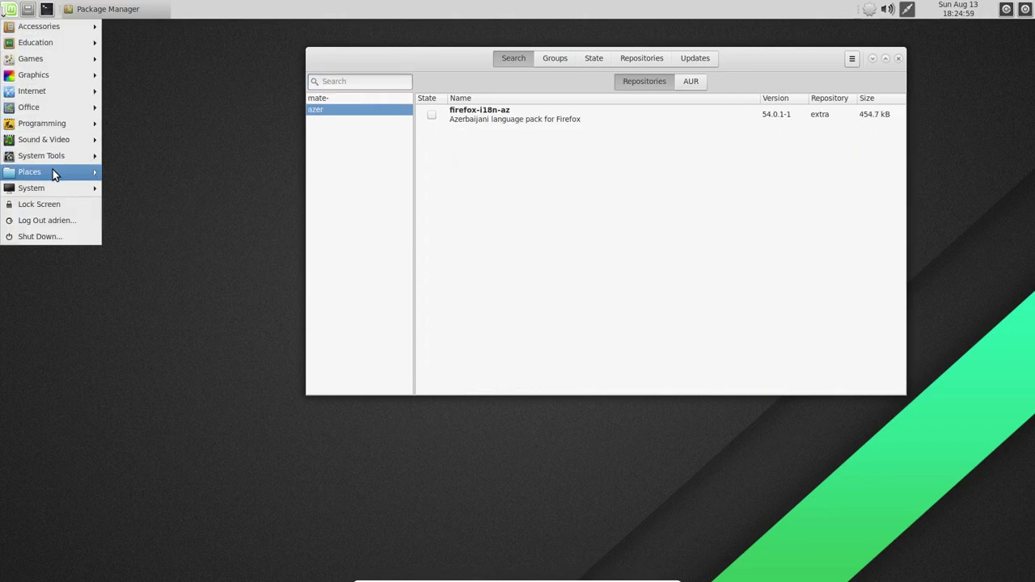
mouse_move(52, 185)
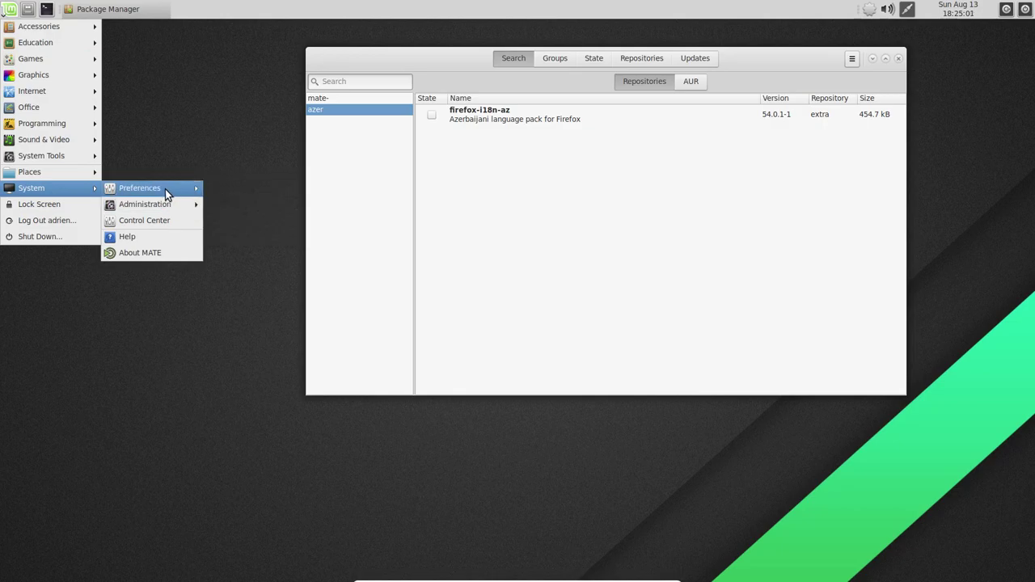
left_click(157, 222)
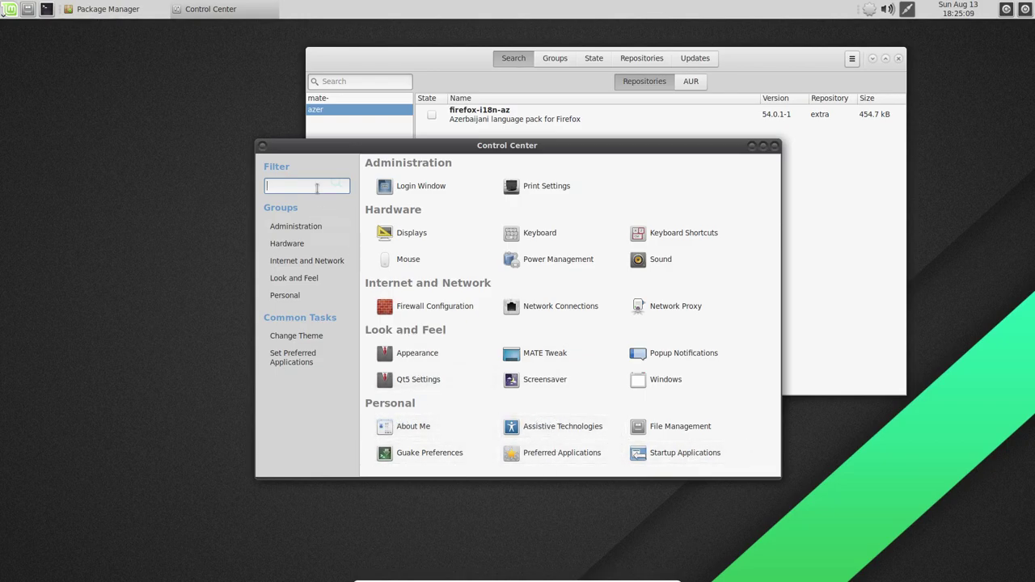
type("lang")
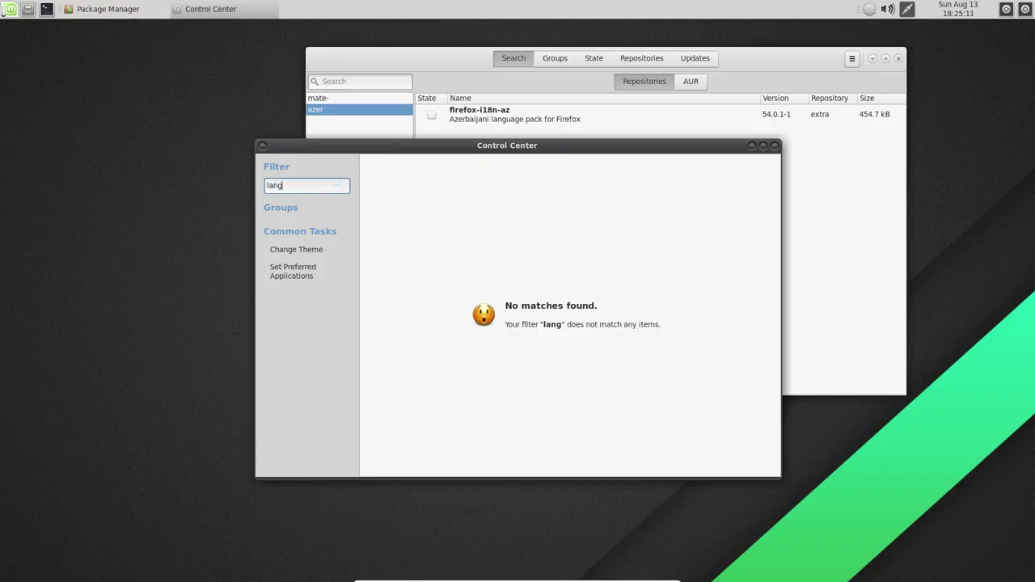
key("BackSpace")
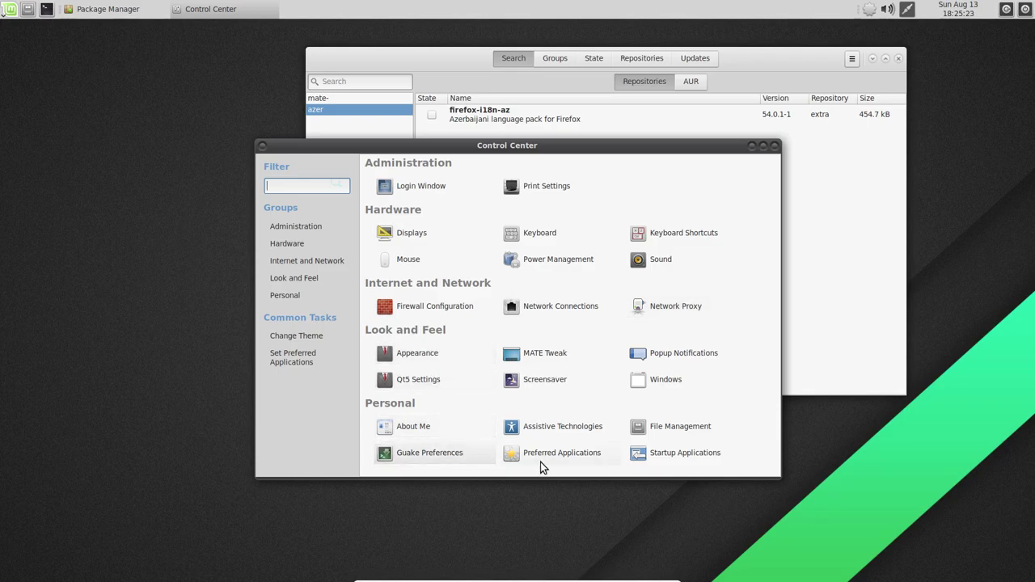
left_click(775, 145)
- Search the repositories for "-fr" and check which French language packages are installed
type("-fr")
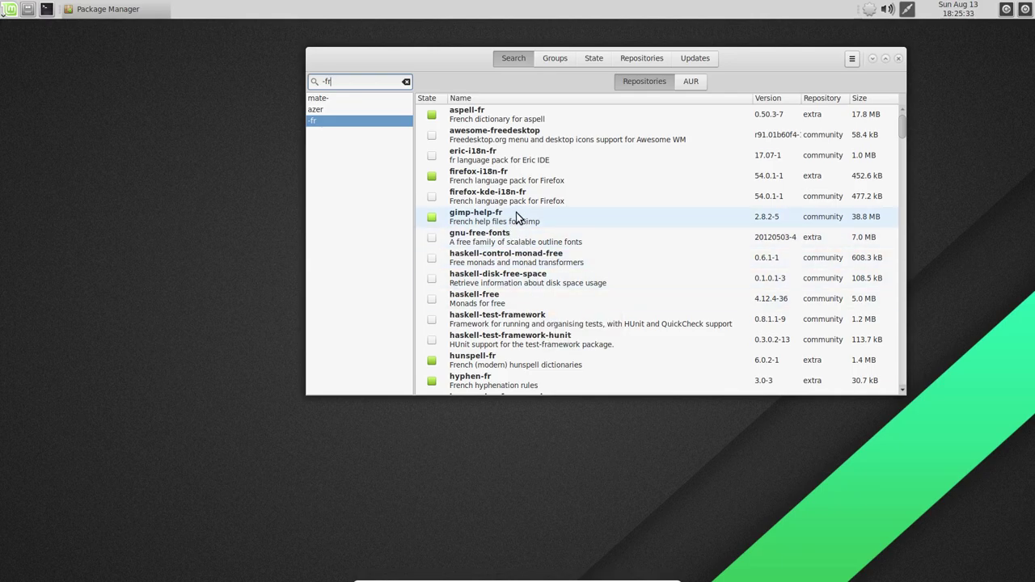
left_click(571, 164)
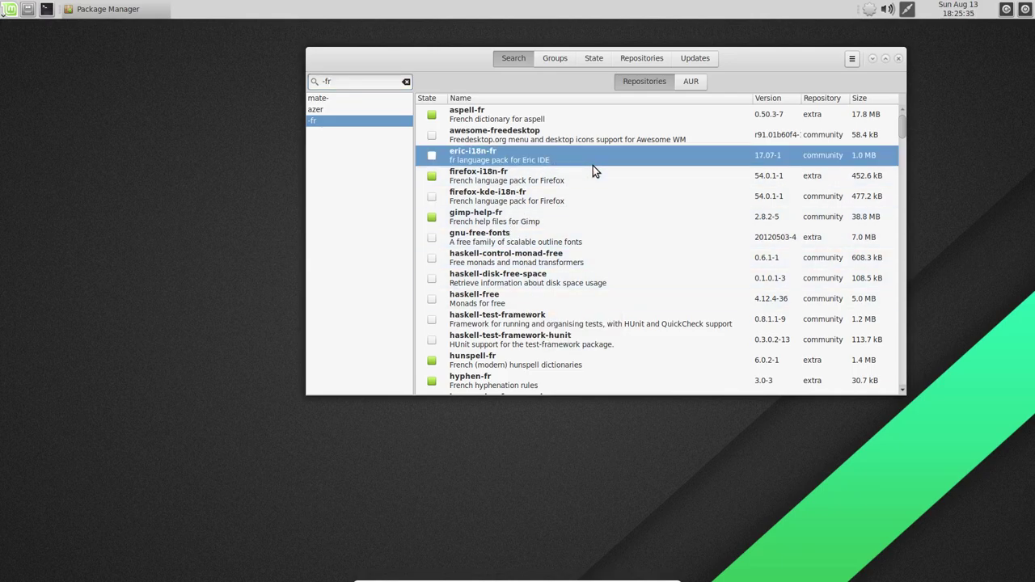
scroll(593, 166, "down", 3)
scroll(593, 167, "down", 3)
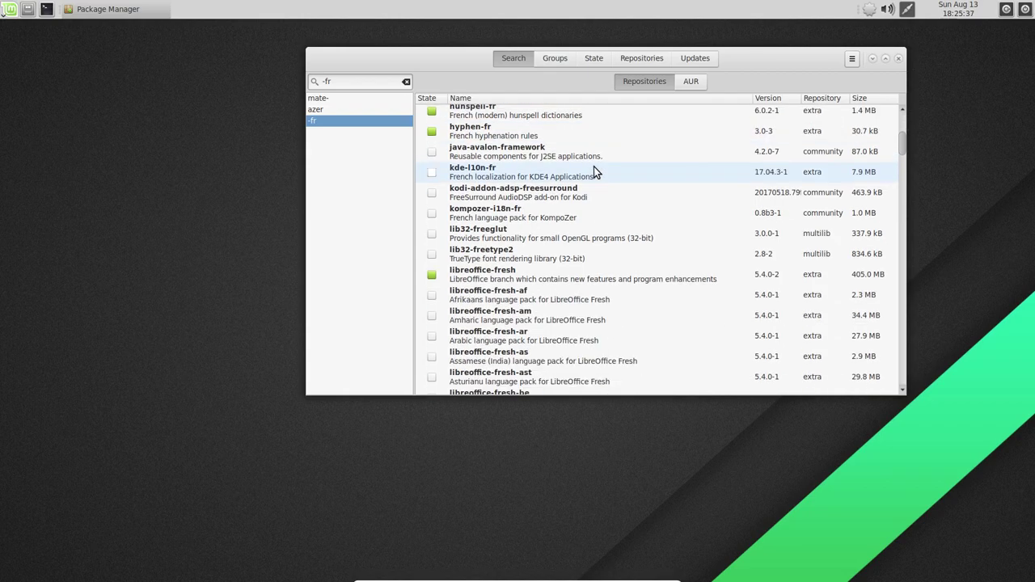
scroll(593, 167, "down", 9)
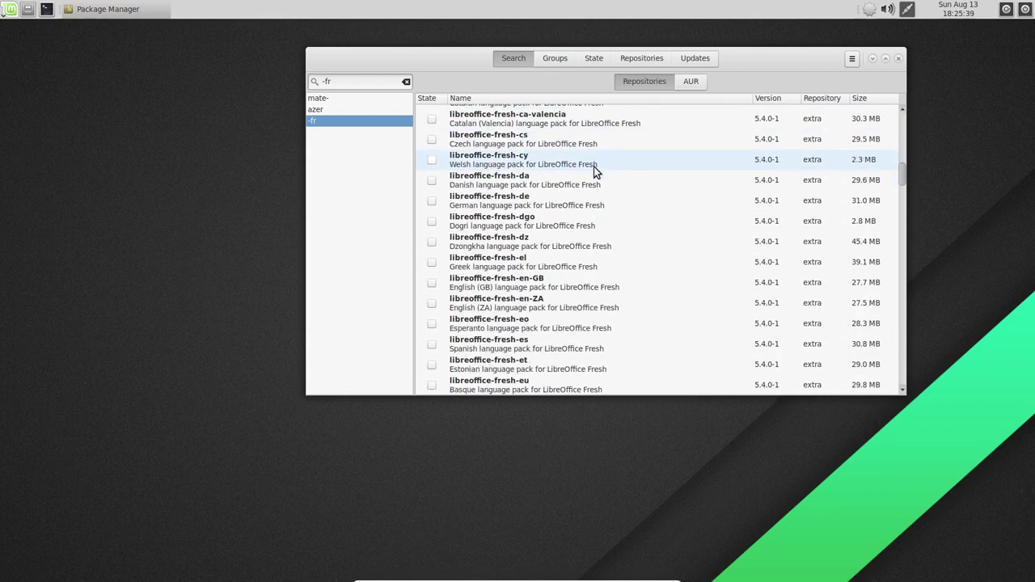
scroll(593, 167, "down", 9)
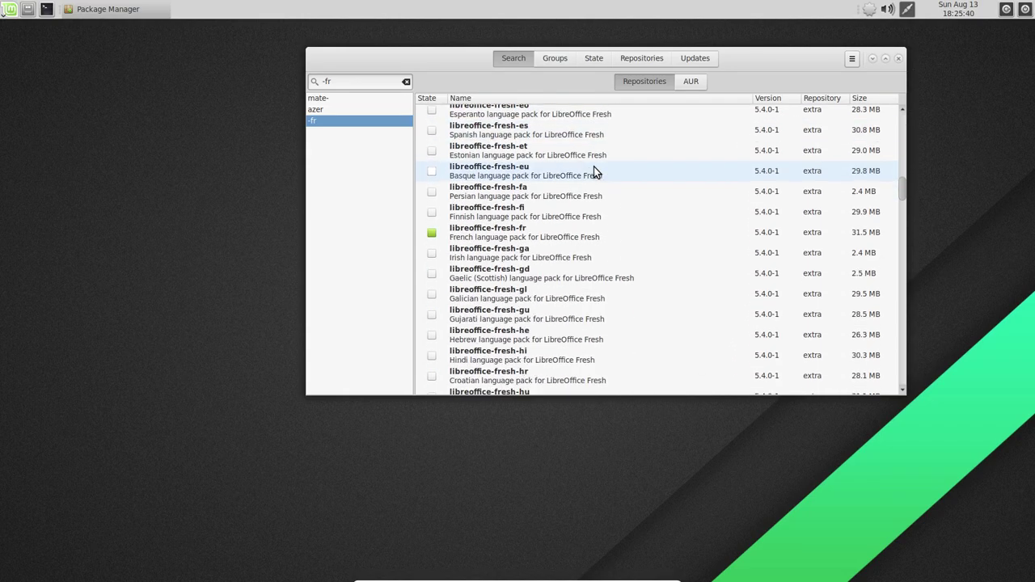
- Launch LibreOffice Calc to check its interface language, and close both it and the package manager
left_click(9, 9)
mouse_move(89, 107)
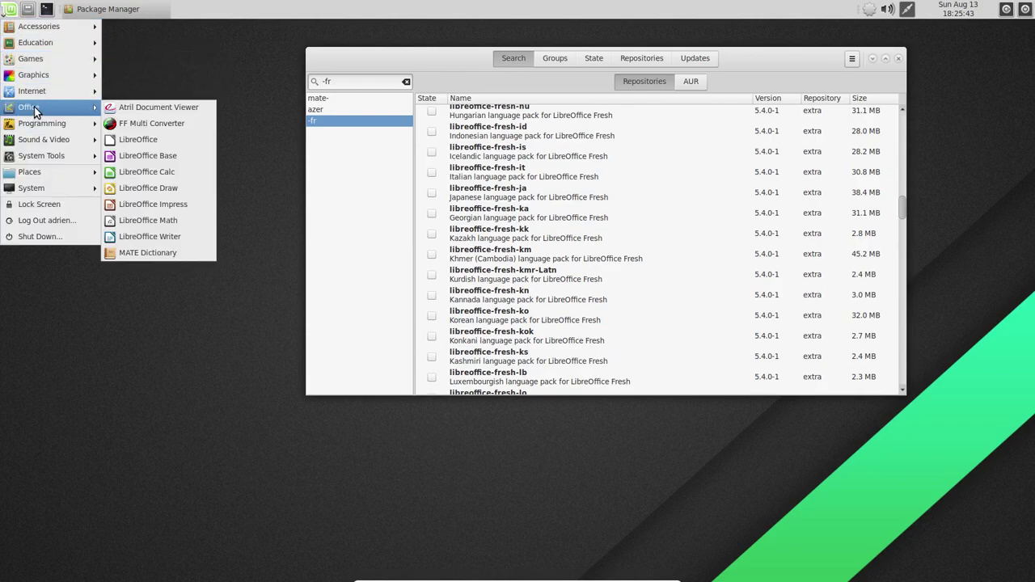
left_click(173, 170)
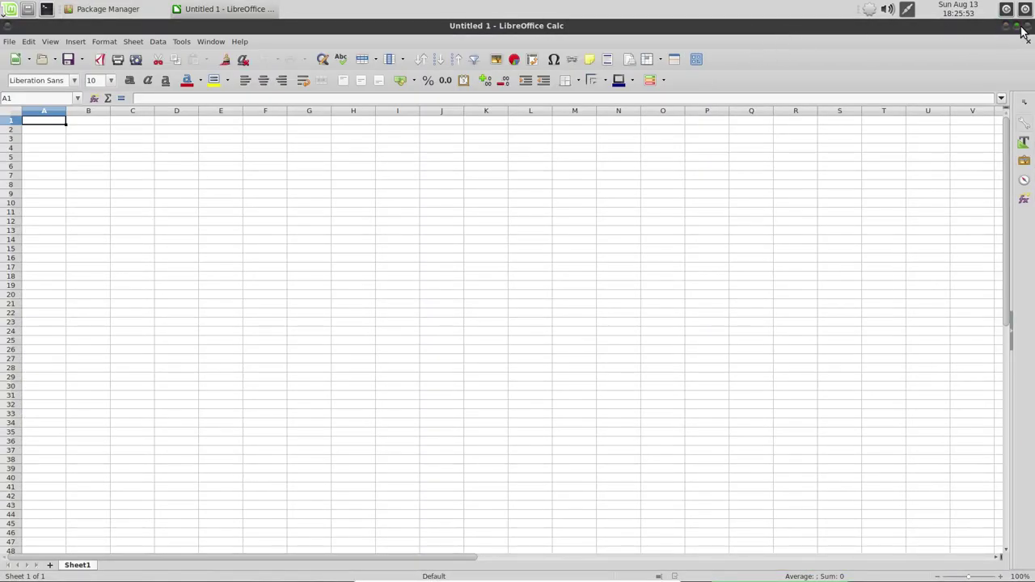
left_click(1025, 25)
left_click(898, 55)
- Start a root shell in a terminal with sudo -i and the account password, and enlarge the terminal text
left_click(47, 10)
type("sudo -i")
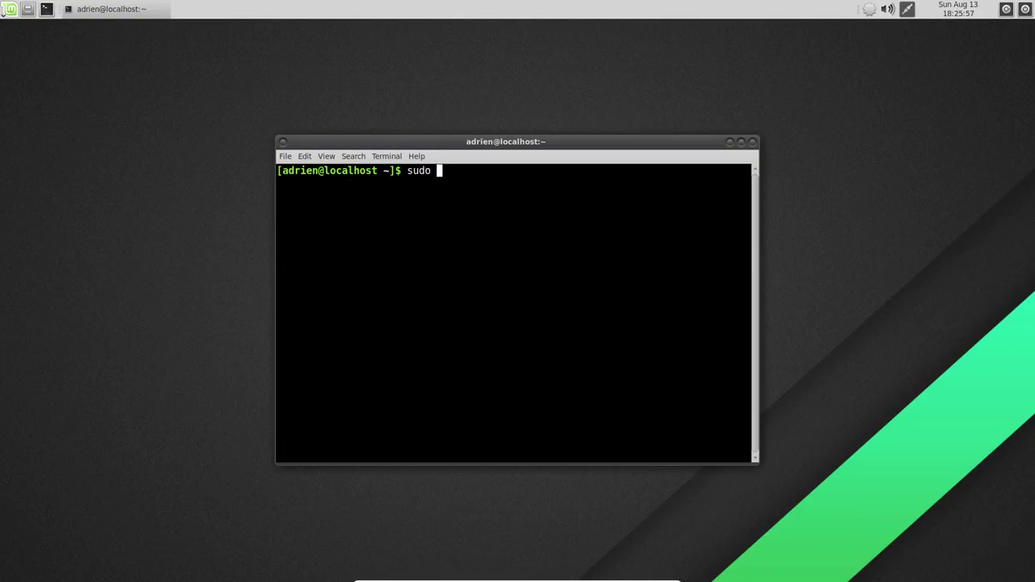
key("Return")
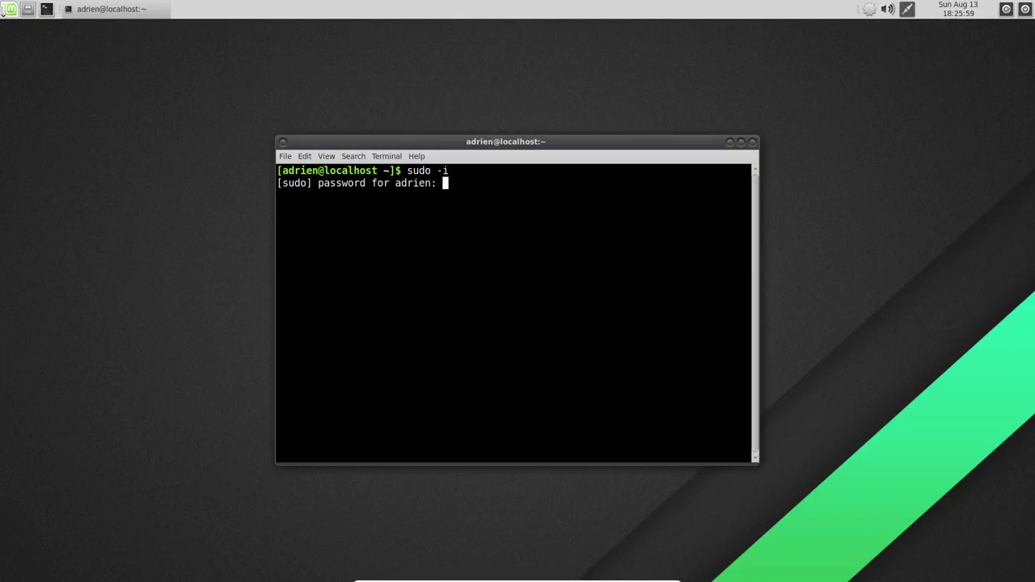
key("Return")
key("Return")
key("Return")
key("Return")
key("Return")
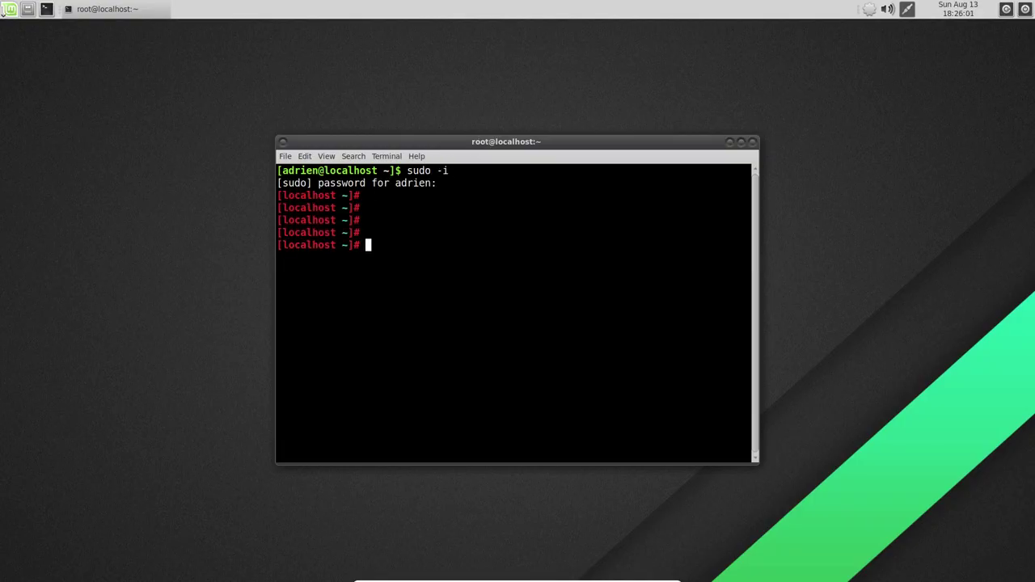
key("ctrl+plus")
key("ctrl+plus")
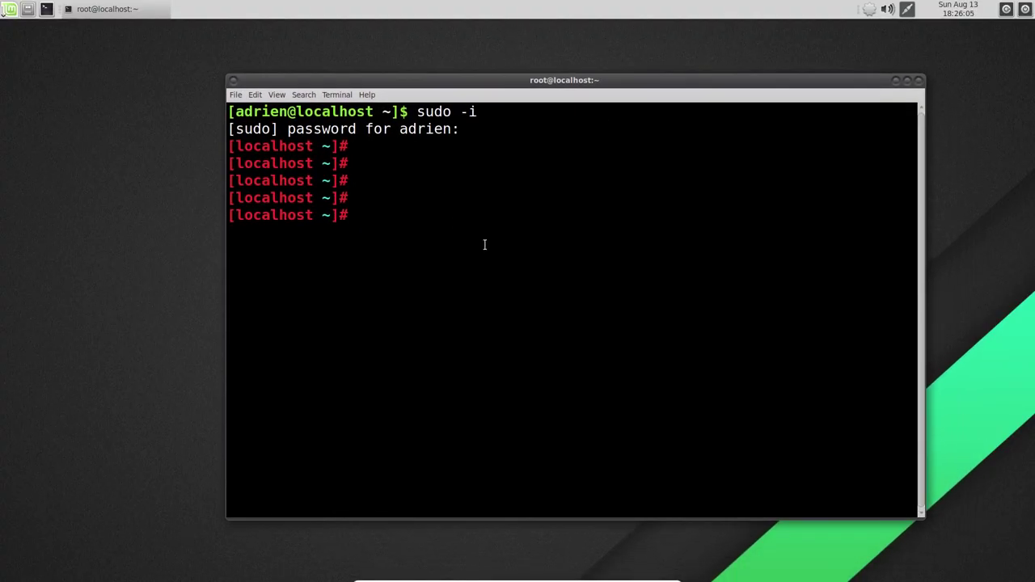
- Install the vim package with pacman -S vim and accept the installation
type("vim")
key("BackSpace")
key("BackSpace")
key("BackSpace")
type("pacman -S vim")
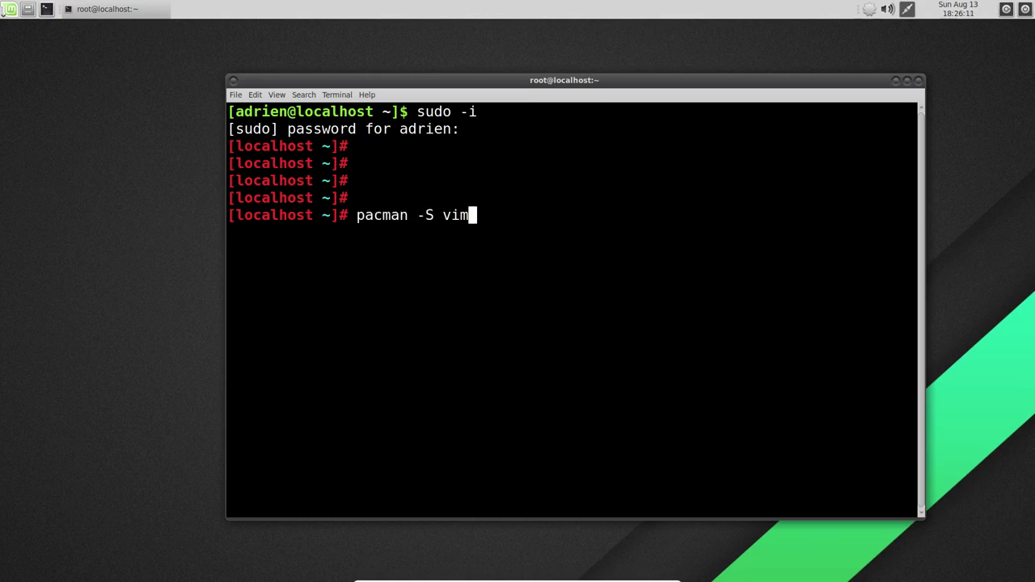
key("Return")
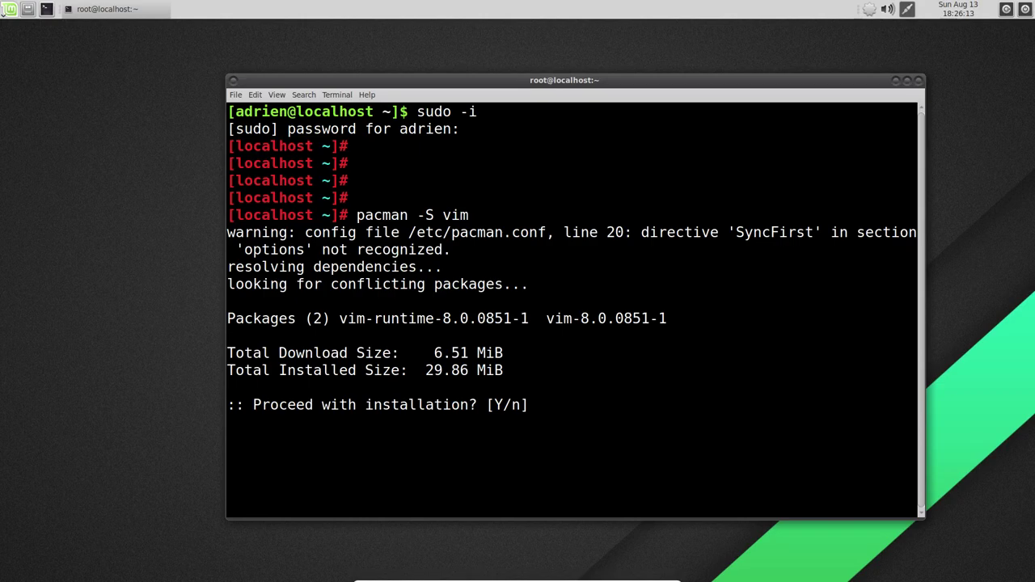
type("y")
key("Return")
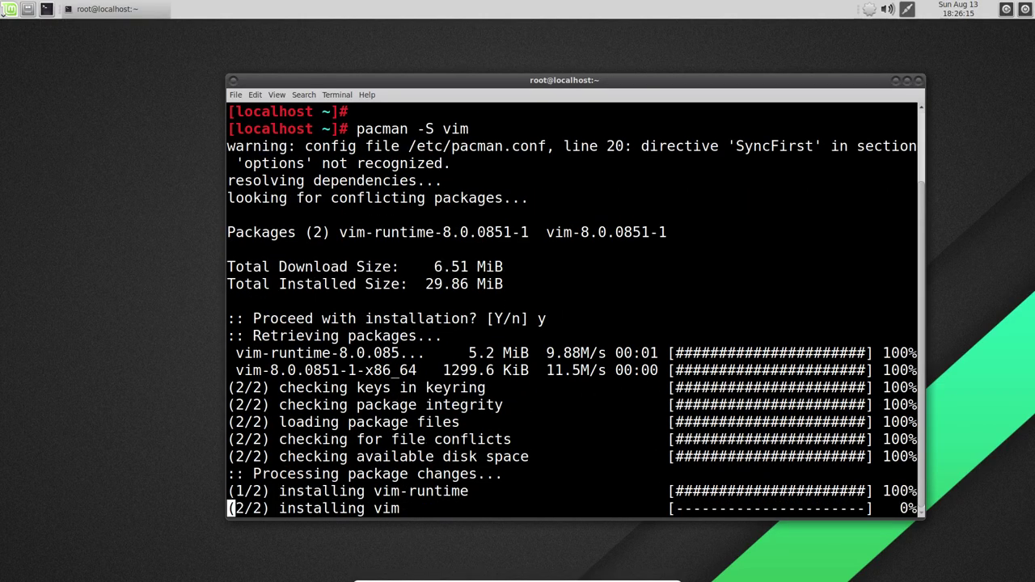
- Open /etc/pacman.conf in vi
key("Return")
key("Return")
key("Return")
type("vi /etc/")
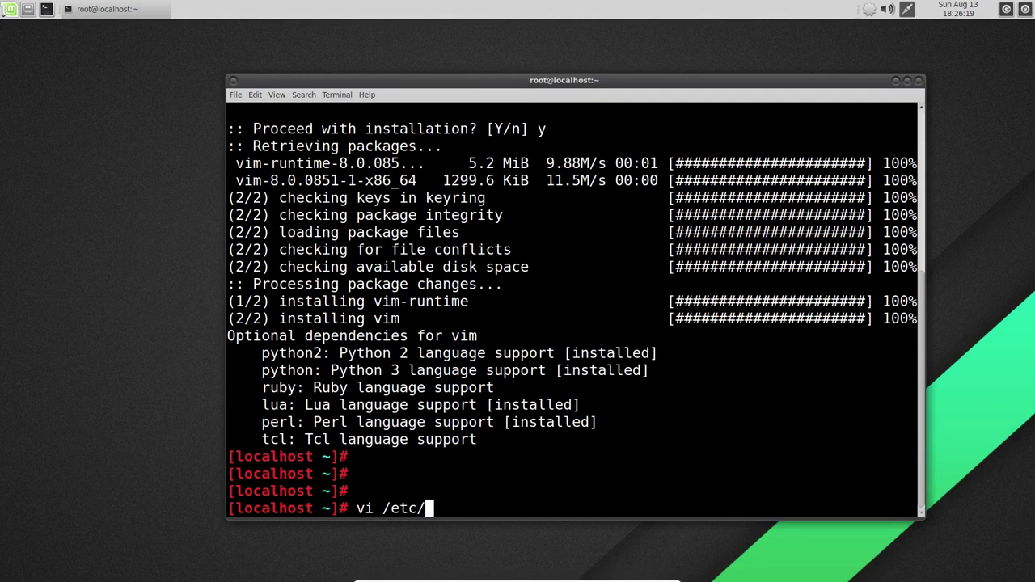
type("pacman.conf")
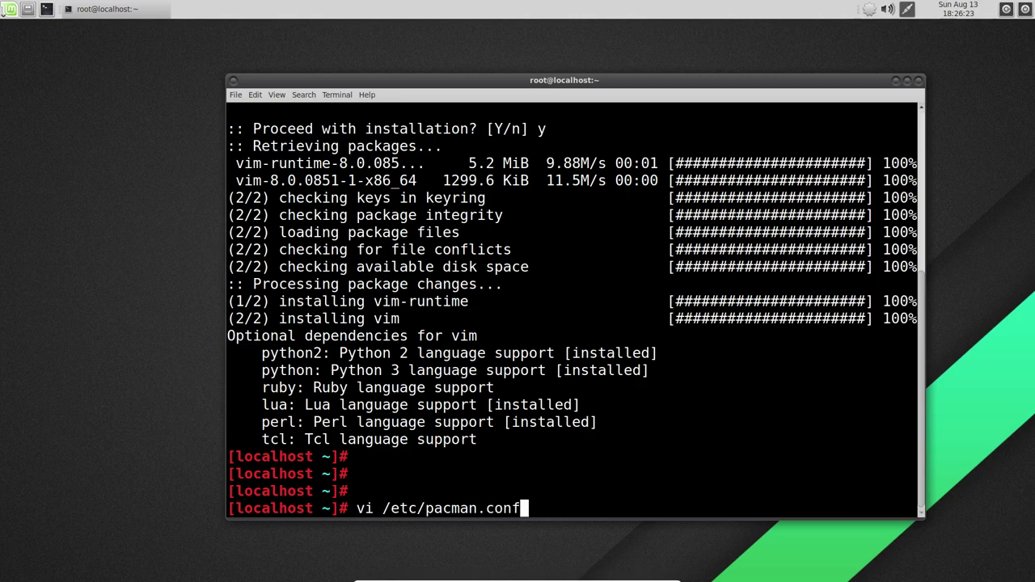
key("Return")
- Read through the pacman configuration from the general options to the repository entries and the custom repository example at its end
key("Down")
key("Down")
key("Down")
key("Down")
key("Down")
key("Down")
key("Down")
key("Down")
key("Down")
key("Down")
key("Down")
key("Down")
key("Down")
key("Down")
key("Down")
key("Down")
key("Down")
key("Down")
key("Down")
key("Down")
key("Down")
key("Down")
key("Down")
key("Down")
key("Down")
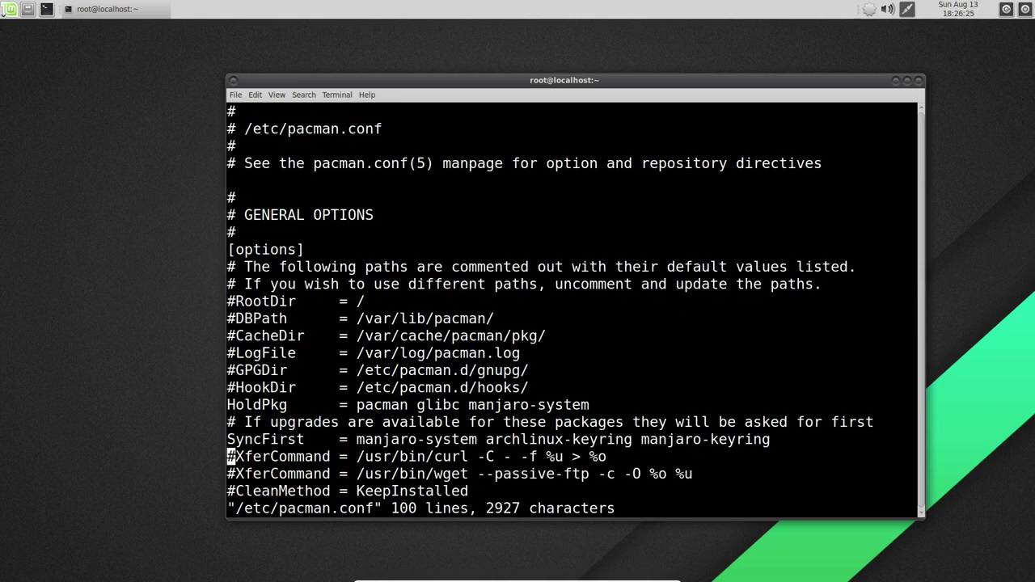
key("Down")
key("Down")
key("Down")
key("Down")
key("Down")
key("Down")
key("Down")
key("Down")
key("Down")
key("Down")
key("Down")
key("Down")
key("Down")
key("Down")
key("Down")
key("Down")
key("Down")
key("Down")
key("Down")
key("Down")
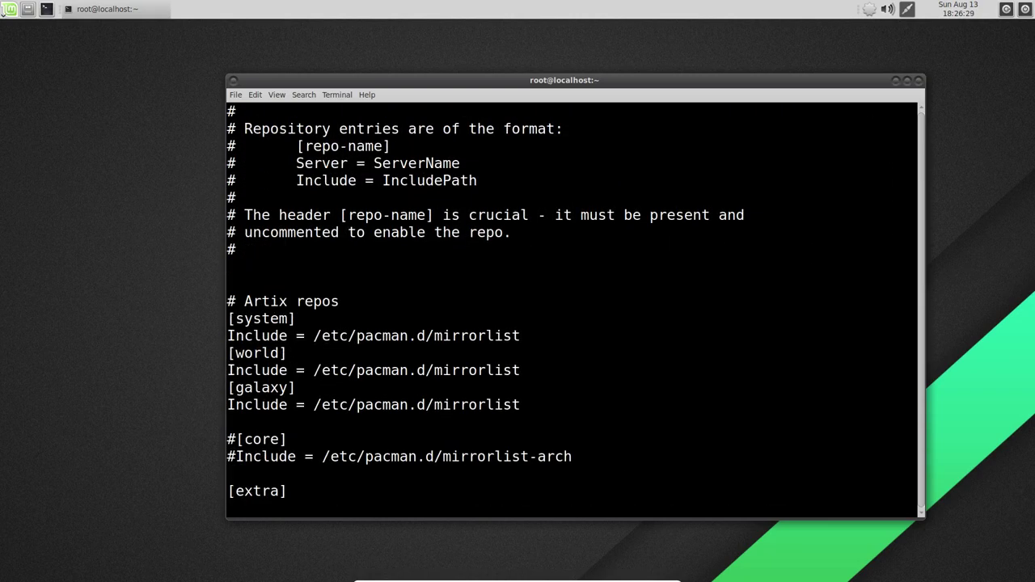
key("Down")
key("Down")
key("Down")
key("Down")
key("Down")
key("Down")
key("Down")
key("Up")
key("Up")
key("Up")
key("Up")
key("Up")
key("Up")
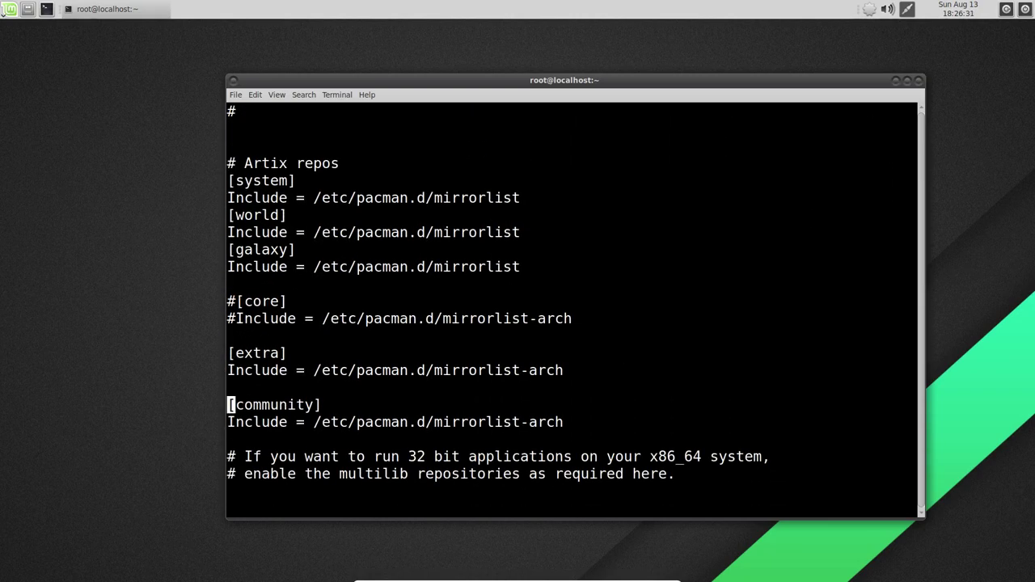
key("Down")
key("Down")
key("Down")
key("Down")
key("Down")
key("Down")
key("Down")
key("Down")
key("Down")
key("Down")
key("Down")
key("Down")
key("Down")
key("Down")
key("Down")
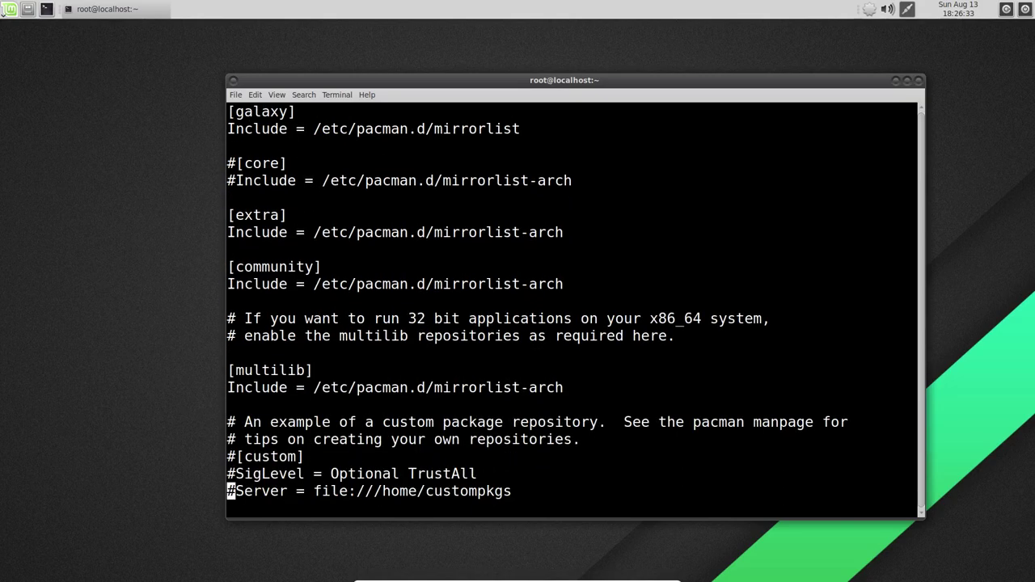
- Delete the active SigLevel and LocalFileSigLevel lines that are set to Never
key("Up")
key("Up")
key("Up")
key("Up")
key("Up")
key("Up")
key("Up")
key("Up")
key("Up")
key("Up")
key("Up")
key("Up")
key("Up")
key("Up")
key("Up")
key("Up")
key("Up")
key("Up")
key("Up")
key("Up")
key("Up")
key("Up")
key("Up")
key("Up")
key("Up")
key("Up")
key("Up")
key("Up")
key("Up")
key("Up")
key("Up")
key("Up")
key("Up")
key("Up")
key("Up")
key("Up")
key("Up")
key("Up")
key("Up")
key("Up")
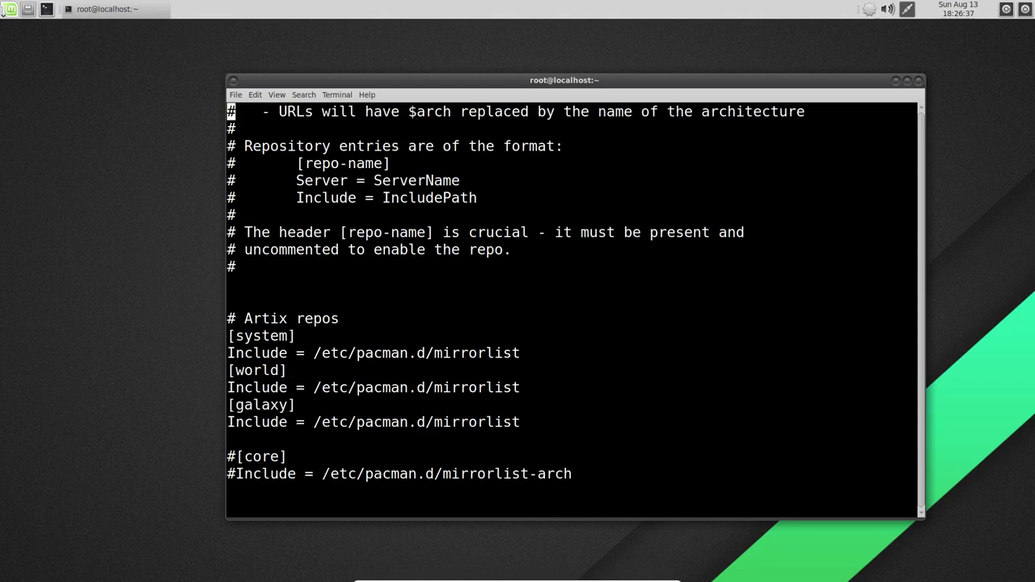
key("Down")
key("Down")
key("Down")
key("Down")
key("Down")
key("Down")
key("Down")
key("Down")
key("Down")
key("Down")
key("Down")
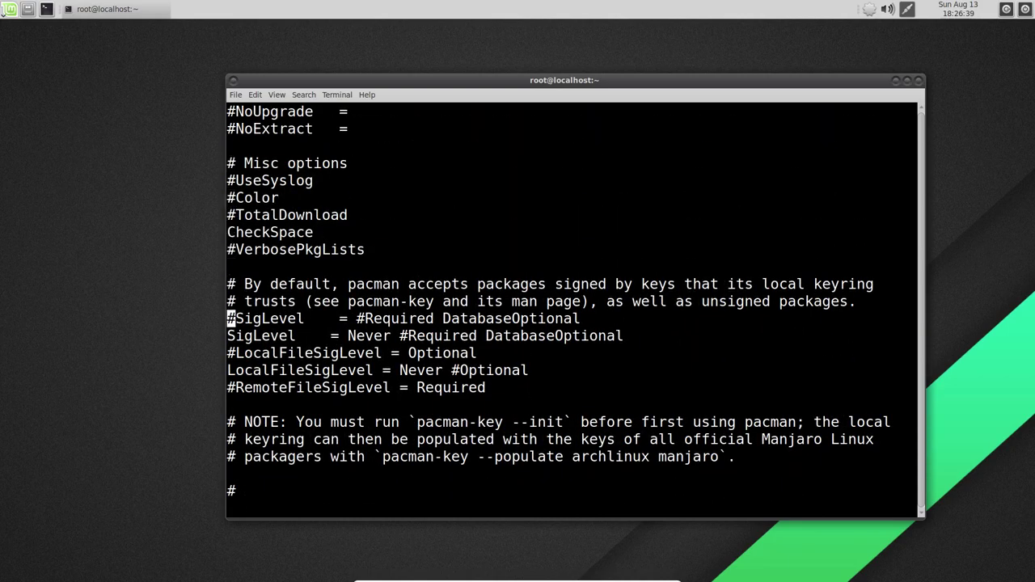
key("Down")
key("d")
key("d")
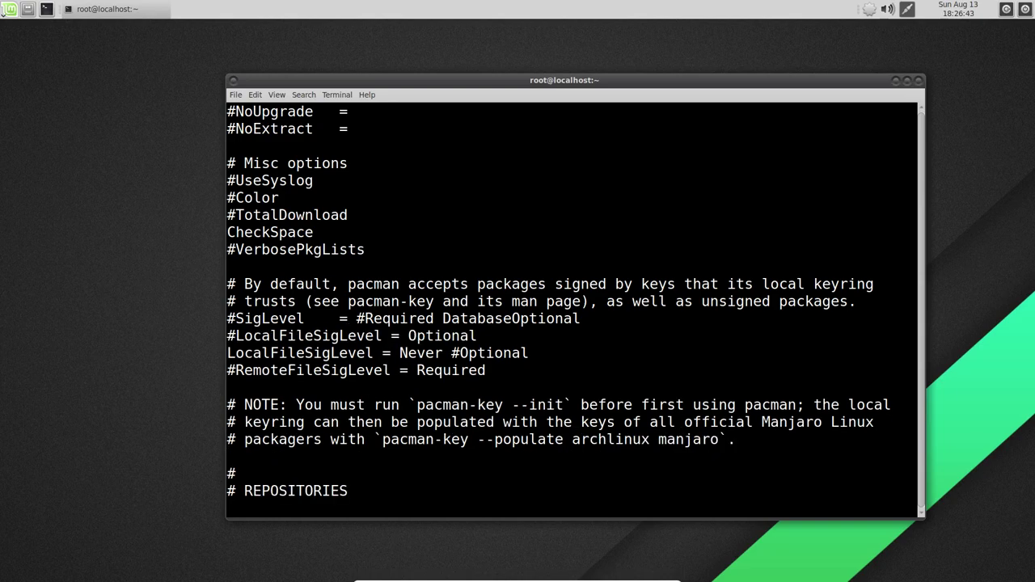
key("d")
key("d")
- Uncomment the remaining LocalFileSigLevel = Optional line and the SigLevel line above it
key("Up")
key("x")
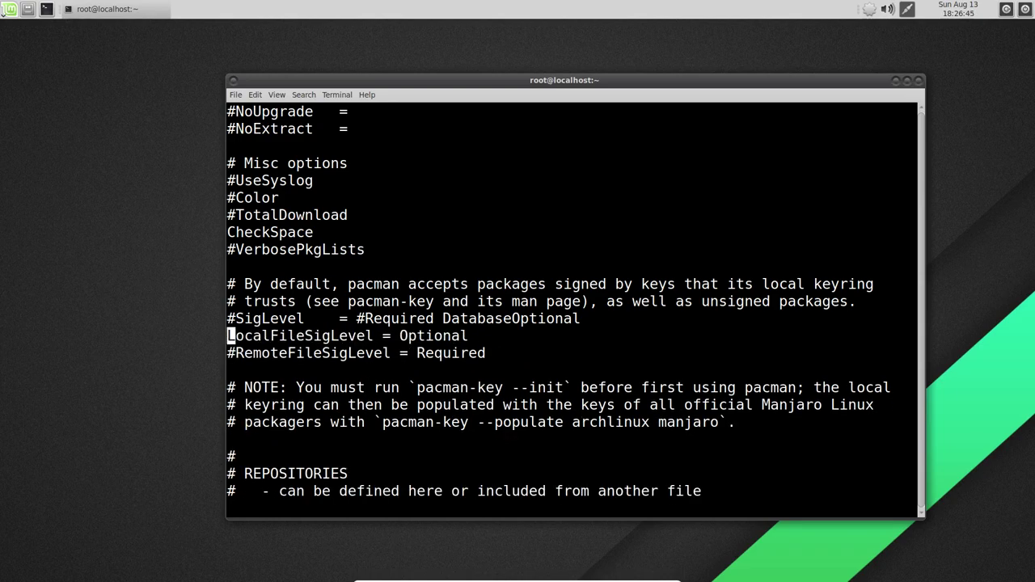
key("Up")
key("x")
- Remove the # before Required in the SigLevel line so that it reads Required DatabaseOptional
key("Up")
key("Down")
key("Right")
key("Right")
key("Right")
key("Right")
key("Right")
key("Right")
key("Right")
key("Right")
key("Right")
key("Right")
key("Right")
key("Right")
key("Right")
key("Right")
key("Right")
key("Right")
key("Right")
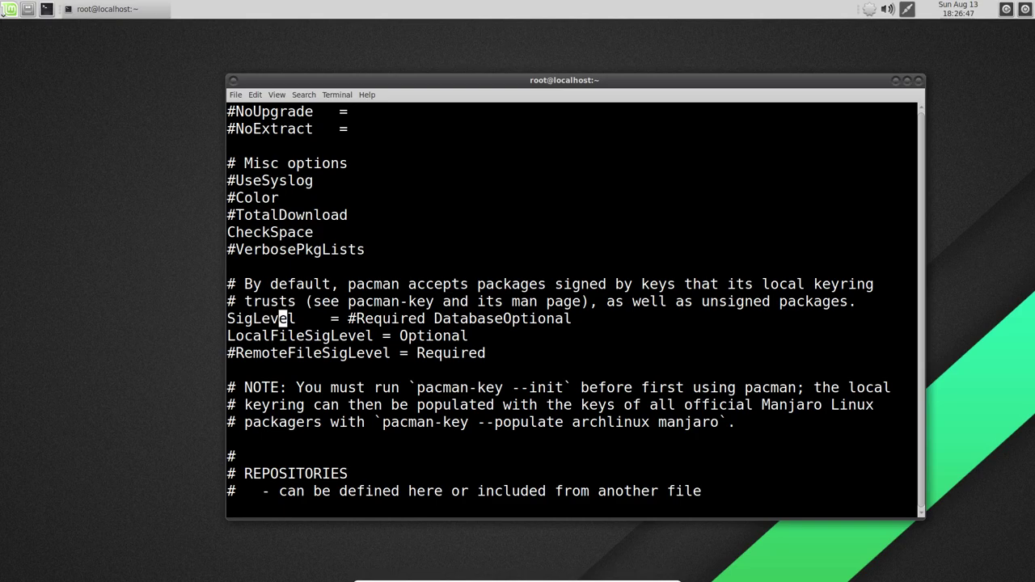
key("Left")
key("Left")
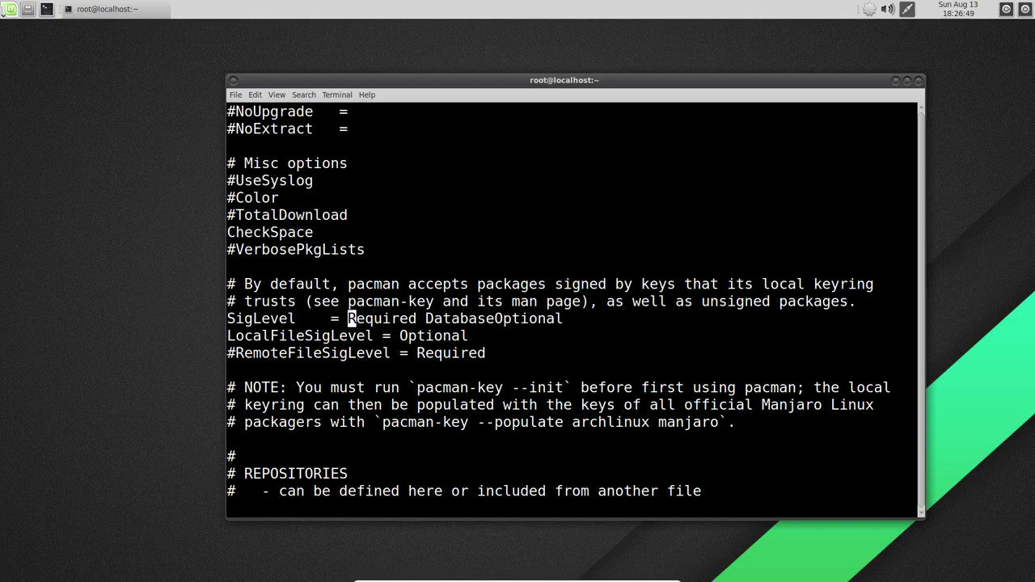
- Leave the pacman.conf editor, force a refresh of all package databases and start a full upgrade with pacman -Syyu
type(":q")
key("Return")
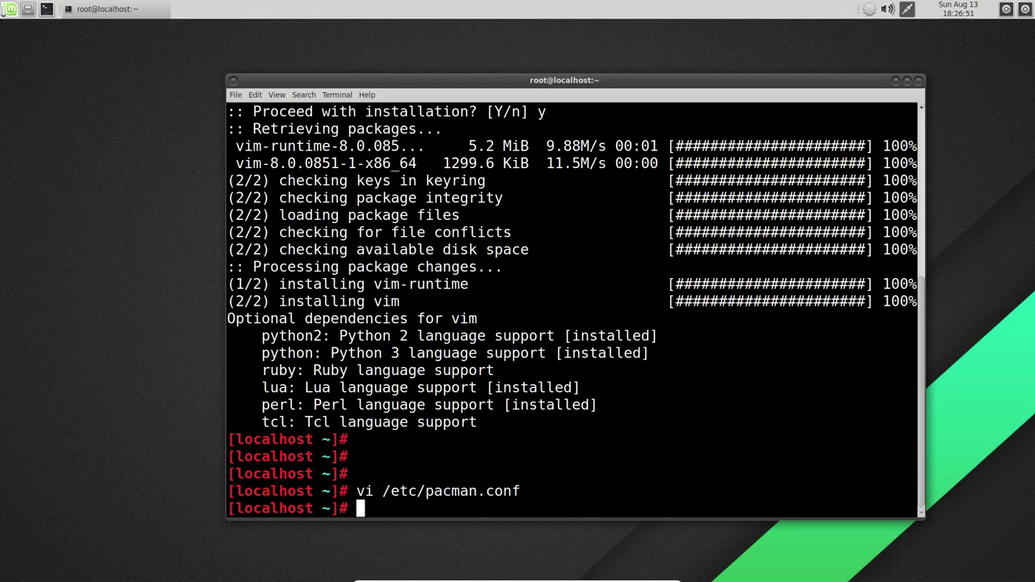
type("pacman -Syyua")
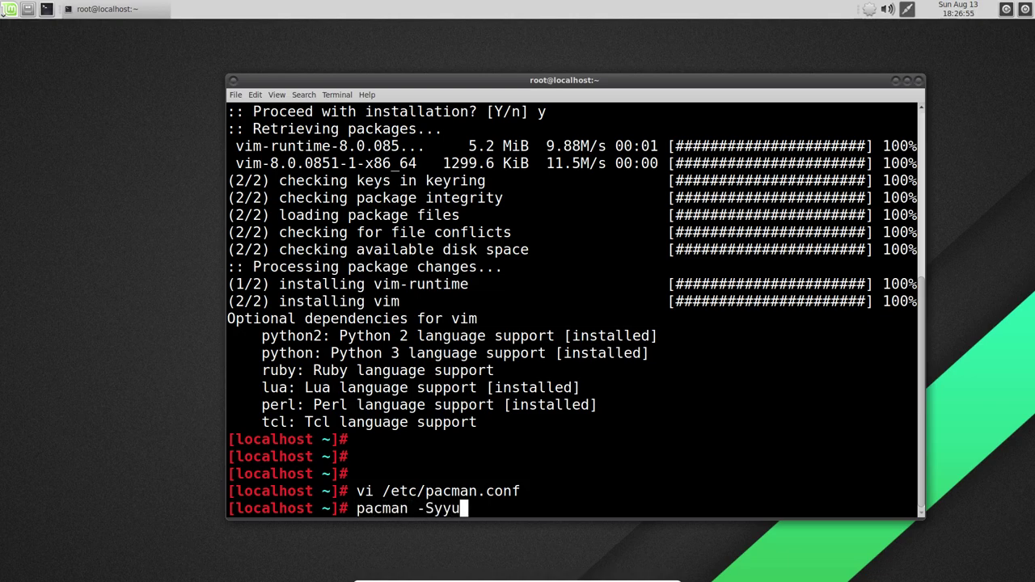
key("Return")
key("Up")
key("BackSpace")
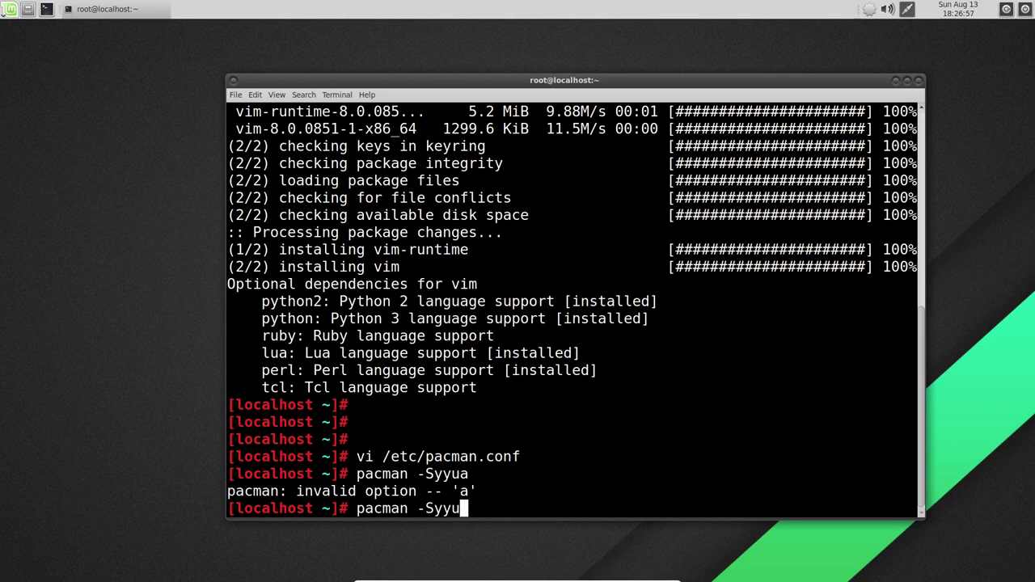
key("Return")
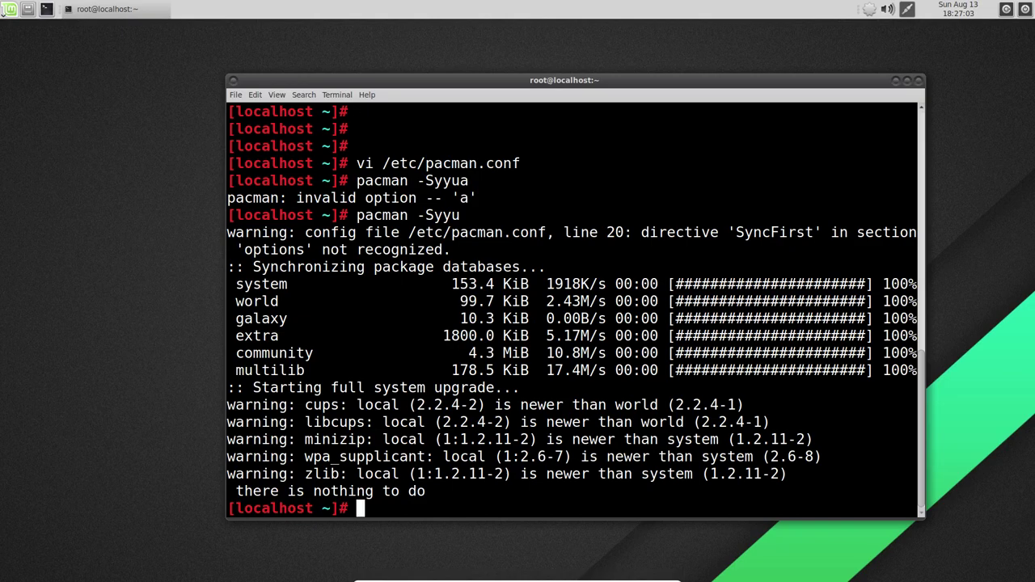
- Reopen /etc/pacman.conf in vi and turn on line numbering with :set number
key("Up")
key("Up")
key("Up")
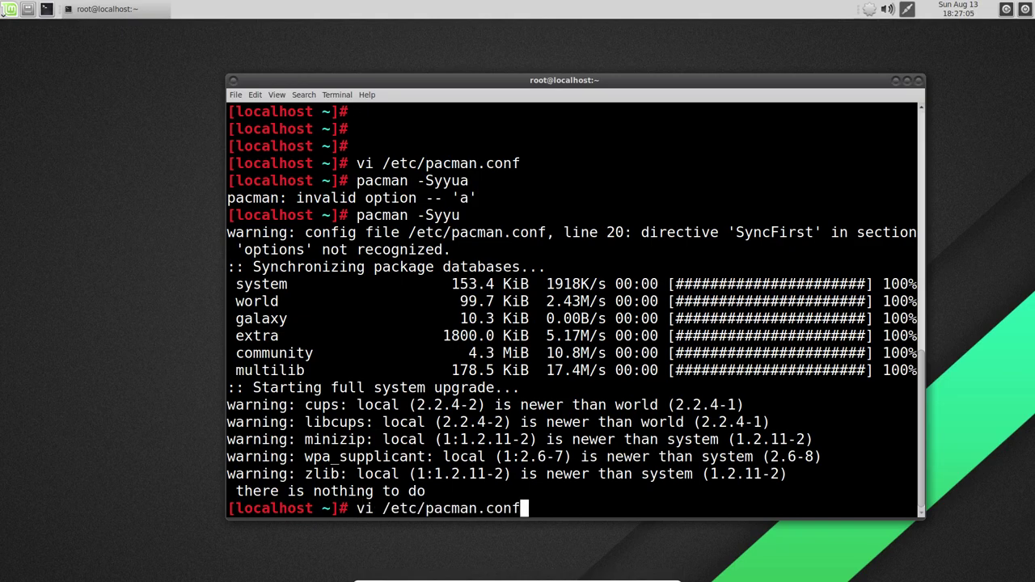
key("Return")
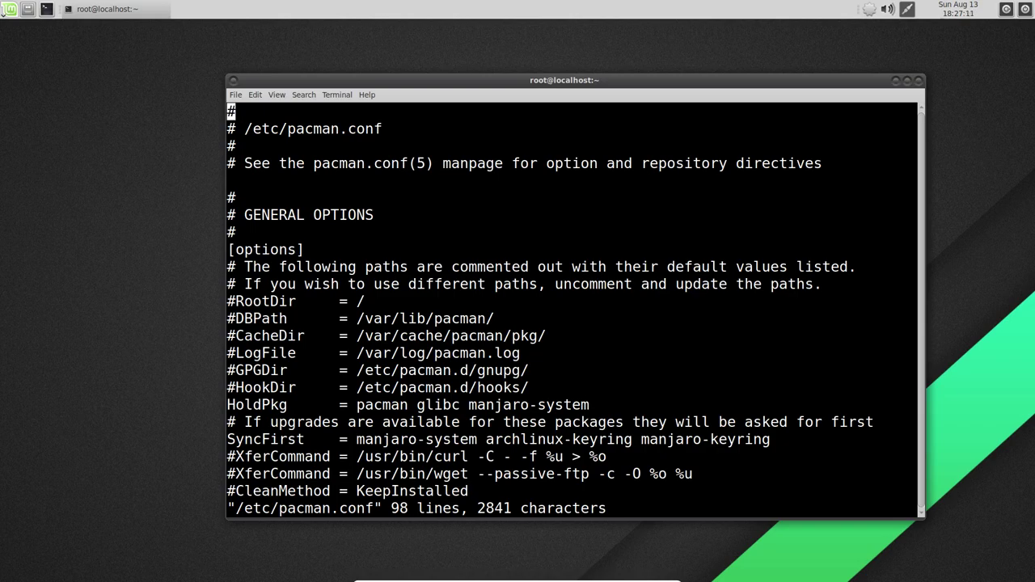
key("Down")
type(":se")
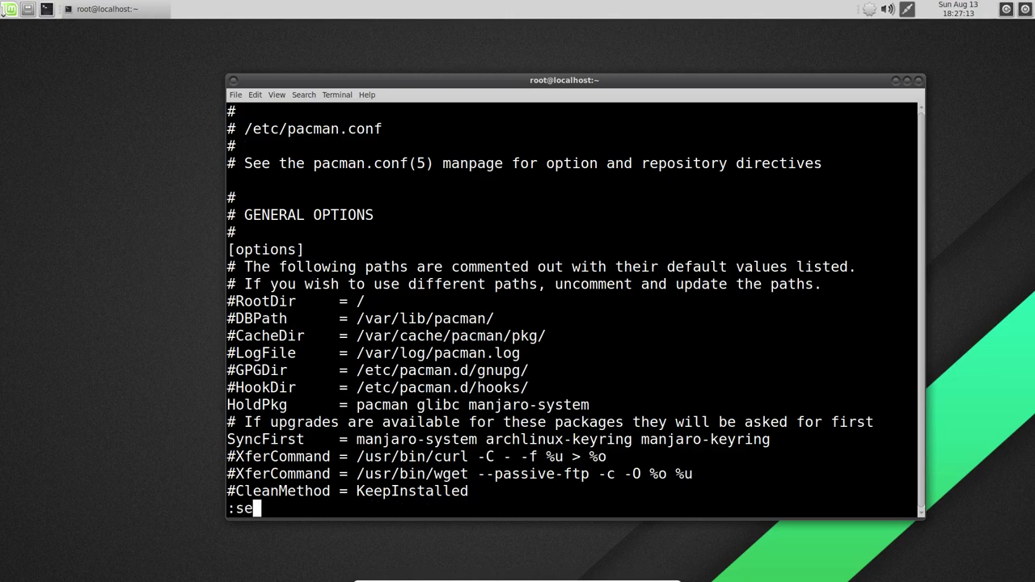
type("t number")
key("Return")
- Delete the entire SyncFirst line on line 20 of pacman.conf
key("Down")
key("Down")
key("Down")
key("Down")
key("Down")
key("Down")
key("Down")
key("Down")
key("Down")
key("Down")
key("Down")
key("Down")
key("Down")
key("Down")
key("Down")
key("Down")
key("Down")
key("Down")
key("Right")
key("Right")
key("Right")
key("Right")
key("Right")
key("Right")
key("Right")
key("Right")
key("Right")
key("Right")
key("Right")
key("Right")
key("Right")
key("Right")
key("Right")
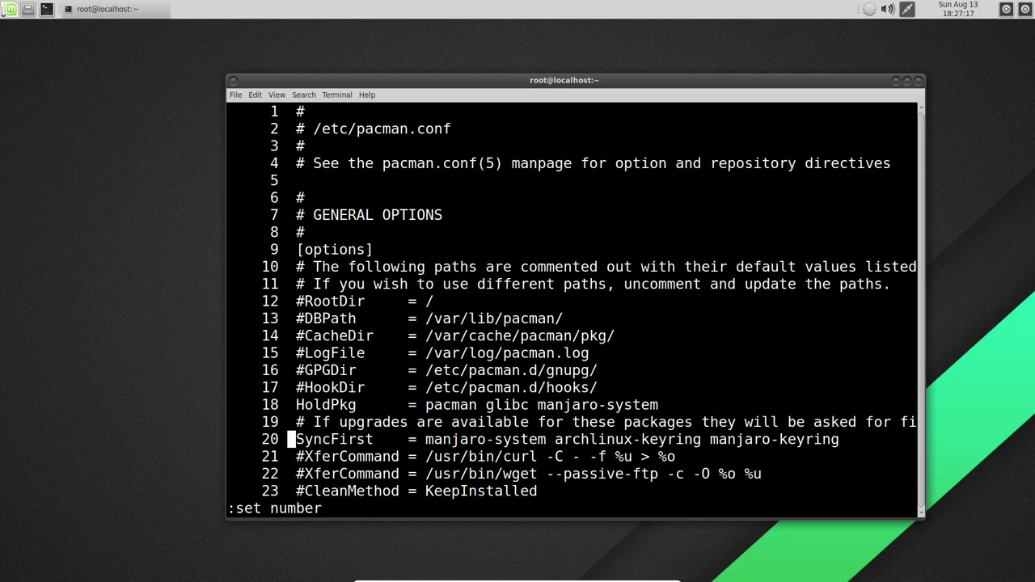
key("Delete")
key("Delete")
key("Delete")
key("Delete")
key("Delete")
key("Delete")
key("Delete")
key("Delete")
key("Delete")
key("Delete")
key("Delete")
key("Delete")
key("Delete")
key("Delete")
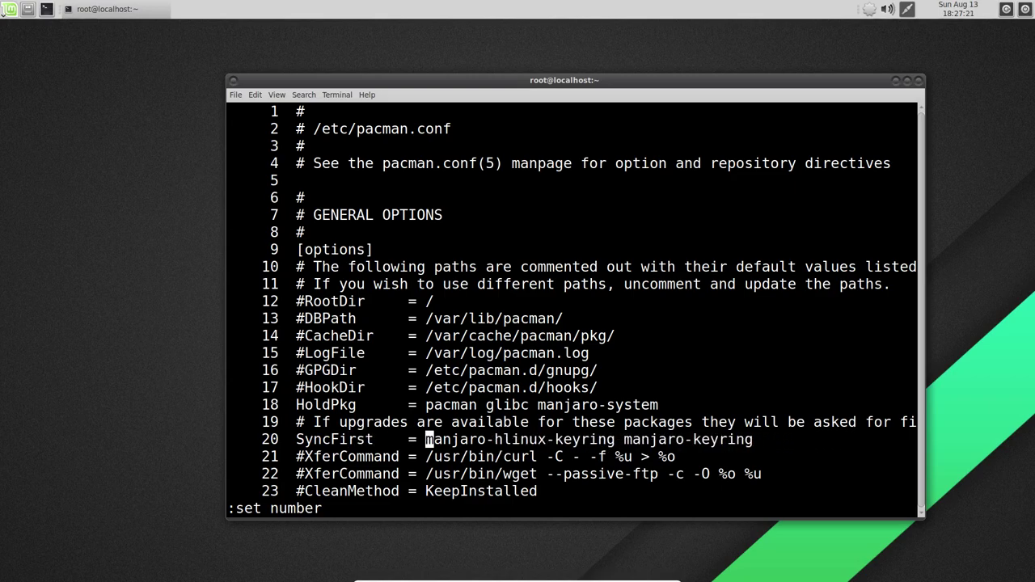
key("Delete")
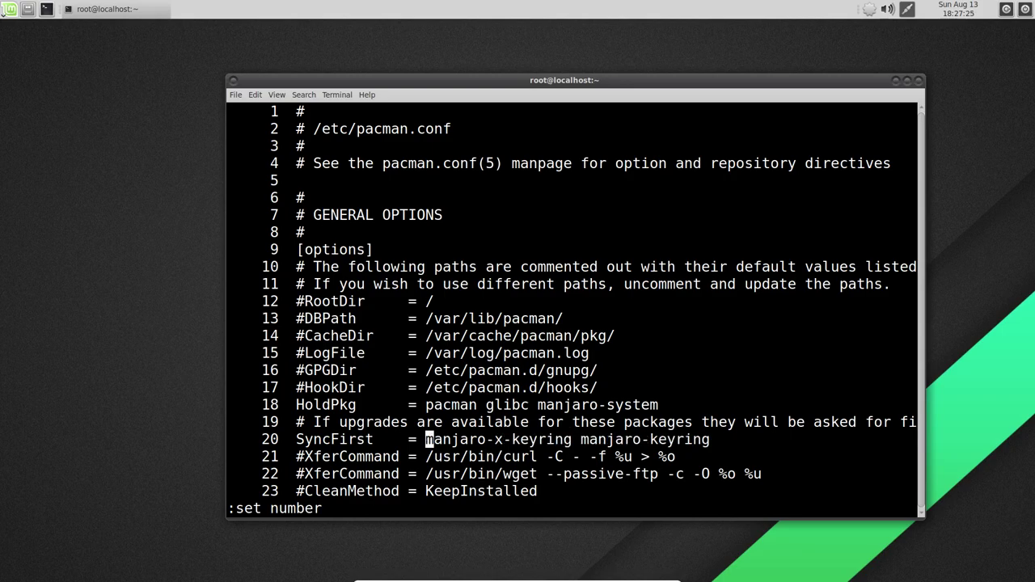
key("d")
key("d")
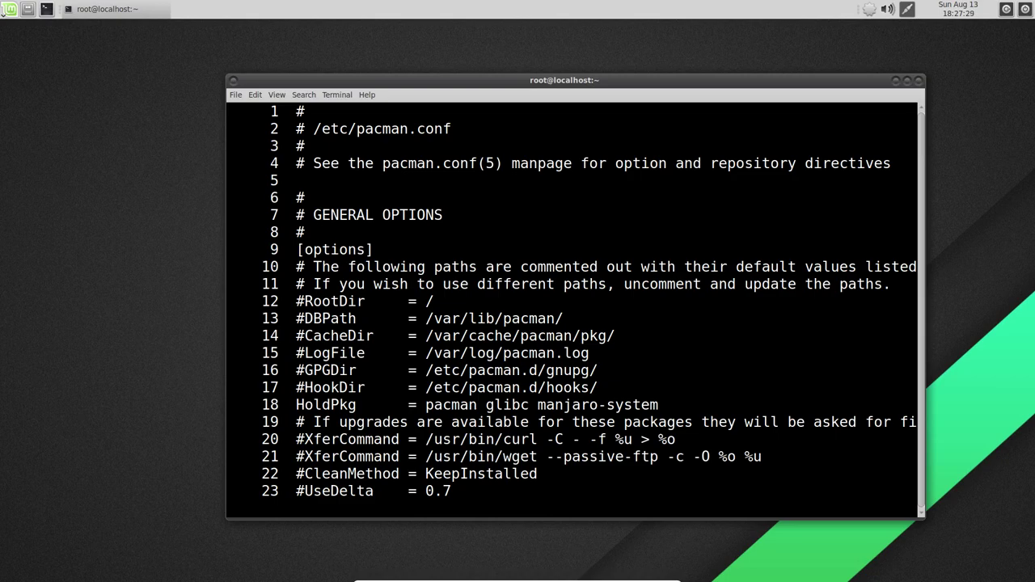
- Remove manjaro-system from the HoldPkg entry on line 18 so that it reads pacman glibc
key("Up")
key("Up")
key("Right")
key("Right")
key("Right")
key("Right")
key("Right")
key("Right")
key("Right")
key("Right")
key("Right")
key("Right")
key("Right")
key("Right")
key("Right")
key("Right")
key("Right")
key("Right")
key("Right")
key("Right")
key("Right")
key("Right")
key("BackSpace")
key("BackSpace")
key("BackSpace")
key("BackSpace")
key("BackSpace")
key("BackSpace")
key("BackSpace")
key("BackSpace")
key("Left")
key("Left")
key("Left")
key("BackSpace")
key("BackSpace")
key("BackSpace")
key("BackSpace")
key("BackSpace")
key("BackSpace")
key("BackSpace")
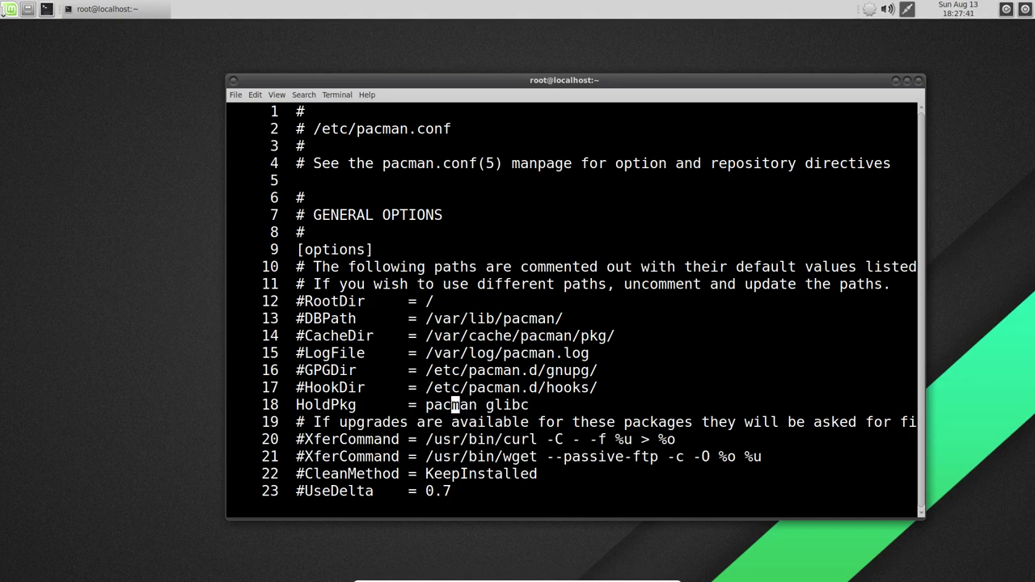
- Save and close pacman.conf, then rerun pacman -Syyu with the edited configuration
key("Escape")
type(":wq")
key("Return")
key("Up")
key("Up")
key("Return")
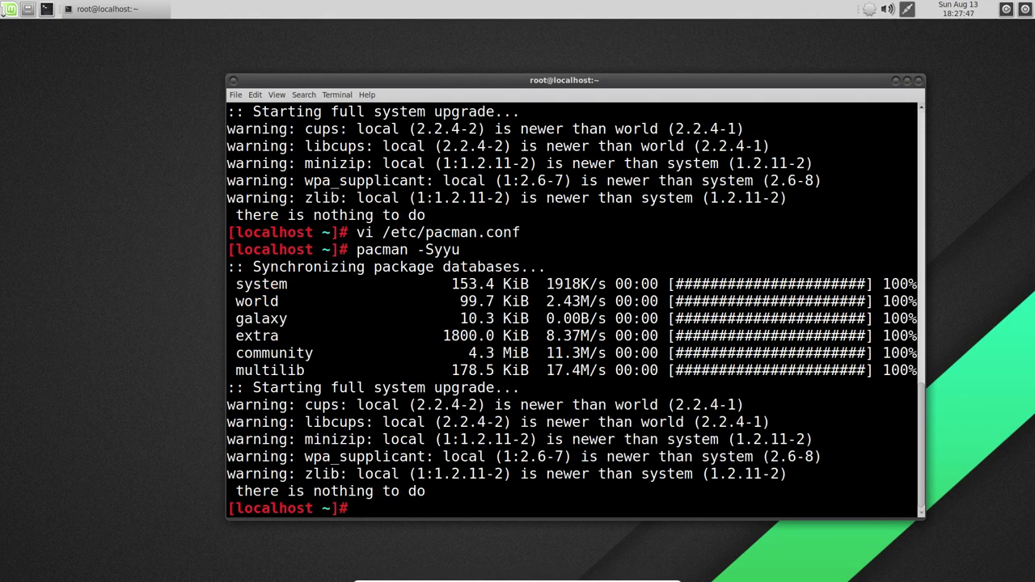
- Open the graphical Package Manager and check whether any updates are available
key("Return")
key("Return")
key("Return")
key("Return")
left_click(870, 9)
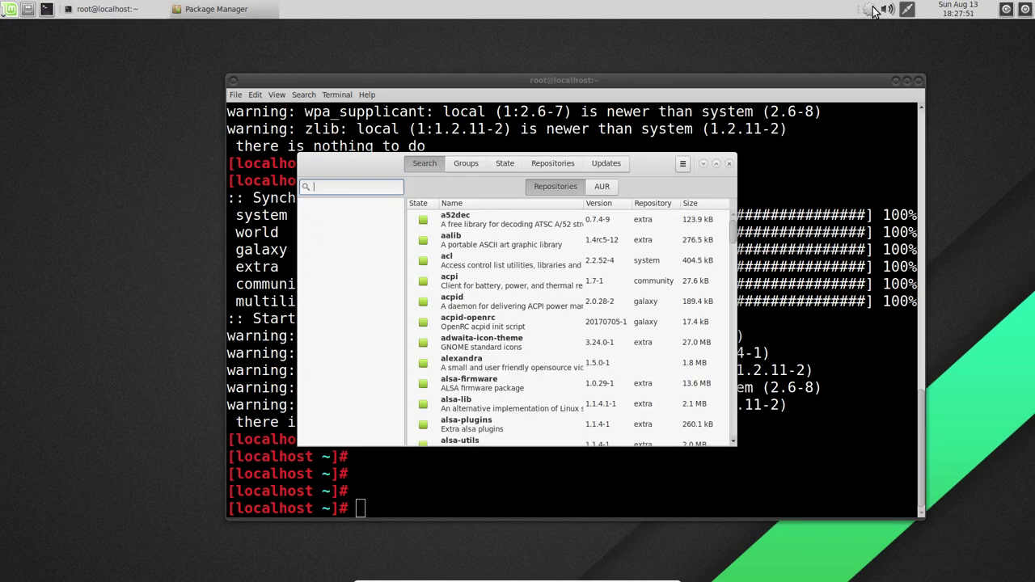
right_click(873, 11)
left_click(900, 26)
left_click(727, 167)
right_click(872, 10)
left_click(890, 34)
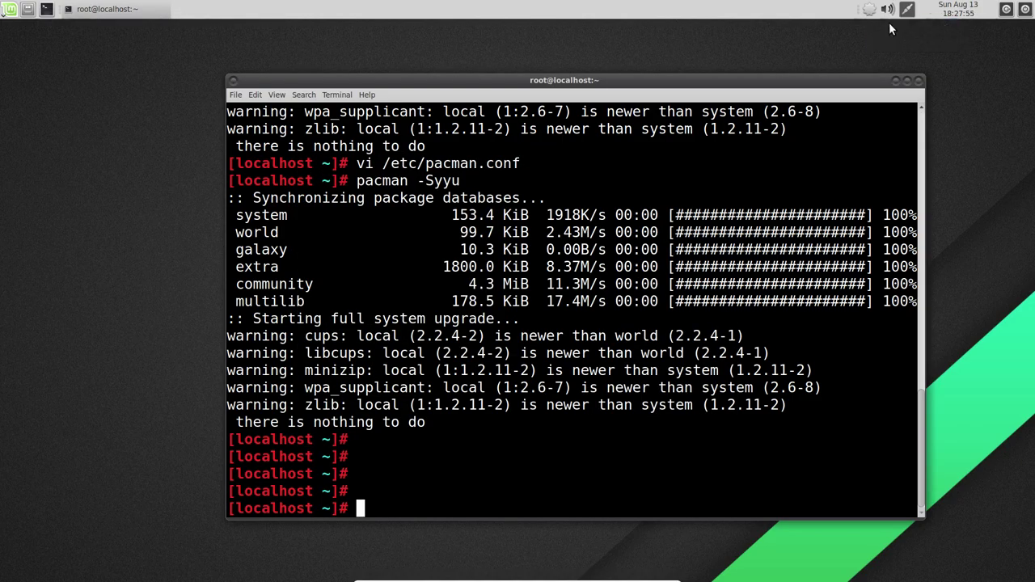
left_click(602, 165)
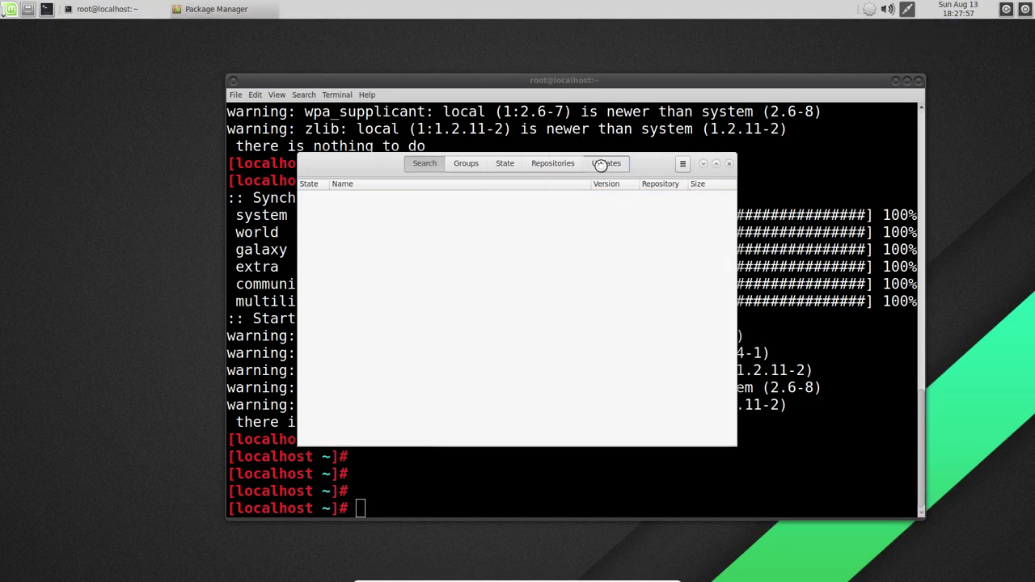
left_click(424, 164)
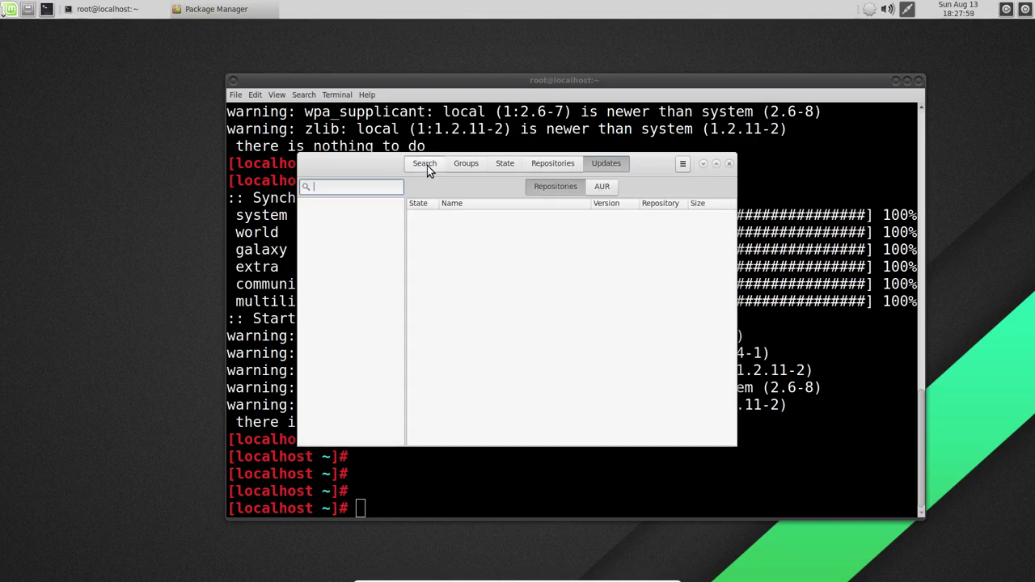
left_click(607, 165)
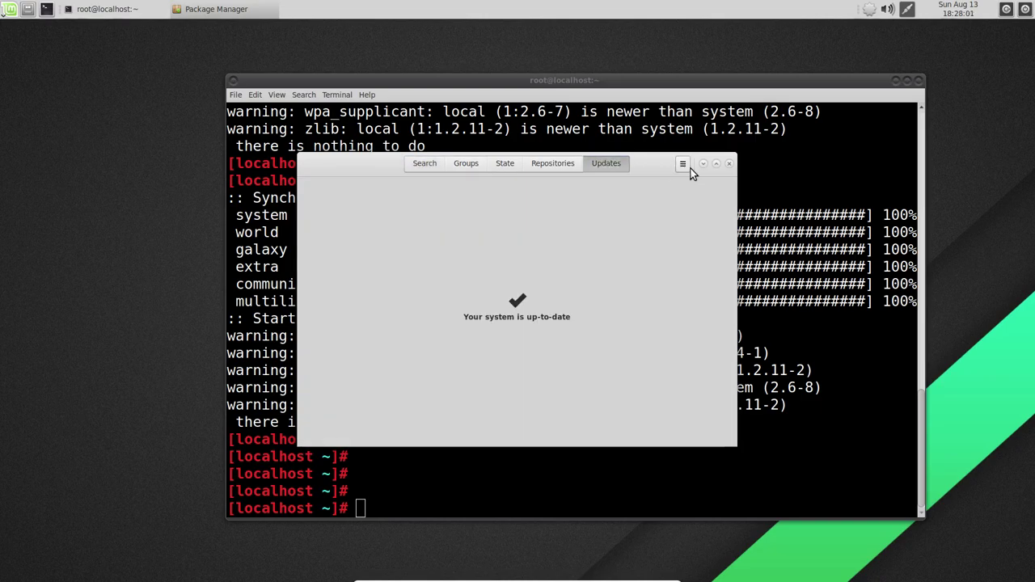
- View the Pamac version information and look through the list of repository packages
left_click(424, 164)
left_click(682, 164)
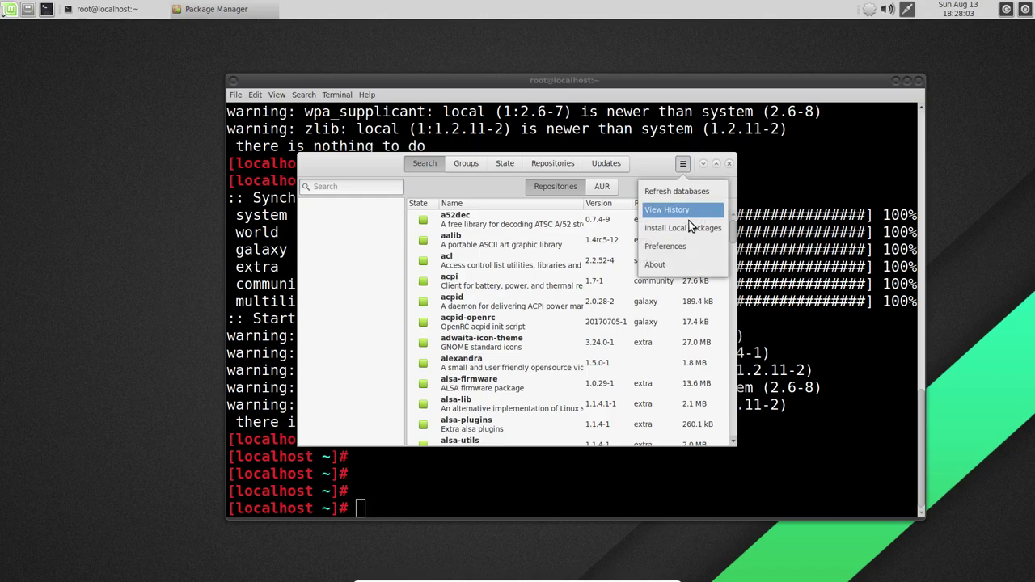
left_click(683, 265)
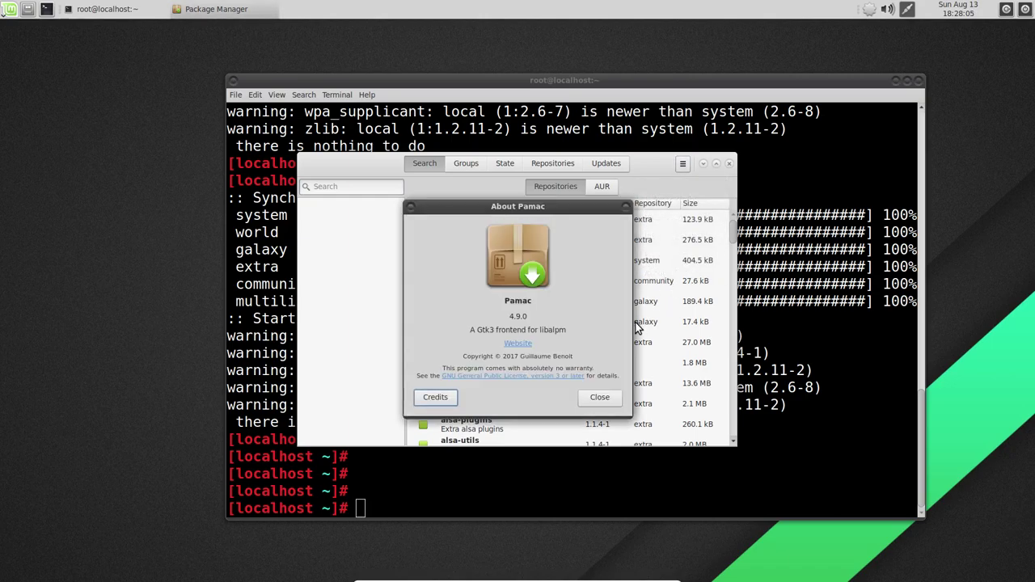
left_click(626, 207)
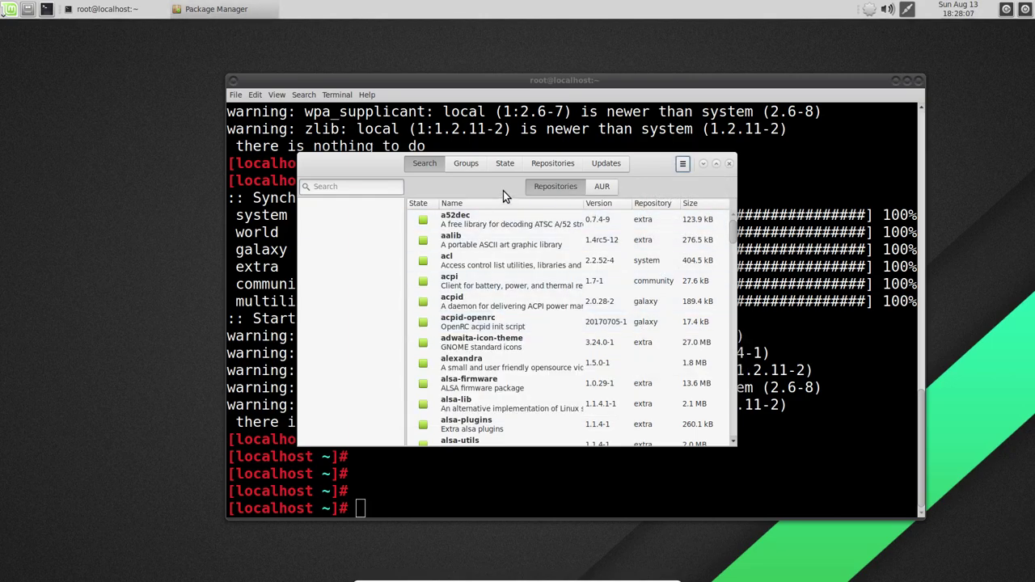
scroll(588, 287, "down", 3)
scroll(588, 291, "up", 3)
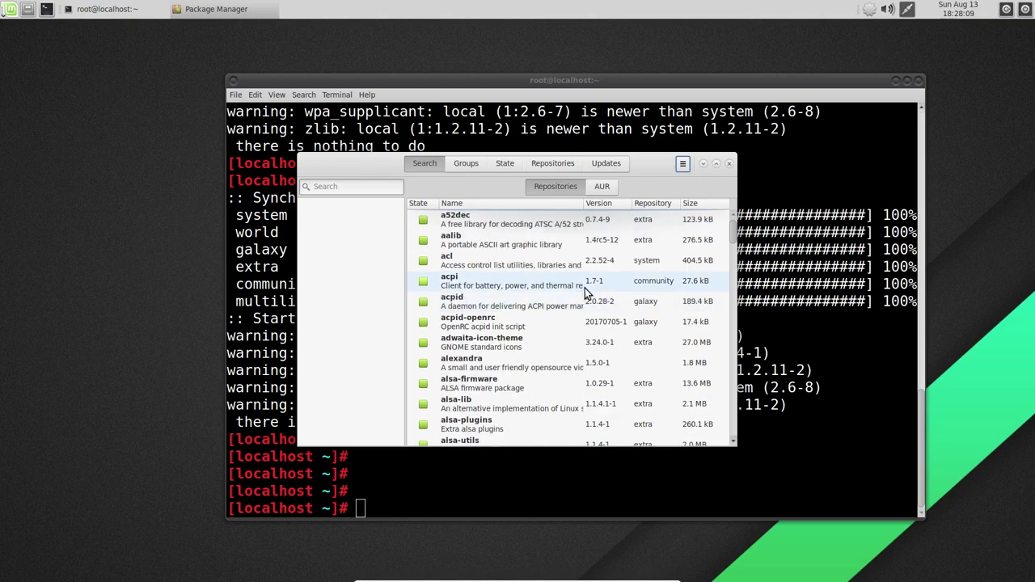
scroll(588, 294, "down", 4)
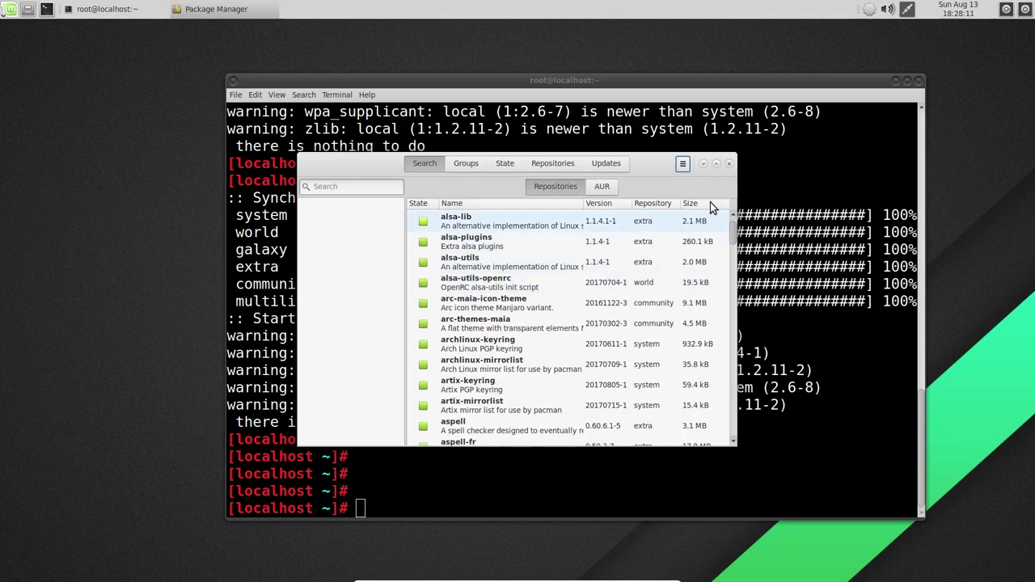
left_click(312, 186)
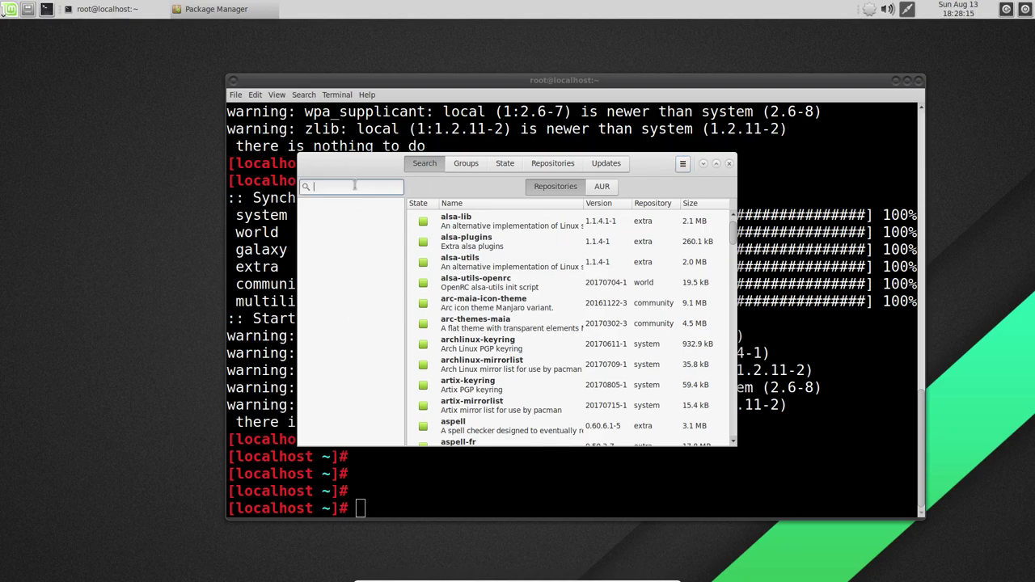
- Return to the root terminal and open /etc/locale.gen in vim
left_click(804, 269)
type("cd")
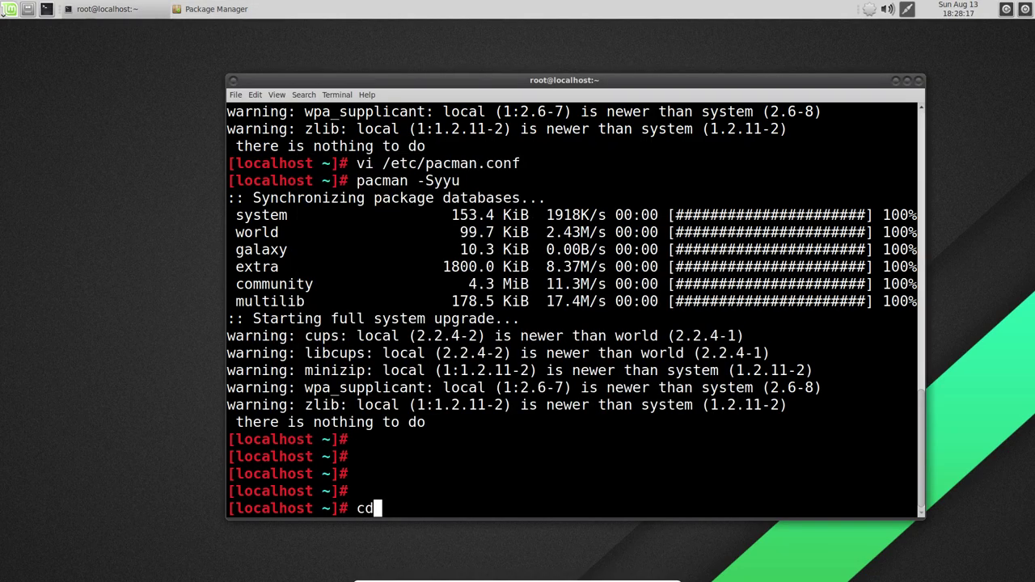
key("BackSpace")
key("BackSpace")
key("BackSpace")
type("vim /etc/")
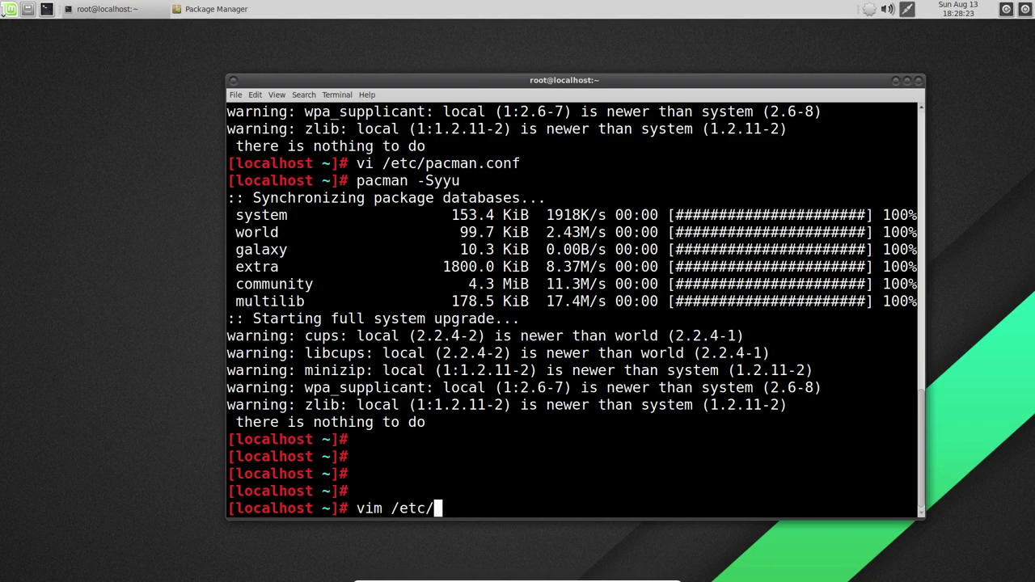
key("Tab")
key("Tab")
type("nlo")
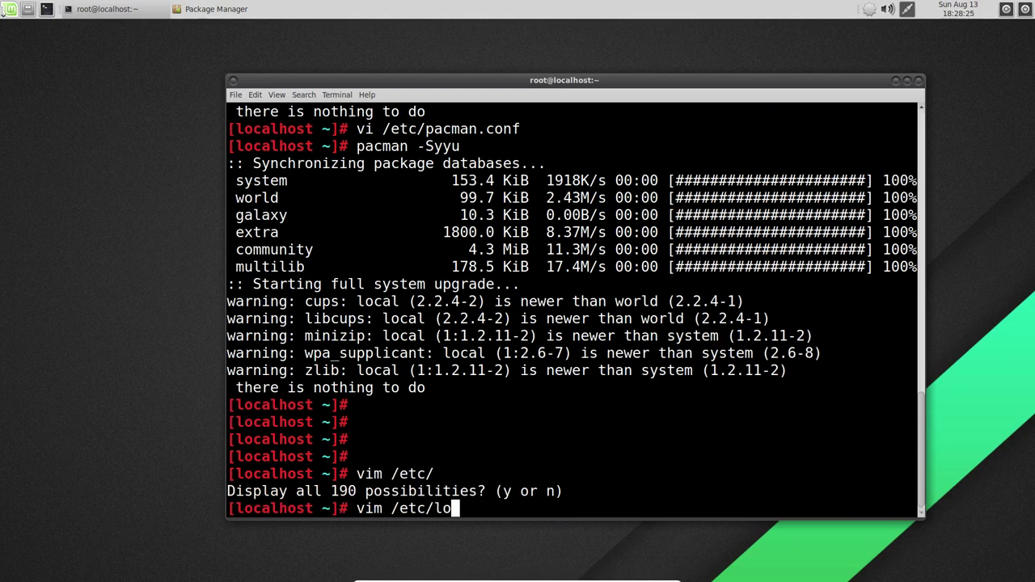
key("Tab")
key("Tab")
key("Tab")
type("c")
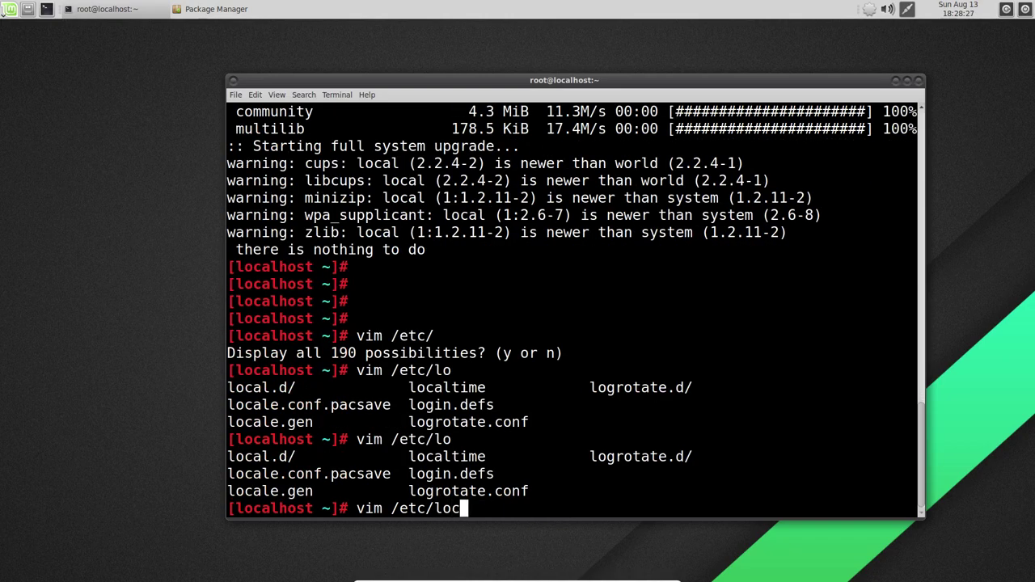
type("ale.gen")
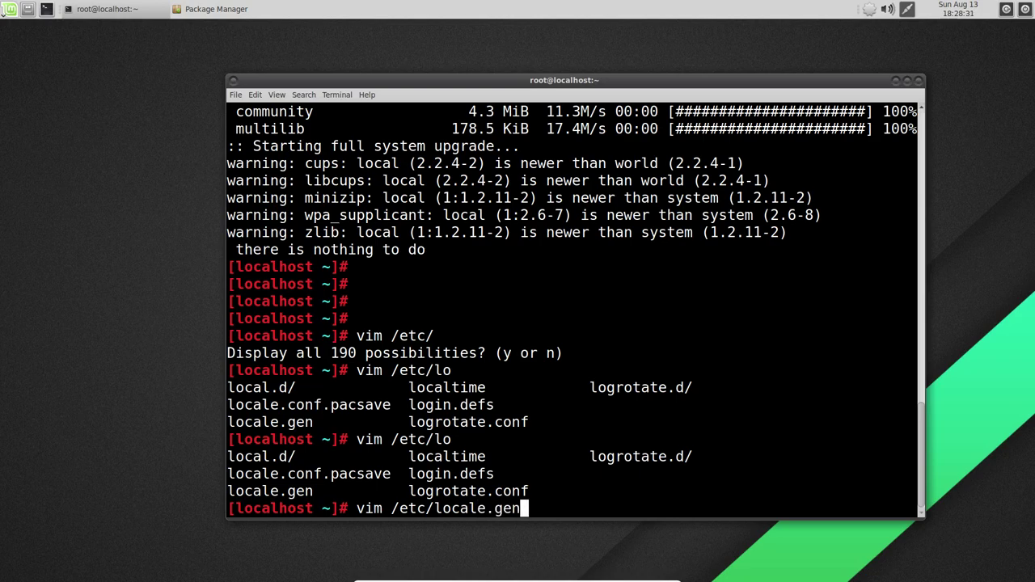
key("Return")
- Look through /etc/locale.gen for the uncommented locale entries and close the file
key("Page_Down")
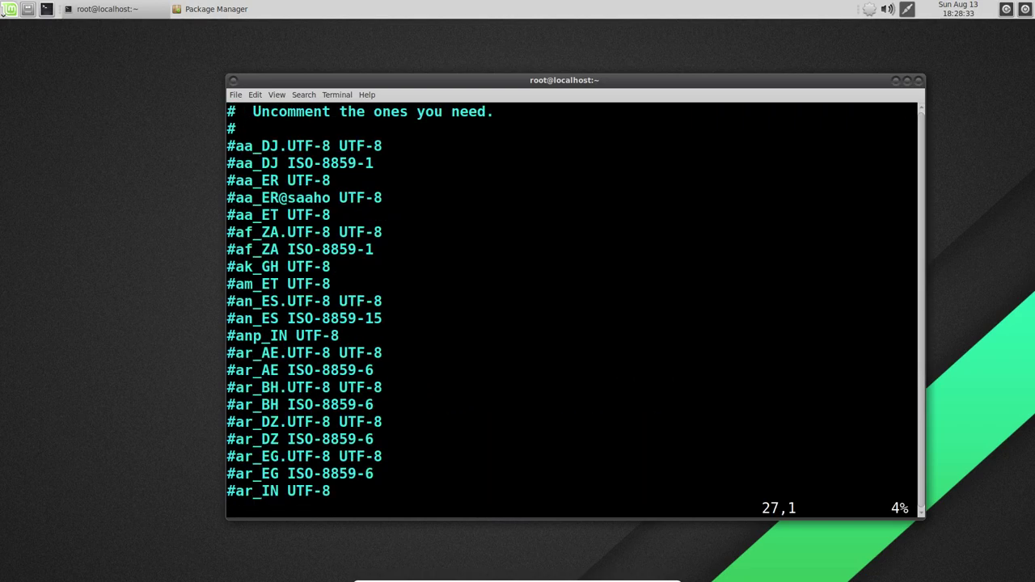
key("Page_Down")
key("Page_Down")
key("Page_Down")
key("Page_Down")
key("Page_Down")
key("Page_Down")
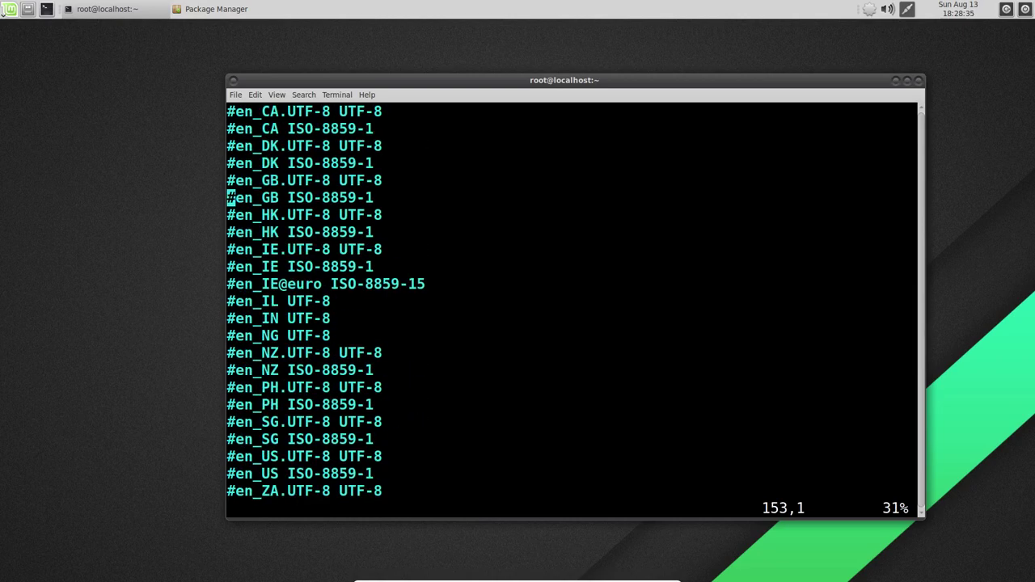
key("Page_Down")
key("Page_Down")
key("Page_Down")
key("Page_Down")
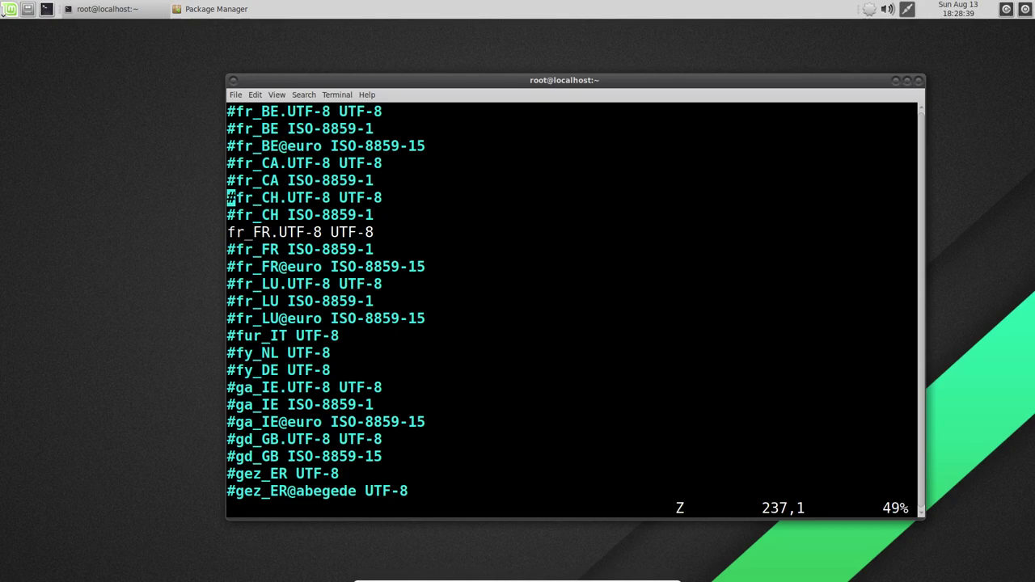
key("Z")
- List the files in /etc/conf.d by completing the vim path, and abandon the command without opening a file
key("Up")
key("BackSpace")
key("BackSpace")
key("BackSpace")
key("BackSpace")
key("BackSpace")
key("BackSpace")
key("BackSpace")
key("BackSpace")
key("BackSpace")
key("BackSpace")
type("conf.d/")
key("Tab")
key("Tab")
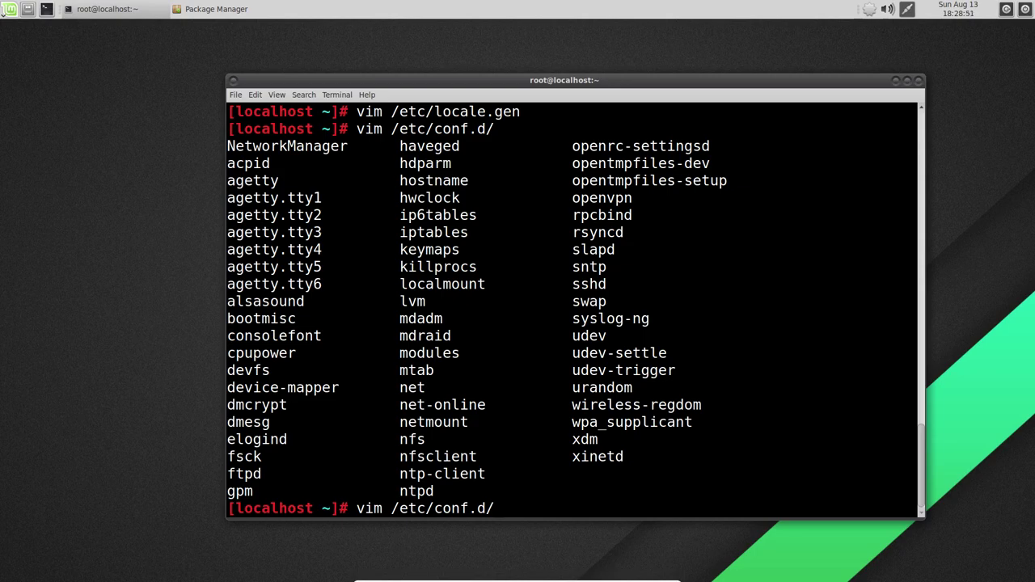
key("ctrl+c")
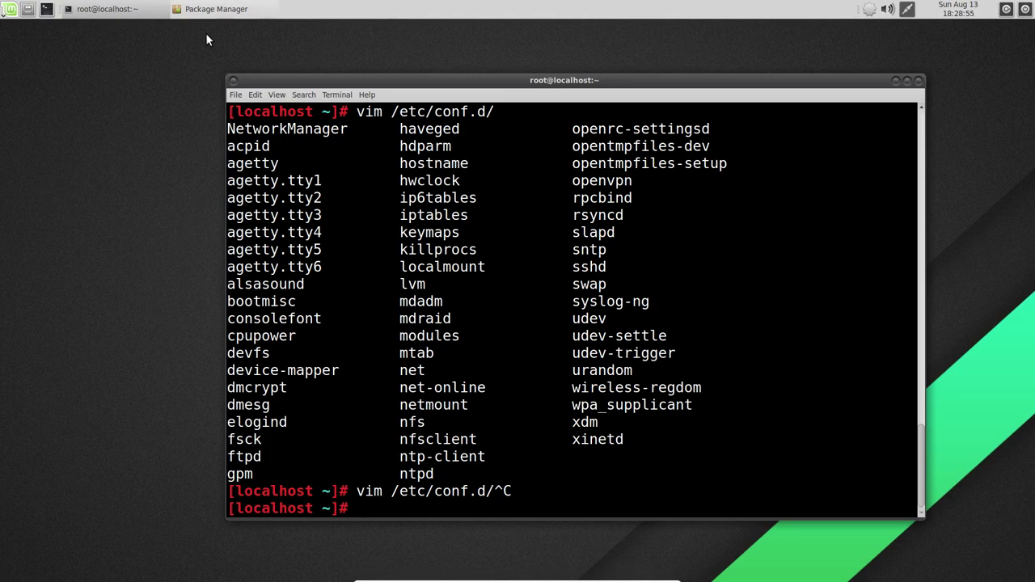
- Launch the Vivaldi browser, unlock its profile to relaunch it, and maximize the browser window
left_click(235, 96)
left_click(234, 96)
left_click(10, 8)
mouse_move(18, 77)
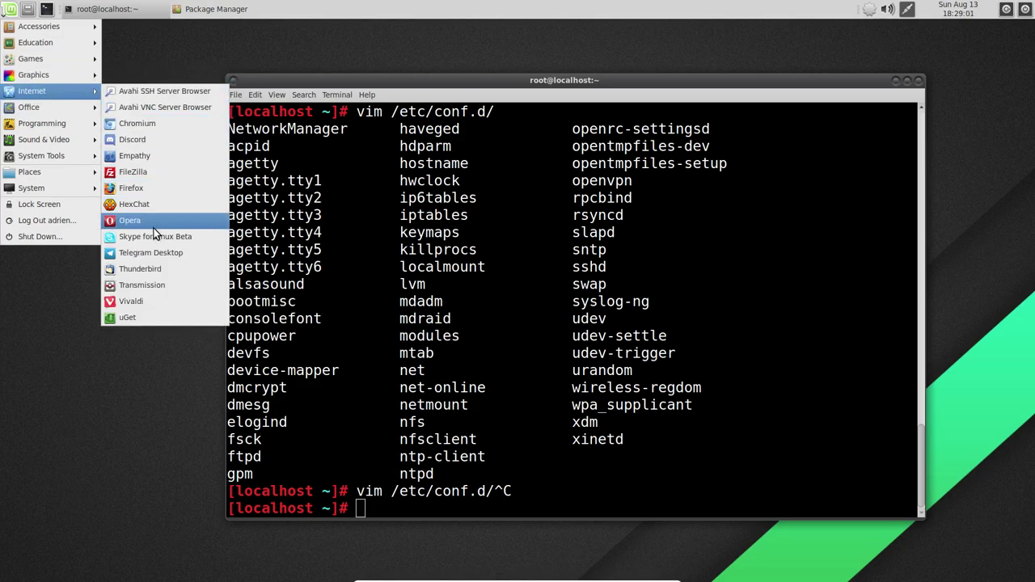
left_click(155, 301)
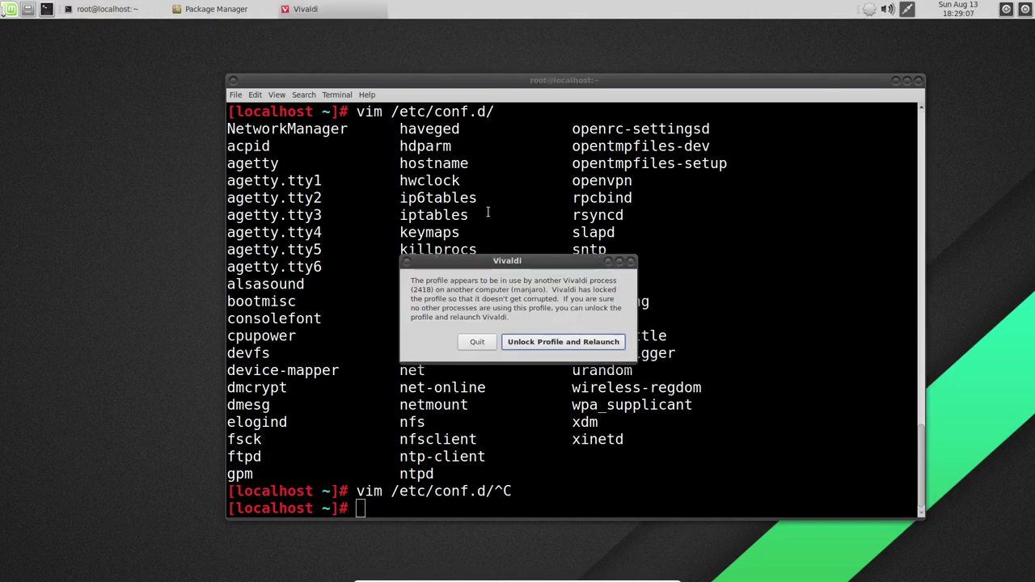
key("Escape")
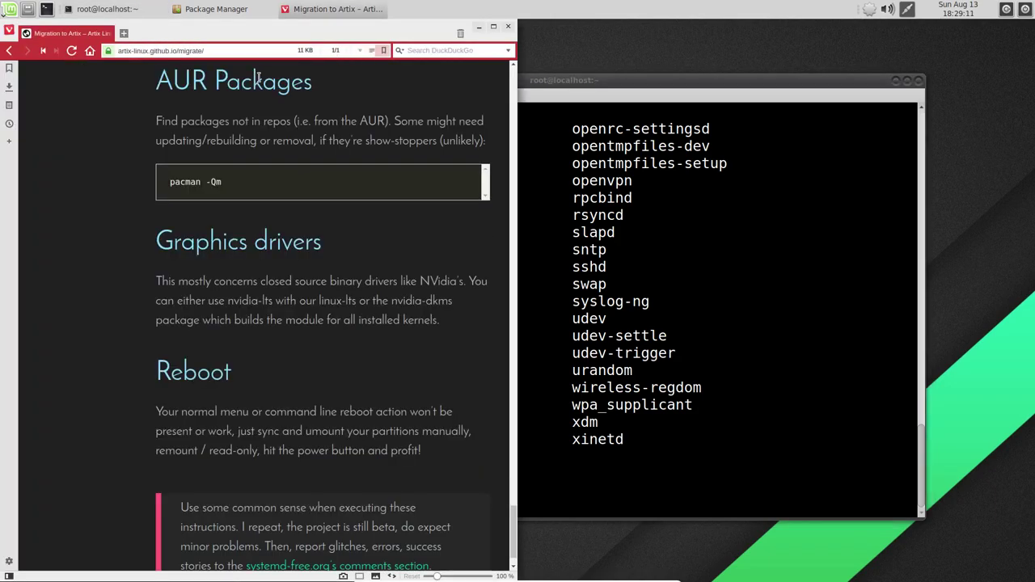
left_click(495, 28)
- Search the web for "french arch linux" and compare the results with the France region filter on and off
left_click(944, 49)
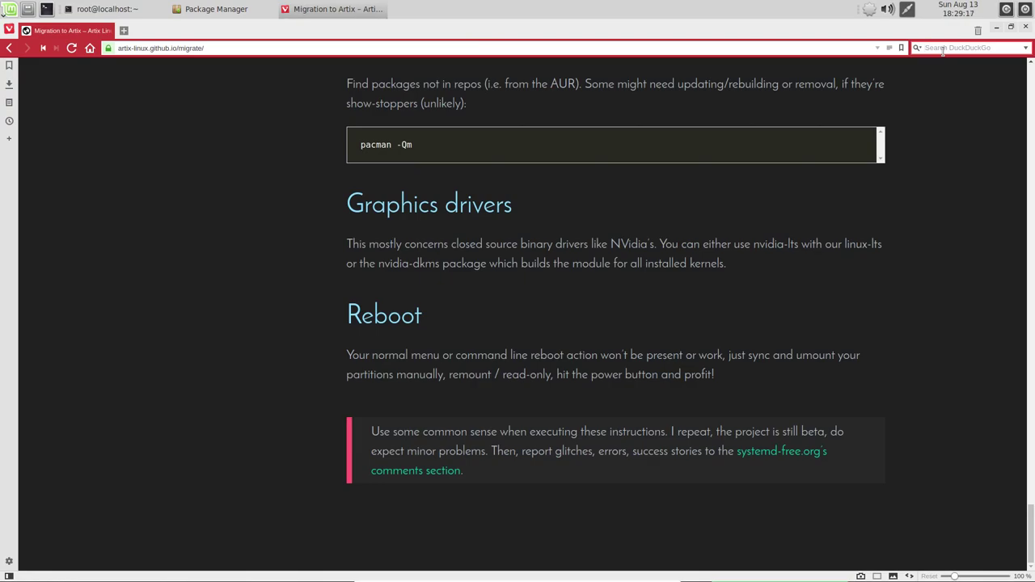
type("french arch linux")
key("Return")
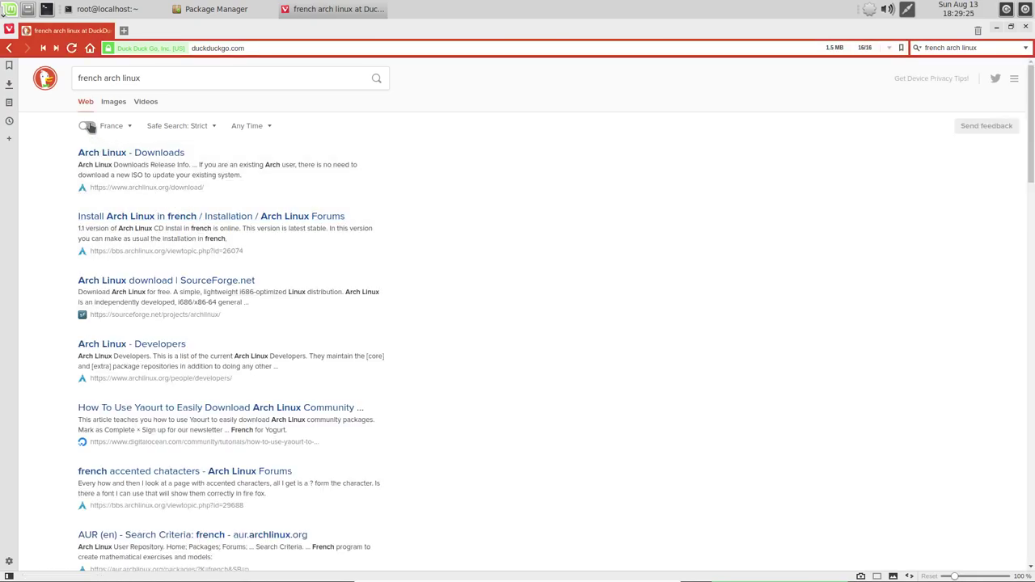
left_click(87, 126)
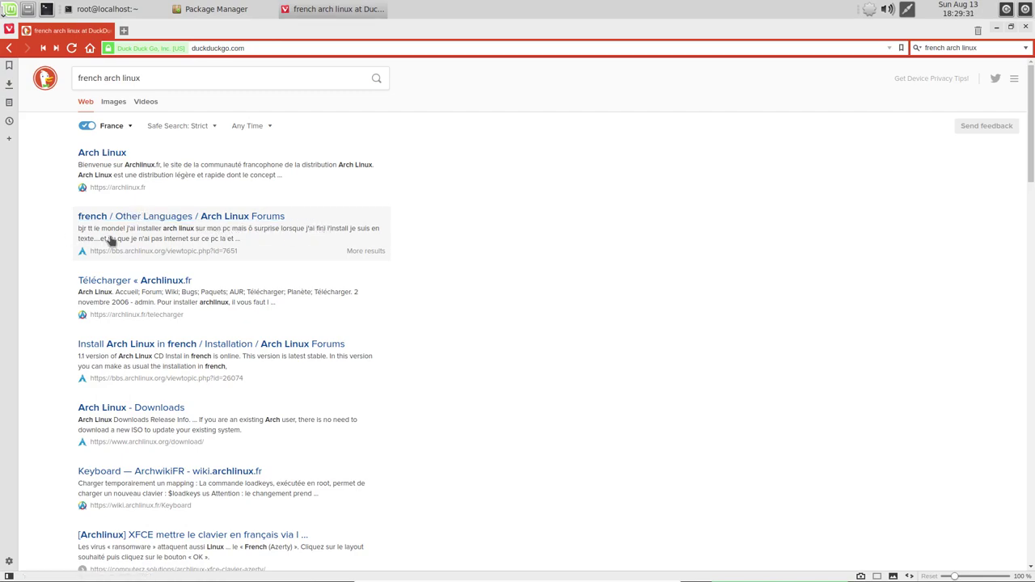
left_click(95, 128)
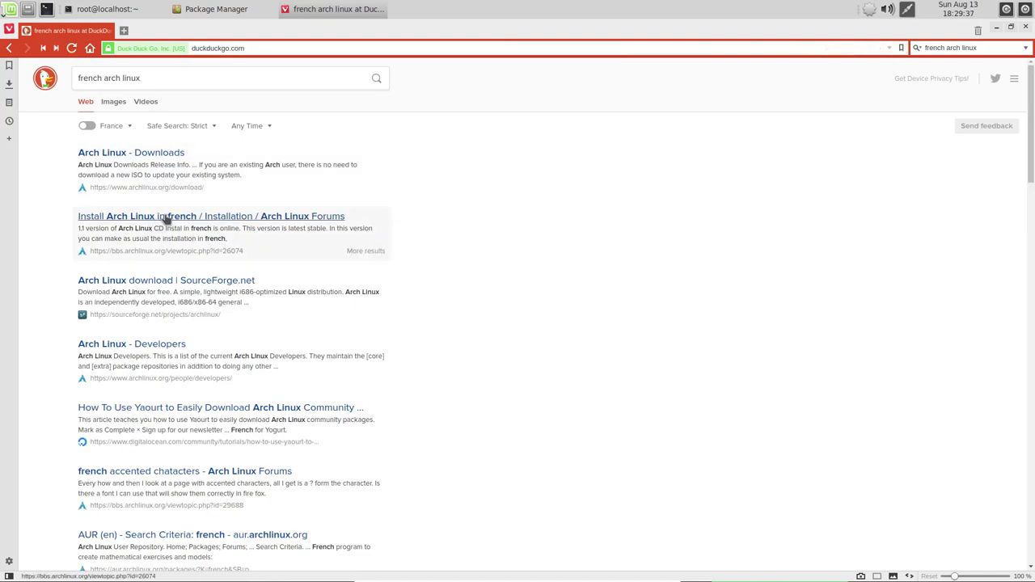
- View the "Install Arch Linux in french" forum thread, return to the search results and look through them
left_click(166, 217)
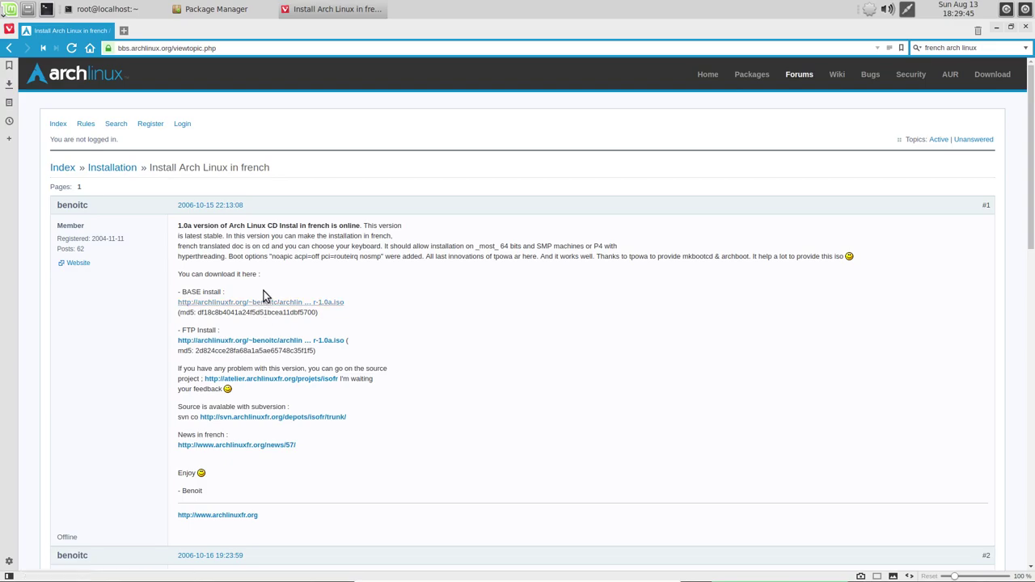
left_click(9, 48)
scroll(260, 363, "down", 1)
scroll(260, 365, "down", 4)
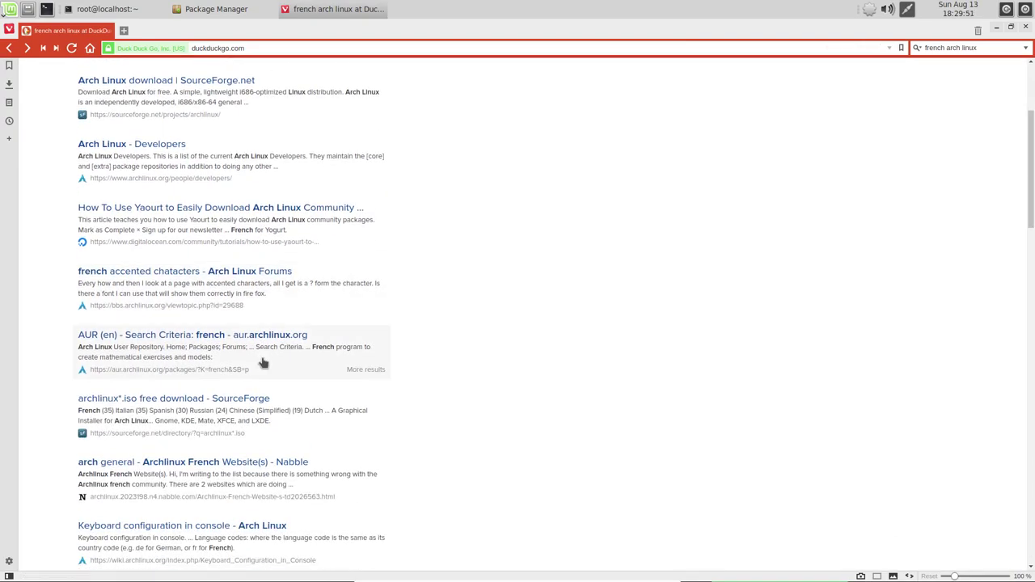
scroll(263, 364, "up", 5)
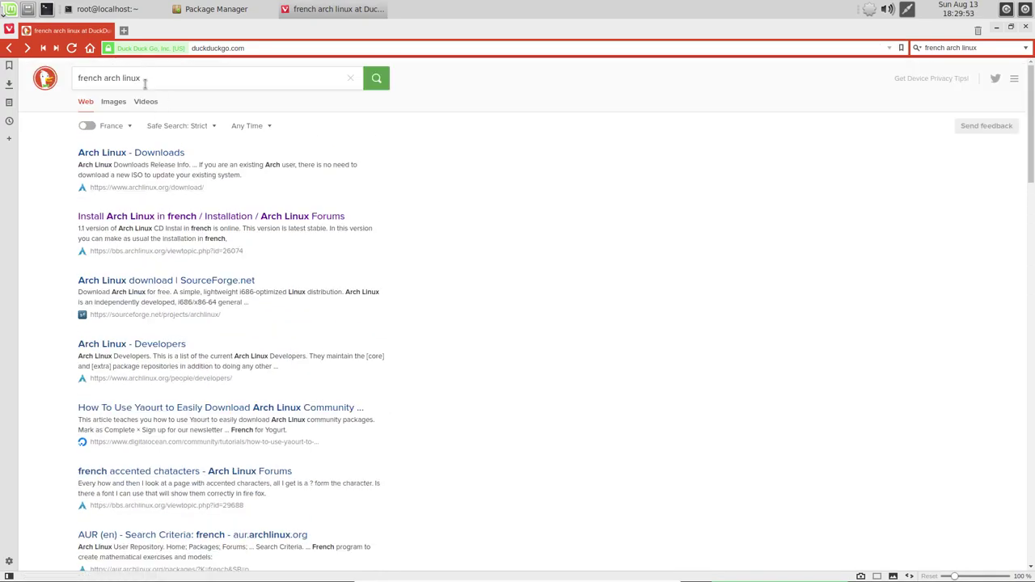
- Change the web search to "change language arch linux" and open the ArchWiki Locale page
left_click_drag(148, 78, 60, 68)
key("Left")
key("Delete")
key("Delete")
key("Delete")
key("Delete")
key("Delete")
key("Delete")
type("cgan")
key("BackSpace")
key("BackSpace")
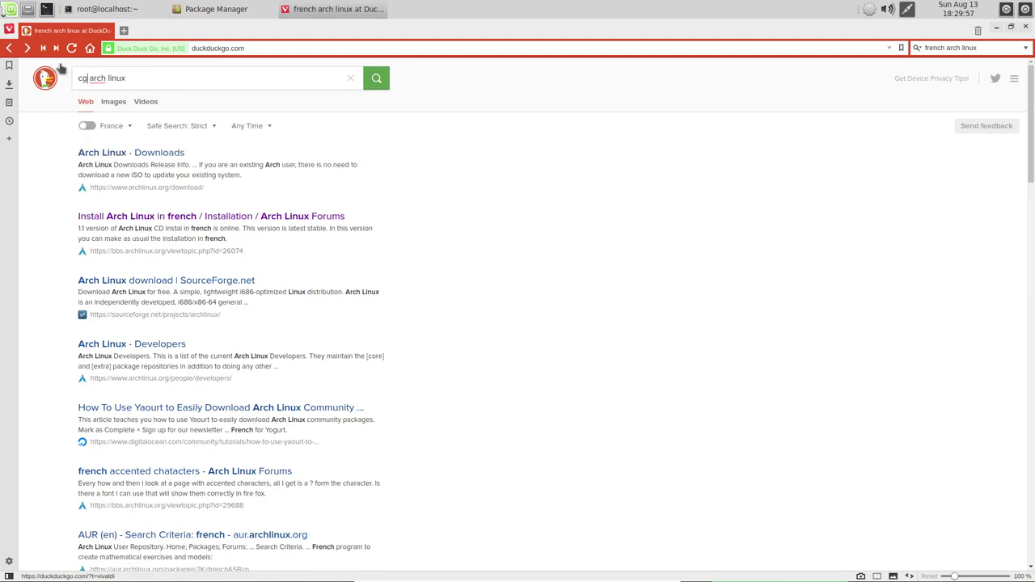
type("han")
key("Right")
type("e language")
key("Return")
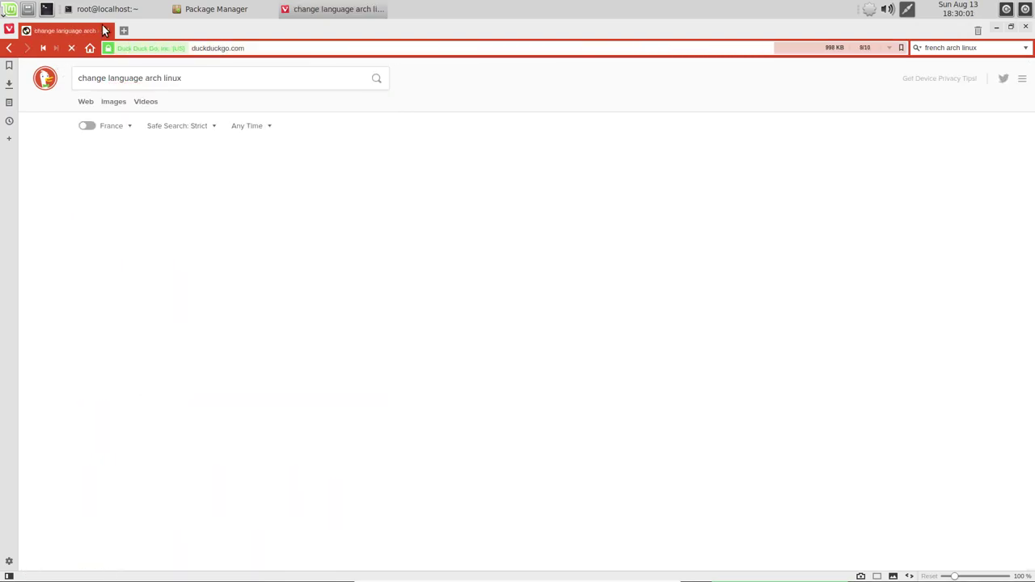
left_click(146, 162)
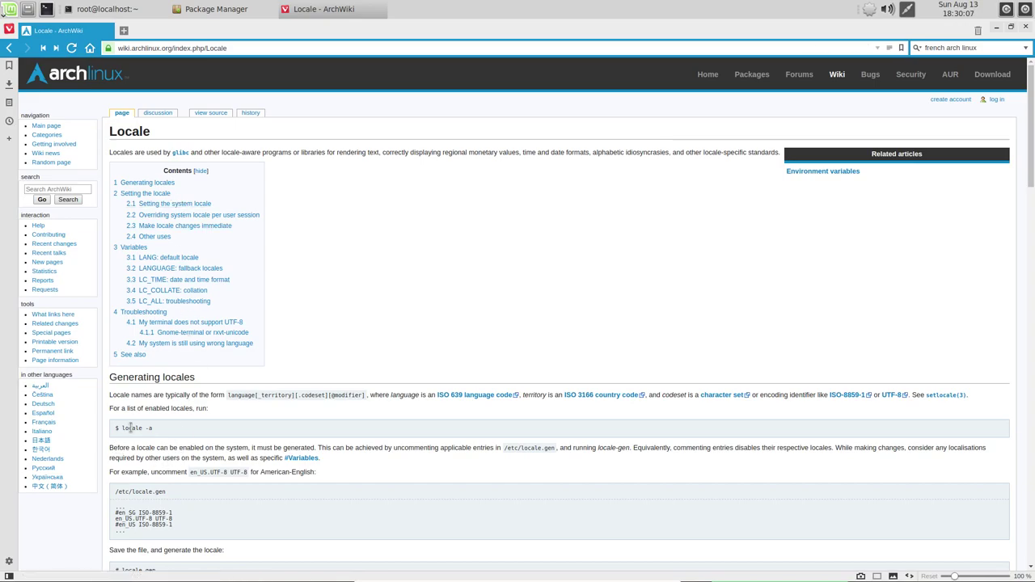
- Copy the locale -a command from the wiki and run it in the root terminal to list enabled locales
left_click_drag(124, 428, 168, 430)
scroll(153, 405, "down", 1)
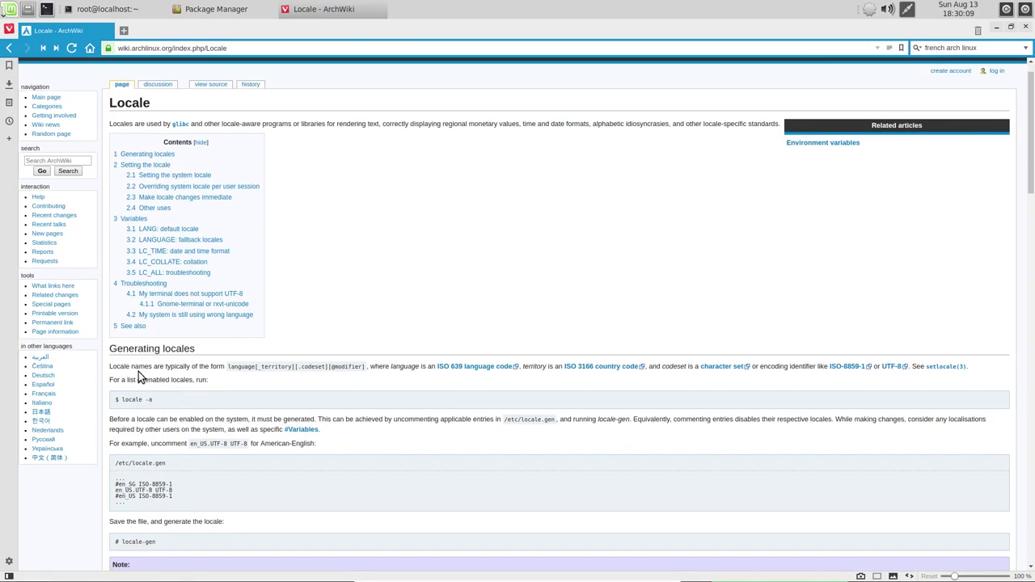
left_click_drag(122, 399, 152, 400)
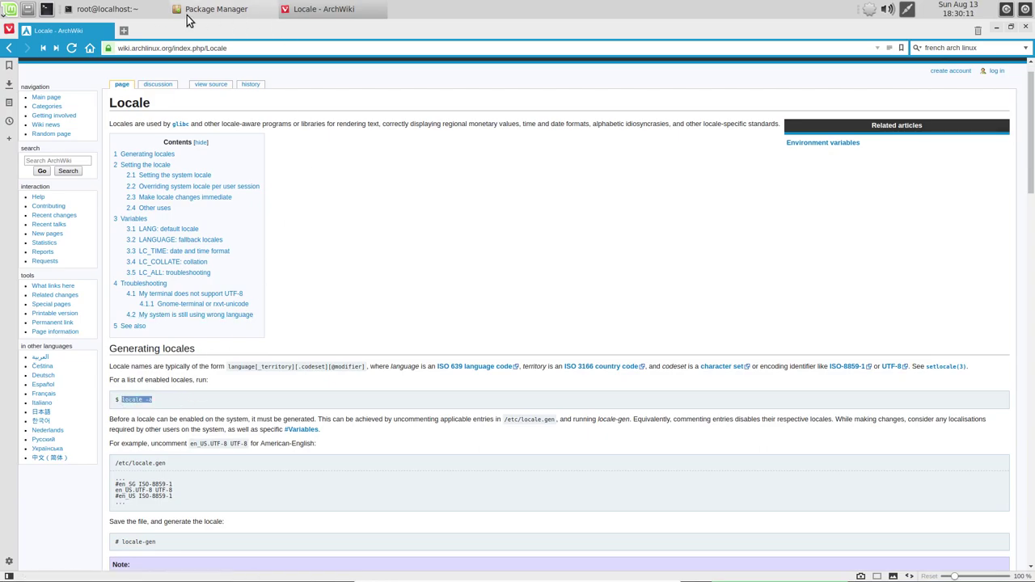
left_click(105, 9)
middle_click(571, 273)
key("Return")
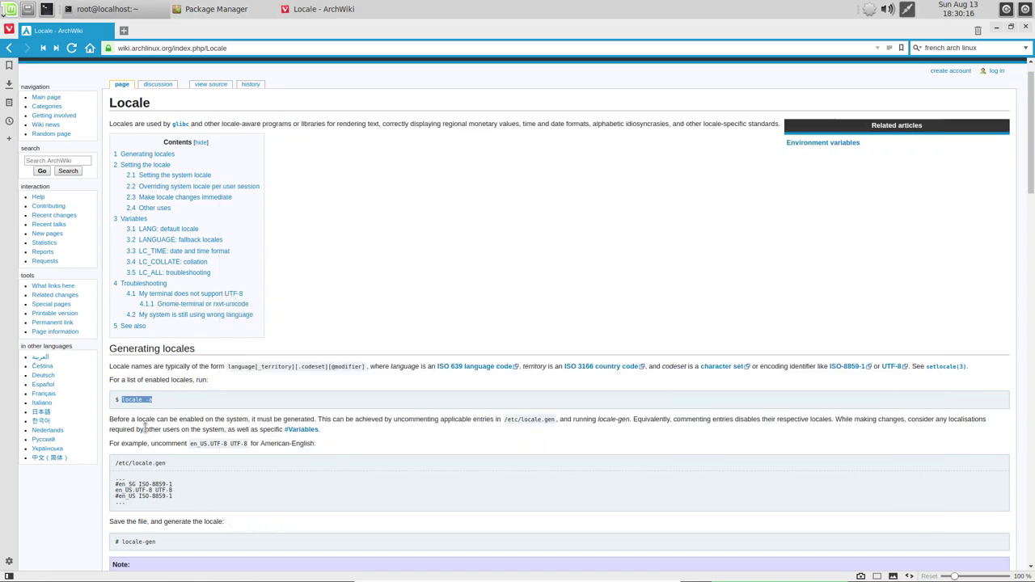
- Copy the /etc/locale.gen path from the wiki, open that file in vim to check its French entries, and quit
left_click(147, 433)
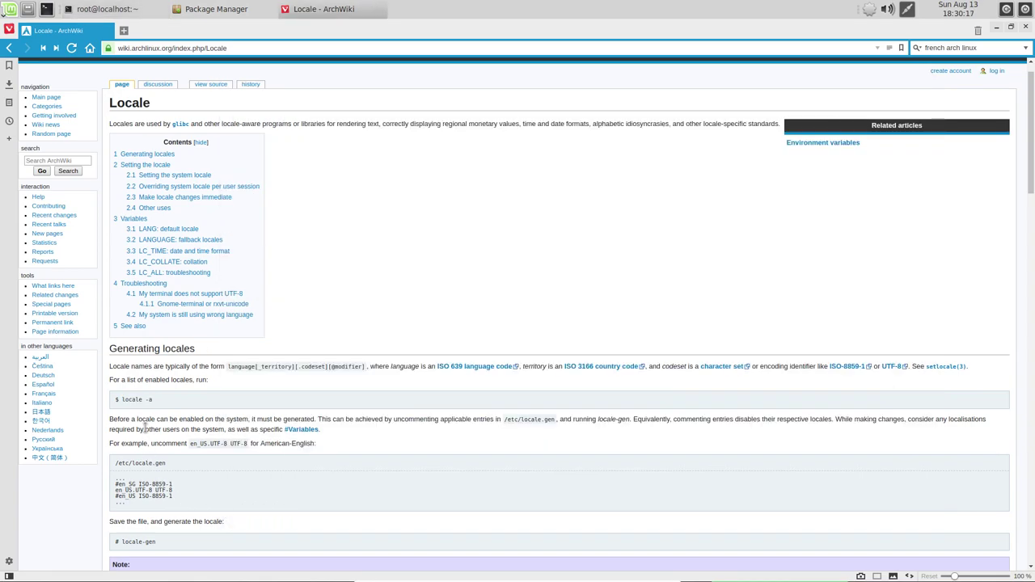
scroll(145, 429, "down", 1)
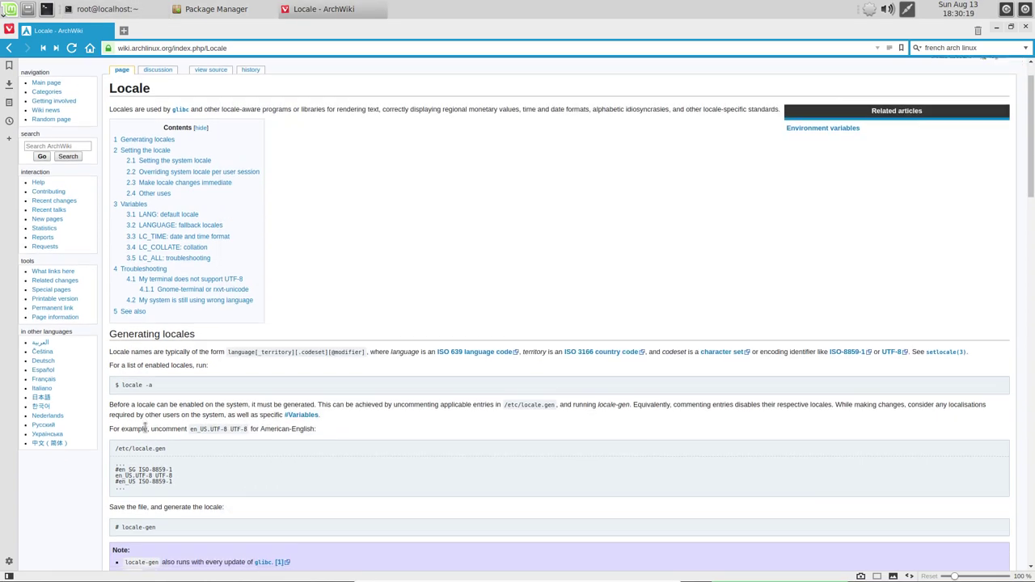
triple_click(126, 433)
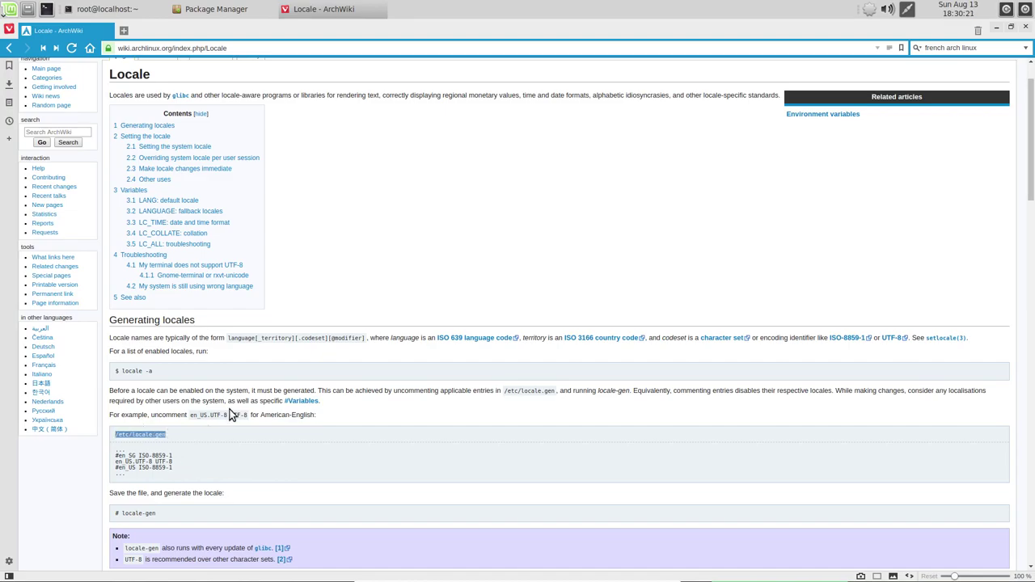
left_click(154, 11)
middle_click(443, 276)
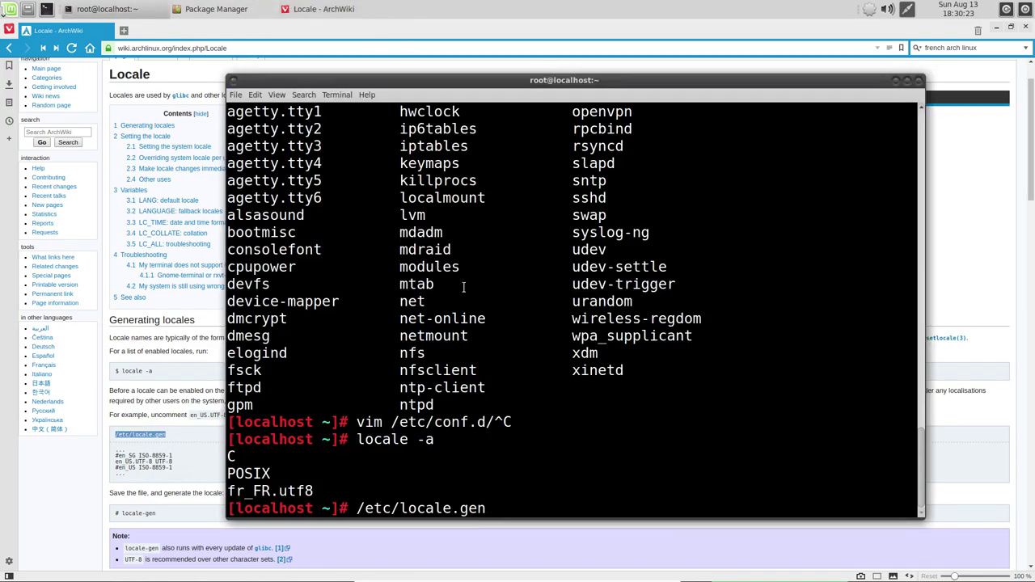
key("Home")
type("vi i")
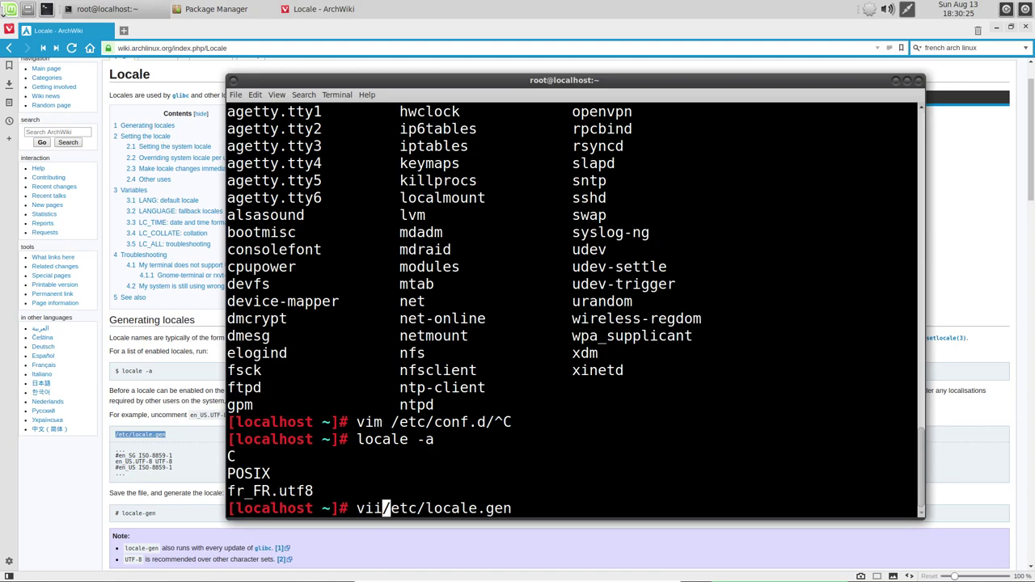
key("Return")
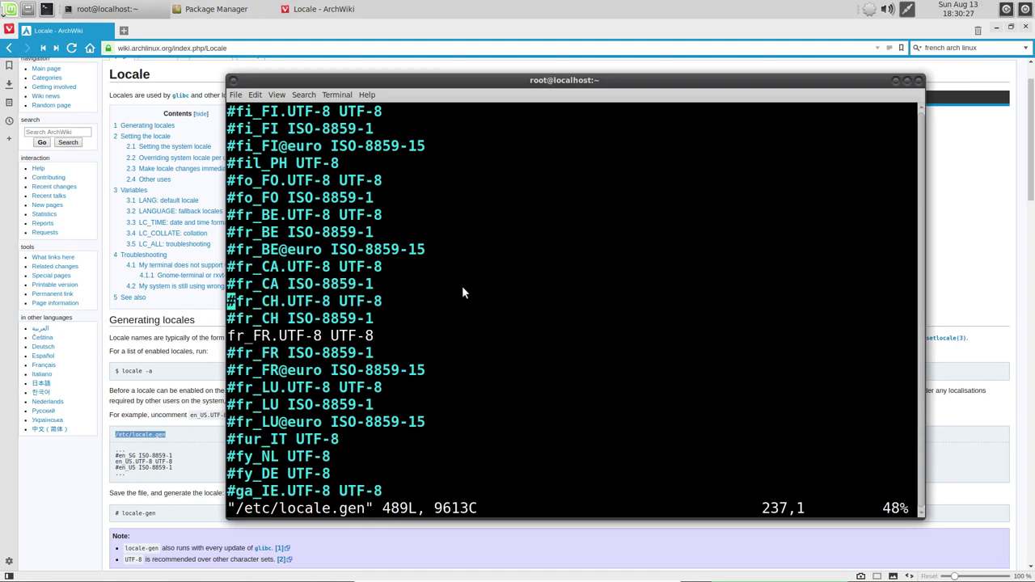
type(":q")
key("Return")
- Copy the locale-gen command from the wiki and run it in the root terminal to generate the locales
left_click(174, 473)
scroll(174, 473, "down", 1)
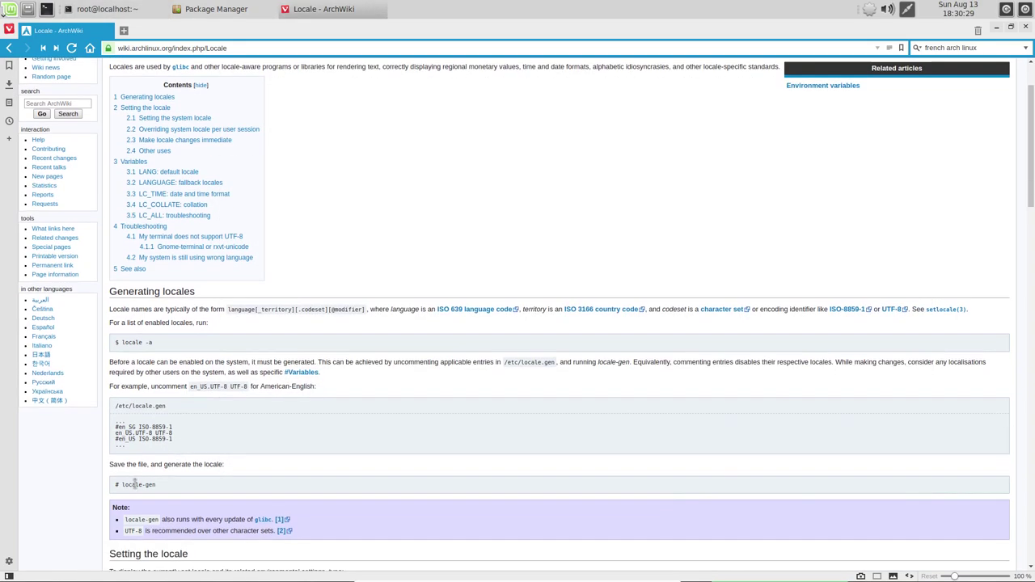
left_click_drag(122, 484, 168, 484)
left_click(105, 9)
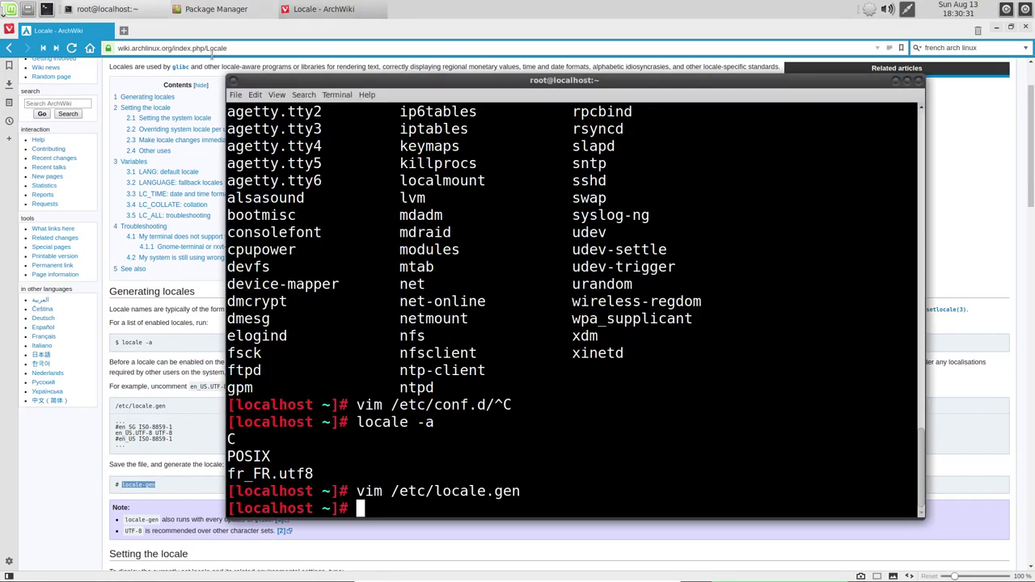
middle_click(489, 260)
key("Return")
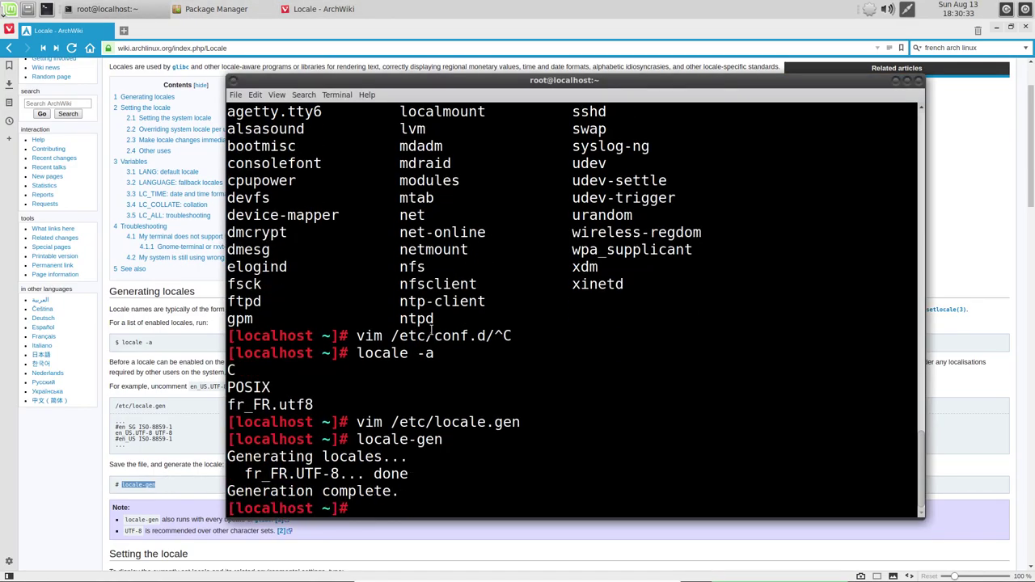
- Copy the /etc/locale.conf path from the wiki's system locale section and open that file in vim in the root terminal
left_click(167, 488)
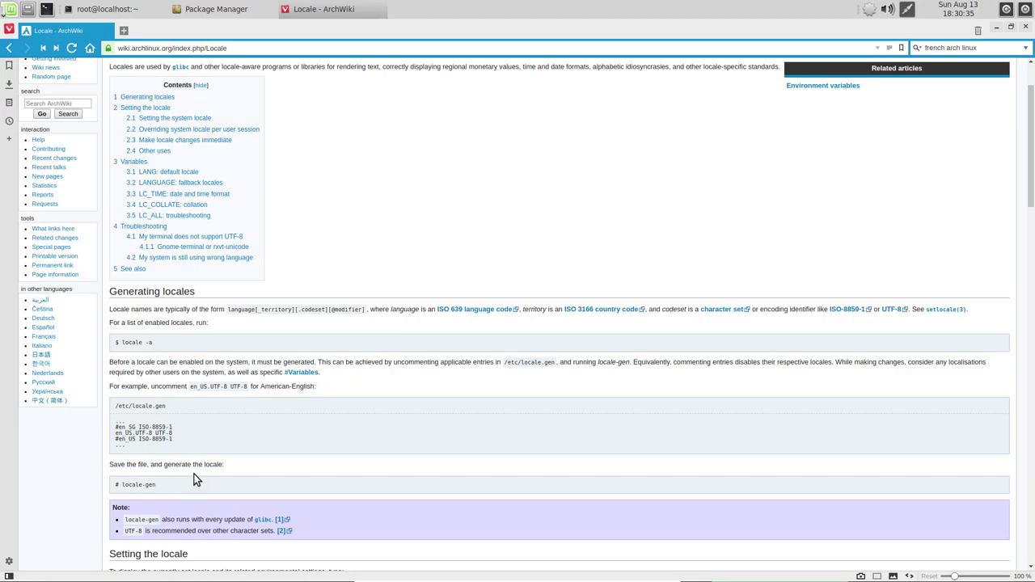
scroll(194, 474, "down", 1)
scroll(194, 477, "down", 5)
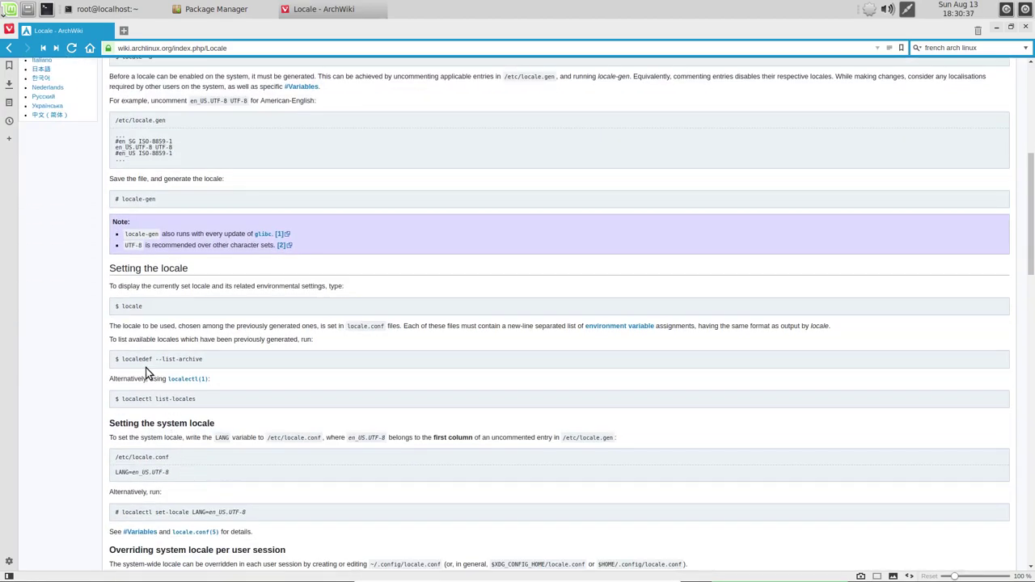
left_click_drag(122, 359, 215, 360)
triple_click(143, 456)
key("ctrl+c")
left_click(106, 9)
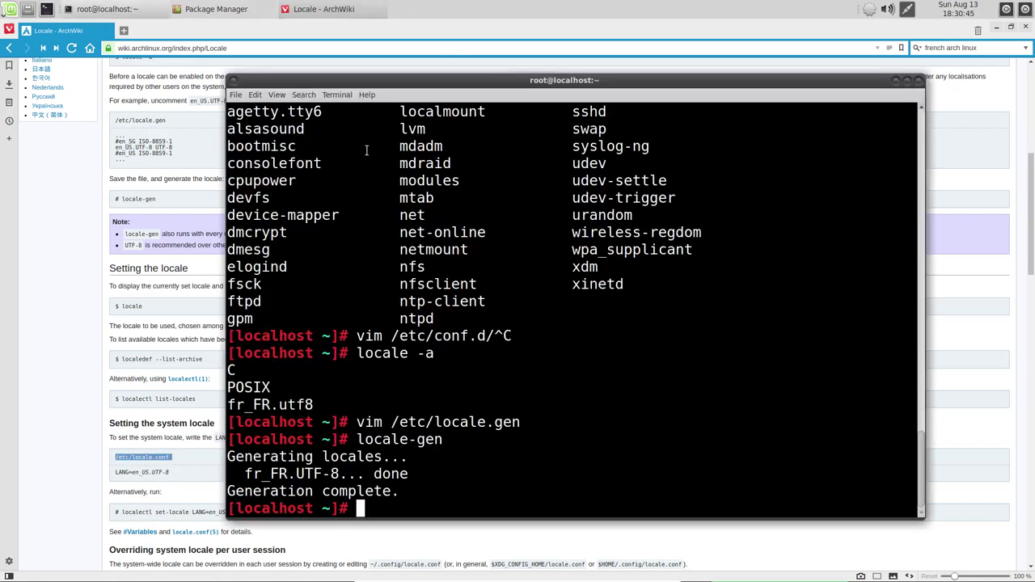
middle_click(571, 271)
key("Up")
key("Home")
type("vim")
key("Return")
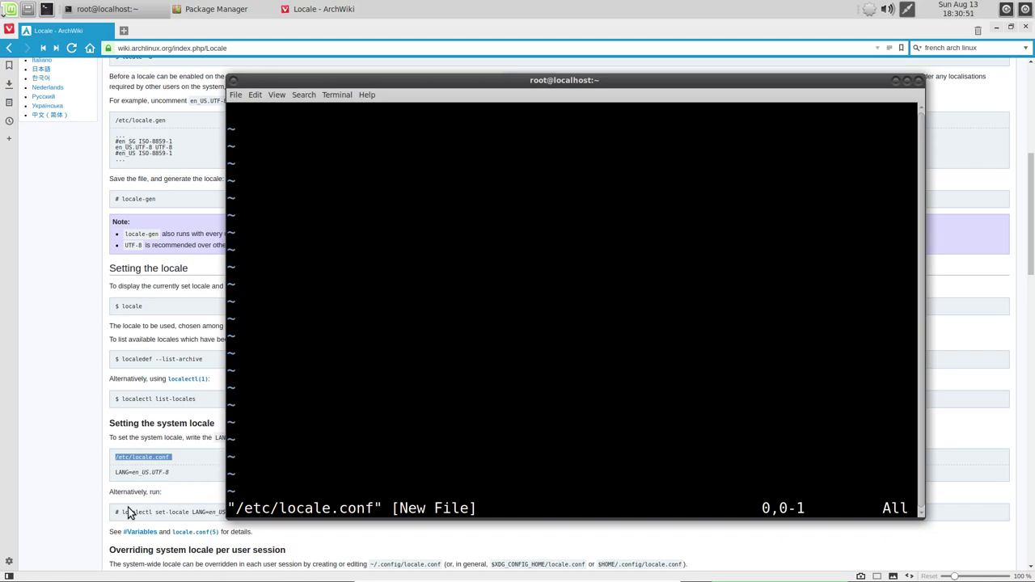
- Copy the LANG=en_US.UTF-8 line from the wiki and insert it into /etc/locale.conf in vim
triple_click(142, 471)
left_click(114, 9)
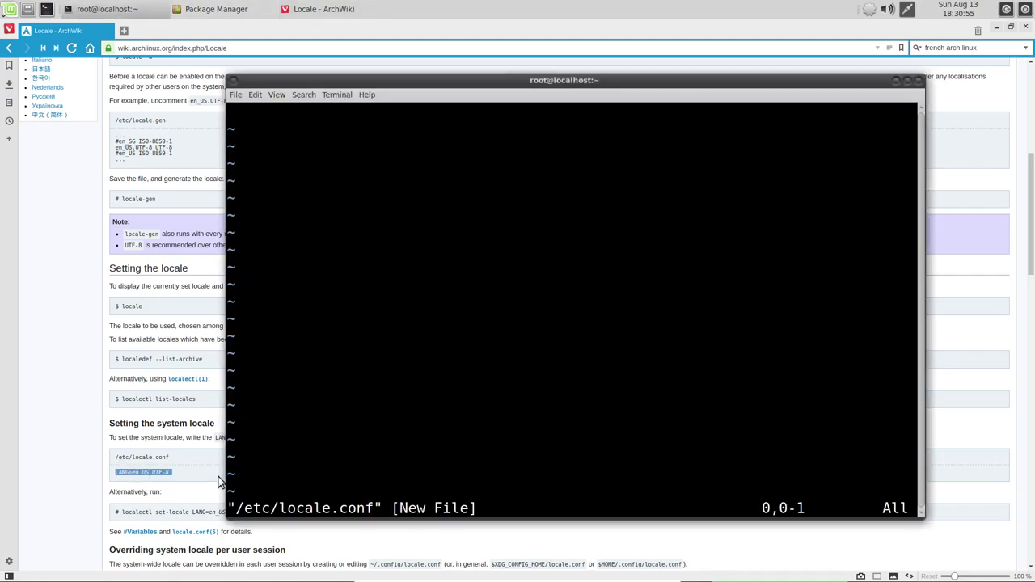
middle_click(488, 364)
key("i")
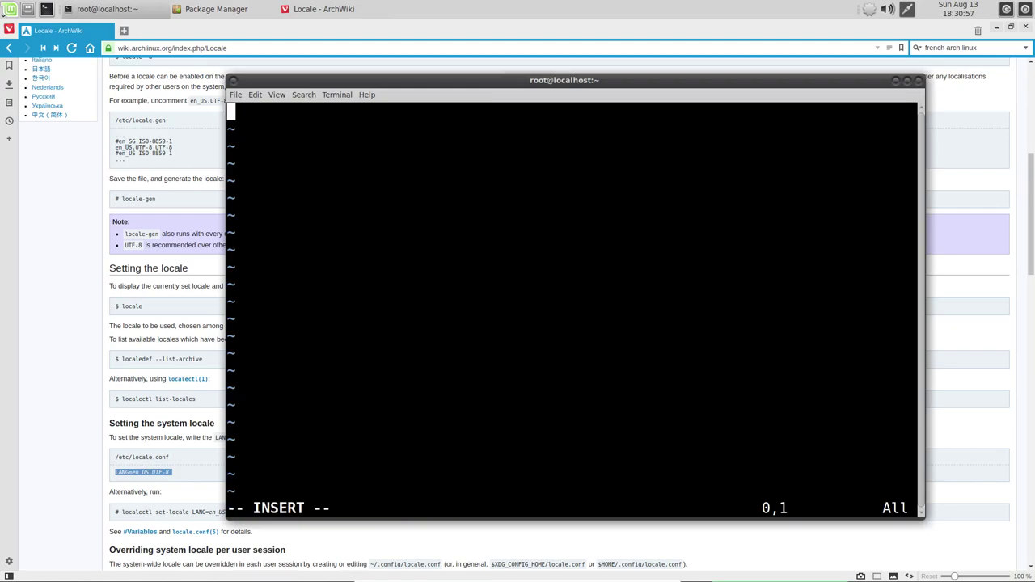
middle_click(488, 358)
type("i")
key("BackSpace")
middle_click(518, 258)
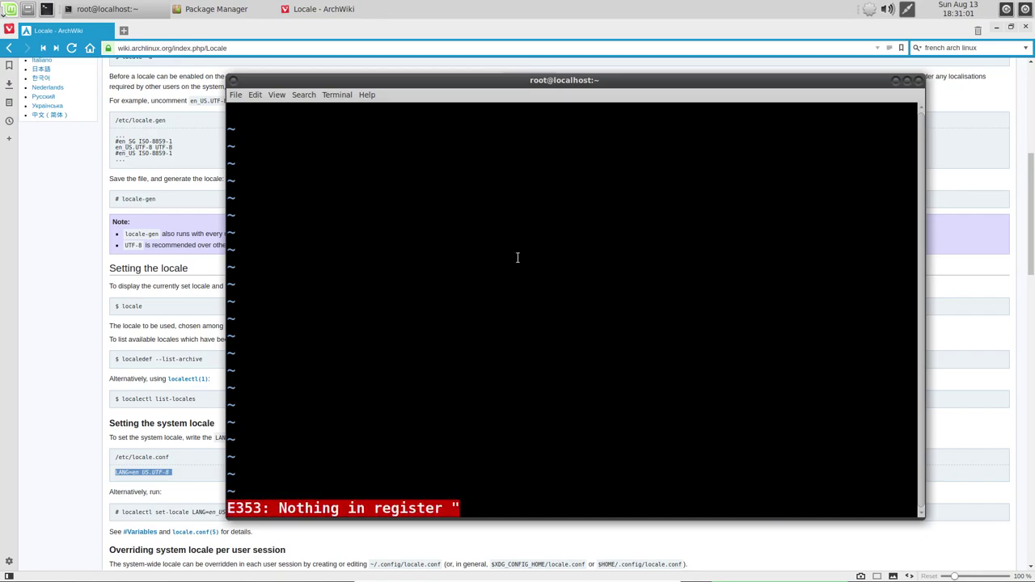
type("ii")
right_click(525, 243)
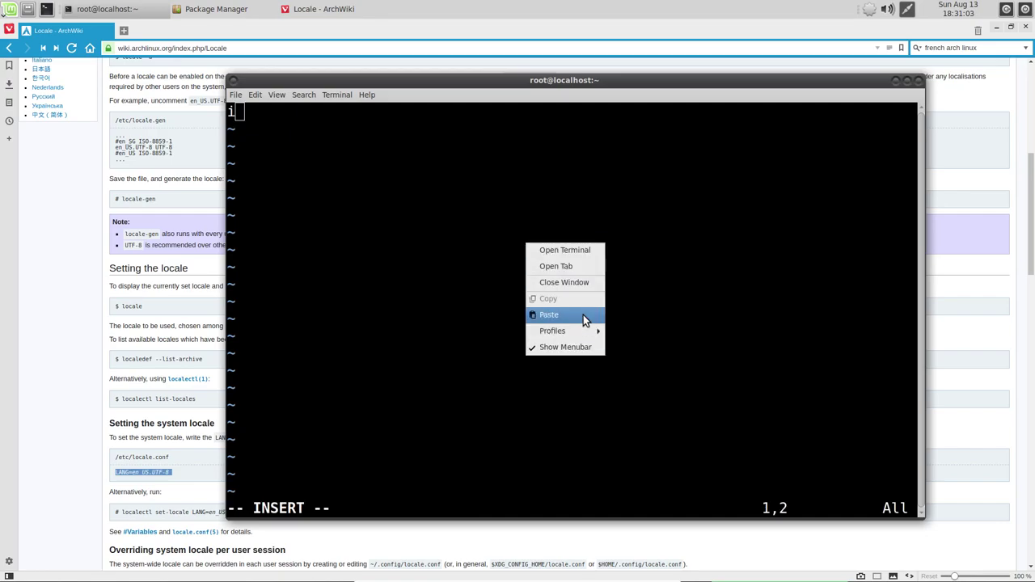
left_click(549, 315)
- Change the line in /etc/locale.conf to LANG=fr_FR.UTF-8, save the file and quit vim
key("Up")
key("Delete")
key("Right")
key("Right")
key("Right")
key("Right")
key("Right")
key("Delete")
key("Delete")
type("fr")
key("Right")
key("Delete")
key("Delete")
type("FR")
key("Escape")
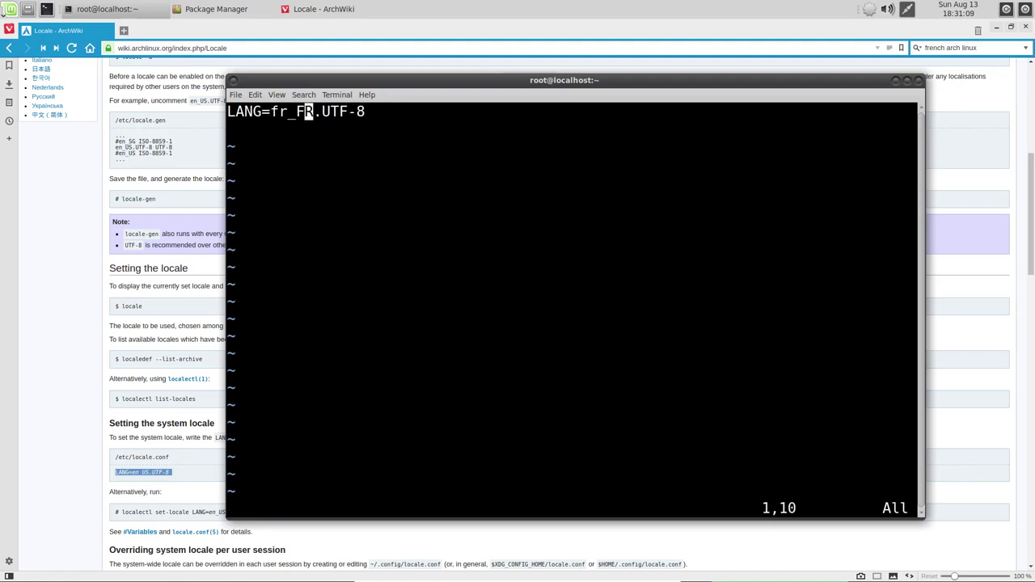
type(":wq")
key("Return")
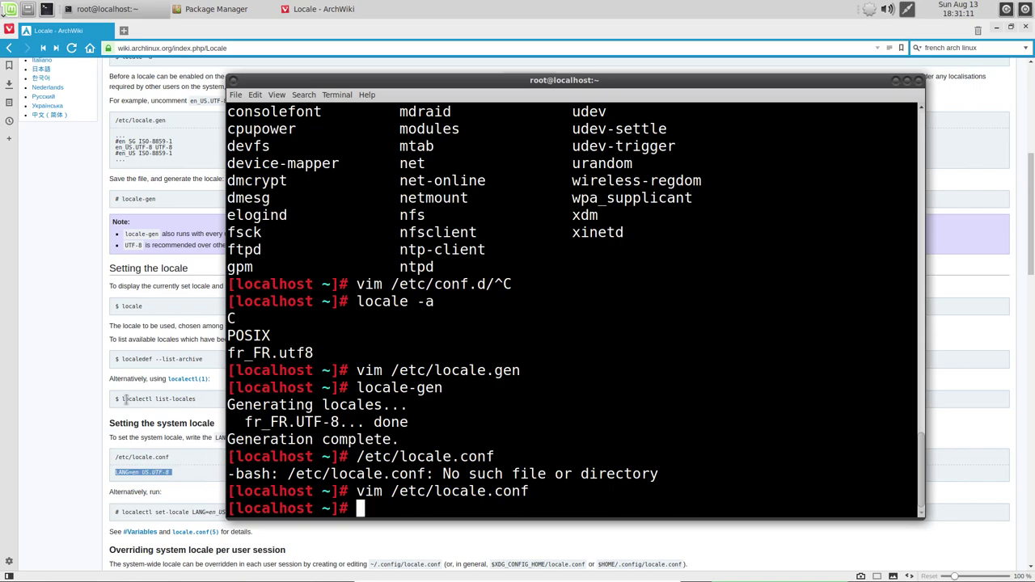
- Read the rest of the wiki's Locale page, from setting the system locale through variables and troubleshooting
left_click(102, 432)
scroll(167, 385, "down", 1)
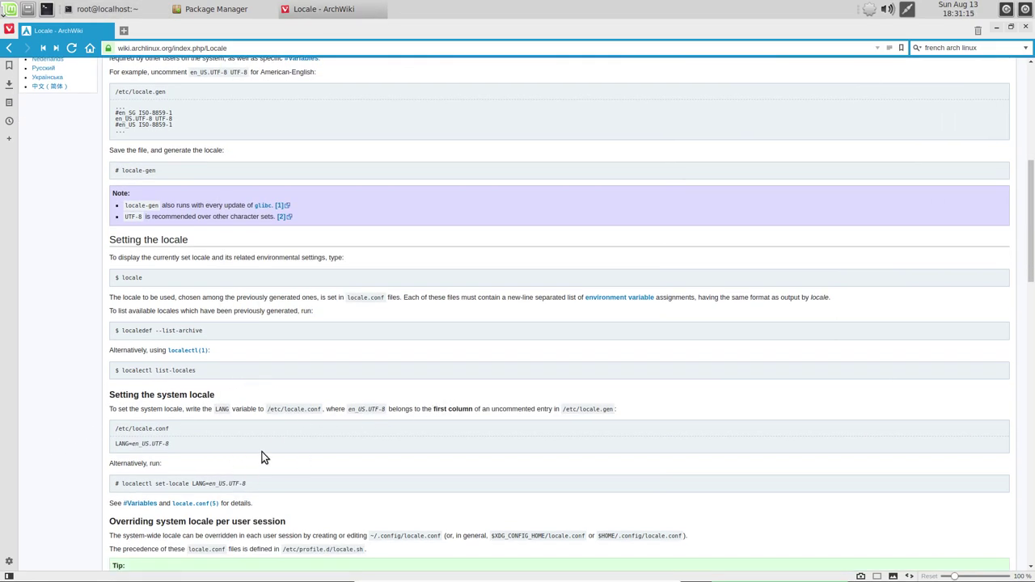
scroll(262, 458, "down", 3)
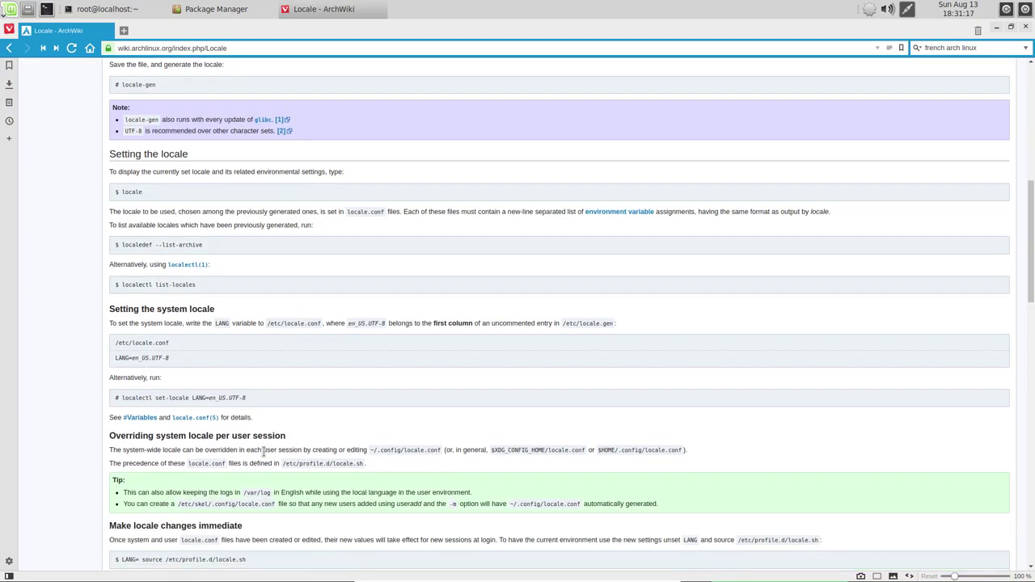
scroll(263, 455, "down", 5)
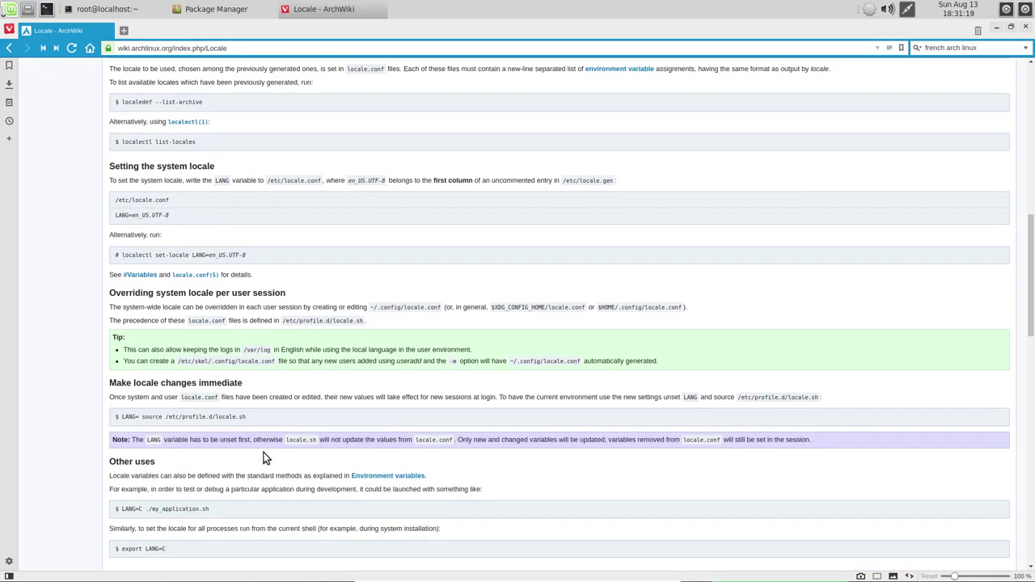
scroll(263, 458, "down", 6)
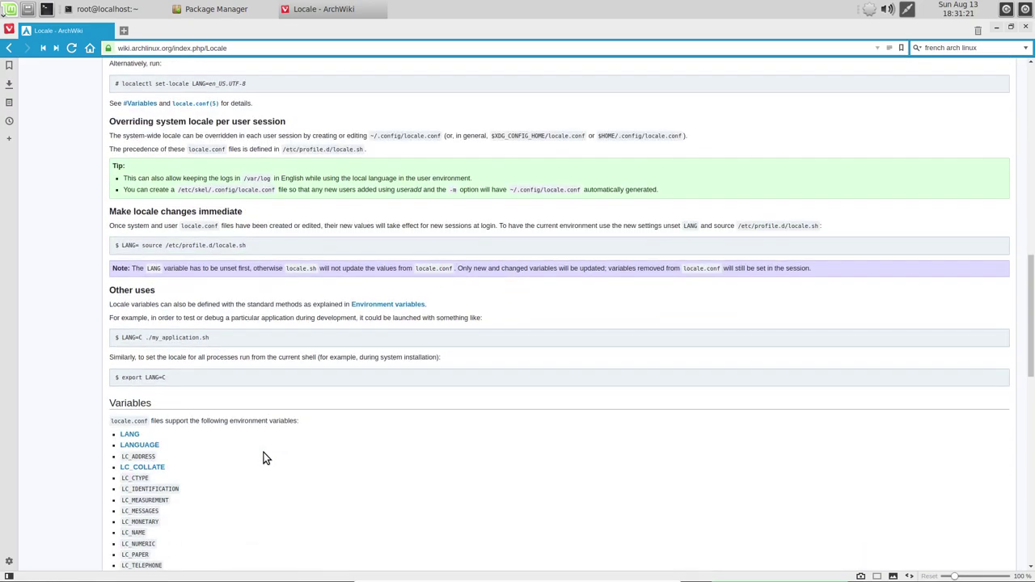
scroll(265, 458, "down", 14)
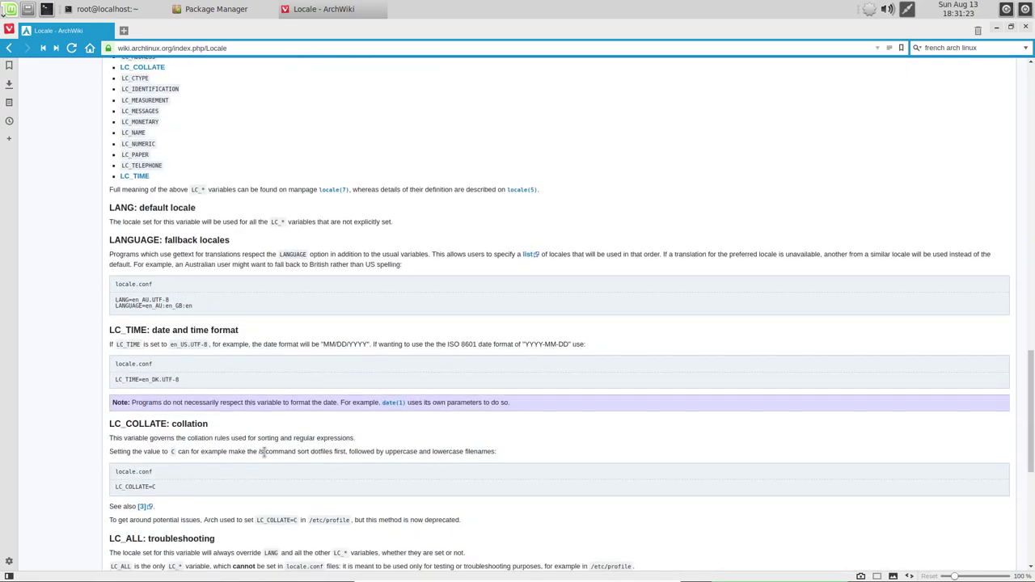
scroll(263, 453, "down", 7)
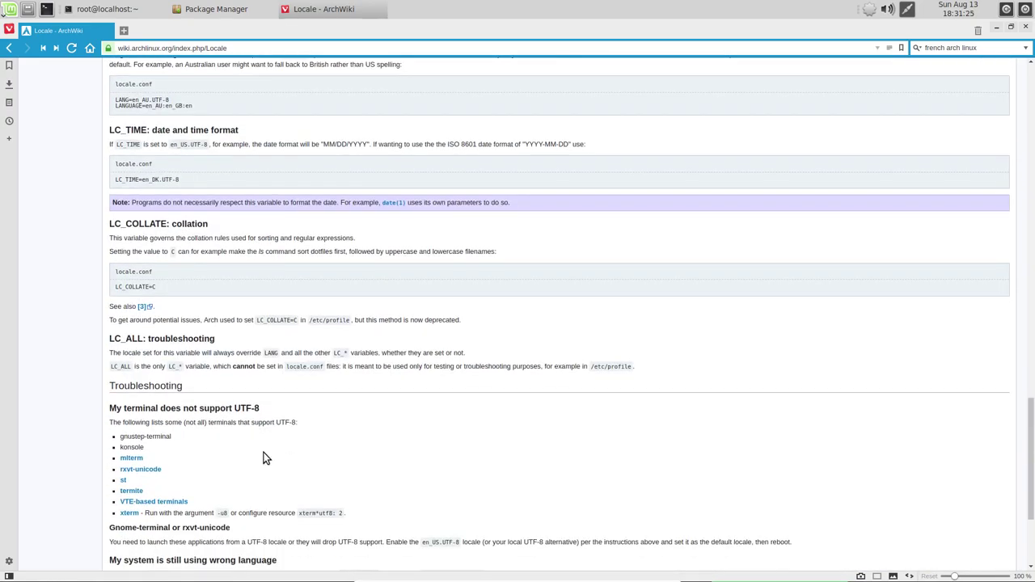
scroll(262, 458, "down", 6)
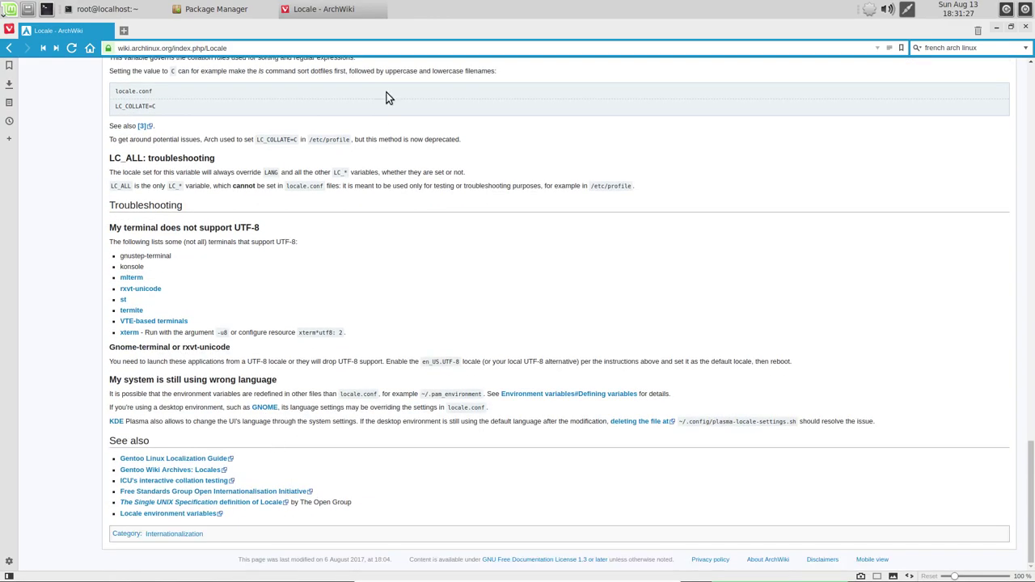
- Log out of the desktop session and log back in with the account password
left_click(129, 10)
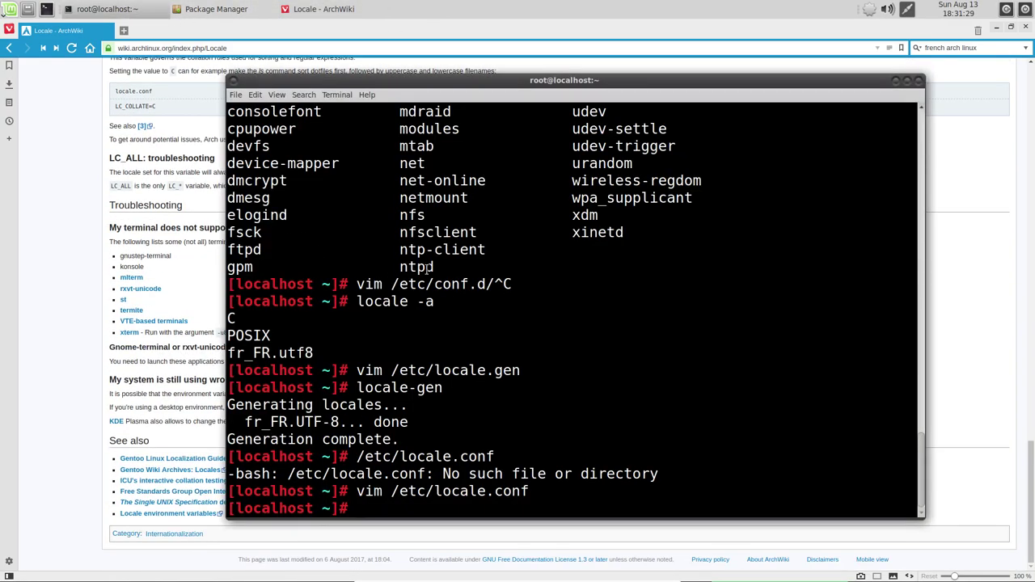
left_click(1007, 9)
left_click(540, 349)
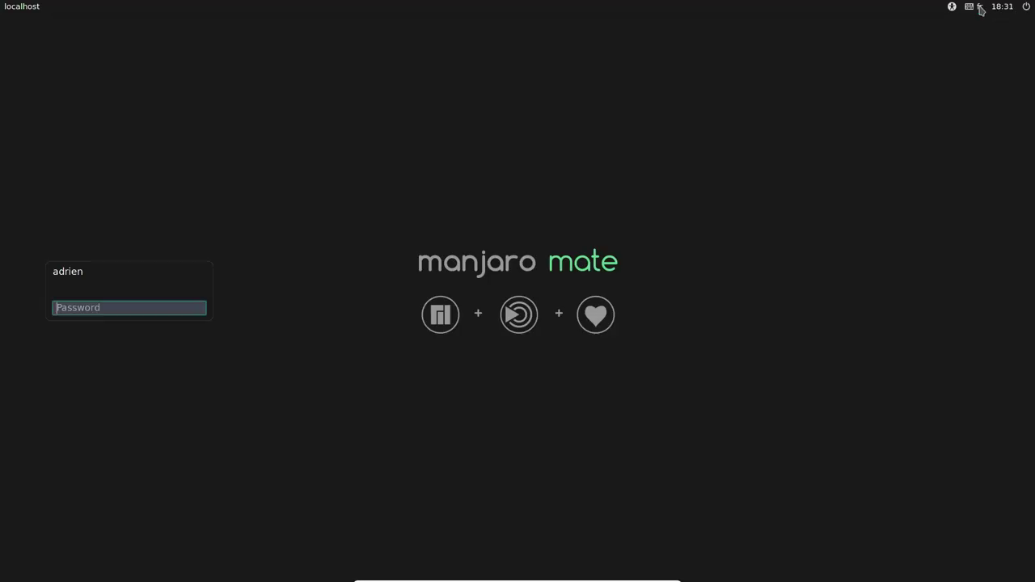
left_click(952, 6)
left_click(975, 6)
type("*********")
key("Return")
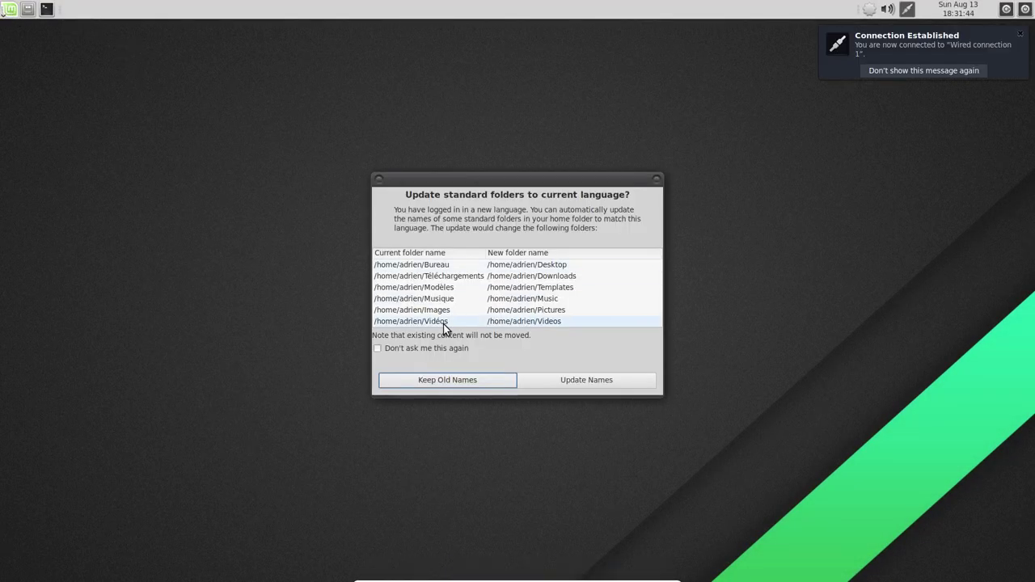
- Keep the old standard folder names and check the language of the applications menu
left_click(479, 380)
left_click(10, 10)
mouse_move(48, 75)
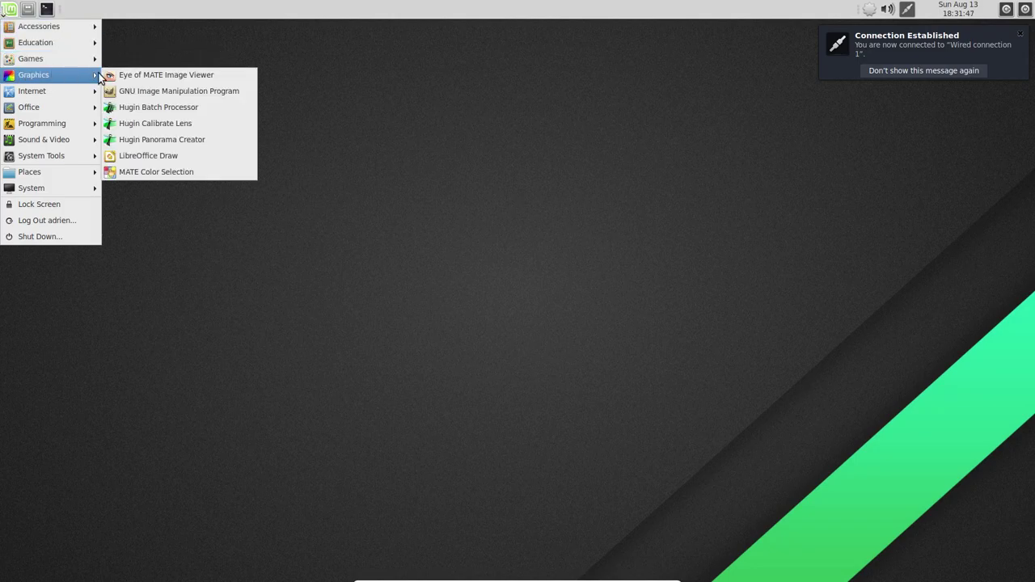
left_click(485, 195)
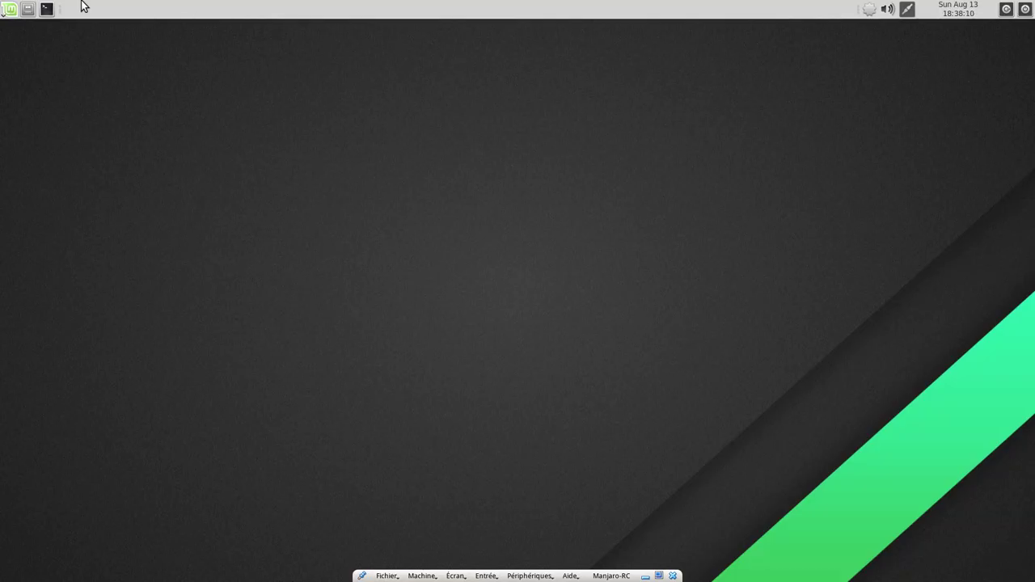
- Open a terminal, enlarge its text and switch to root with su and the root password
left_click(46, 9)
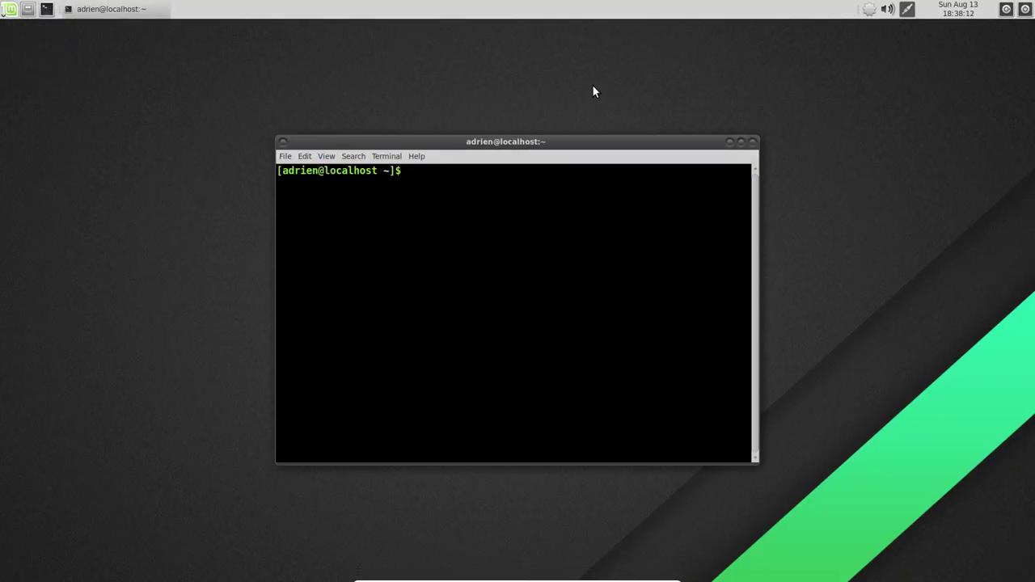
left_click_drag(584, 133, 647, 112)
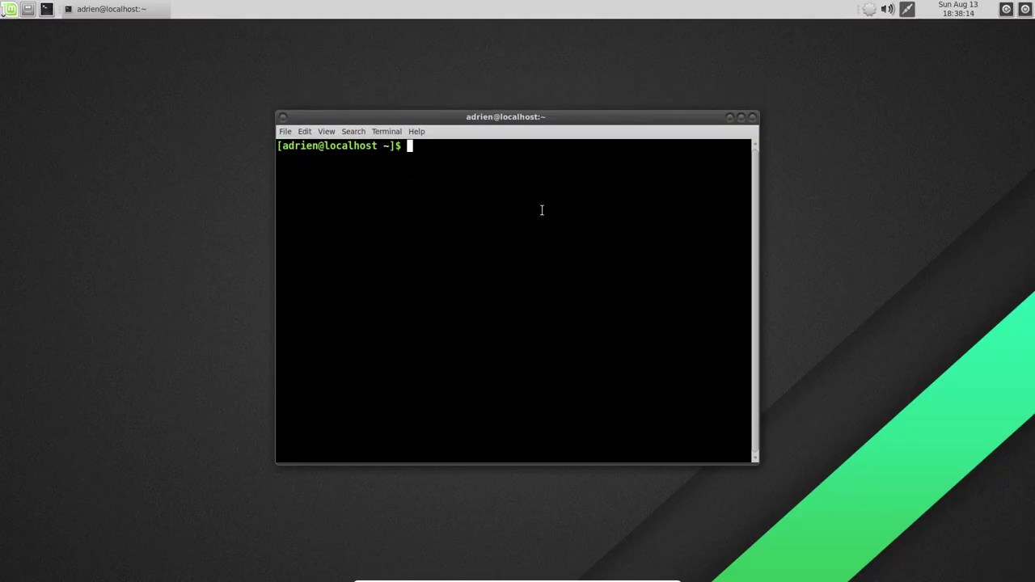
key("ctrl+plus")
key("ctrl+plus")
type("su")
key("Return")
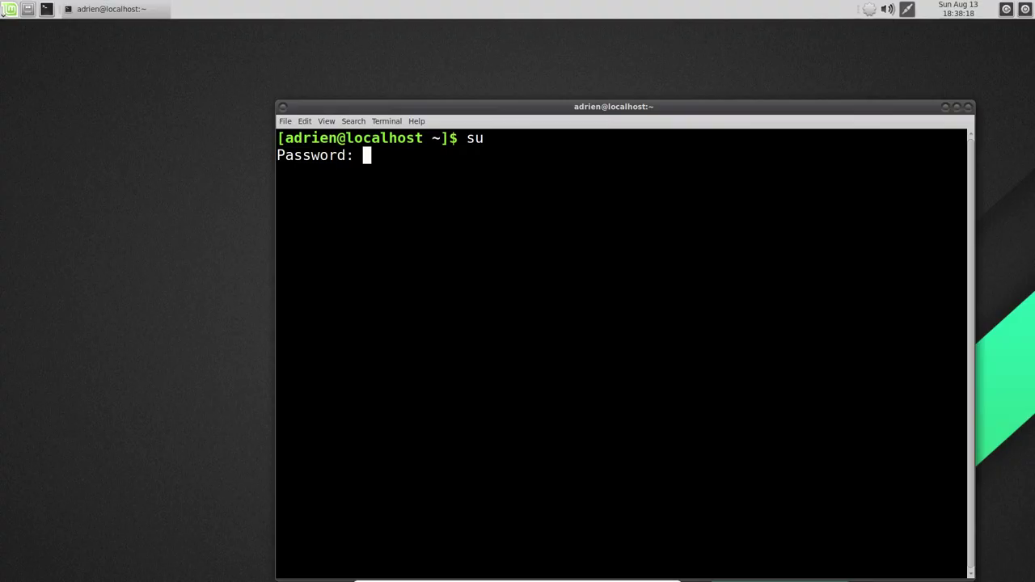
key("Return")
- Print the current language variable with echo $LANG in the root terminal
type("echo")
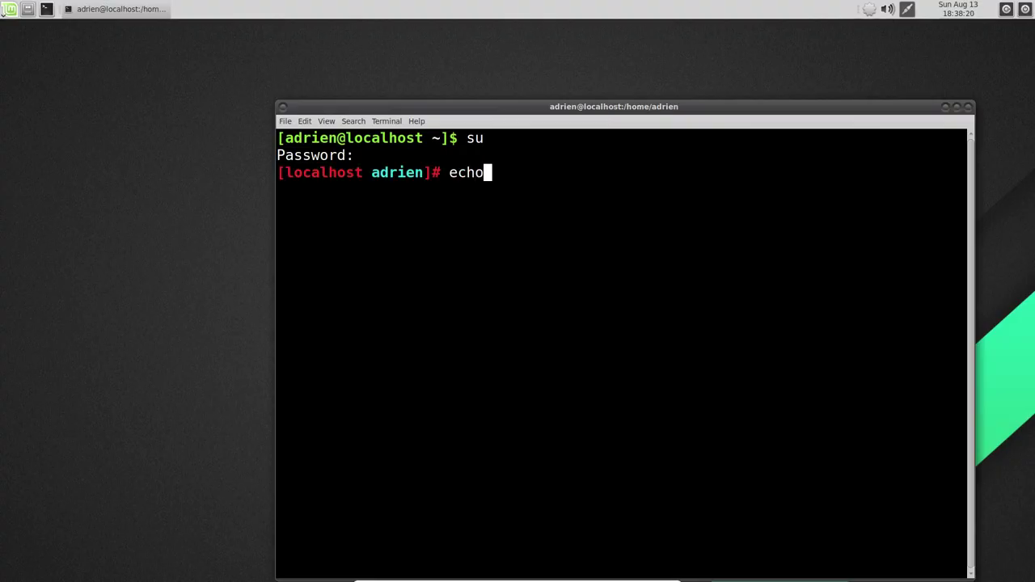
type(" $LANG")
key("Return")
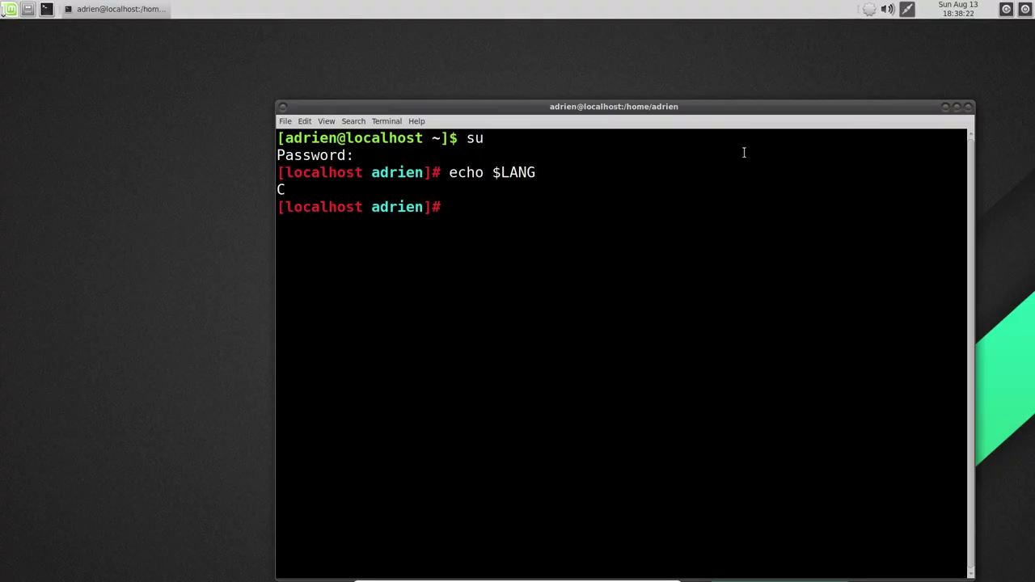
left_click_drag(419, 105, 405, 86)
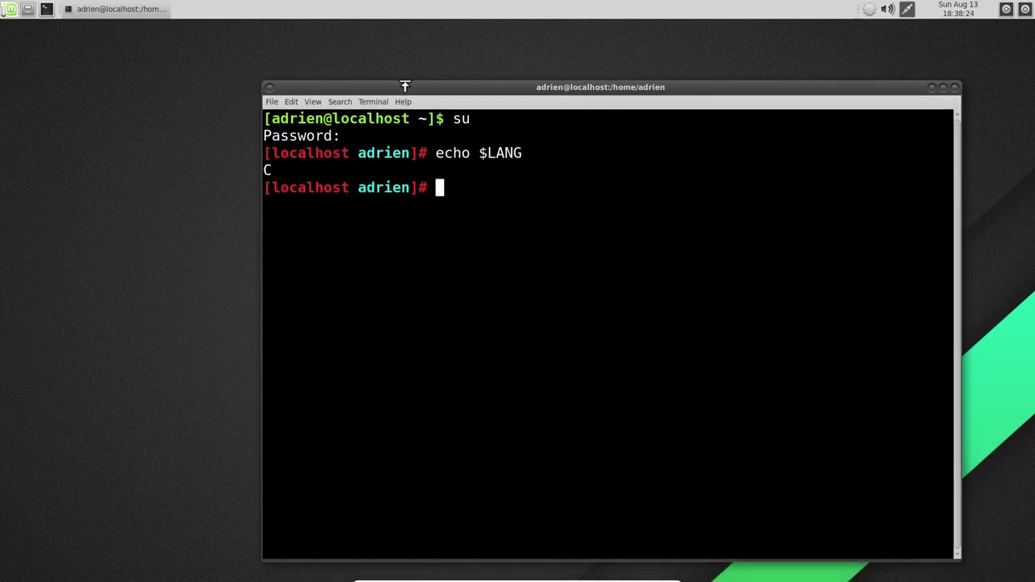
- Open /etc/env.d/02locale in vim to check its LANG setting, and quit
type("vim /e")
key("Tab")
type("env.d/02lo")
key("BackSpace")
key("BackSpace")
type("02")
key("Tab")
key("Return")
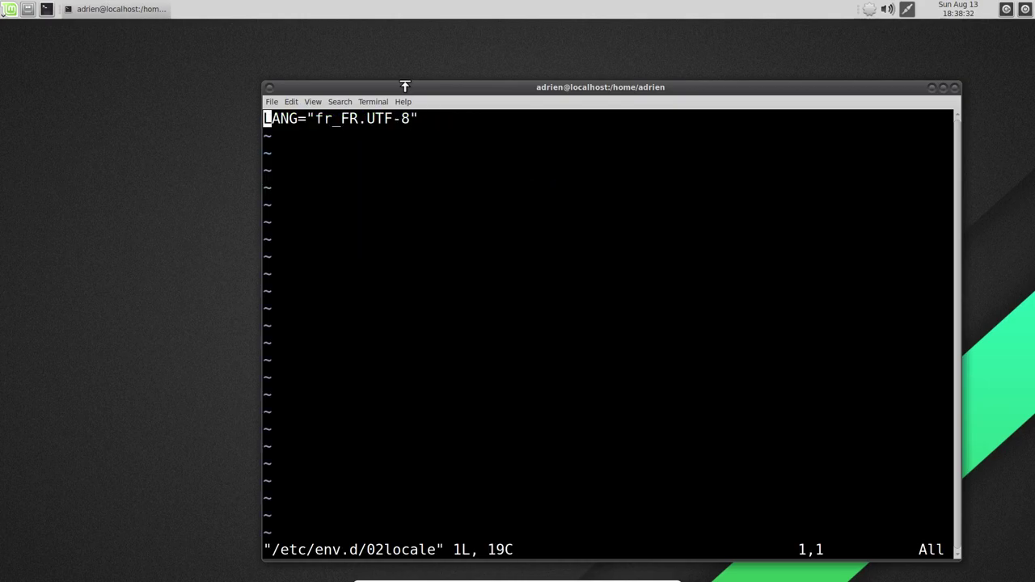
key("Z")
- List the files under /etc/conf.d/ to look for a locale file, and abandon the vim command
key("Up")
key("BackSpace")
key("BackSpace")
key("BackSpace")
key("BackSpace")
key("BackSpace")
key("BackSpace")
key("BackSpace")
key("BackSpace")
key("BackSpace")
key("BackSpace")
key("BackSpace")
key("BackSpace")
key("BackSpace")
key("BackSpace")
key("BackSpace")
type("con")
key("Tab")
key("Tab")
key("Tab")
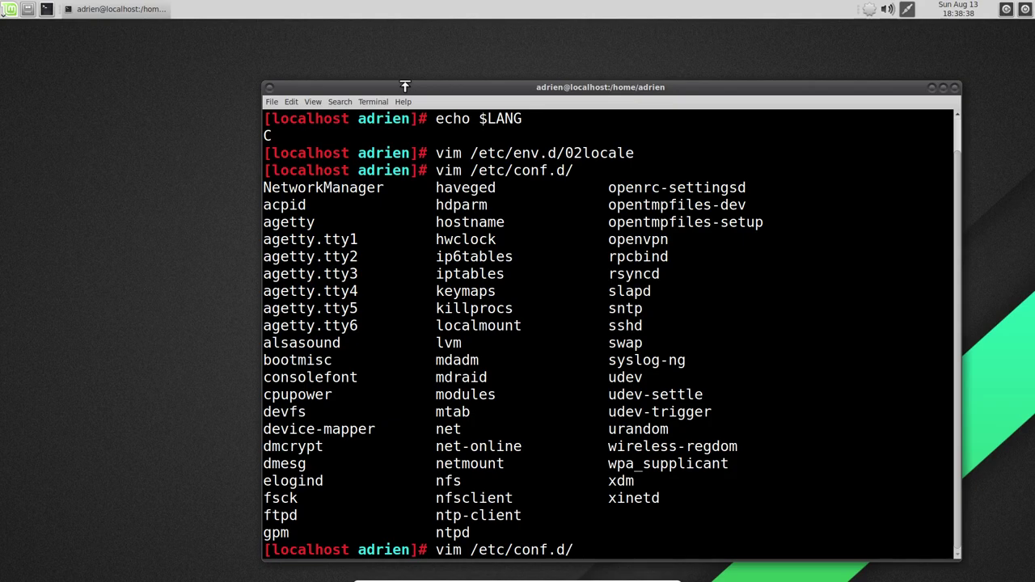
key("ctrl+c")
- List the locale-related files in /etc, open /etc/locale.conf in vim to check it, and quit
key("Up")
key("BackSpace")
key("BackSpace")
key("BackSpace")
key("BackSpace")
key("BackSpace")
key("BackSpace")
key("BackSpace")
key("BackSpace")
key("BackSpace")
key("BackSpace")
key("BackSpace")
key("BackSpace")
key("BackSpace")
key("BackSpace")
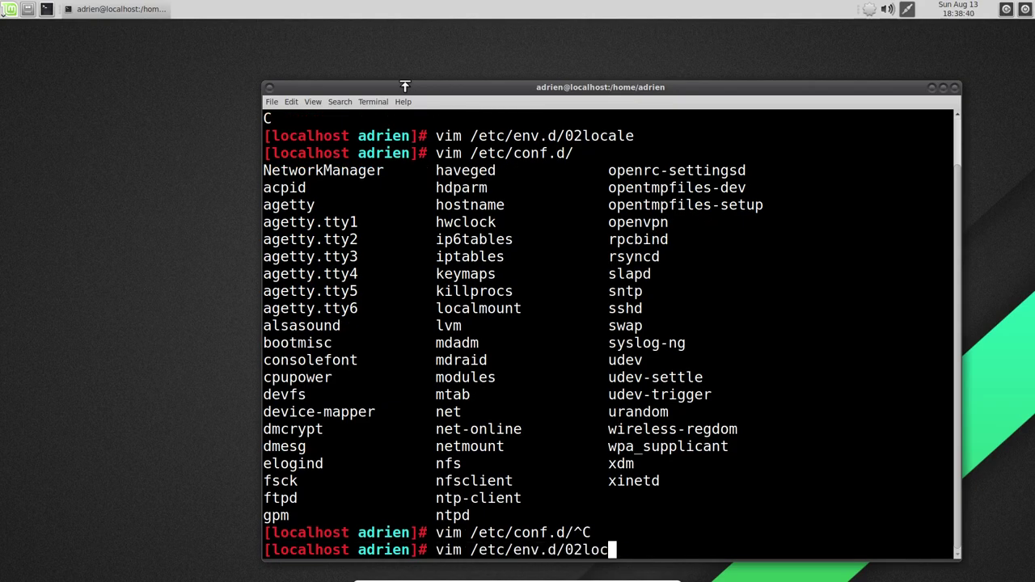
type("local")
key("Tab")
key("Tab")
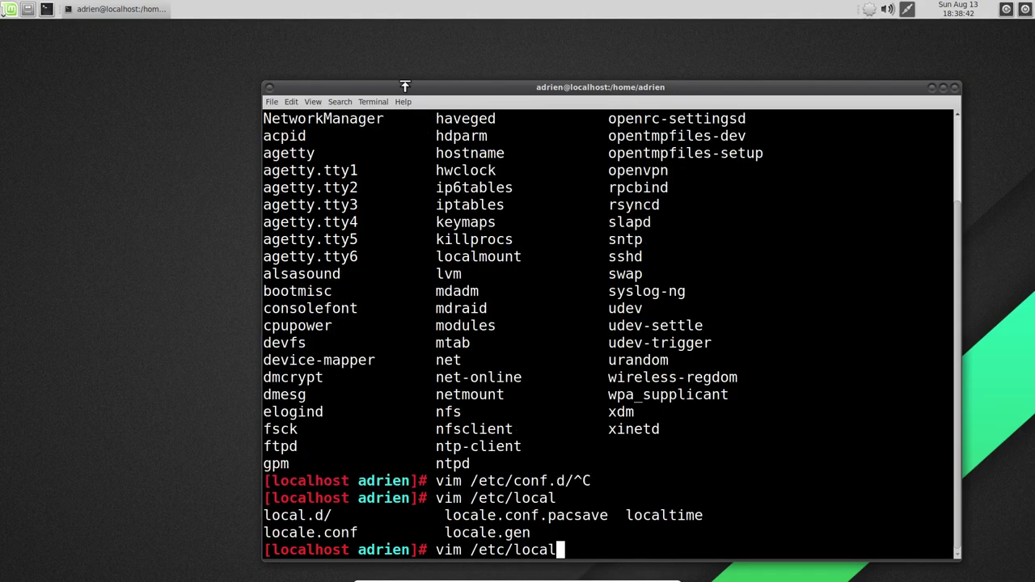
type("e.conf")
key("Return")
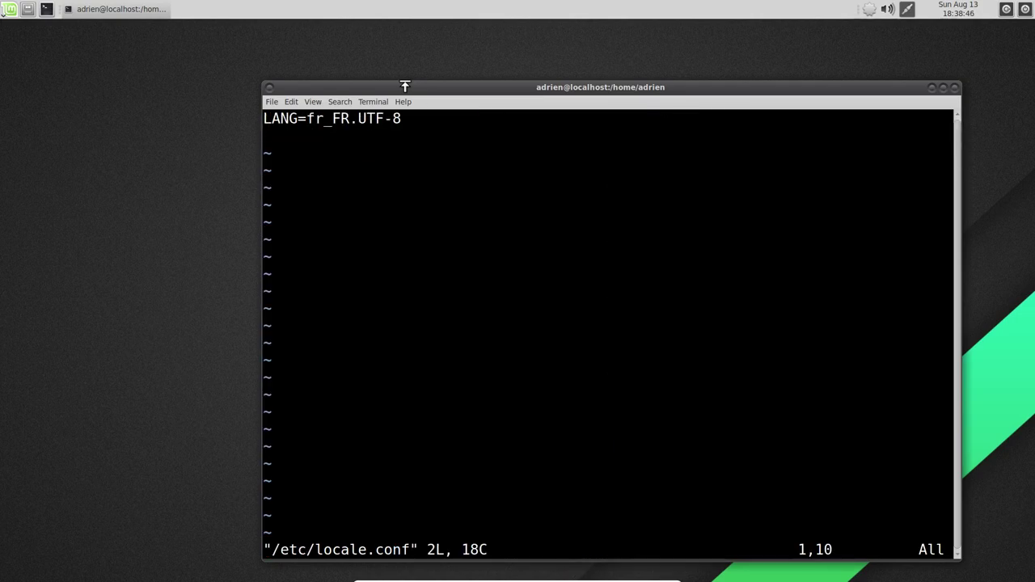
type(":q")
key("Return")
- Open /etc/locale.gen in vim, review its entries up to the start of the file, and quit
key("Up")
key("BackSpace")
key("BackSpace")
key("BackSpace")
key("BackSpace")
key("BackSpace")
key("BackSpace")
type("etc/locale")
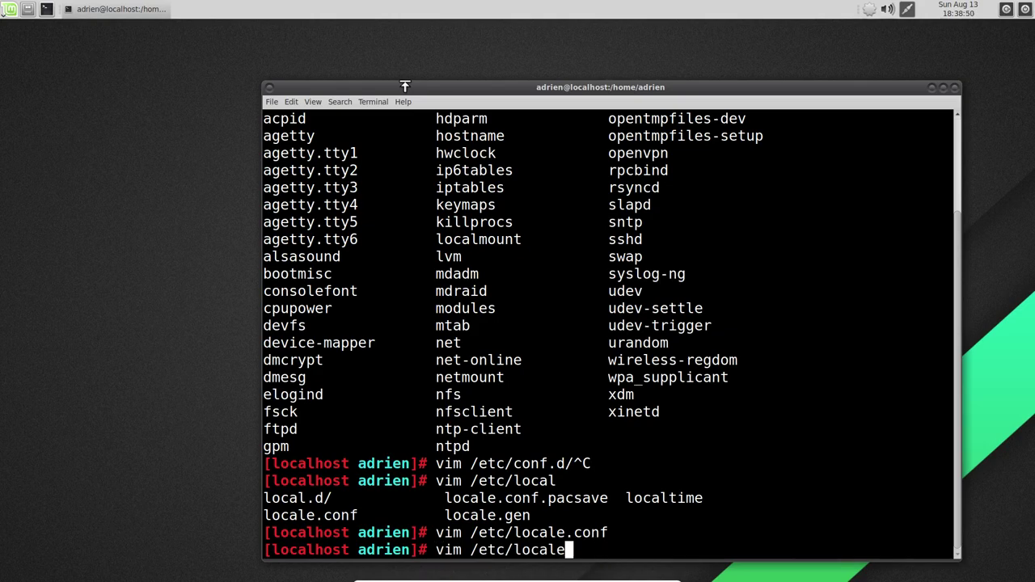
type(".gen")
key("Return")
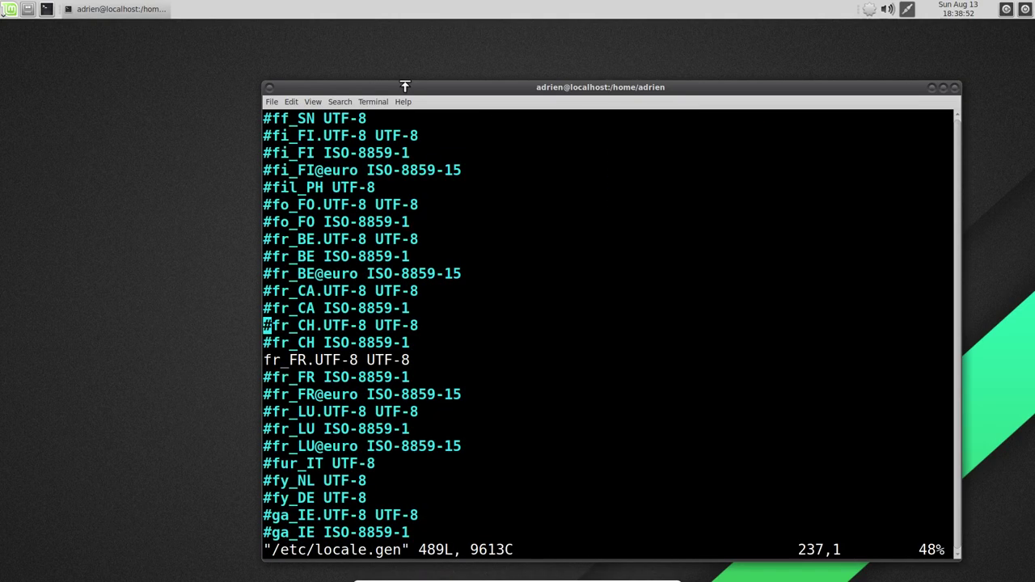
key("ctrl+u")
key("ctrl+u")
key("ctrl+u")
key("ctrl+u")
key("ctrl+u")
key("ctrl+u")
key("ctrl+u")
key("ctrl+u")
key("ctrl+u")
key("ctrl+u")
key("ctrl+u")
key("ctrl+u")
key("ctrl+u")
key("ctrl+u")
key("ctrl+u")
key("ctrl+u")
key("ctrl+u")
key("ctrl+u")
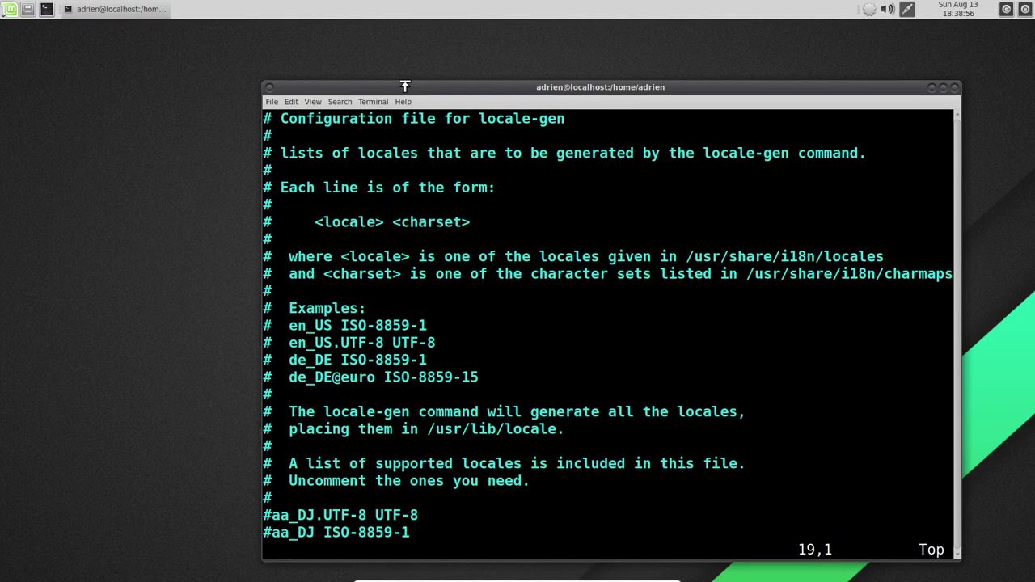
key("shift+z")
key("shift+z")
- Recall locale -a from the command history and run it to list the available locales
key("Up")
key("Up")
key("Down")
key("Down")
key("Up")
key("Down")
key("Up")
key("Down")
key("Up")
key("Up")
key("Up")
key("Down")
key("Down")
key("Down")
key("Down")
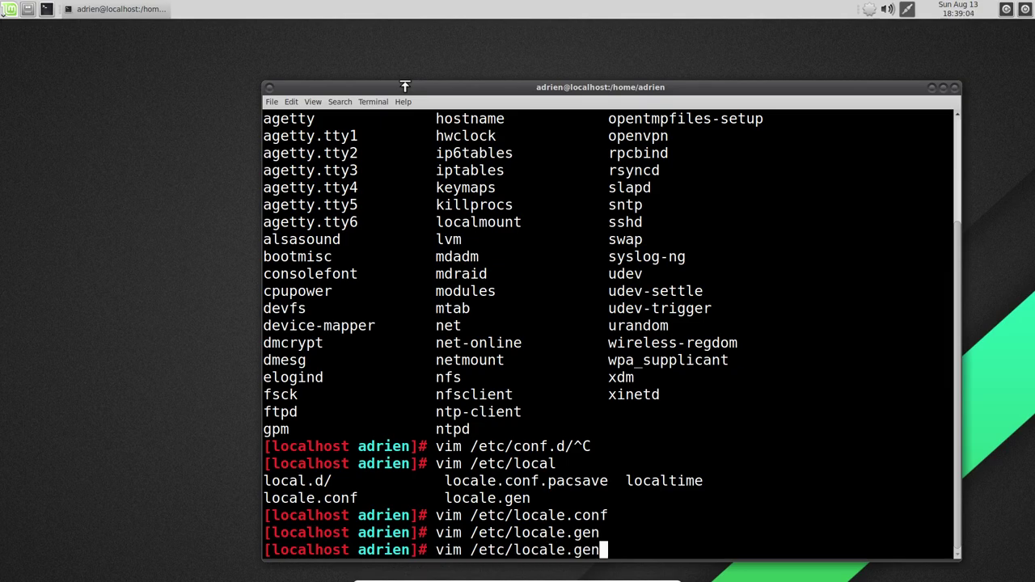
key("Down")
key("Return")
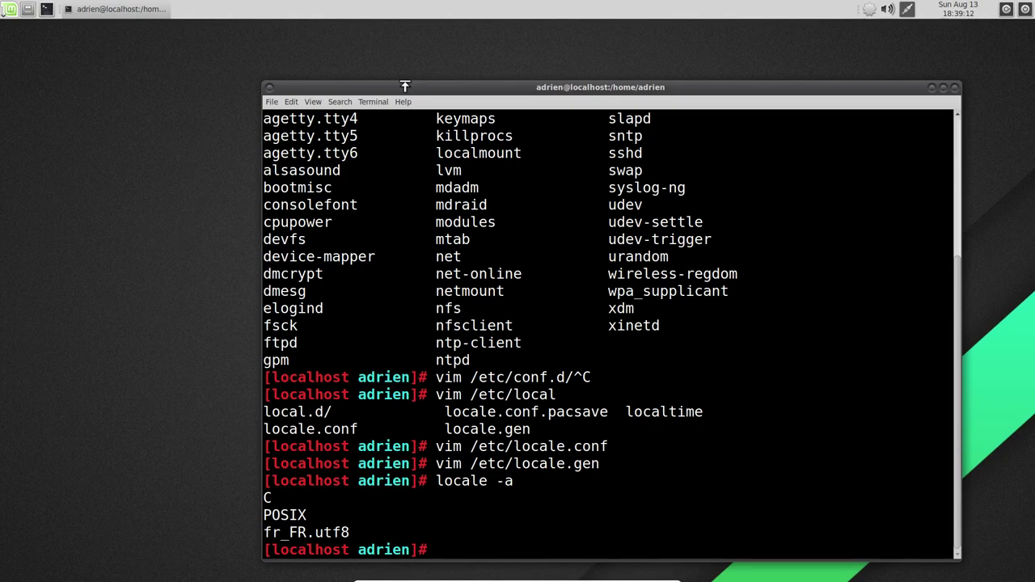
- Change to the /etc/ directory and search its files recursively with grep for 'fr_FR.utf8'
type("cd /etc/")
key("Return")
type("grep (")
key("BackSpace")
type("'")
double_click(322, 515)
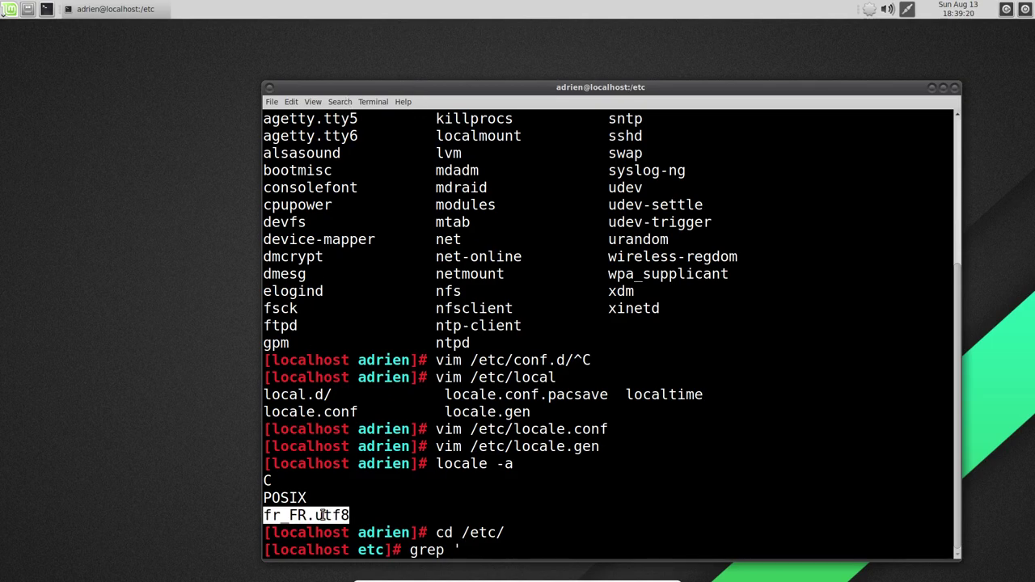
middle_click(322, 515)
type("' .")
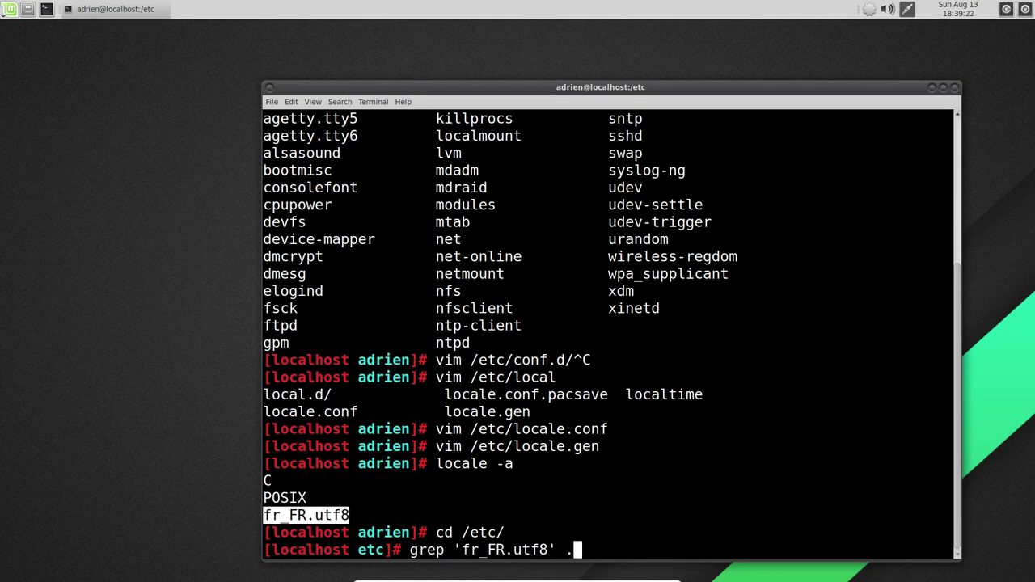
key("Left")
key("Left")
key("Left")
key("Left")
key("Left")
key("Left")
key("Left")
key("Left")
key("Left")
key("Left")
key("Left")
key("Left")
key("Left")
key("Left")
type("-")
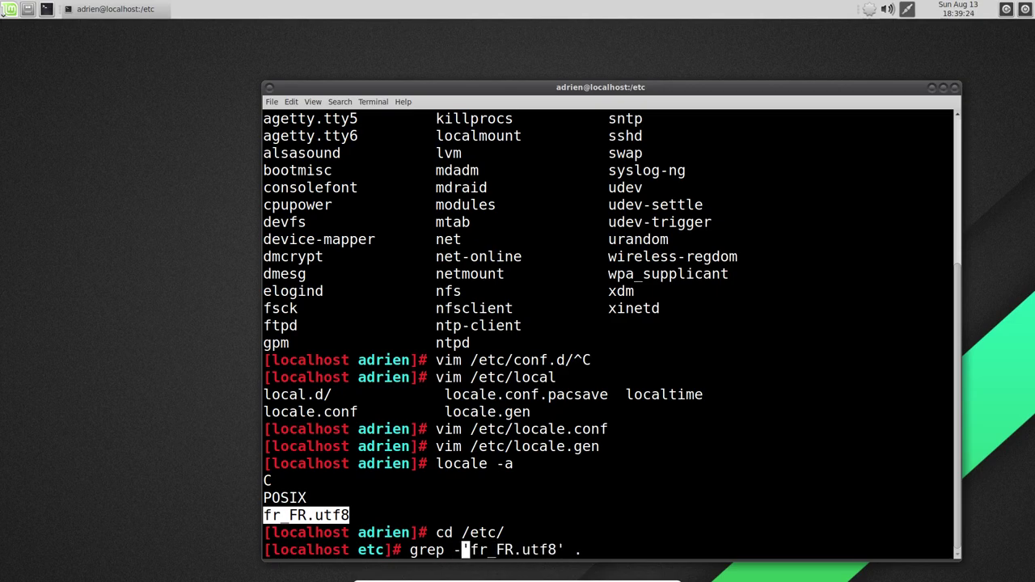
type("r")
key("Return")
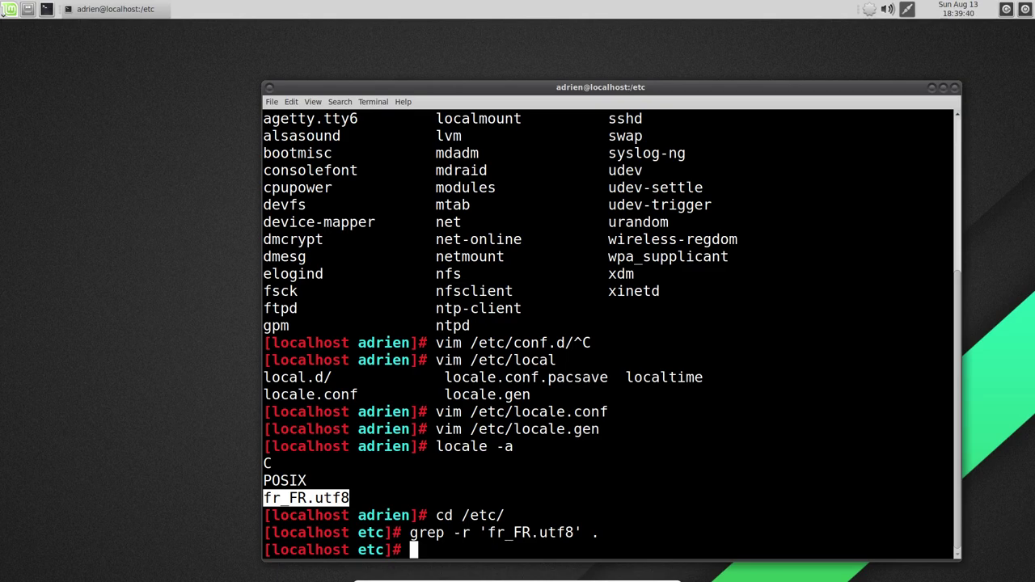
- Run find in /etc with the pattern *loc* to look for locale-related files
left_click(543, 321)
type("find ")
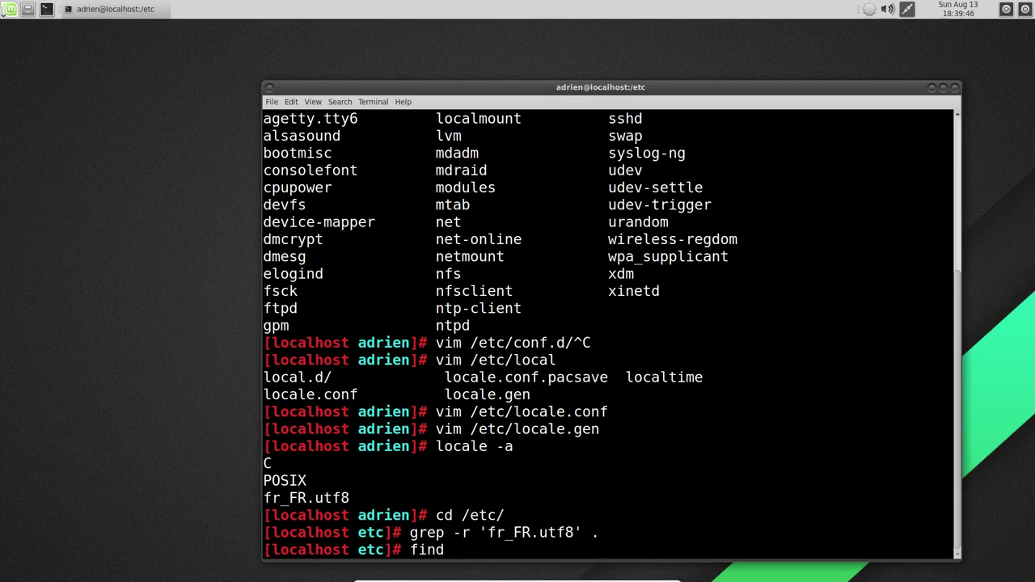
type("*loc*")
key("Return")
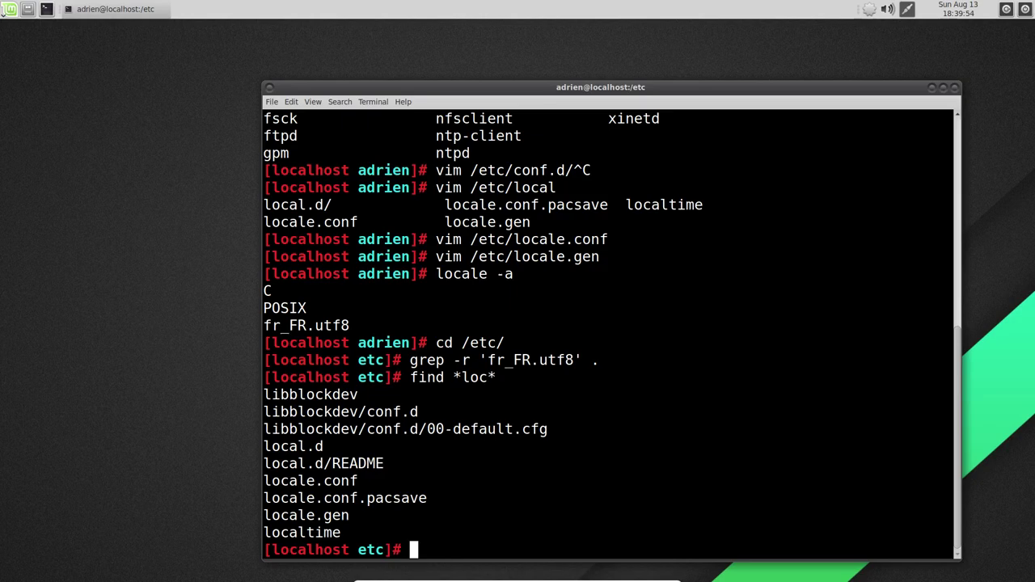
- Open locale.conf in vi to check its LANG setting, and quit
type("vi locall")
key("BackSpace")
type(".c")
key("BackSpace")
key("BackSpace")
type("e.conf")
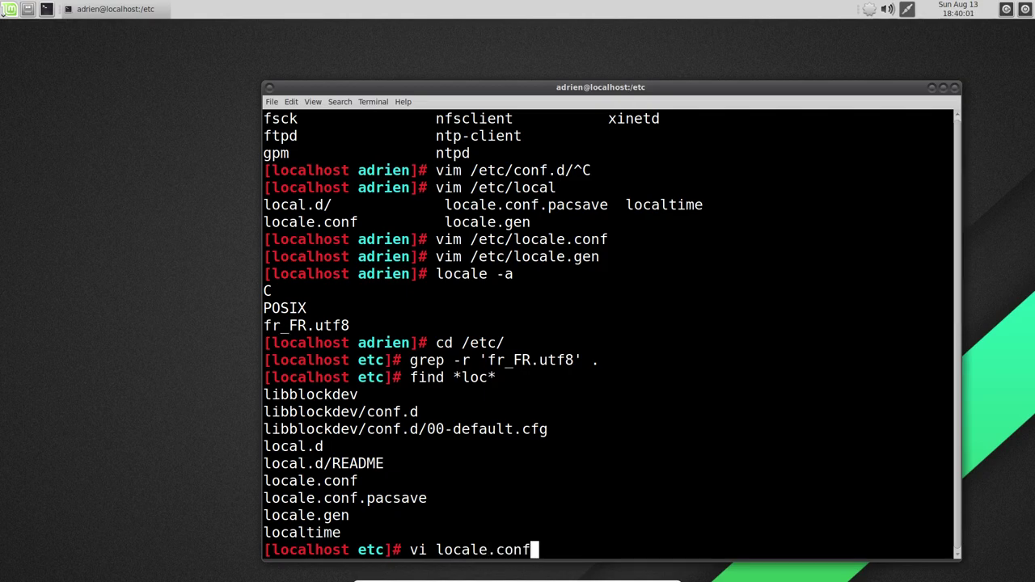
key("Return")
key("Down")
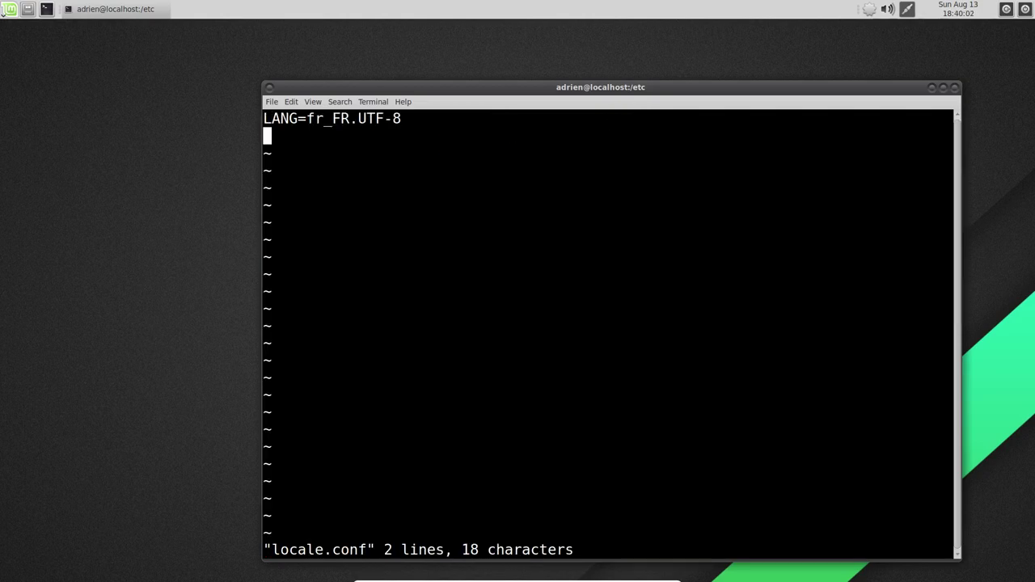
key("Up")
type(":q")
key("Return")
- Open locale.gen in vi and look through its locale entries, returning to the start of the file
type("vi locale.conf")
key("BackSpace")
key("BackSpace")
key("BackSpace")
key("BackSpace")
type("gen")
key("Return")
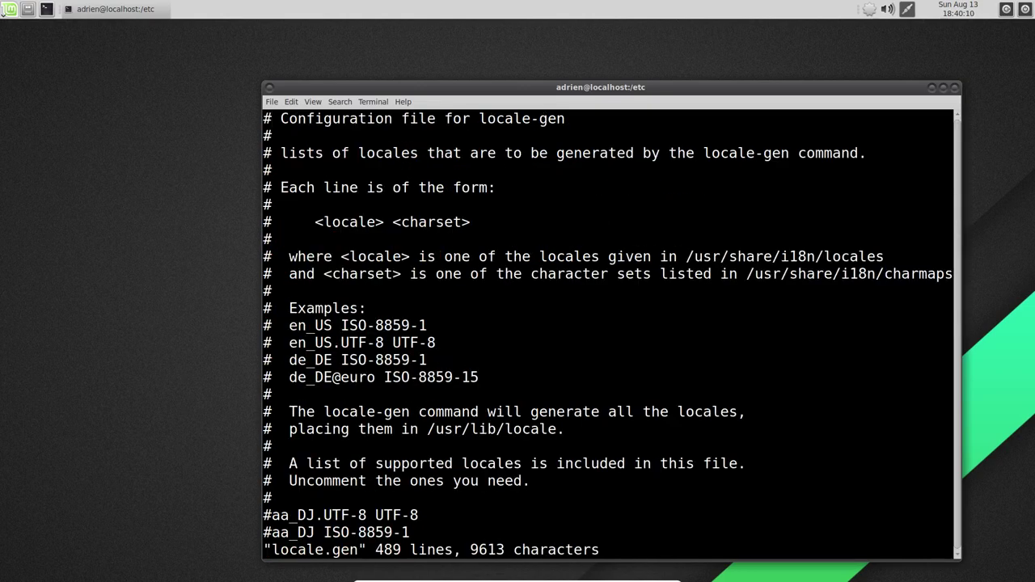
key("ctrl+d")
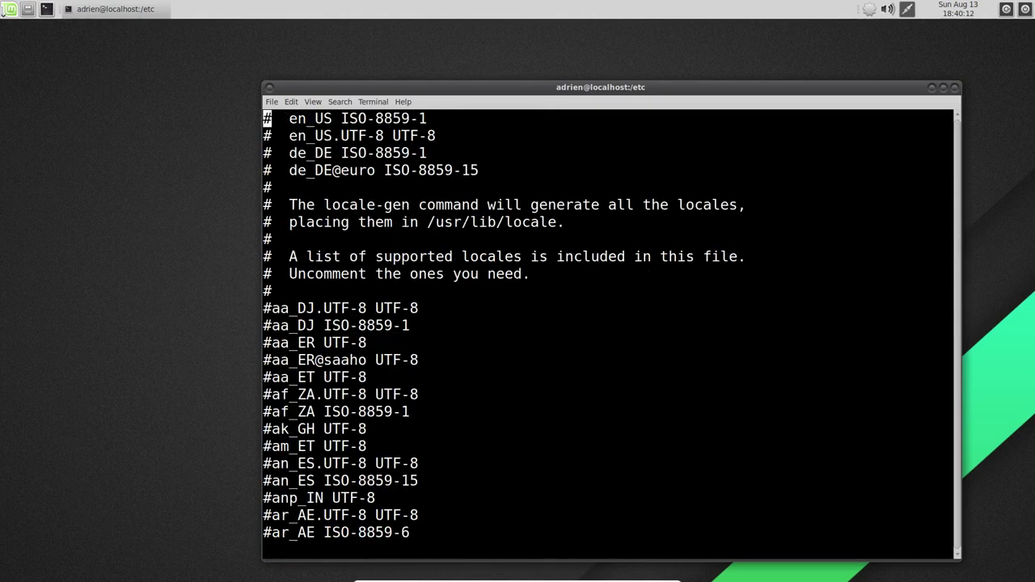
key("ctrl+d")
key("ctrl+d")
key("ctrl+d")
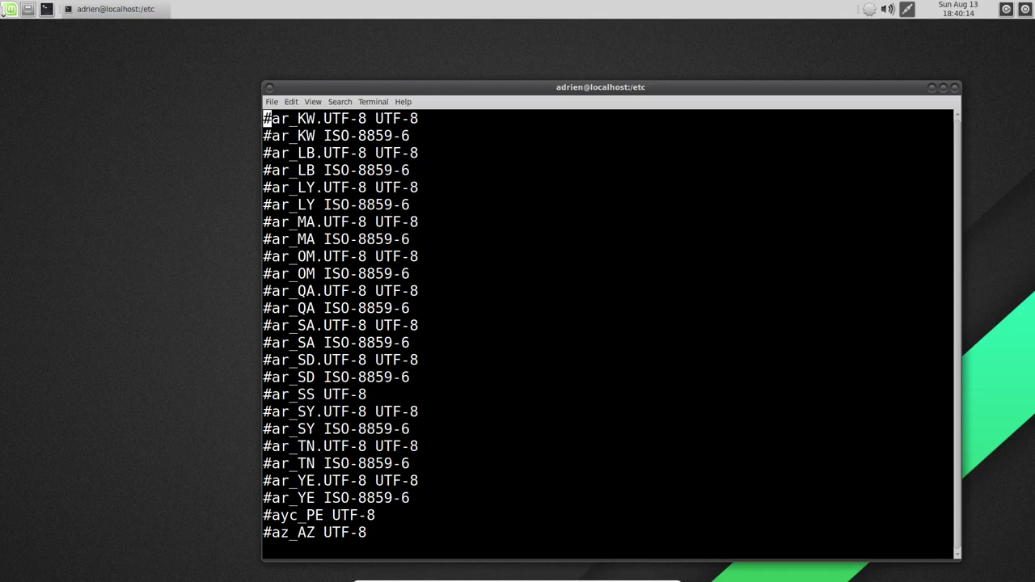
key("ctrl+d")
key("ctrl+d")
key("ctrl+d")
key("ctrl+d")
key("ctrl+d")
key("ctrl+d")
key("ctrl+d")
key("ctrl+d")
key("ctrl+d")
key("ctrl+d")
key("ctrl+d")
key("ctrl+d")
key("ctrl+d")
key("ctrl+d")
key("ctrl+d")
key("ctrl+d")
key("ctrl+d")
key("ctrl+d")
key("ctrl+d")
key("ctrl+d")
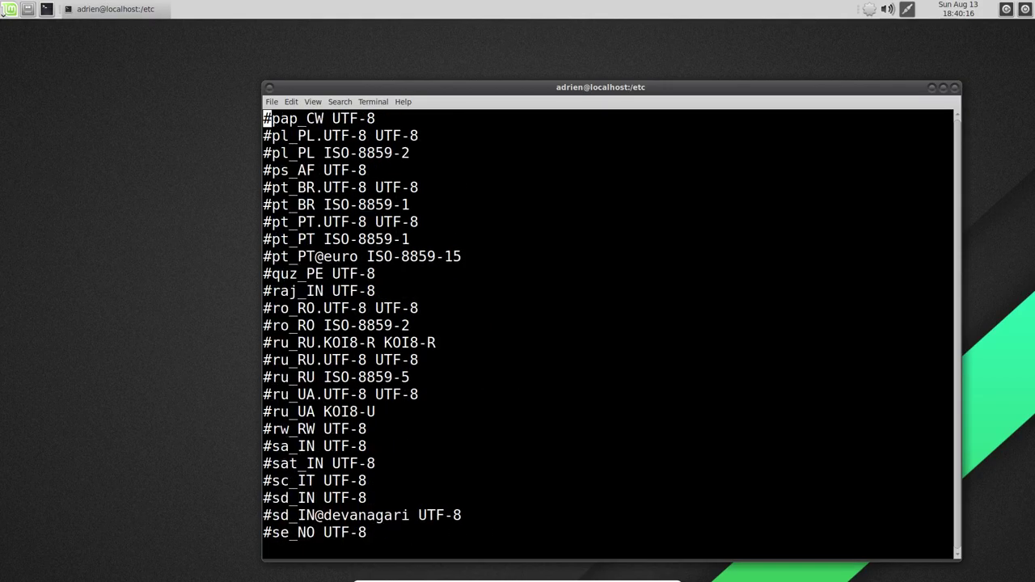
key("ctrl+d")
key("ctrl+d")
key("ctrl+d")
key("ctrl+d")
key("ctrl+d")
key("ctrl+d")
key("ctrl+d")
key("ctrl+d")
key("ctrl+u")
key("ctrl+u")
key("ctrl+u")
key("ctrl+u")
key("ctrl+u")
key("ctrl+u")
key("ctrl+u")
key("ctrl+u")
key("ctrl+u")
key("ctrl+u")
key("ctrl+u")
key("ctrl+u")
key("ctrl+u")
key("ctrl+u")
key("ctrl+u")
key("ctrl+u")
key("ctrl+u")
key("ctrl+u")
key("ctrl+u")
key("ctrl+u")
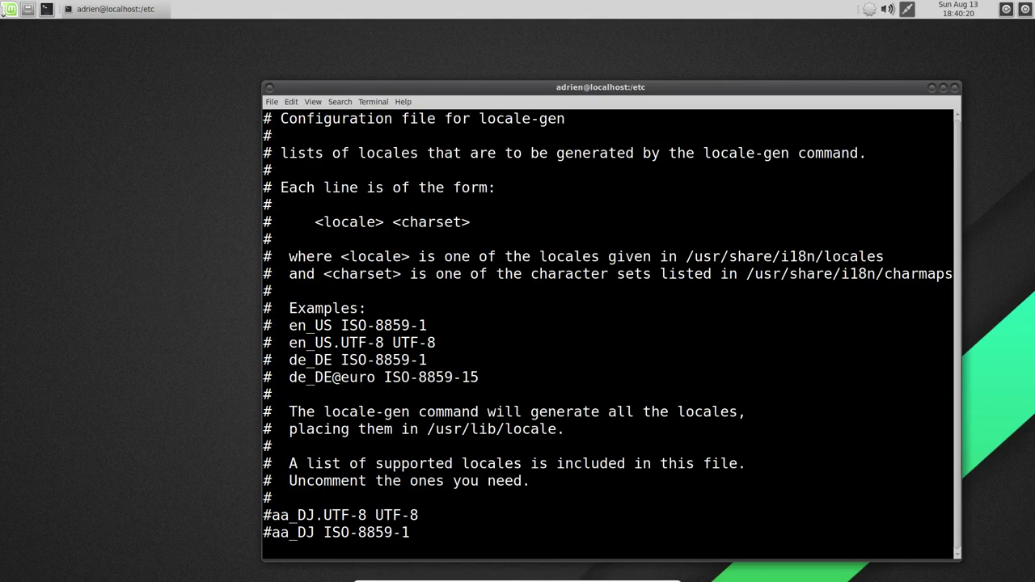
- Try deleting the first locale entries below the header comments in locale.gen, and quit vi without saving
key("j")
key("j")
key("j")
key("j")
key("j")
key("j")
key("j")
key("j")
key("j")
key("j")
key("j")
key("j")
key("j")
key("j")
key("j")
key("j")
key("j")
key("j")
key("j")
key("j")
key("d")
key("d")
key("d")
key("d")
key("d")
key("d")
key("d")
key("d")
key("d")
key("d")
key("d")
key("d")
key("d")
key("d")
key("d")
key("d")
key("d")
key("d")
key("d")
key("d")
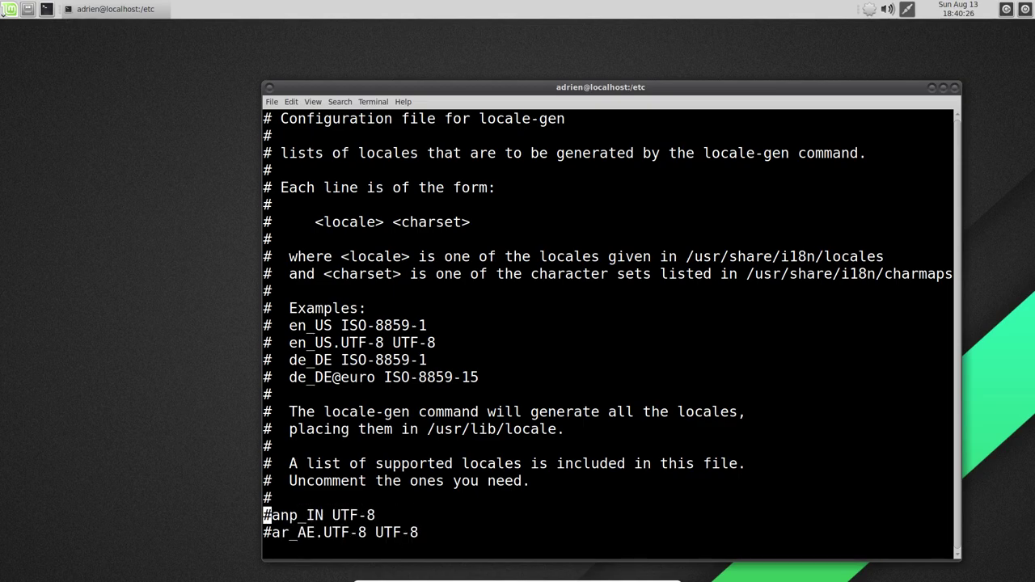
key("Down")
key("Down")
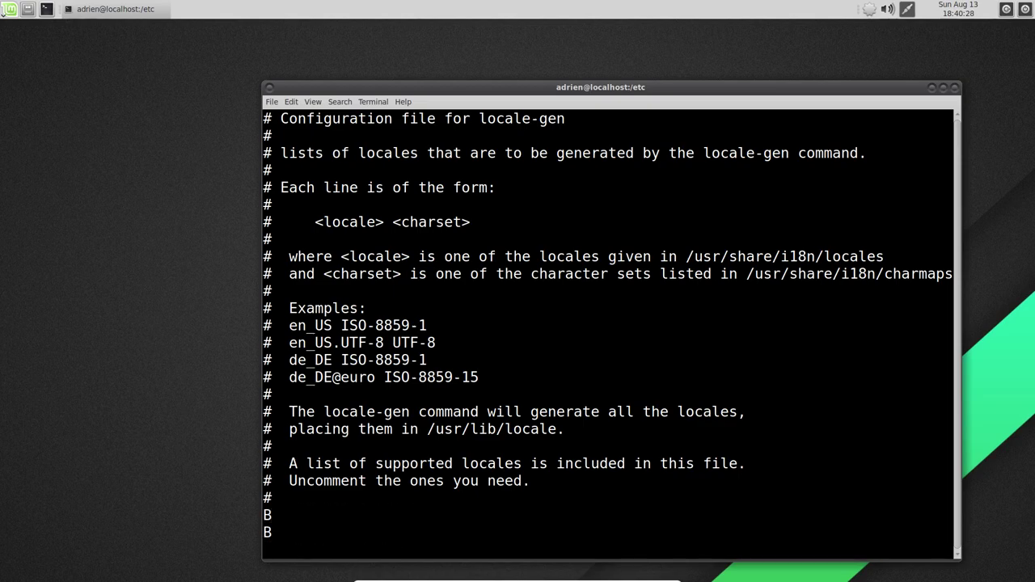
type(":q!")
key("Return")
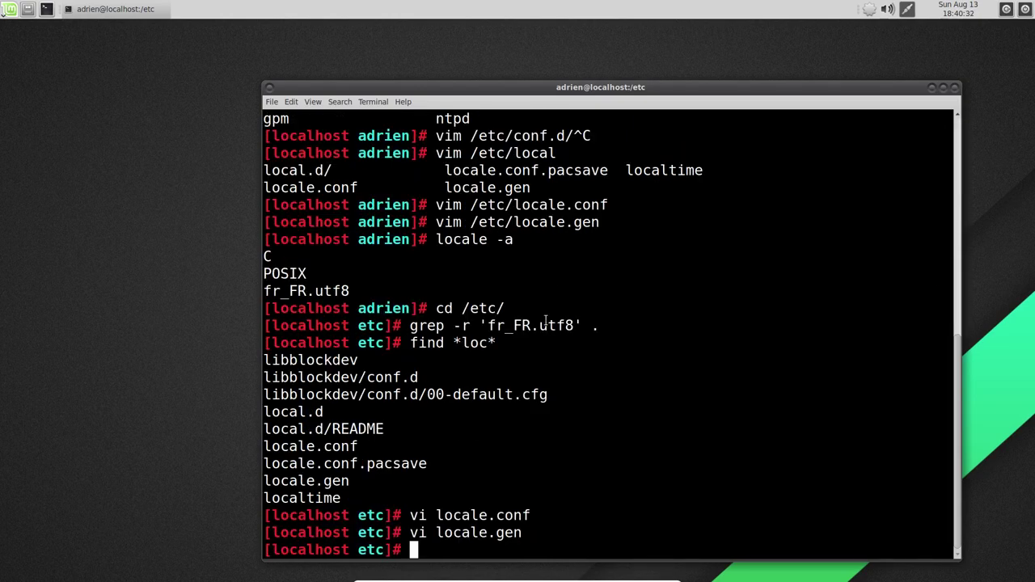
- Empty locale.gen by redirecting nothing into it, reusing the file name copied from the previous command
double_click(468, 534)
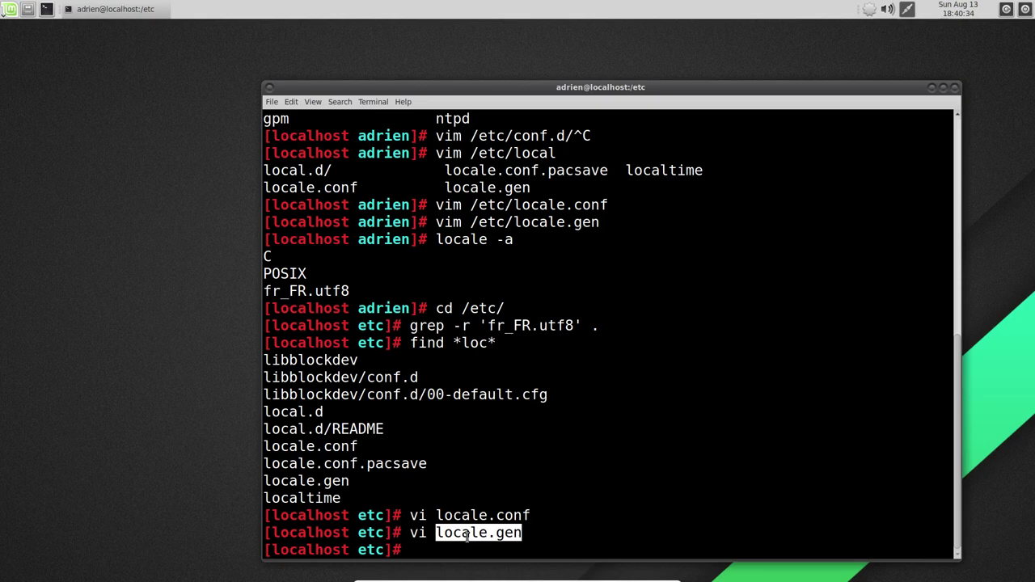
right_click(467, 535)
left_click(492, 481)
type(">")
key("ctrl+shift+v")
key("Return")
- Open local.gen in vim, insert an fr_FR locale entry, and save and quit
type("vim local.gen")
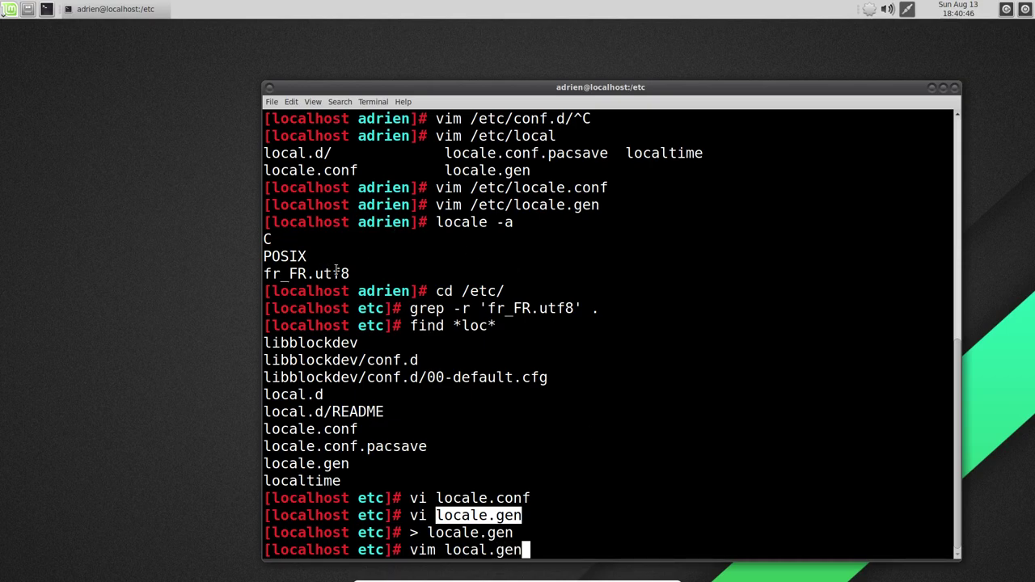
scroll(331, 269, "up", 3)
scroll(346, 303, "down", 3)
key("Return")
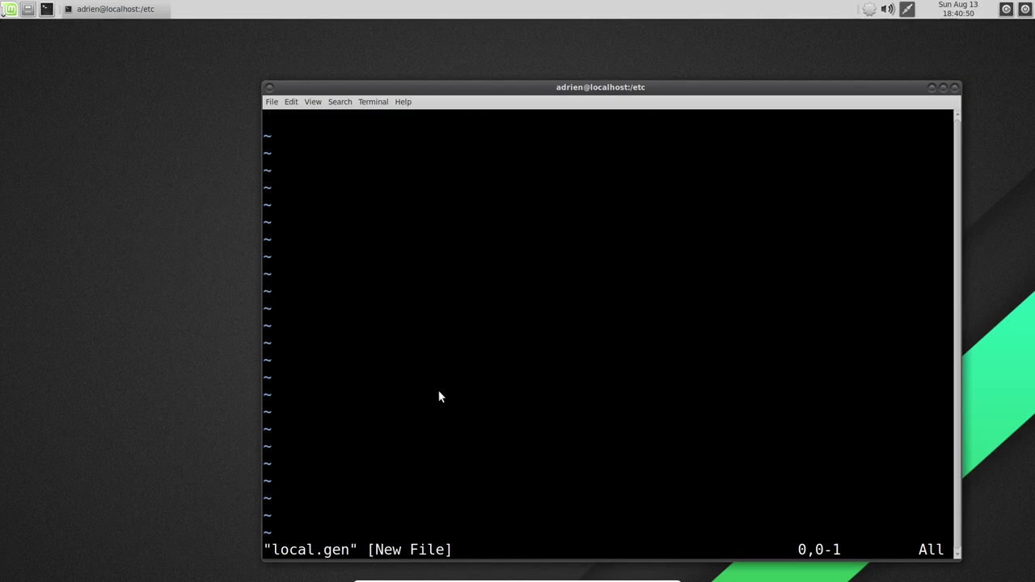
type("if")
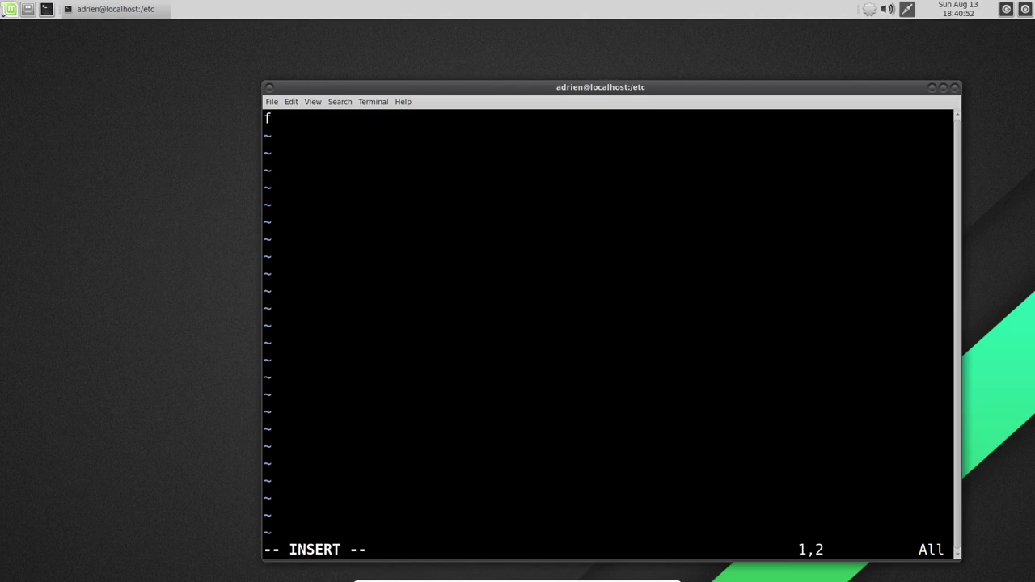
type("r_FR.")
key("Escape")
key("shift+z")
key("shift+z")
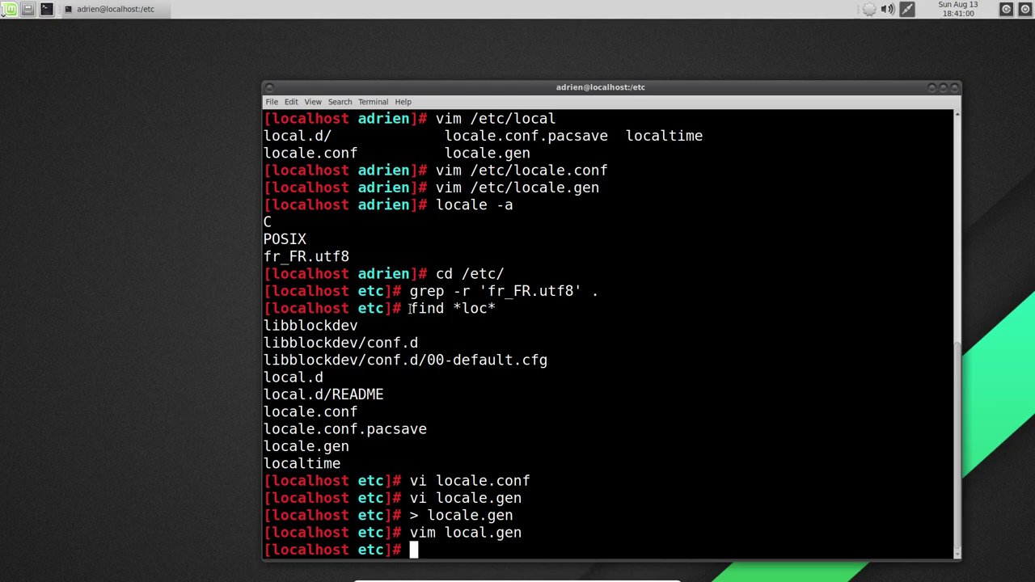
scroll(416, 291, "up", 2)
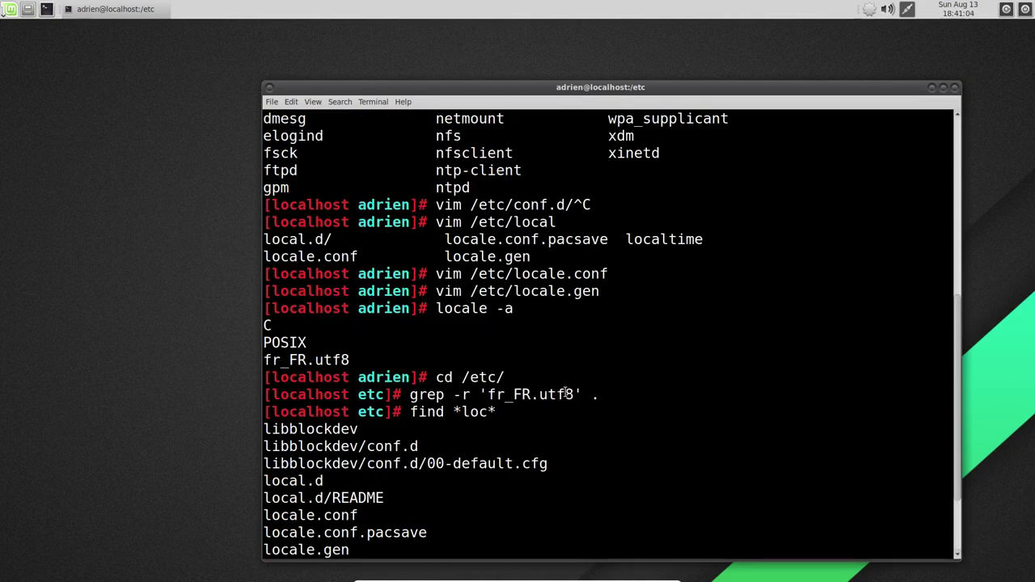
scroll(572, 388, "down", 2)
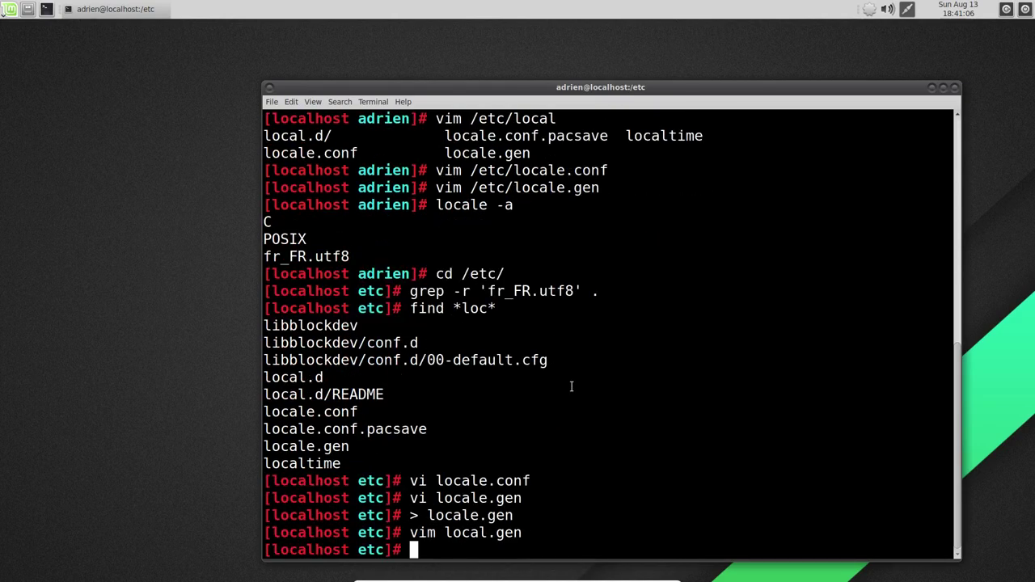
- Reopen locale.gen in vi to check its contents, and quit without changing it
key("Up")
key("Up")
key("Up")
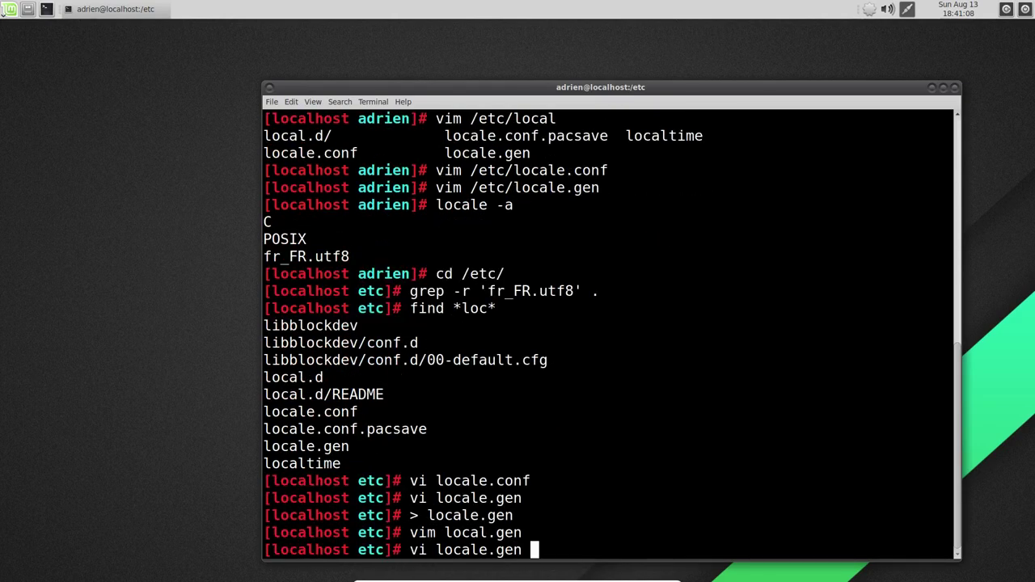
key("Return")
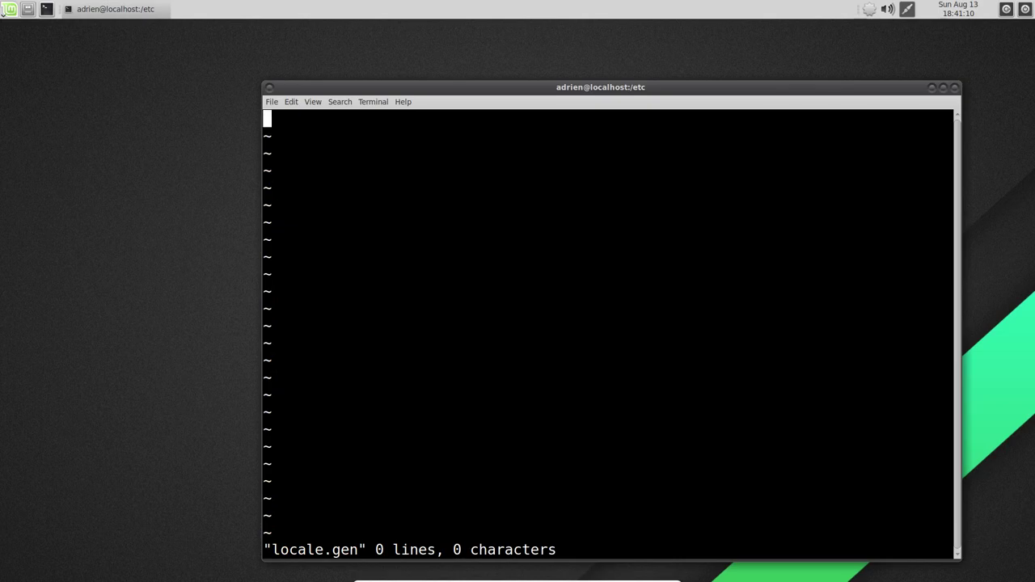
type(":q")
key("Return")
- Reopen local.gen in vim, complete the French entry to fr_FR.UTF-8, and save and quit
key("Up")
key("Up")
key("Return")
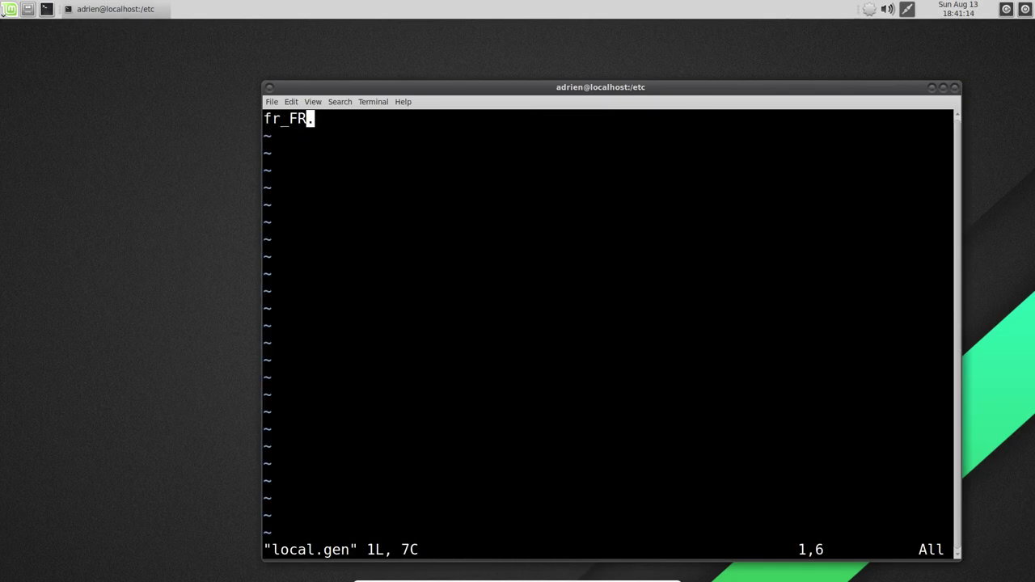
type("a")
type("UTF")
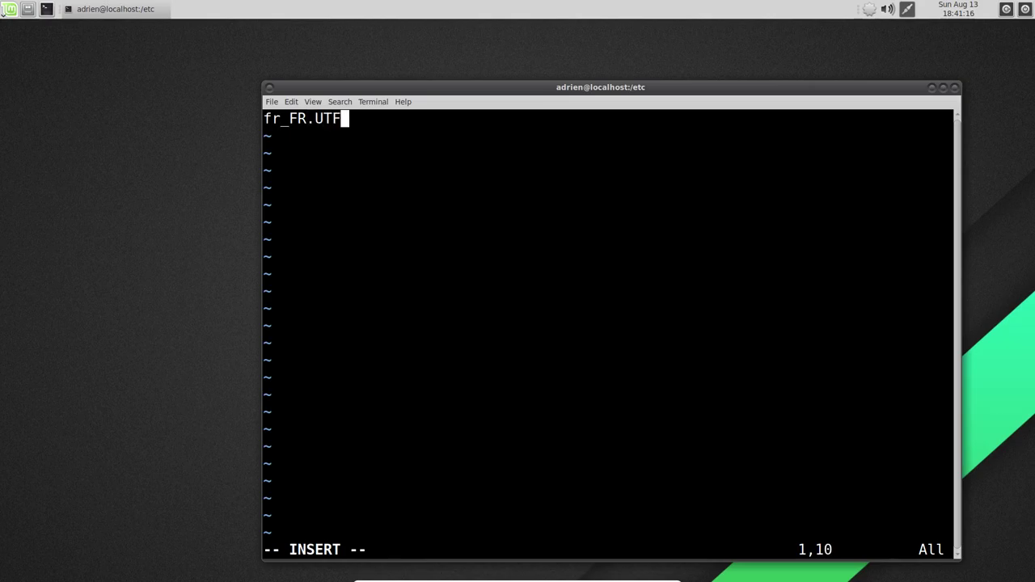
type("8")
key("Escape")
type("i-")
key("Escape")
key("shift+z")
key("shift+z")
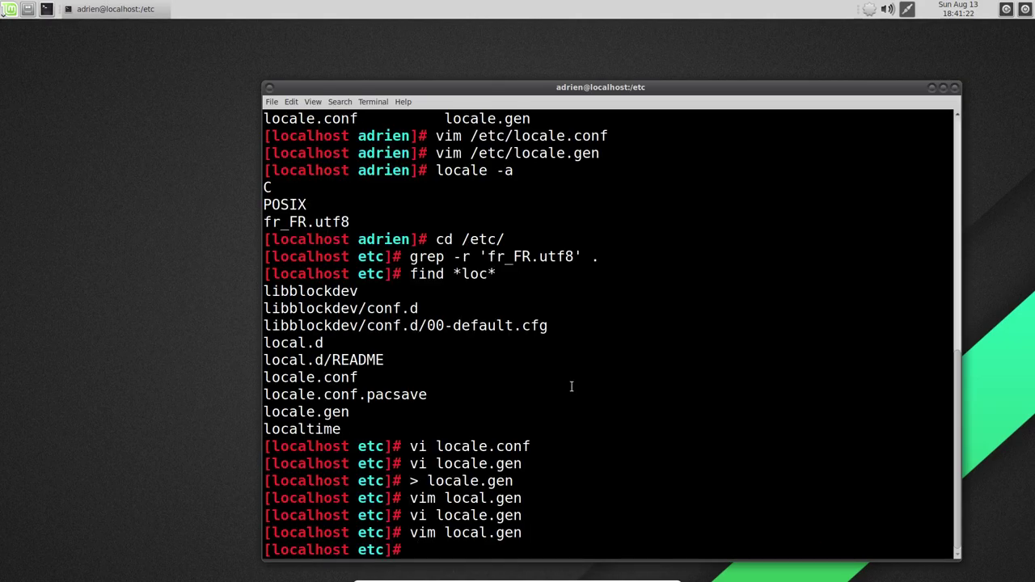
- Run locale-gen to generate the locales, and recall the command that opens local.gen in vim
type("local")
key("Tab")
key("Tab")
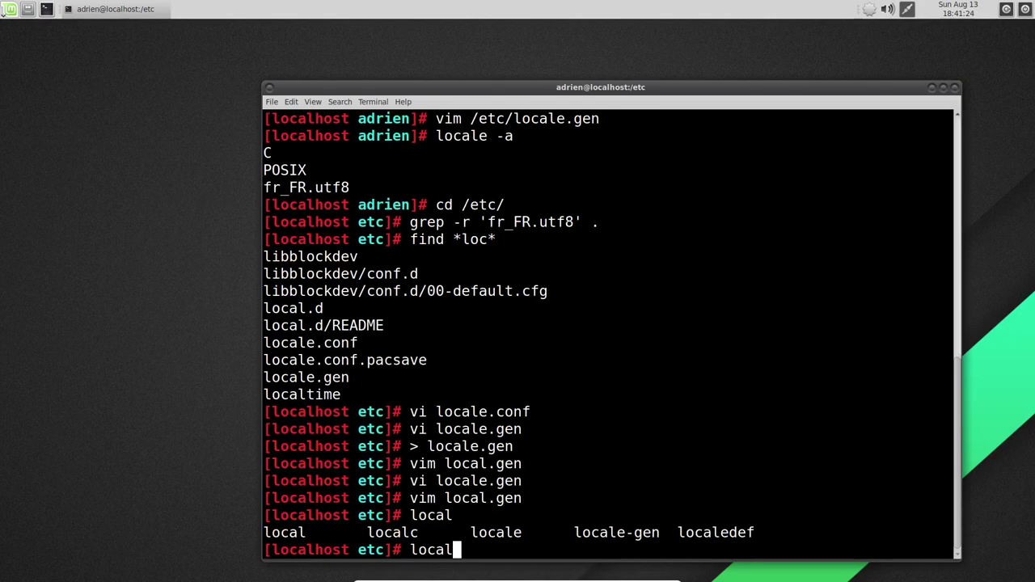
key("Tab")
key("Tab")
type("e-")
key("Tab")
key("Return")
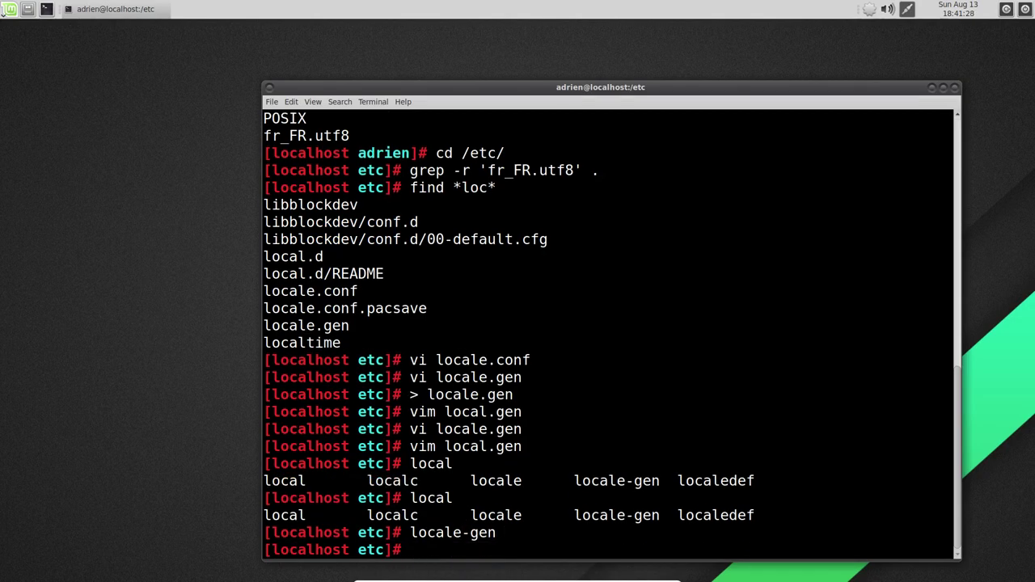
key("Up")
key("Up")
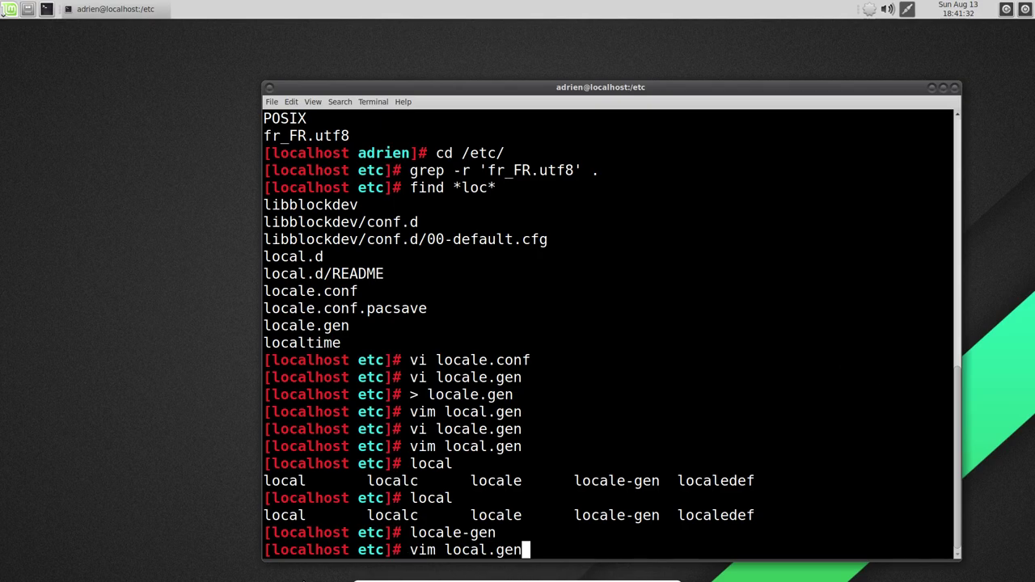
- Switch to the Vivaldi browser and search DuckDuckGo for "installer gentoo facilement"
left_click(10, 9)
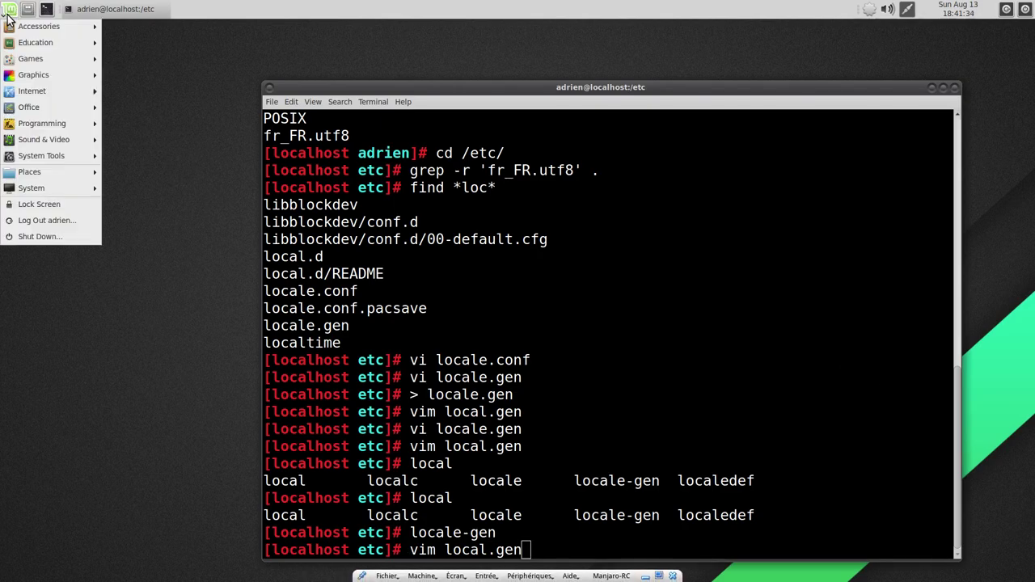
mouse_move(45, 108)
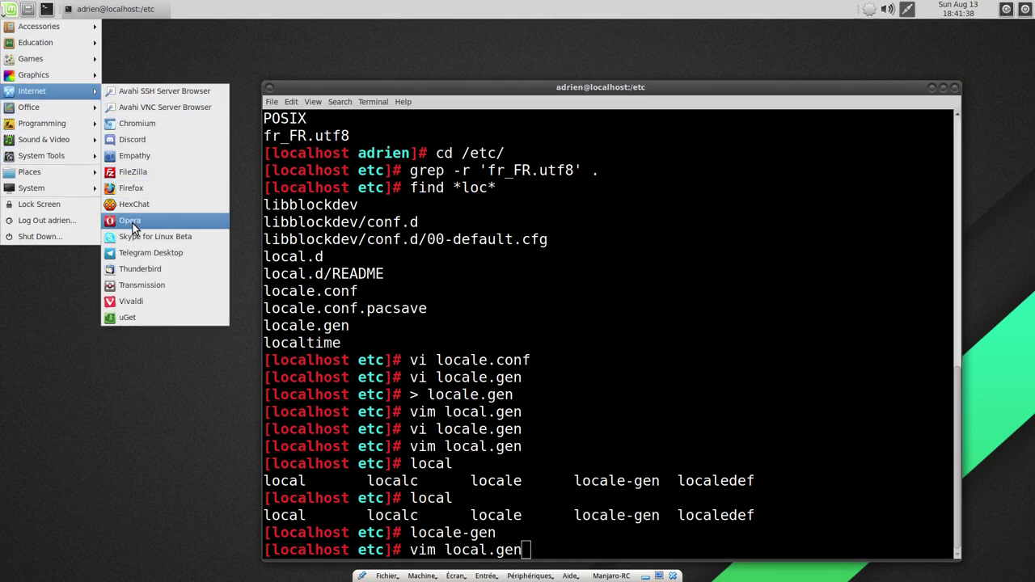
left_click(133, 305)
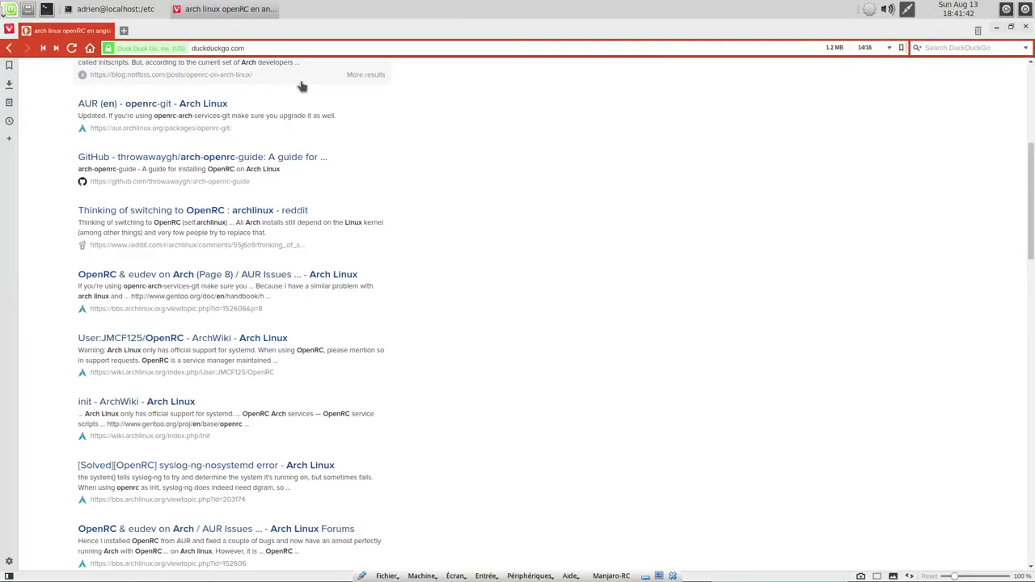
scroll(542, 184, "up", 5)
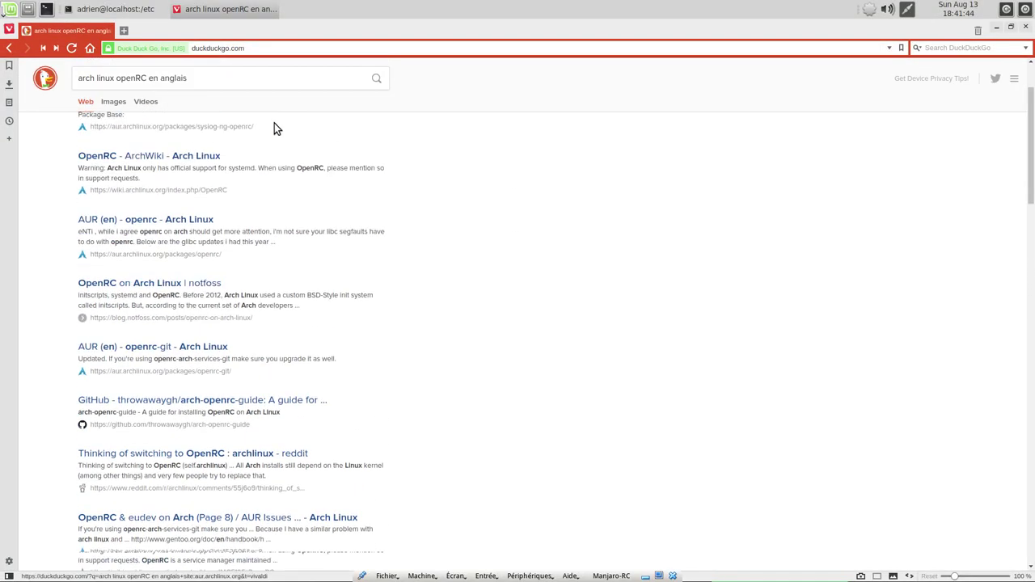
left_click_drag(79, 78, 175, 78)
key("BackSpace")
type("install")
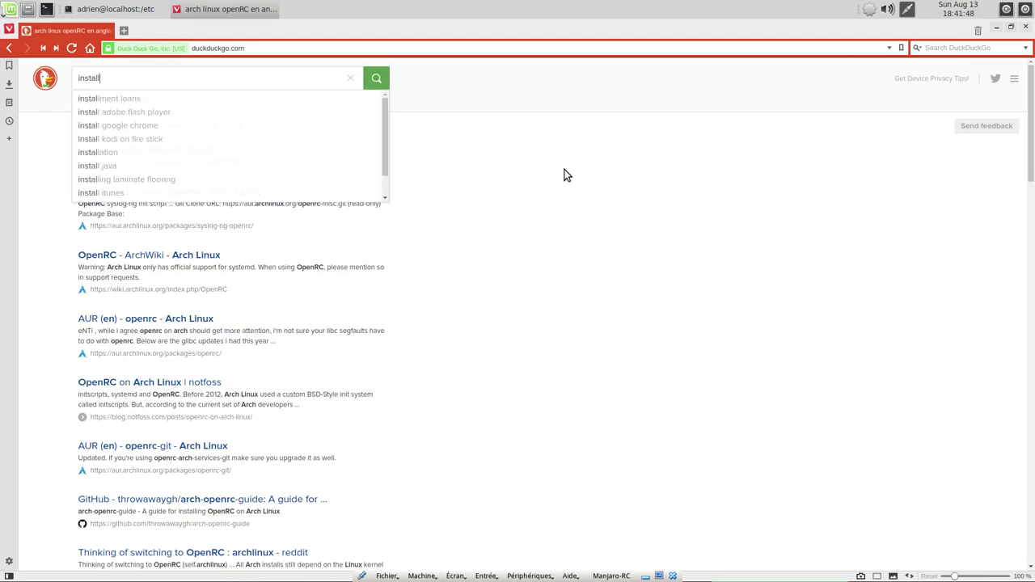
type("er gentoo facilement")
key("Return")
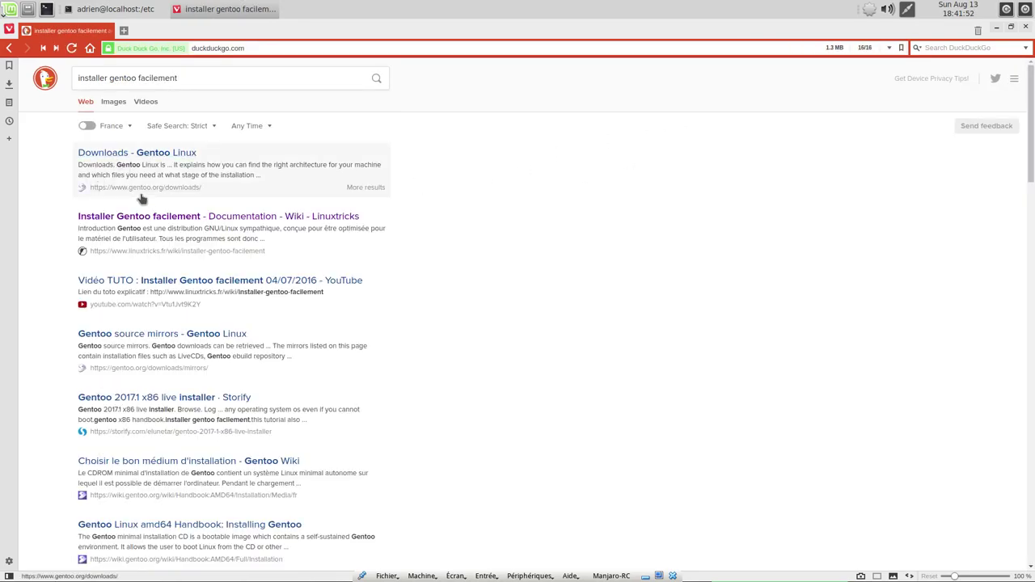
- Open the Linuxtricks guide "Installer Gentoo facilement" at its Locales section and copy the line fr_FR.UTF-8 UTF-8
left_click(132, 218)
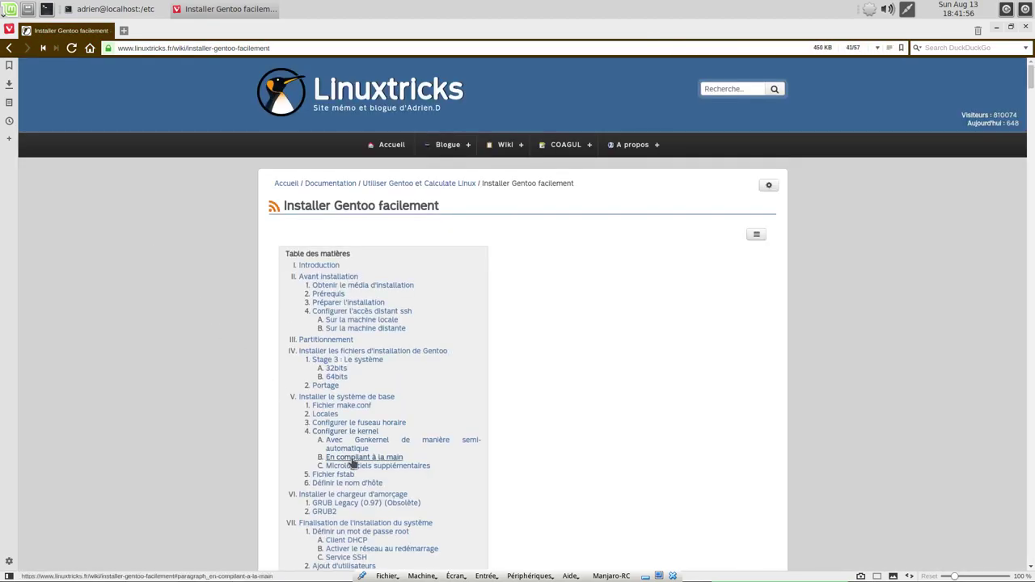
left_click(330, 414)
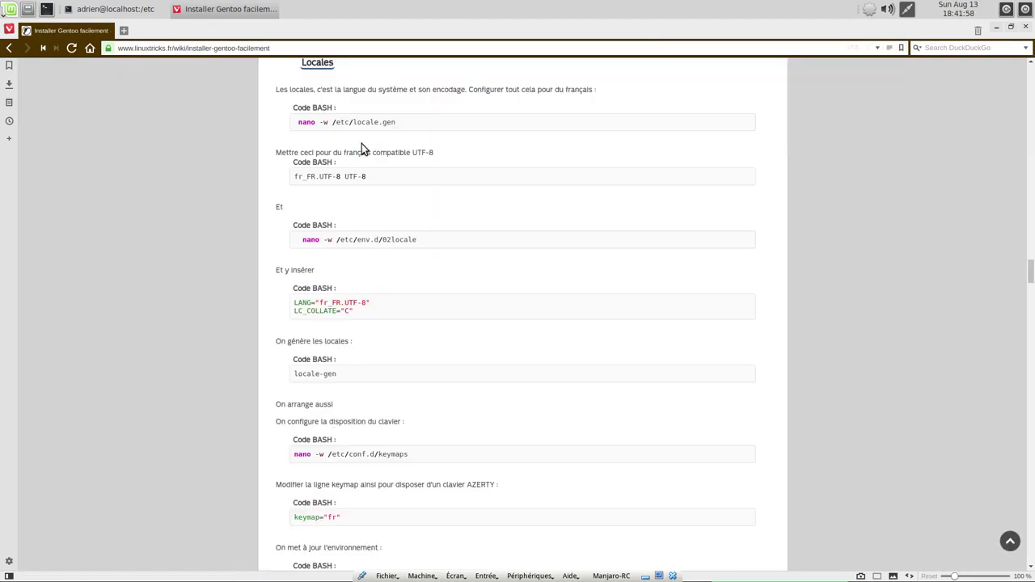
triple_click(338, 175)
key("ctrl+c")
- Switch to the terminal, open local.gen in vim, replace its line with the copied fr_FR.UTF-8 UTF-8 entry, and save and quit
left_click(128, 9)
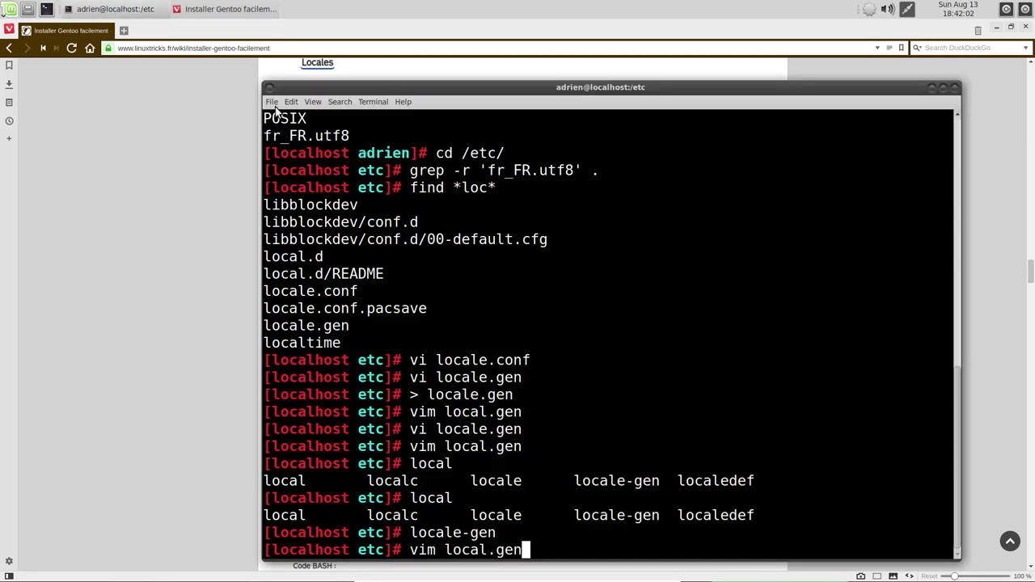
key("Return")
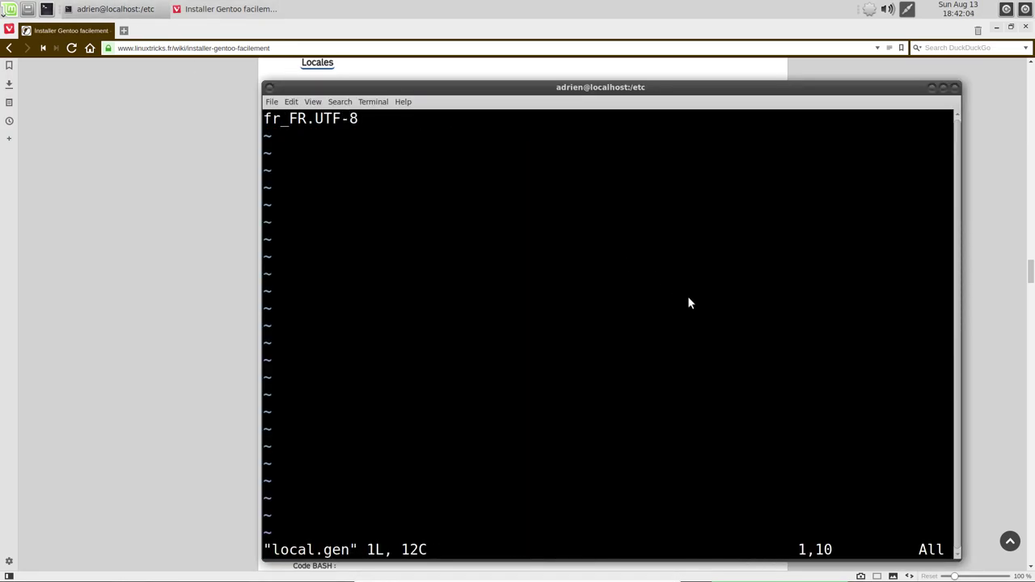
key("d")
key("d")
key("i")
right_click(696, 241)
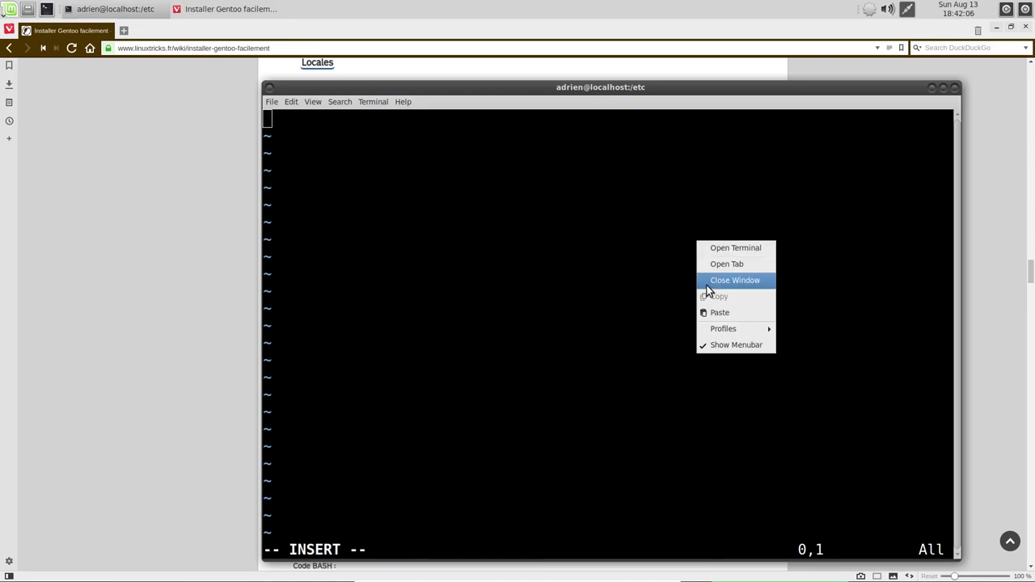
left_click(717, 313)
key("BackSpace")
key("Escape")
key("shift+z")
key("shift+z")
- Rerun locale-gen from the command history
key("Up")
key("Up")
key("Return")
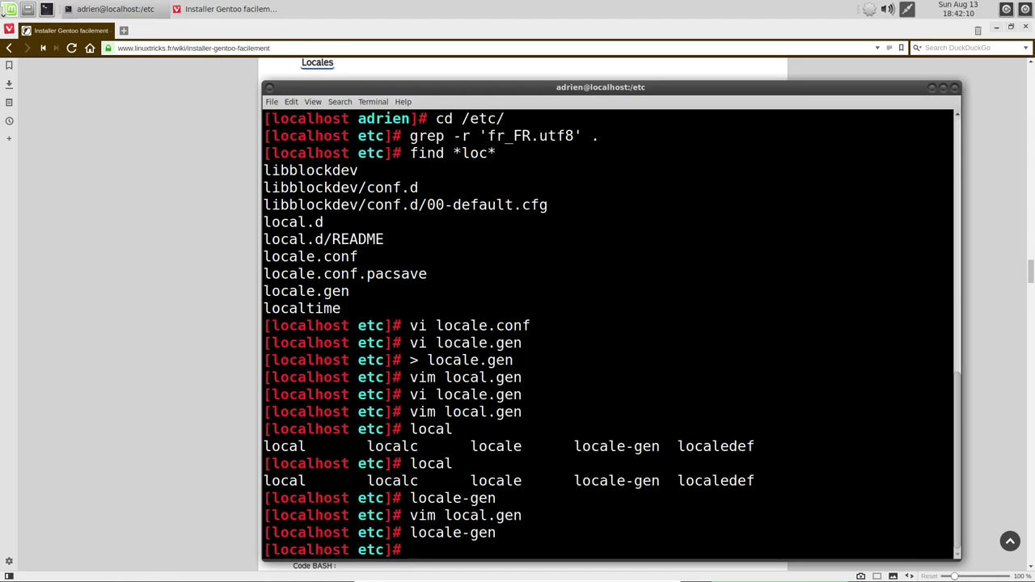
- Copy the guide's command nano -w /etc/env.d/02locale and run it in the terminal
left_click(232, 280)
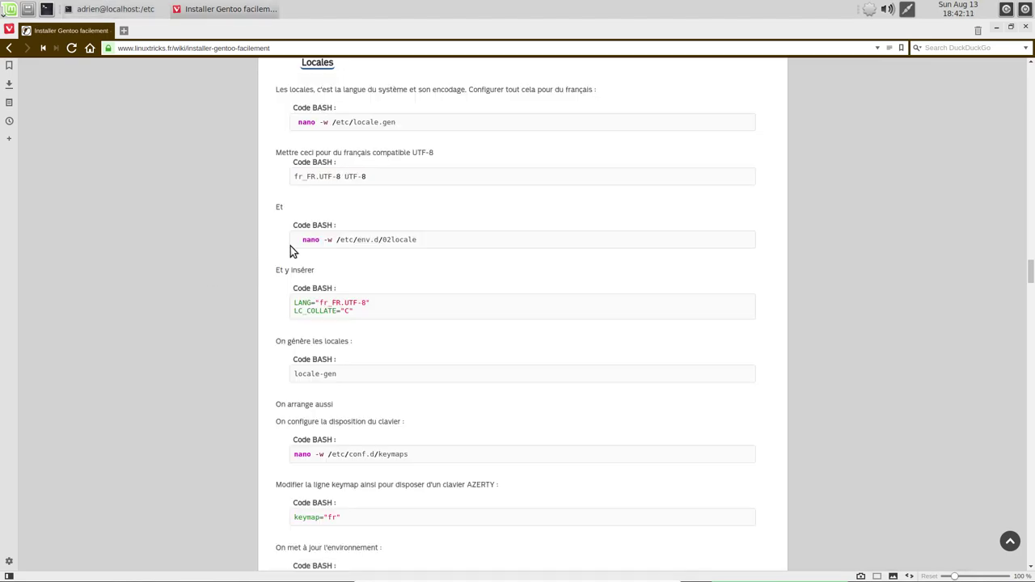
triple_click(354, 239)
key("ctrl+c")
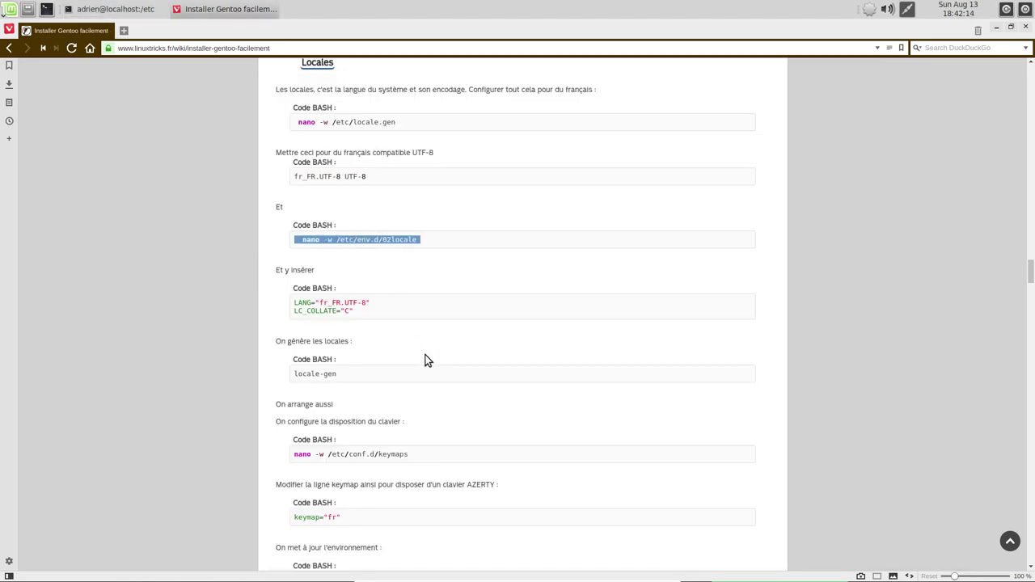
left_click(116, 9)
middle_click(567, 259)
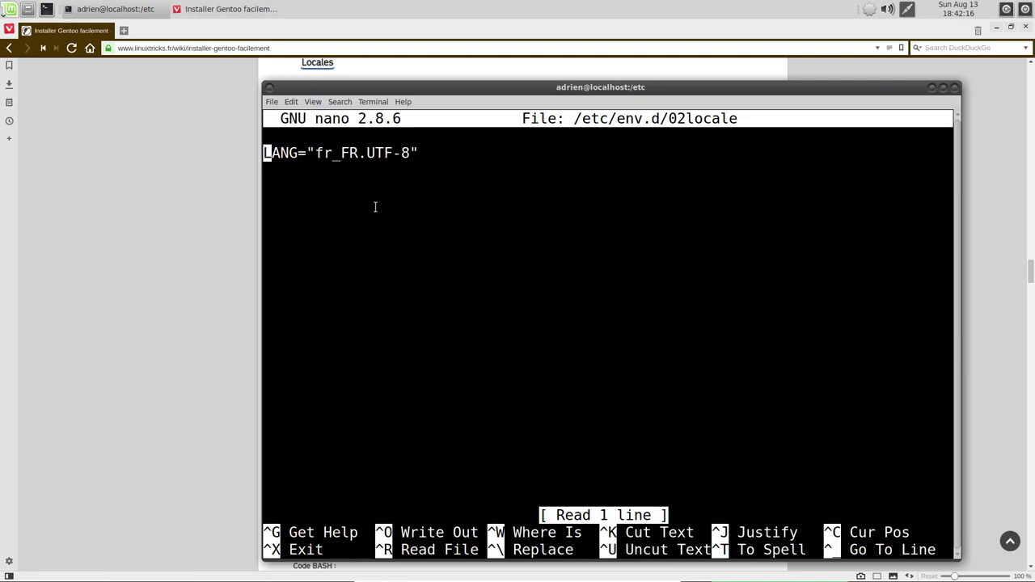
- Replace the contents of 02locale with the guide's lines LANG="fr_FR.UTF-8" and LC_COLLATE="C", then save and exit nano
key("ctrl+k")
key("alt+Tab")
left_click_drag(299, 303, 379, 314)
left_click(116, 9)
middle_click(511, 258)
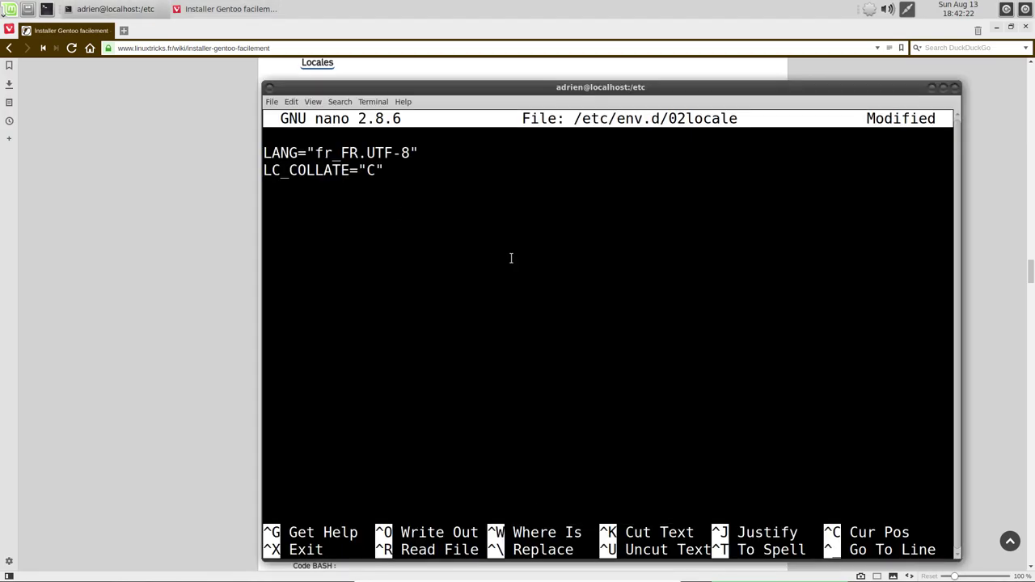
key("ctrl+o")
key("Return")
key("ctrl+x")
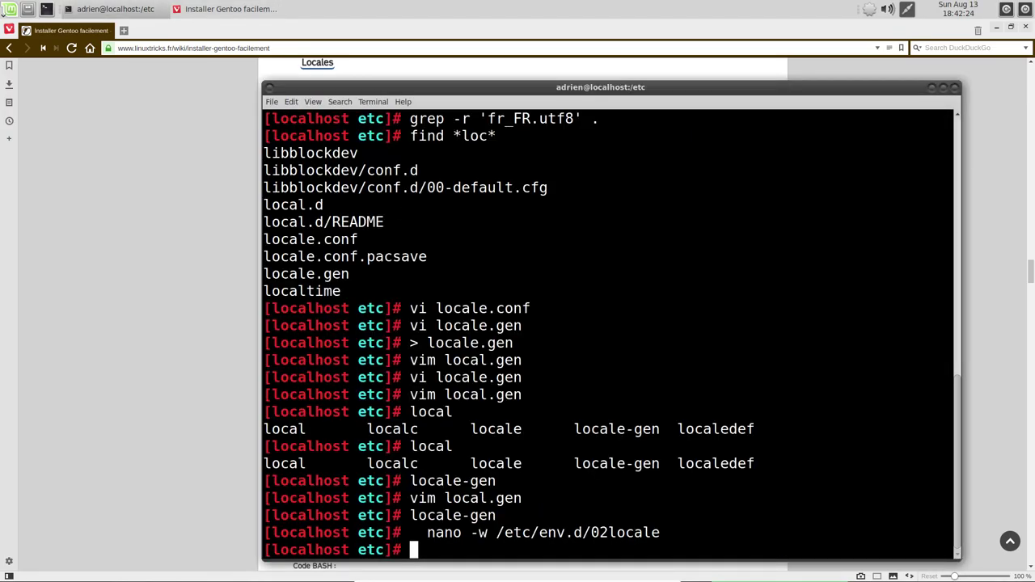
- Try to paste the guide's locale-gen command into the terminal, and cancel the pasted line
left_click(199, 326)
triple_click(301, 374)
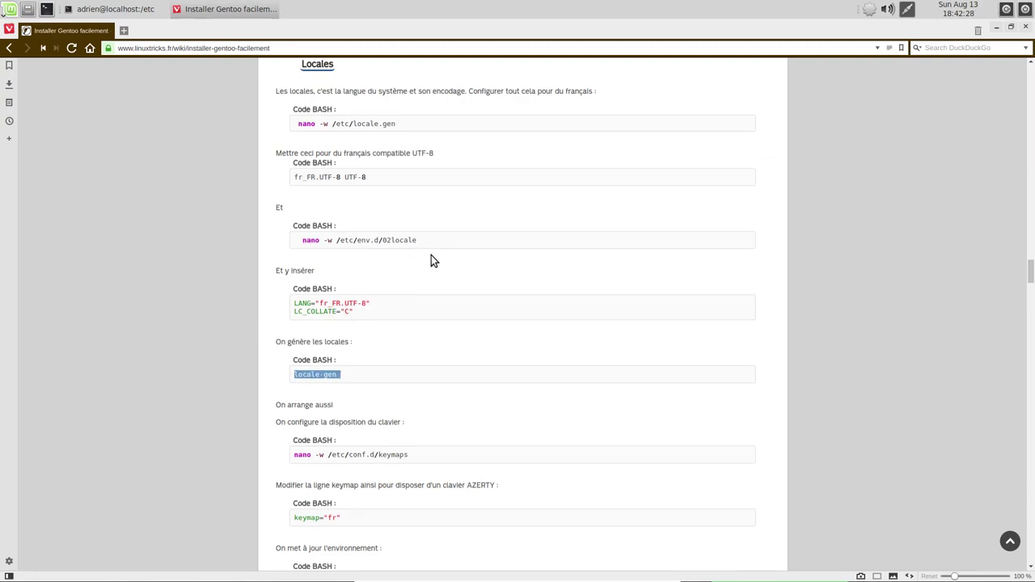
scroll(432, 255, "up", 3)
scroll(431, 257, "up", 2)
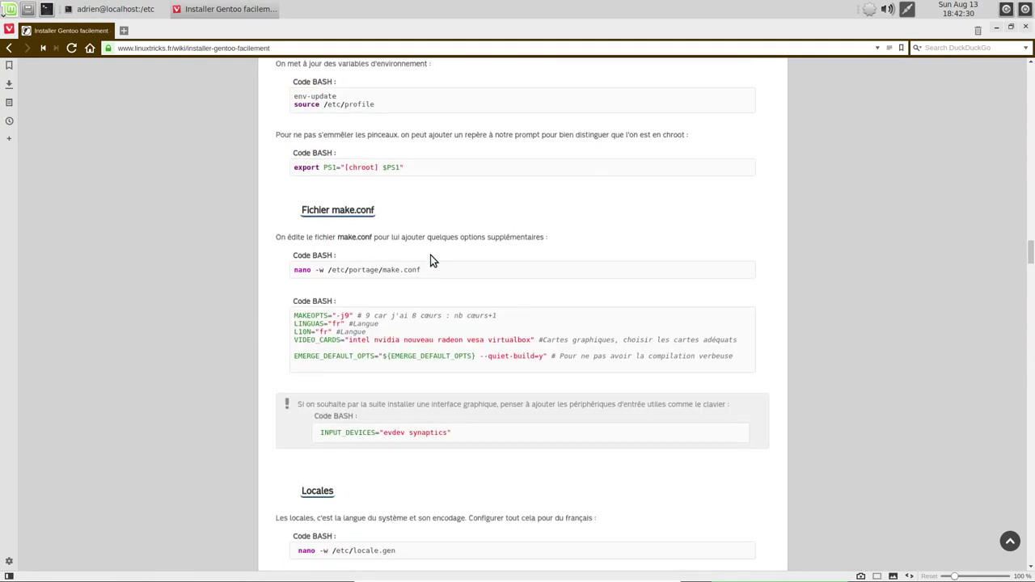
scroll(431, 257, "down", 5)
left_click(113, 9)
key("ctrl+shift+v")
key("ctrl+c")
key("Return")
key("Return")
key("Return")
- Run locale-gen once more after editing the 02locale environment file
type("locale")
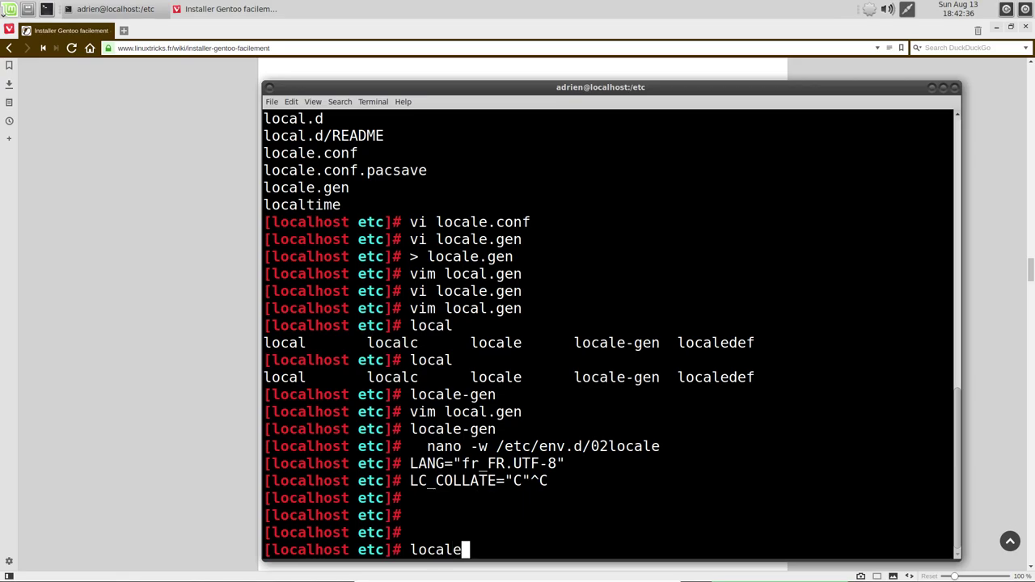
key("Tab")
key("Tab")
key("Tab")
type("-gen")
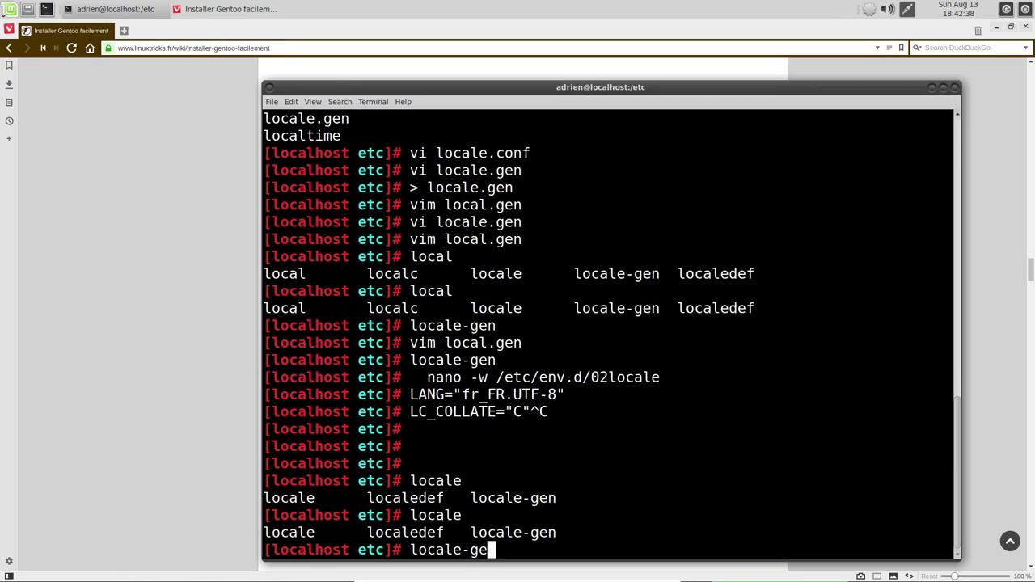
key("Return")
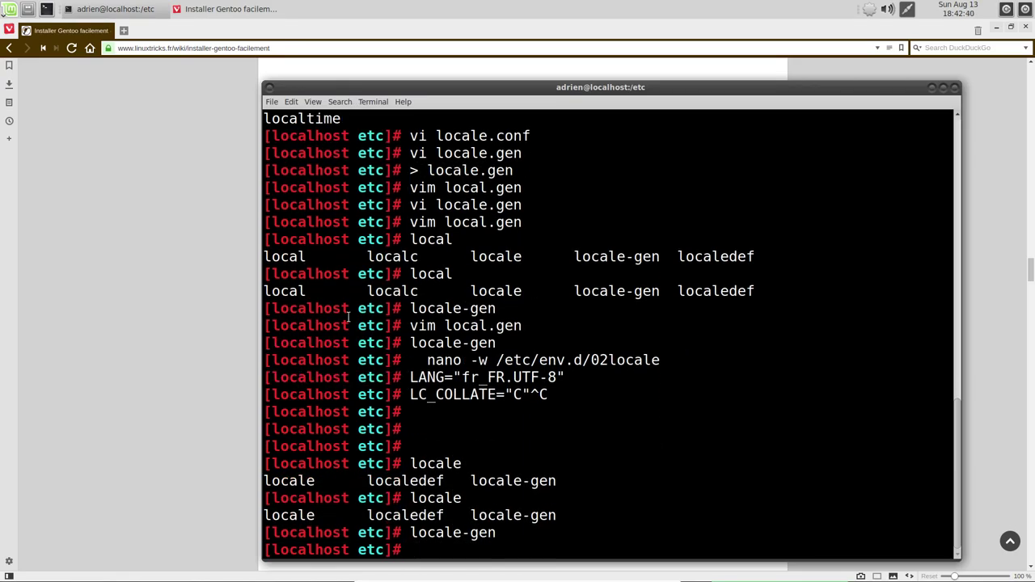
- Look through the guide's remaining locale, keyboard and time zone instructions, and close the browser
left_click(111, 343)
scroll(370, 331, "down", 2)
scroll(372, 327, "down", 3)
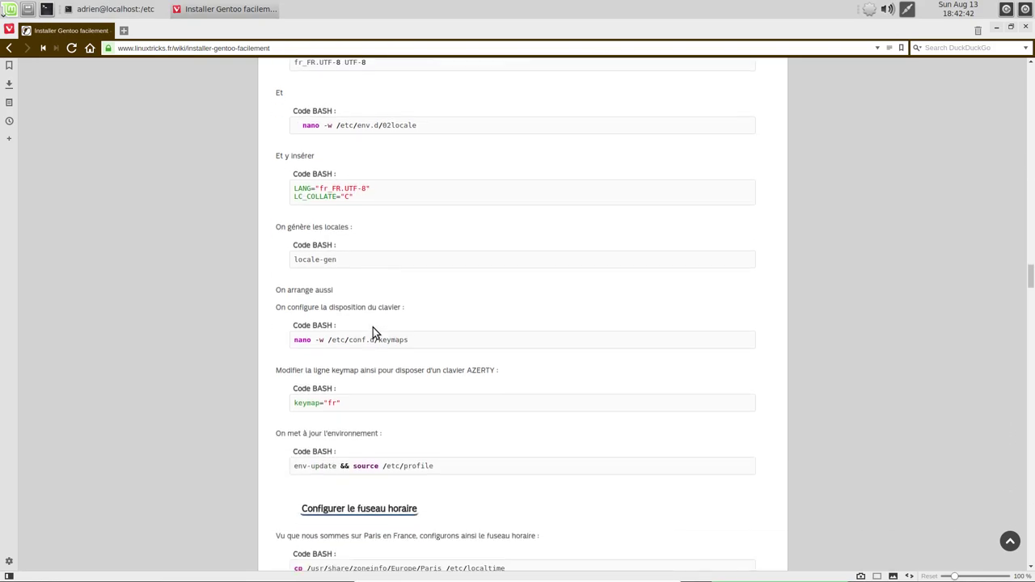
scroll(374, 327, "down", 4)
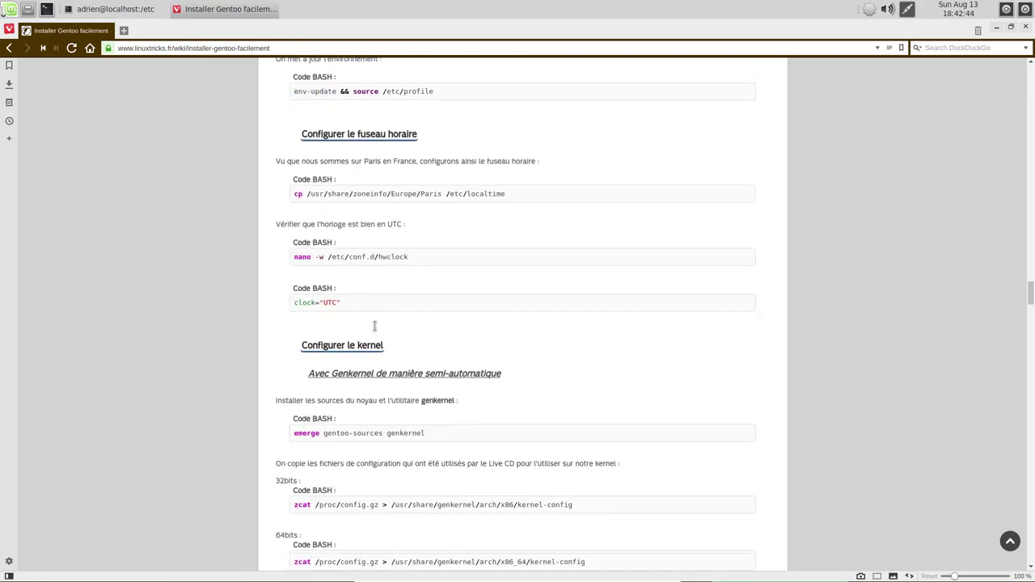
left_click(1025, 27)
- Reboot the system from the root terminal and log back in by entering the account password
type("reboot")
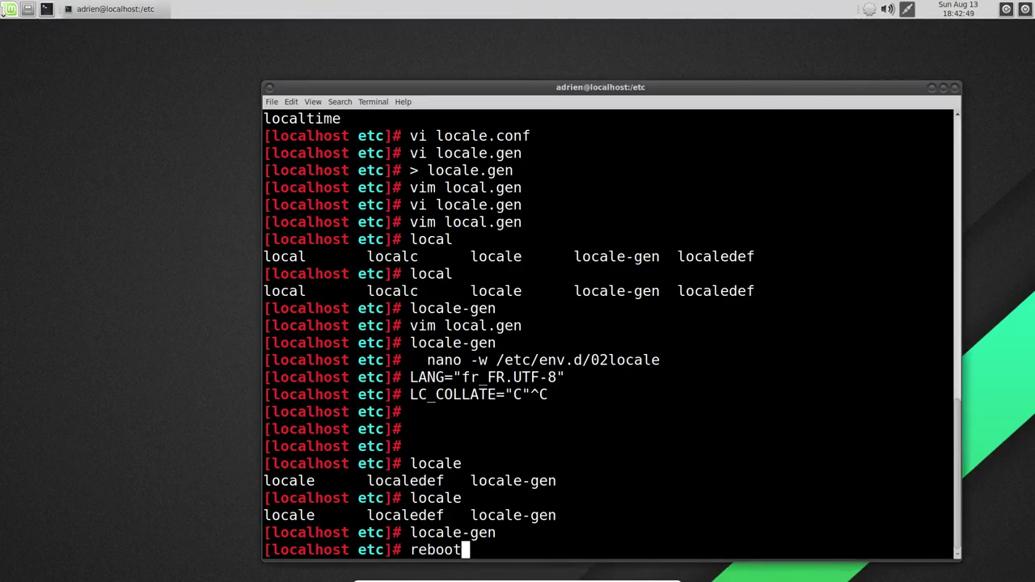
key("Return")
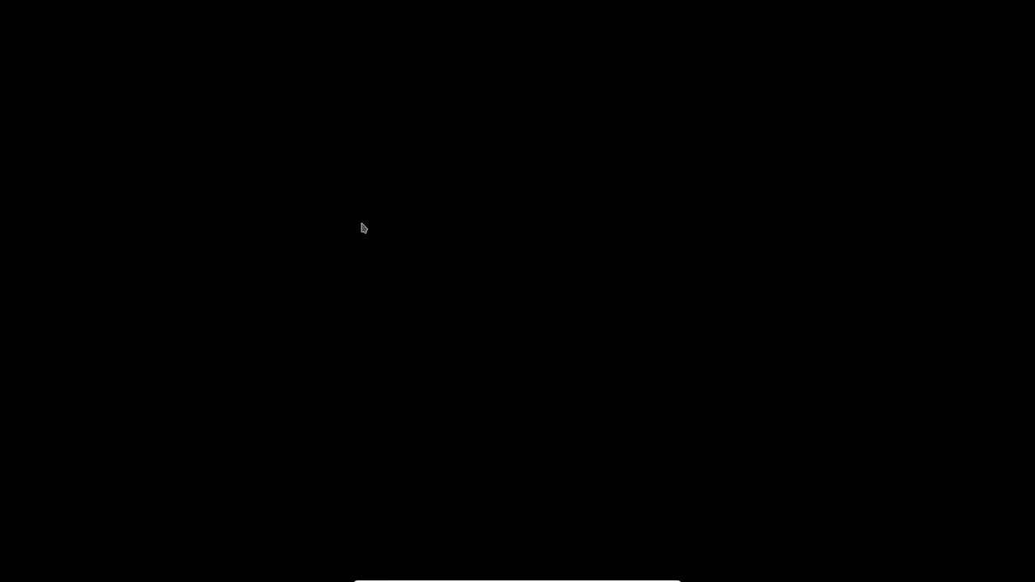
type("••••")
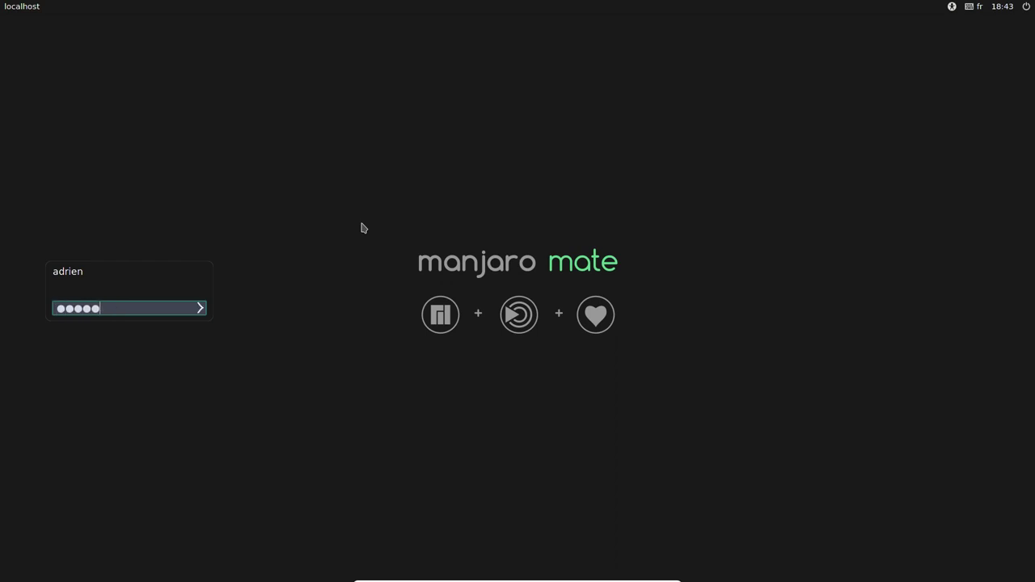
type("•••")
key("Return")
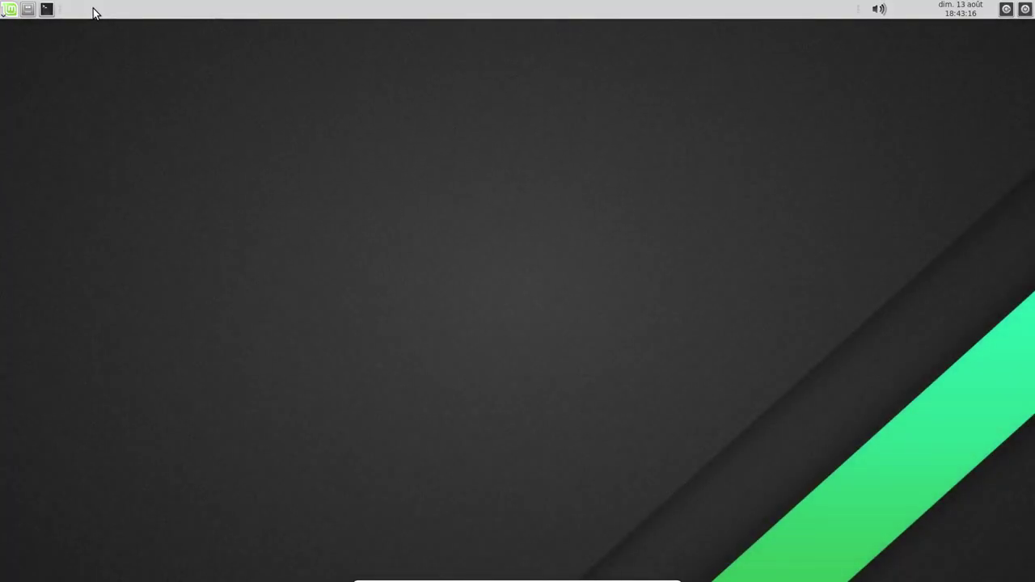
- Open a new terminal, view /etc/env.d/02locale in nano and exit the editor
left_click(8, 11)
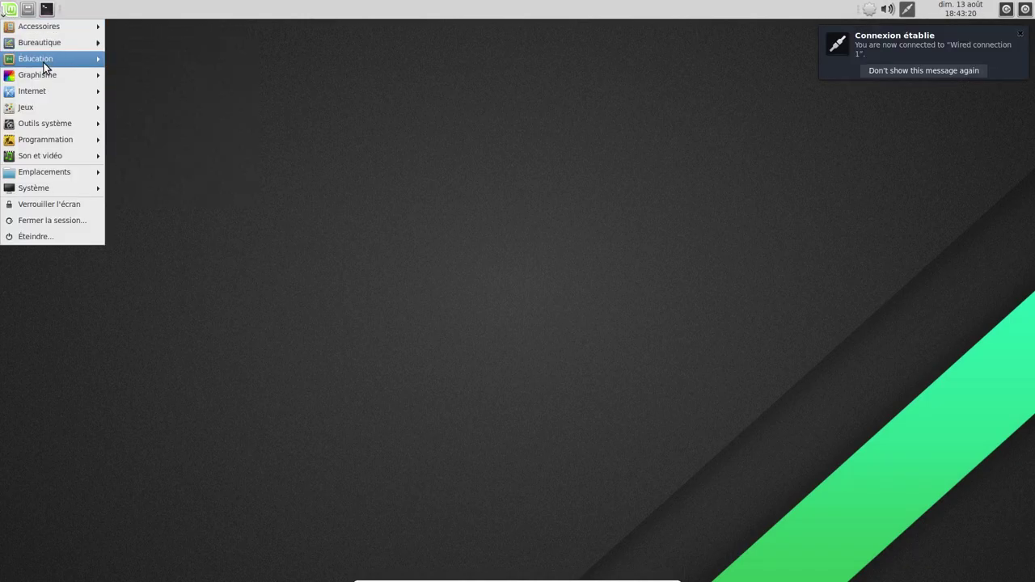
mouse_move(43, 91)
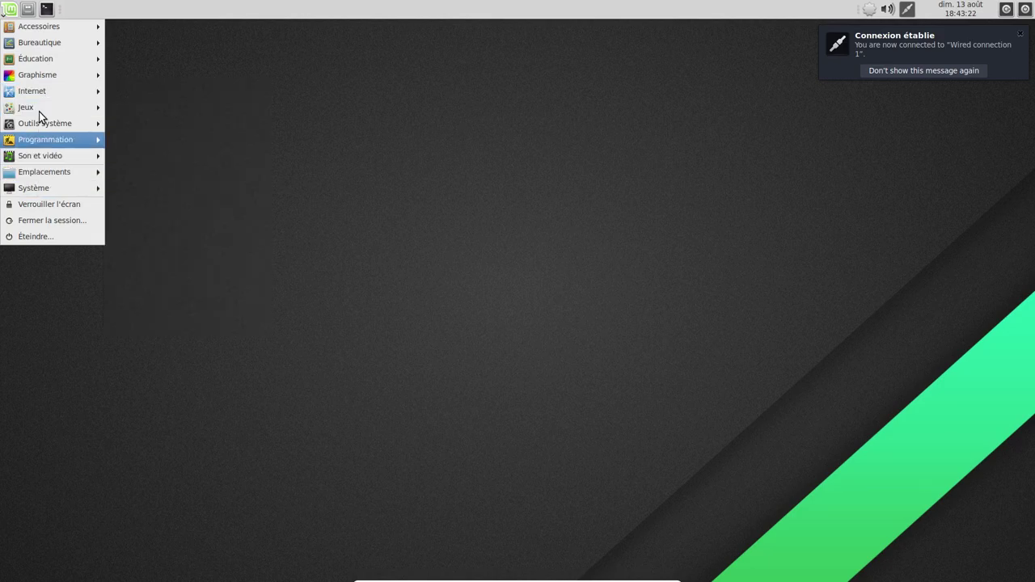
left_click(47, 13)
left_click(46, 13)
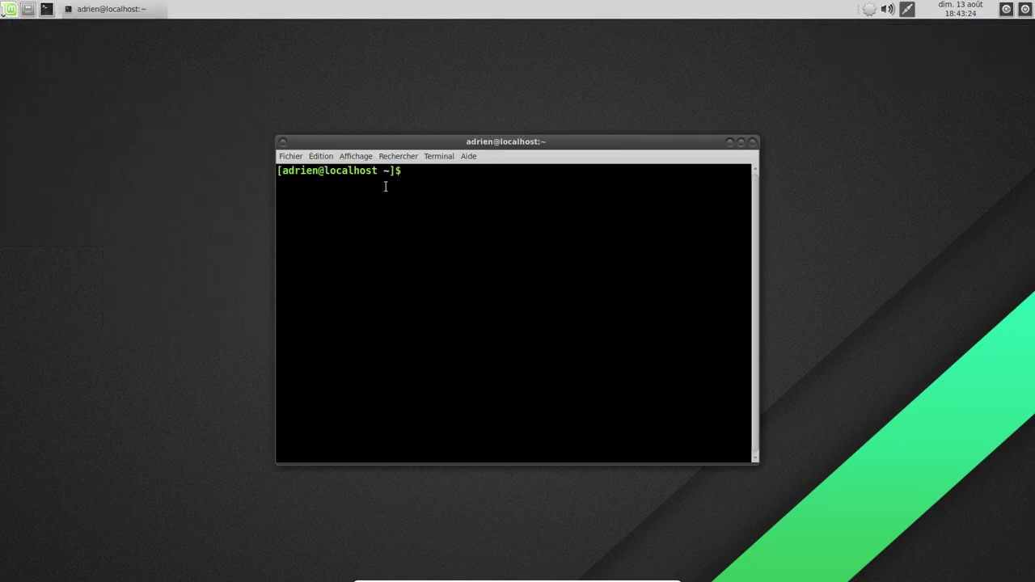
left_click_drag(498, 142, 503, 127)
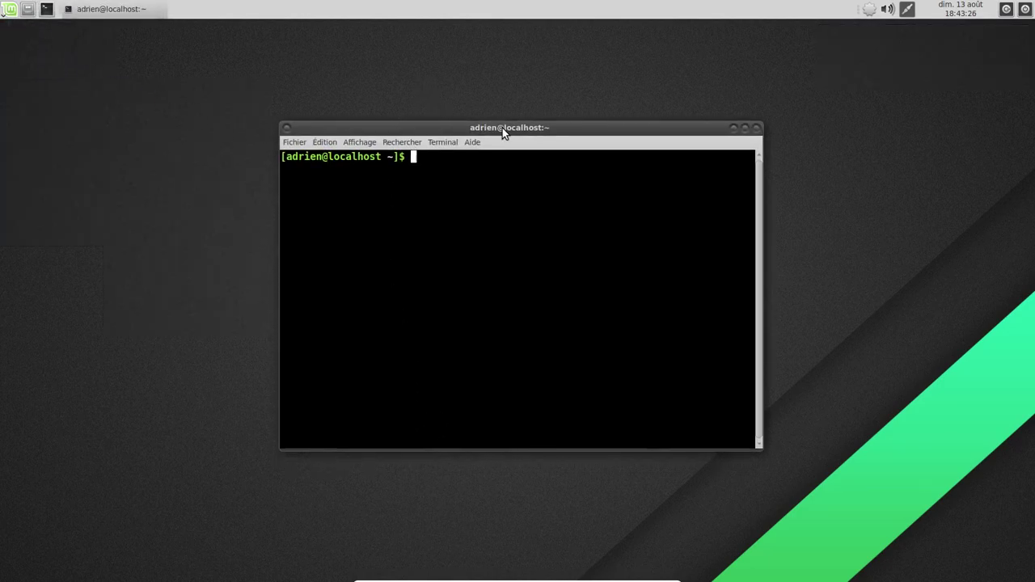
type("nano -w /etc/env.d/02locale")
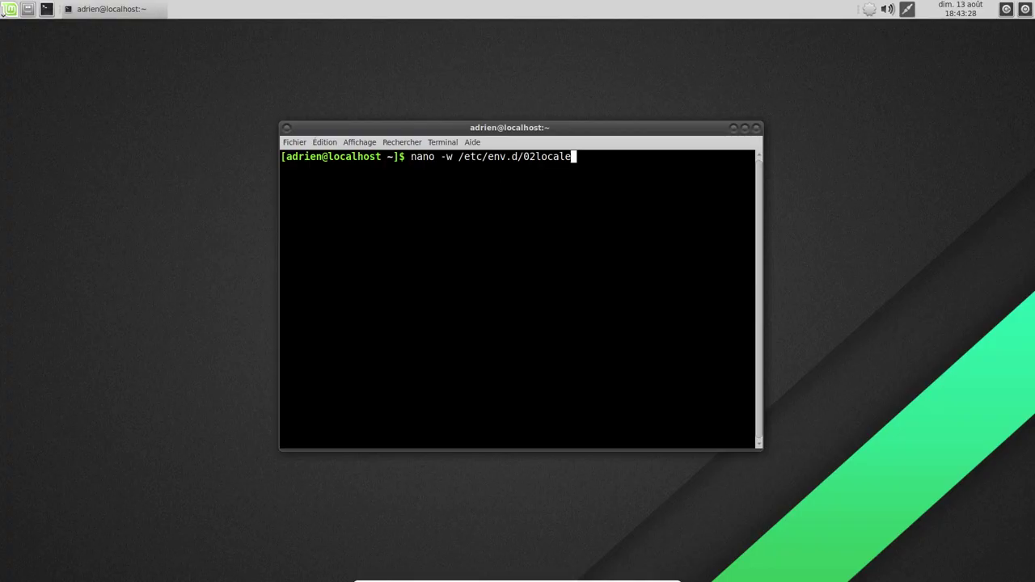
key("Return")
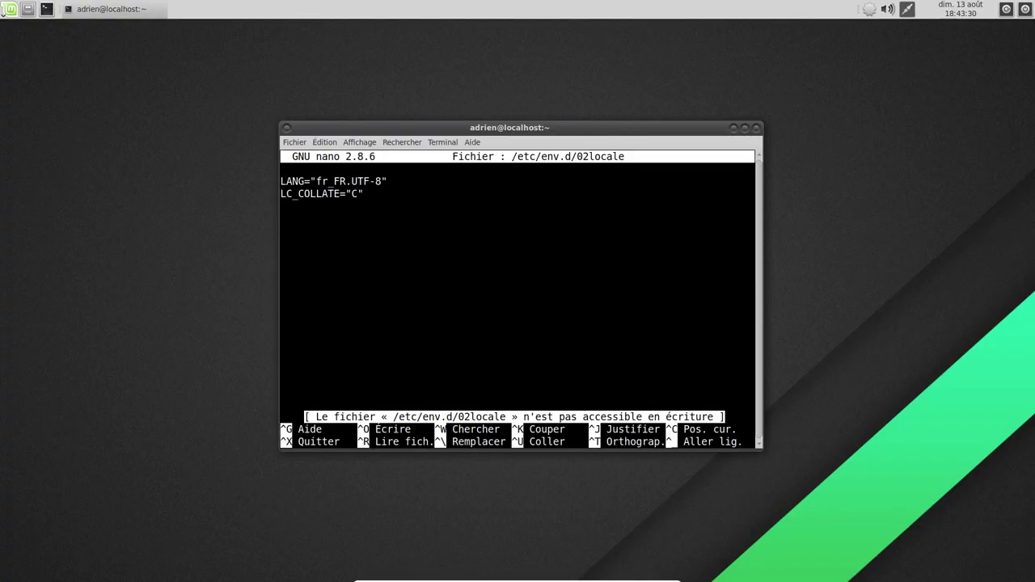
key("ctrl+x")
- Check the active language by running echo $LANG, and close the terminal
key("Up")
key("Up")
key("Down")
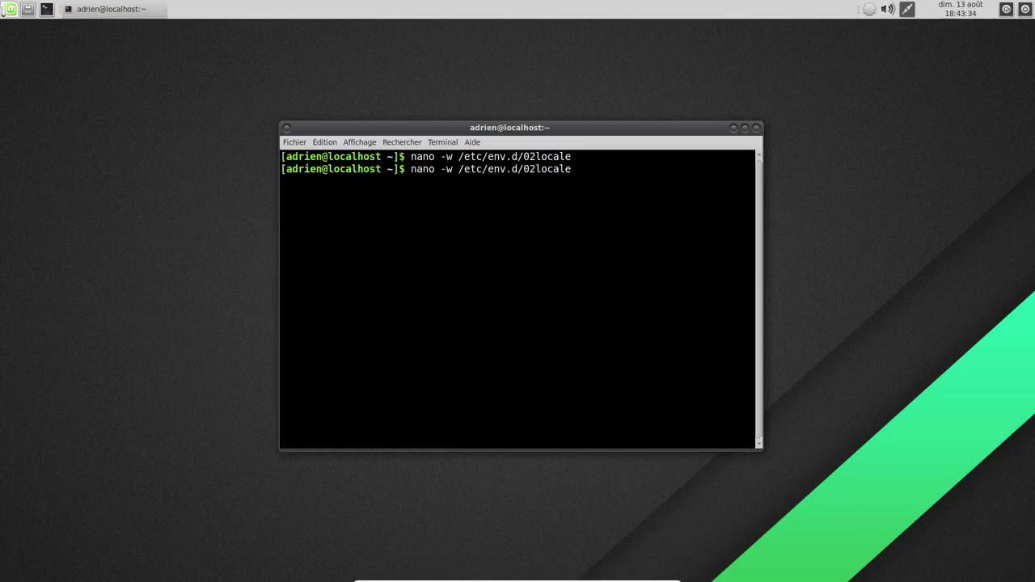
key("Up")
key("Up")
key("Down")
key("Return")
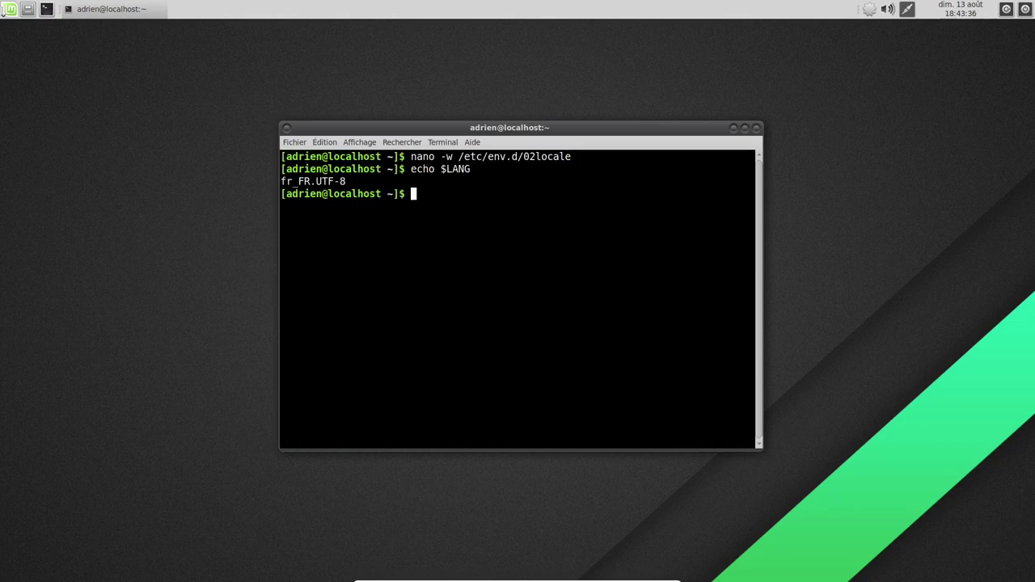
key("Up")
key("Up")
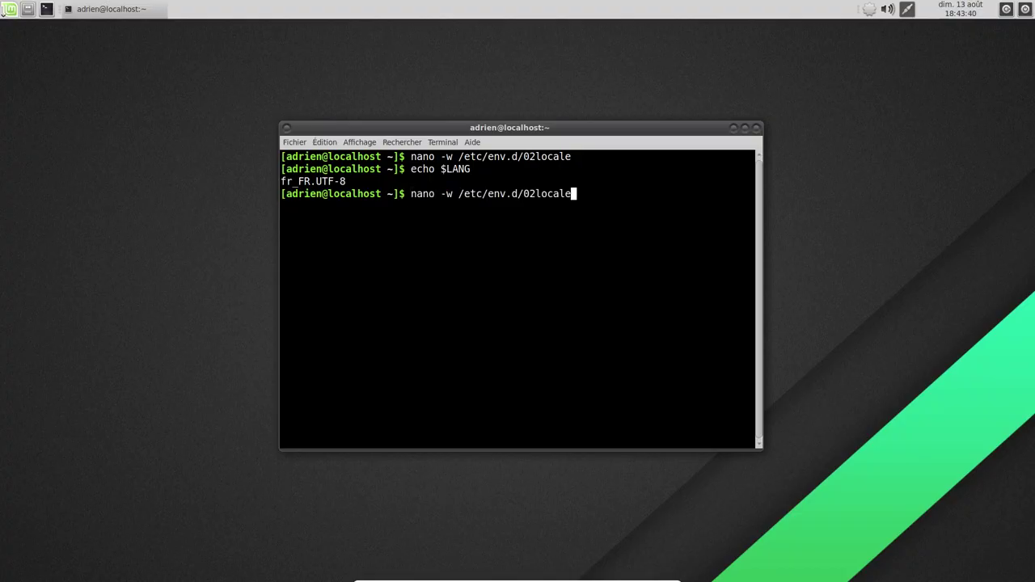
key("ctrl+c")
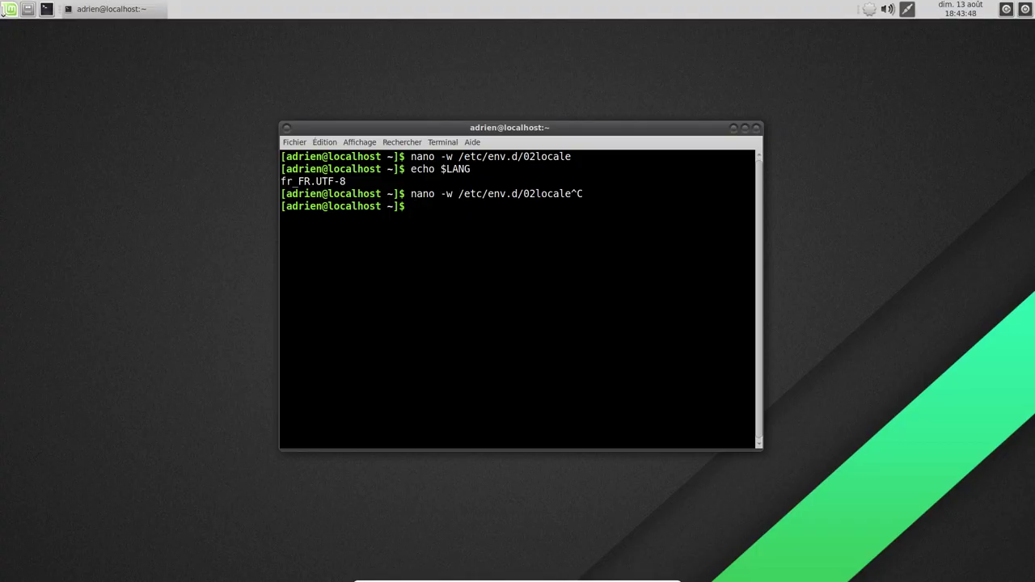
left_click(755, 128)
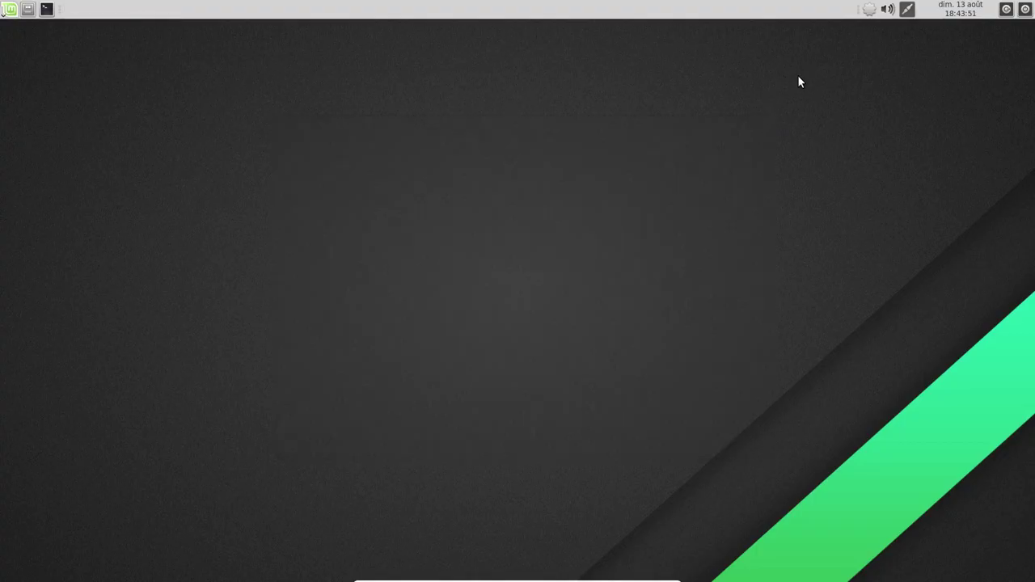
- Open the package manager to check its package list, and close it
left_click(869, 9)
left_click_drag(407, 162, 377, 88)
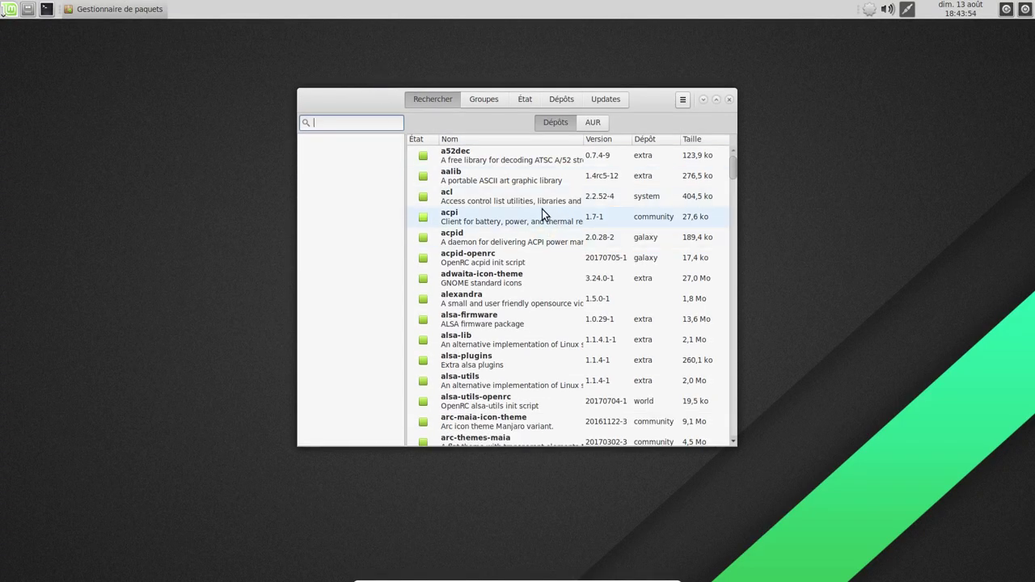
left_click(729, 100)
- View the general system information in the MATE system monitor, and close the monitor
left_click(10, 9)
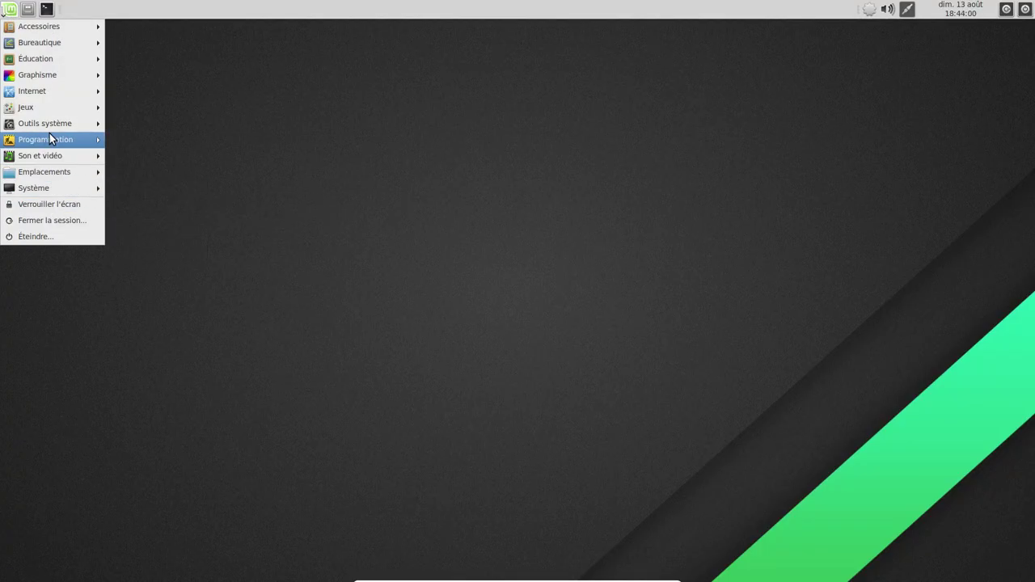
mouse_move(60, 123)
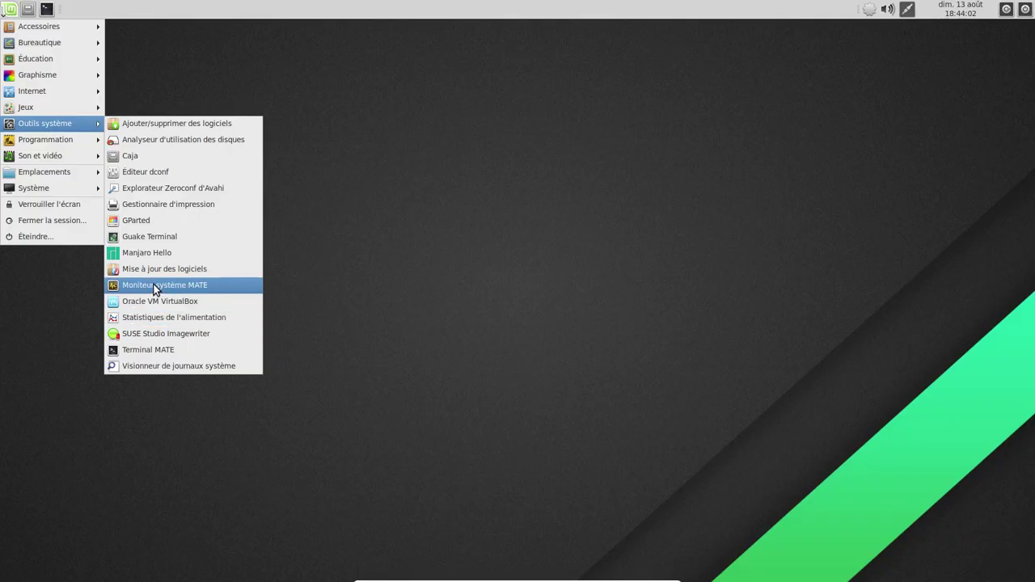
left_click(156, 287)
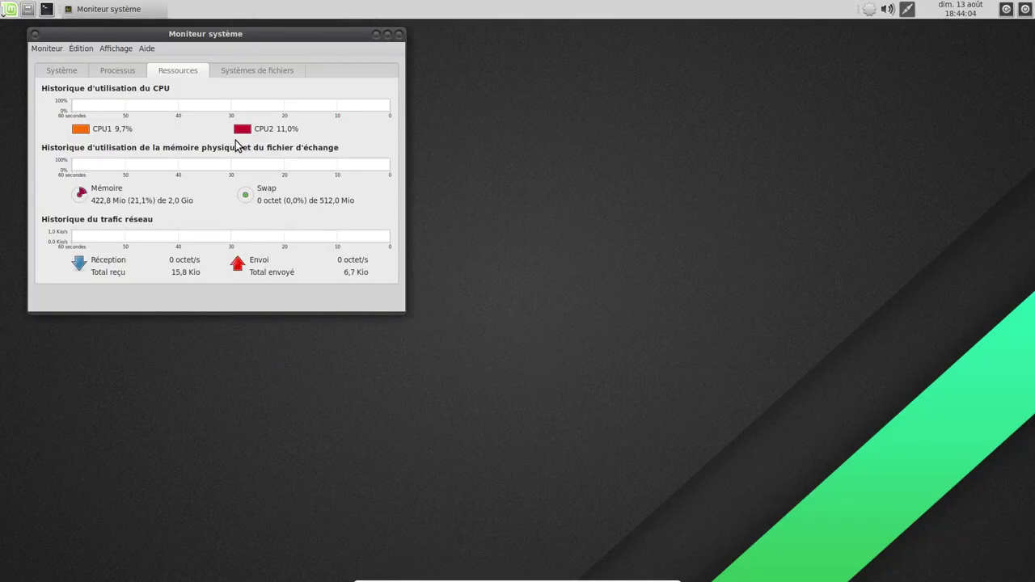
left_click(60, 71)
left_click_drag(151, 34, 387, 100)
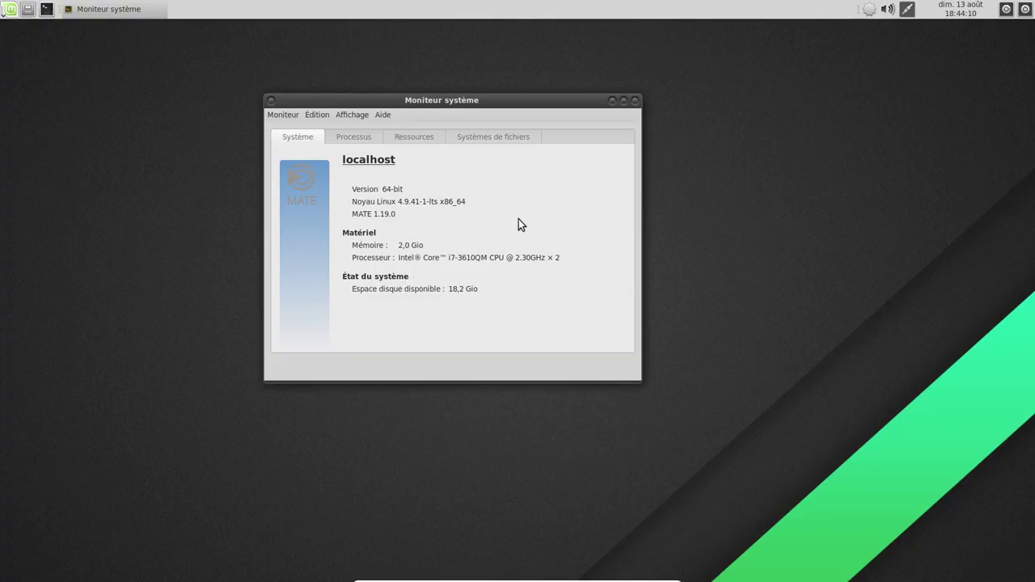
left_click(634, 101)
- Open a terminal and check whether the lsb_release command is available, cancelling the partial command
left_click(47, 10)
type("lsb_re")
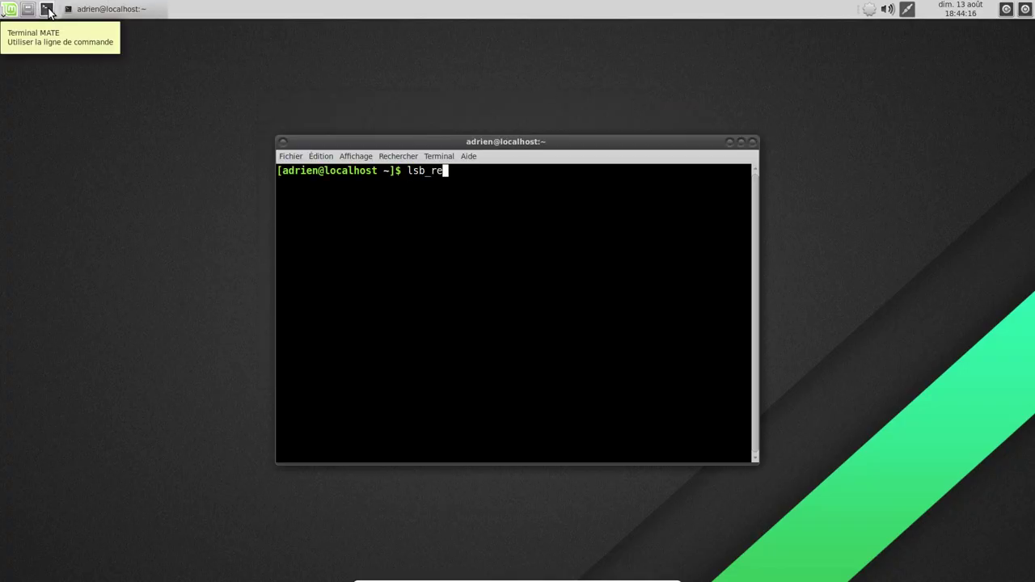
key("ctrl+c")
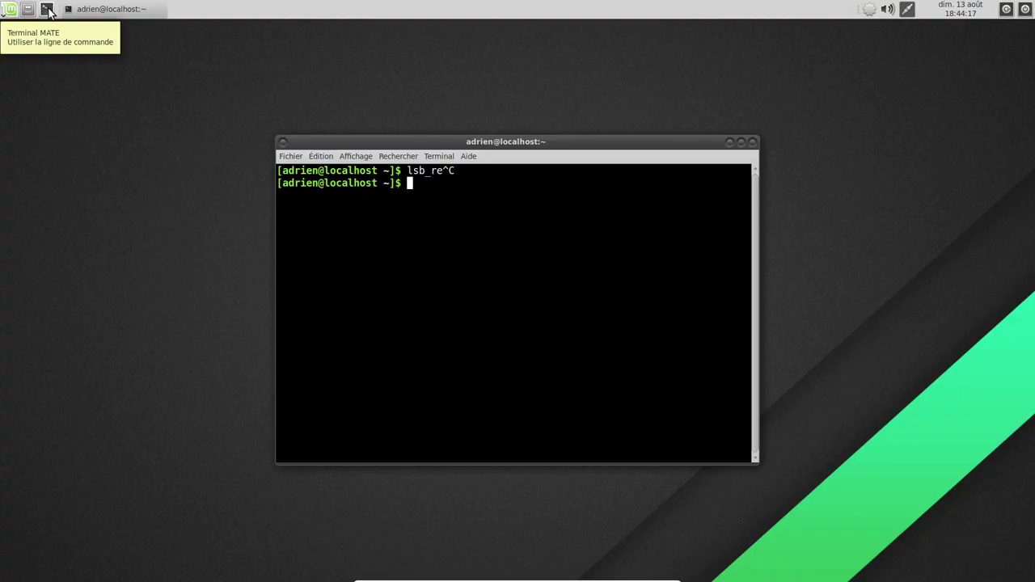
- Search the package manager for lsb, install lsb-release by authenticating with the account password, and close the package manager
left_click(871, 13)
type("lsb")
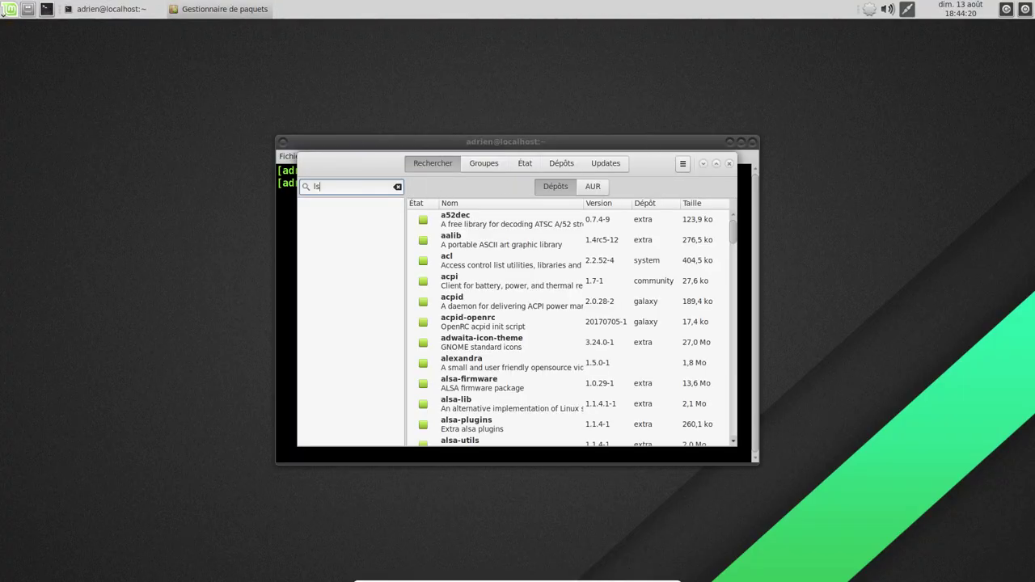
left_click(423, 220)
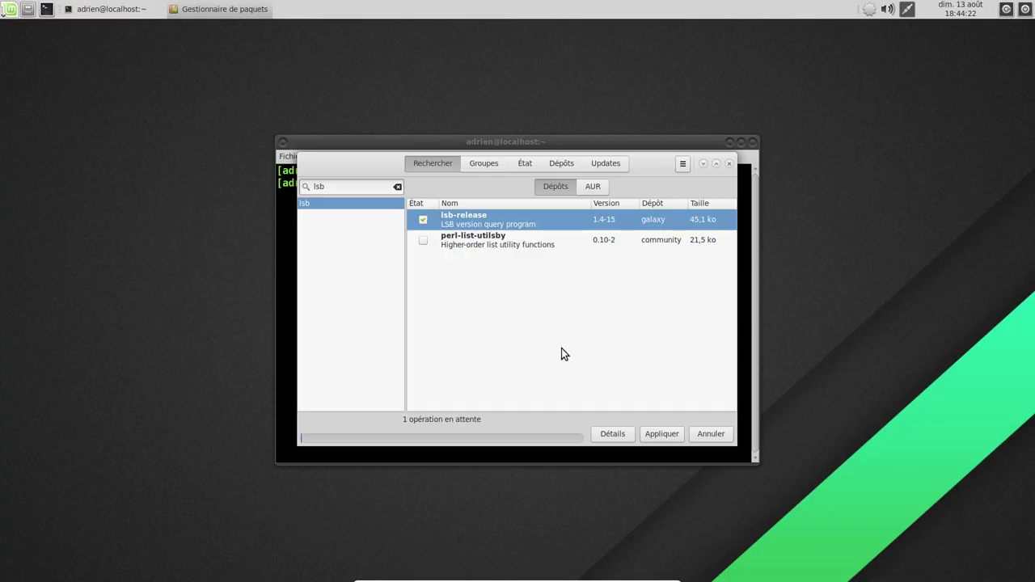
left_click(662, 434)
left_click(668, 398)
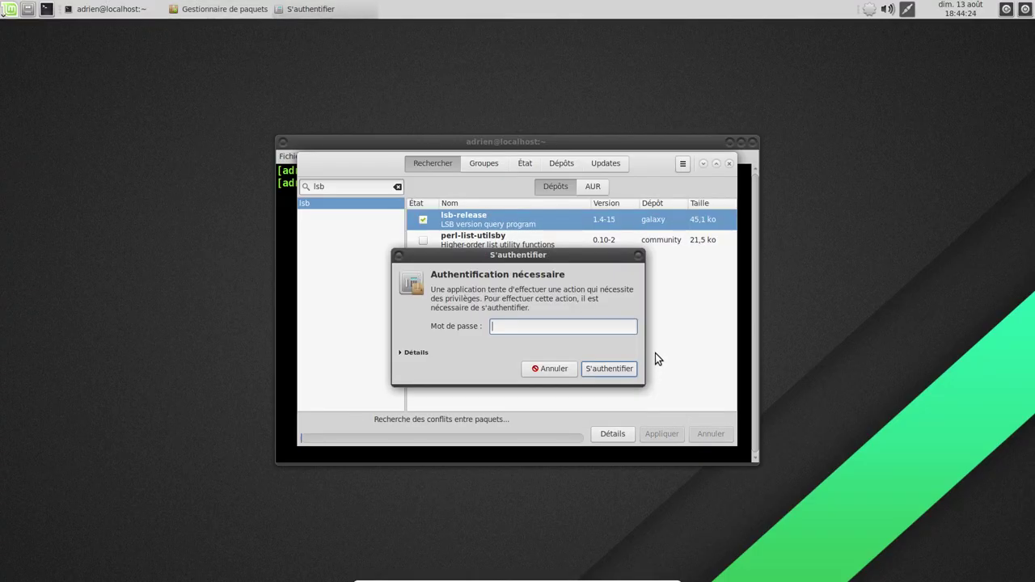
type("********")
key("Return")
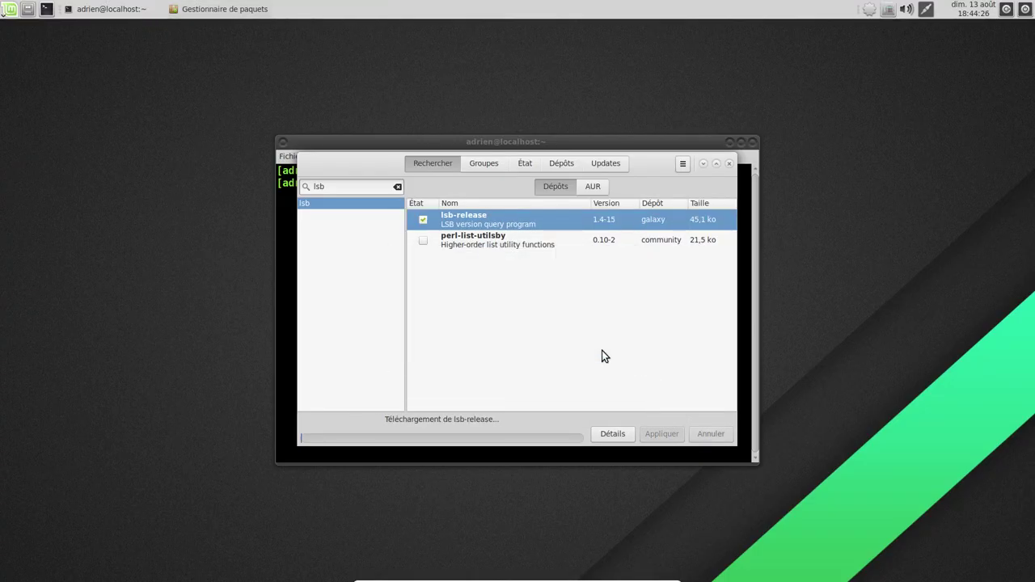
left_click(731, 166)
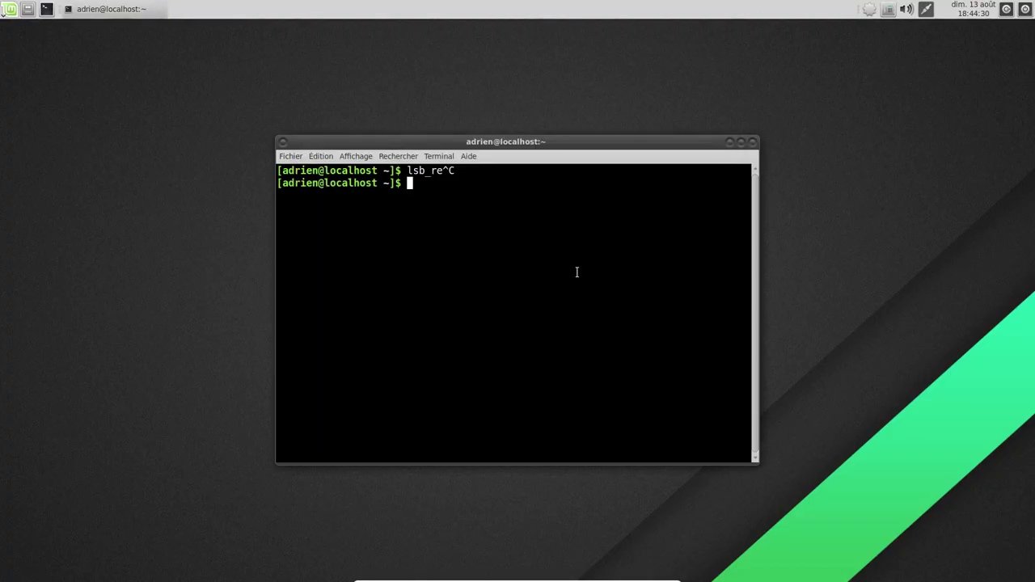
- Run lsb_release -a to show the distribution details, and enlarge the terminal text by two zoom levels
type("lsb_re")
key("Tab")
type("-a")
key("Return")
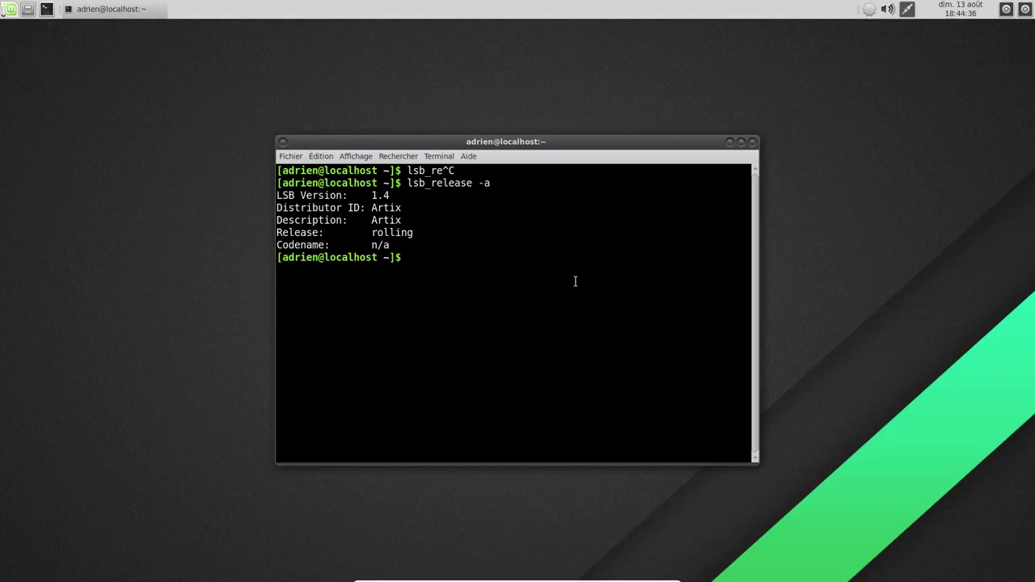
key("ctrl+plus")
key("ctrl+plus")
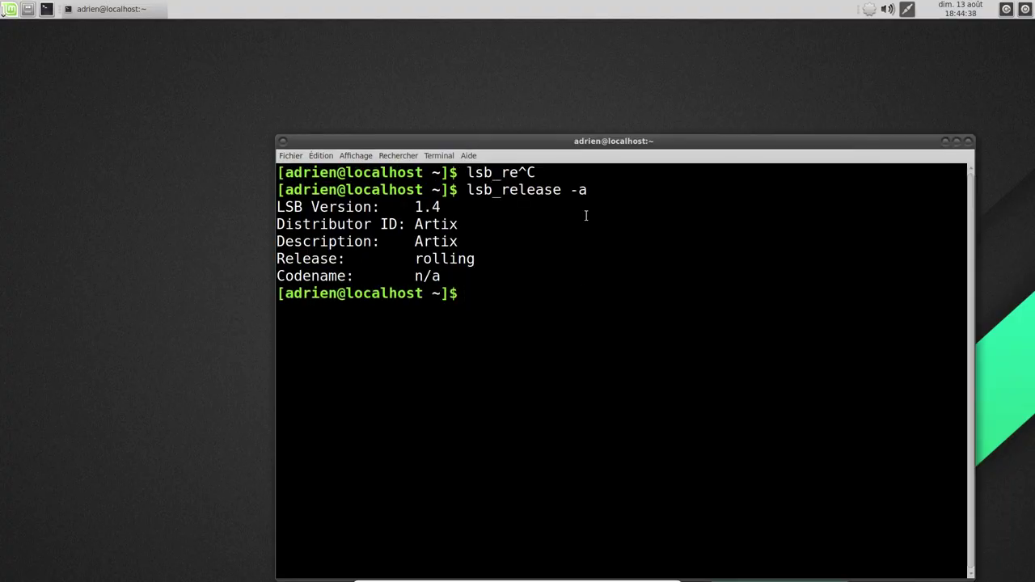
left_click_drag(604, 136, 509, 81)
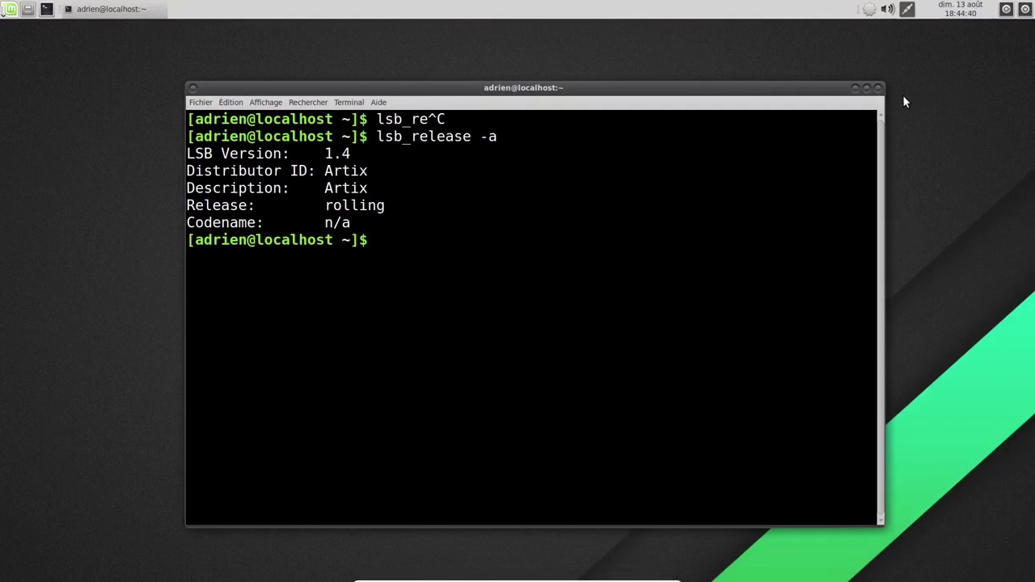
- Look over the installed Internet applications and the package manager's package list, and close the package manager
left_click(4, 7)
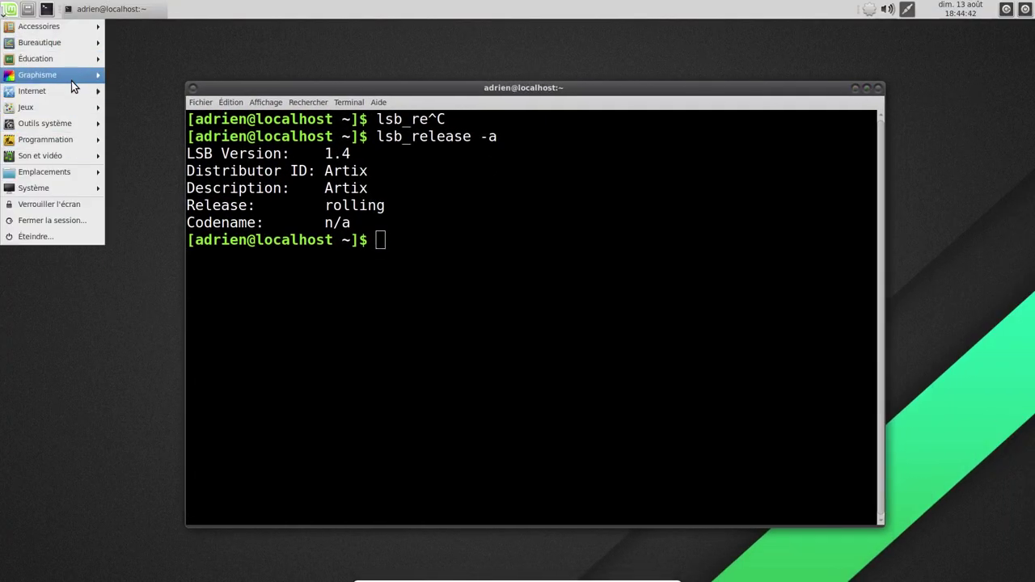
mouse_move(77, 59)
mouse_move(68, 94)
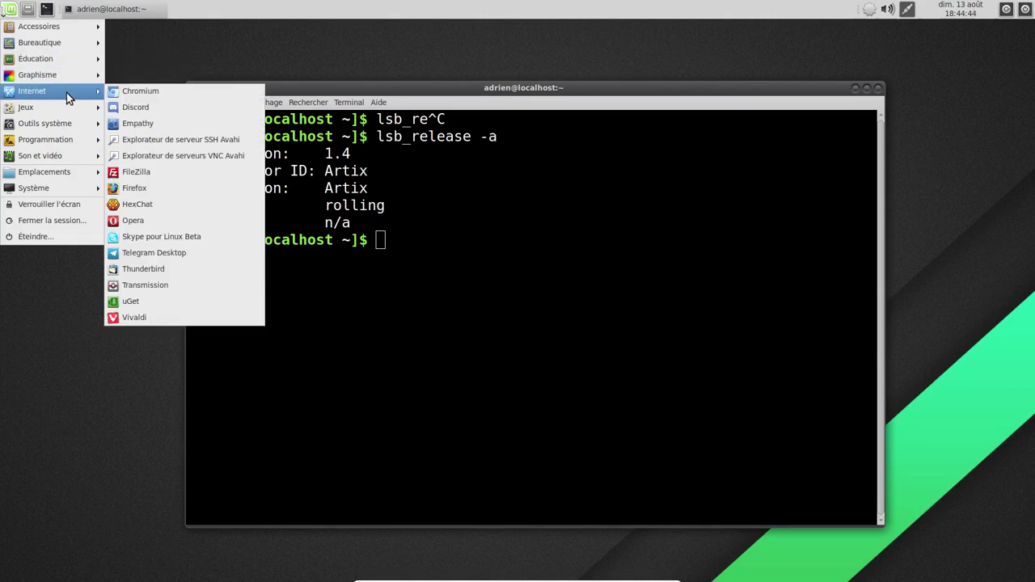
left_click(458, 87)
left_click_drag(458, 88, 462, 61)
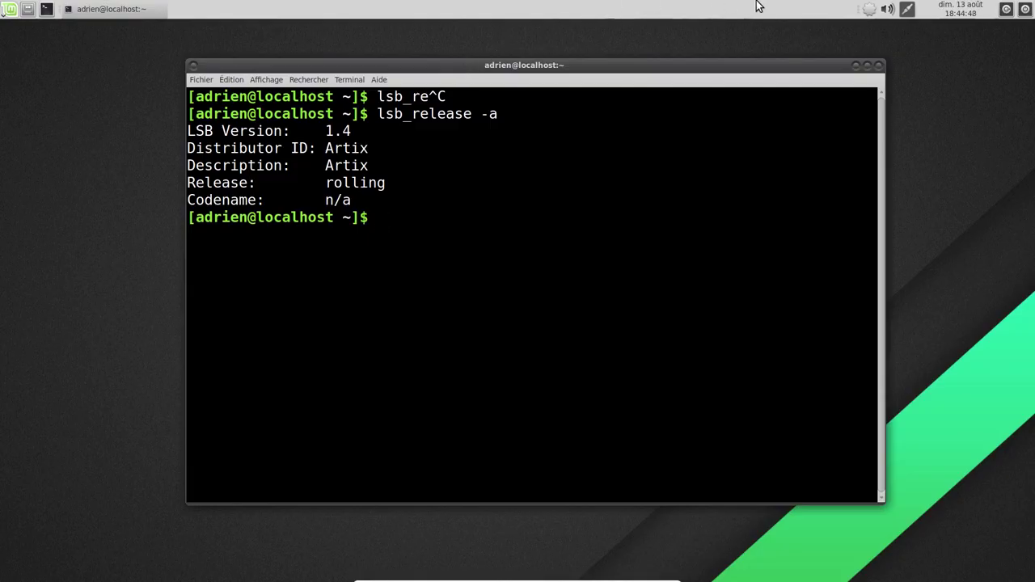
left_click(869, 10)
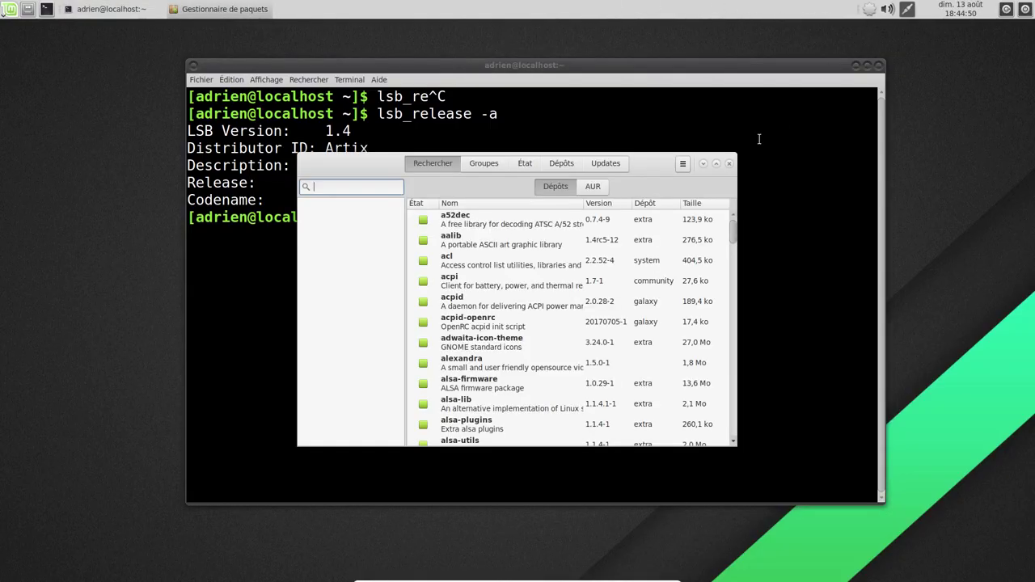
left_click(728, 164)
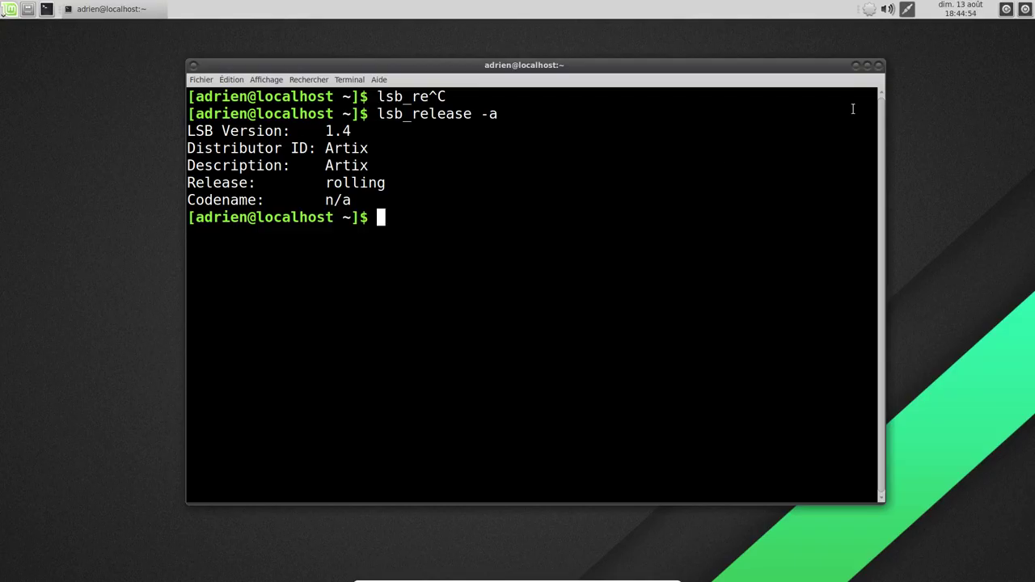
- Close the terminal and shut down the system, confirming the shutdown
left_click(883, 69)
left_click(11, 9)
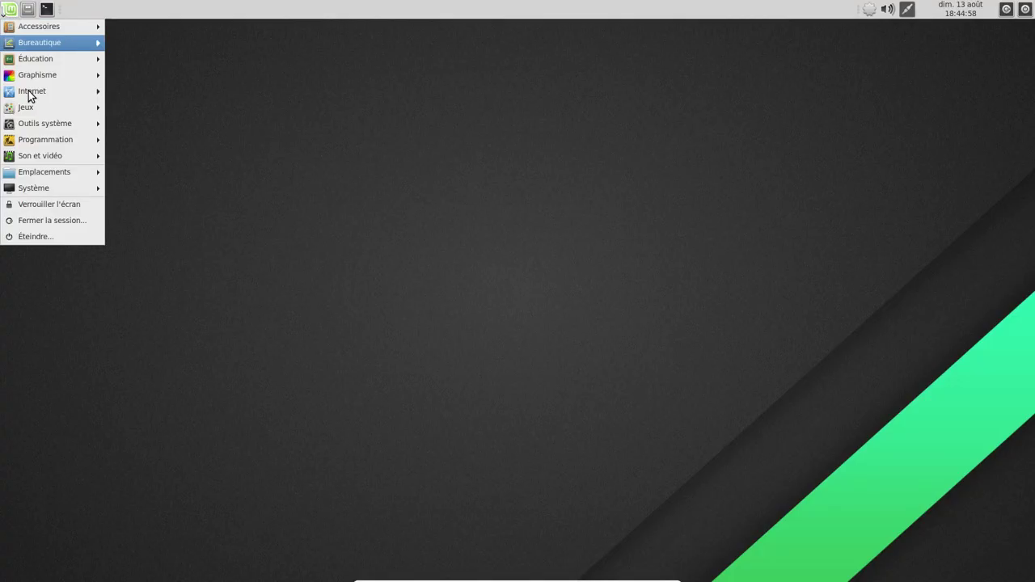
left_click(75, 243)
left_click(633, 354)
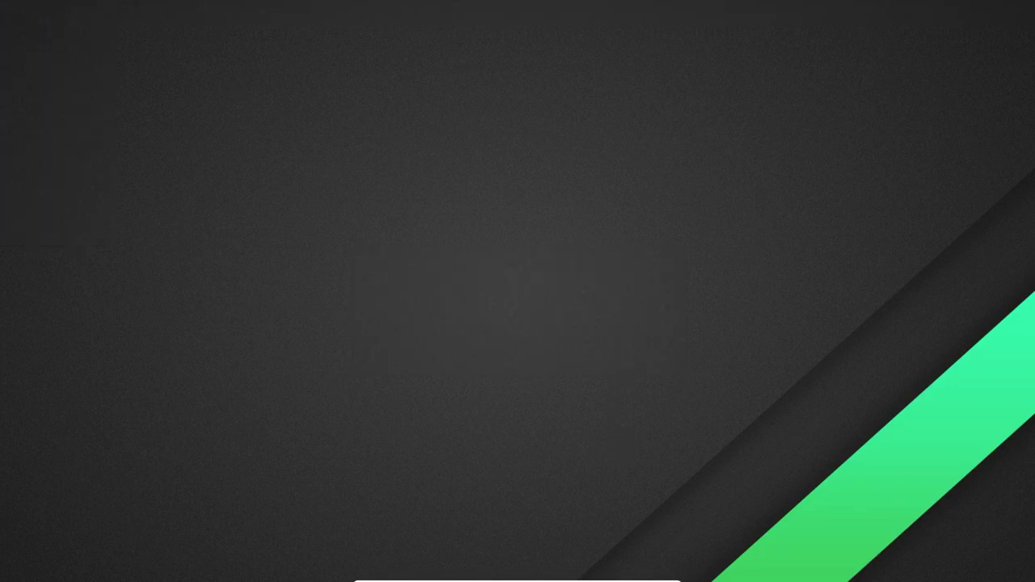